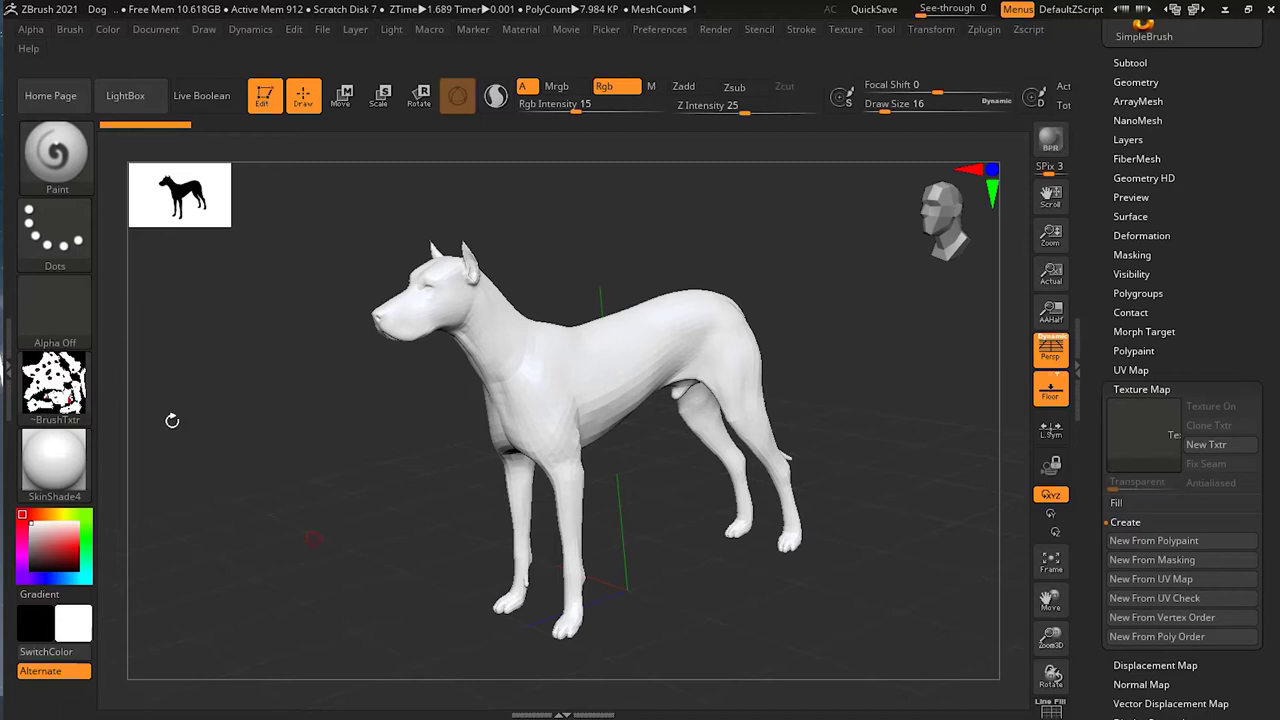
# Step: Try Texture 08, Texture 31 and Texture 10 in turn as the current texture
pyautogui.click(80, 393)
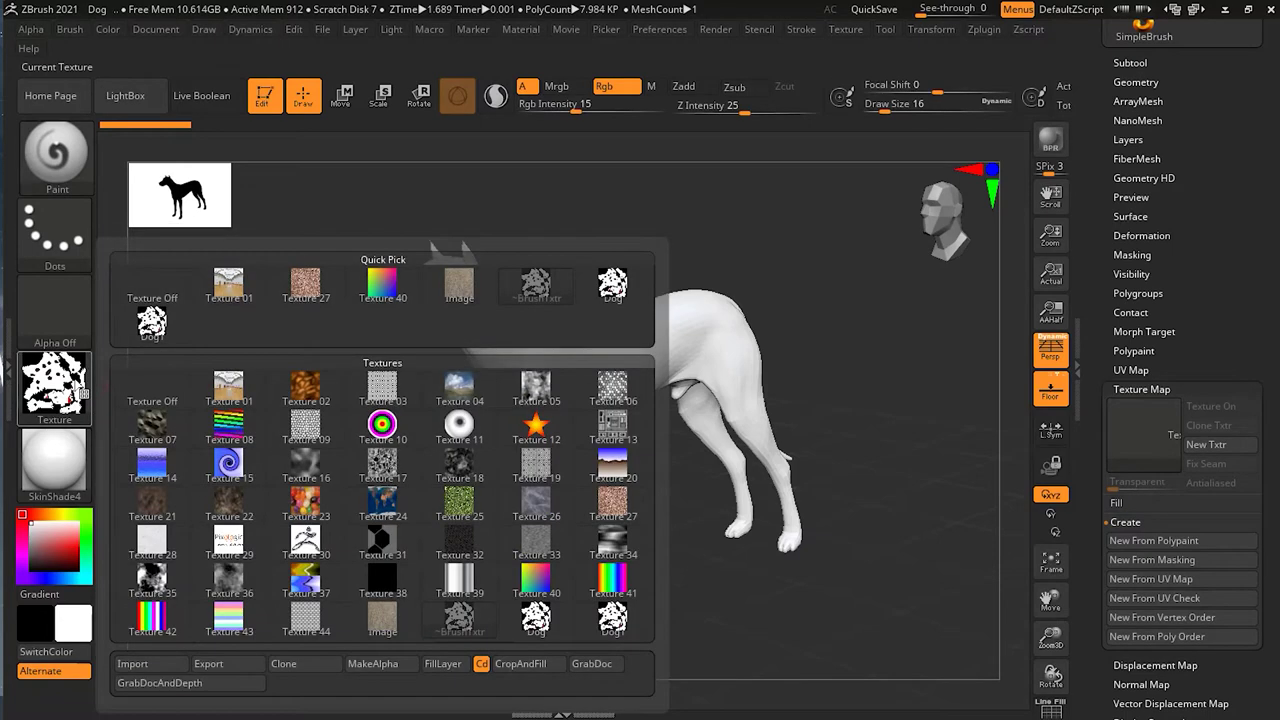
pyautogui.click(229, 425)
pyautogui.click(80, 395)
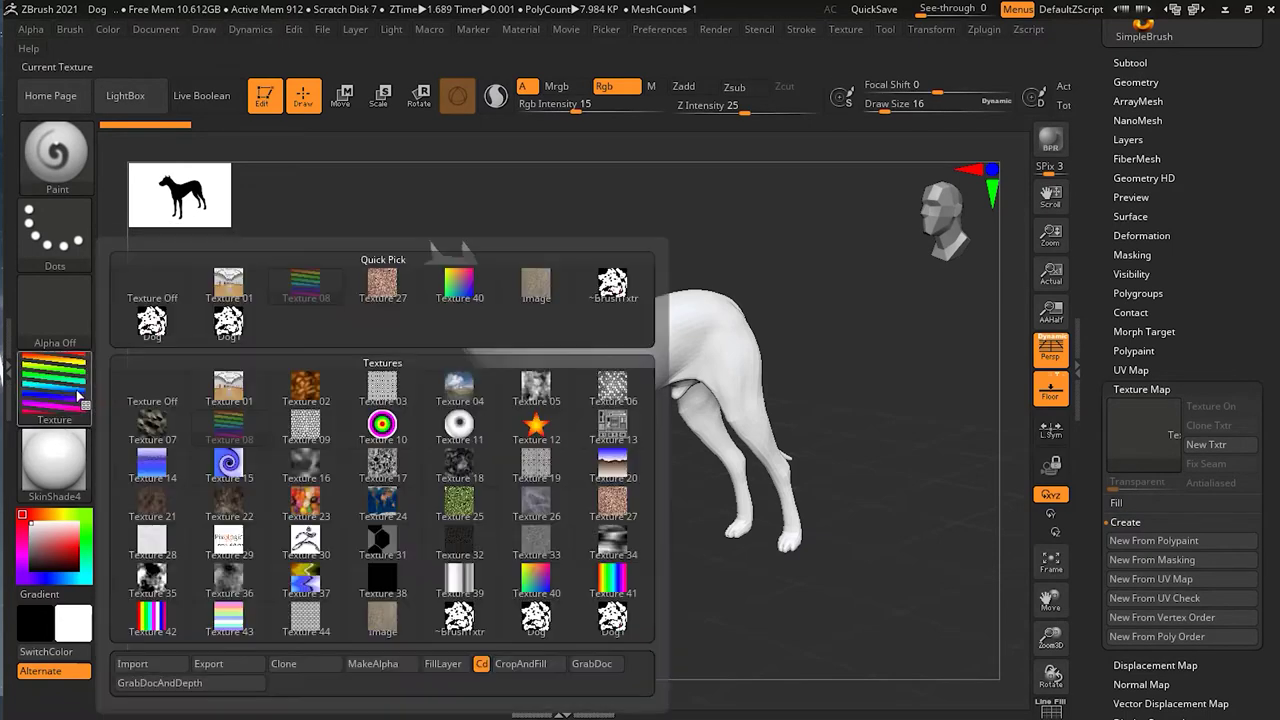
pyautogui.click(385, 538)
pyautogui.click(72, 410)
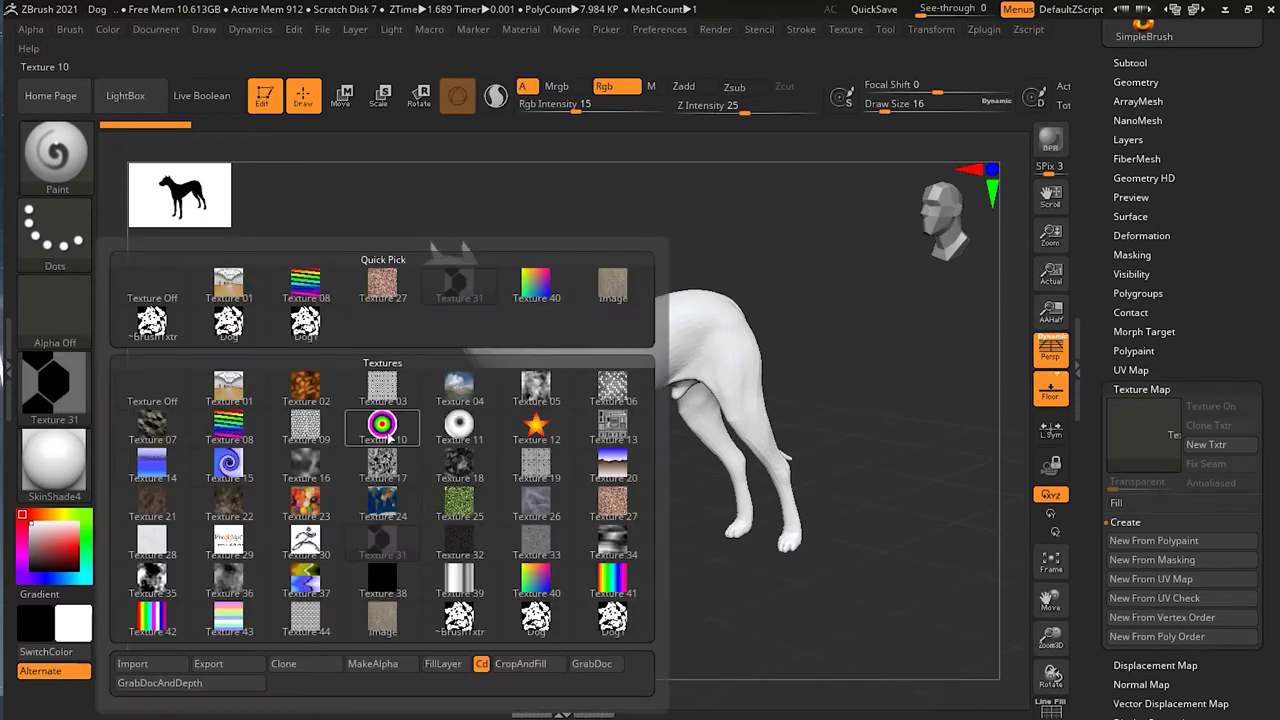
pyautogui.click(389, 436)
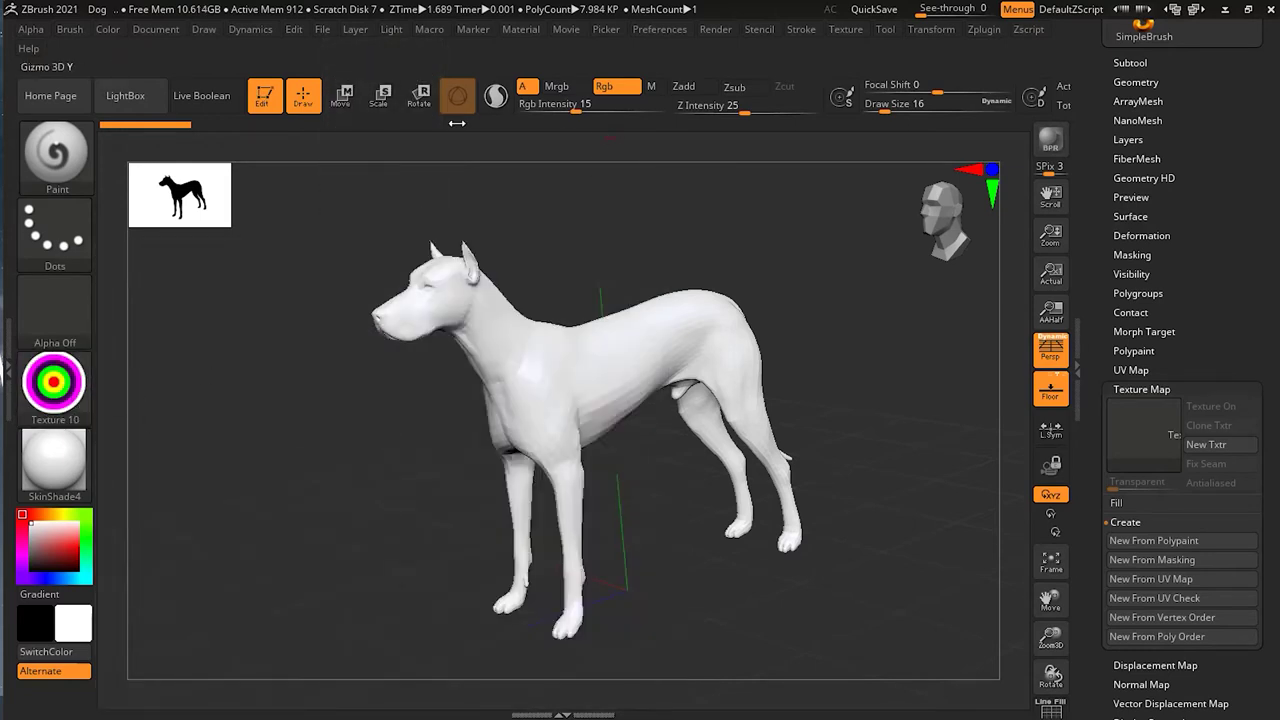
# Step: Load the bark image IMG_4778.jpg from the LightBox texture library as the current texture and close LightBox
pyautogui.click(130, 100)
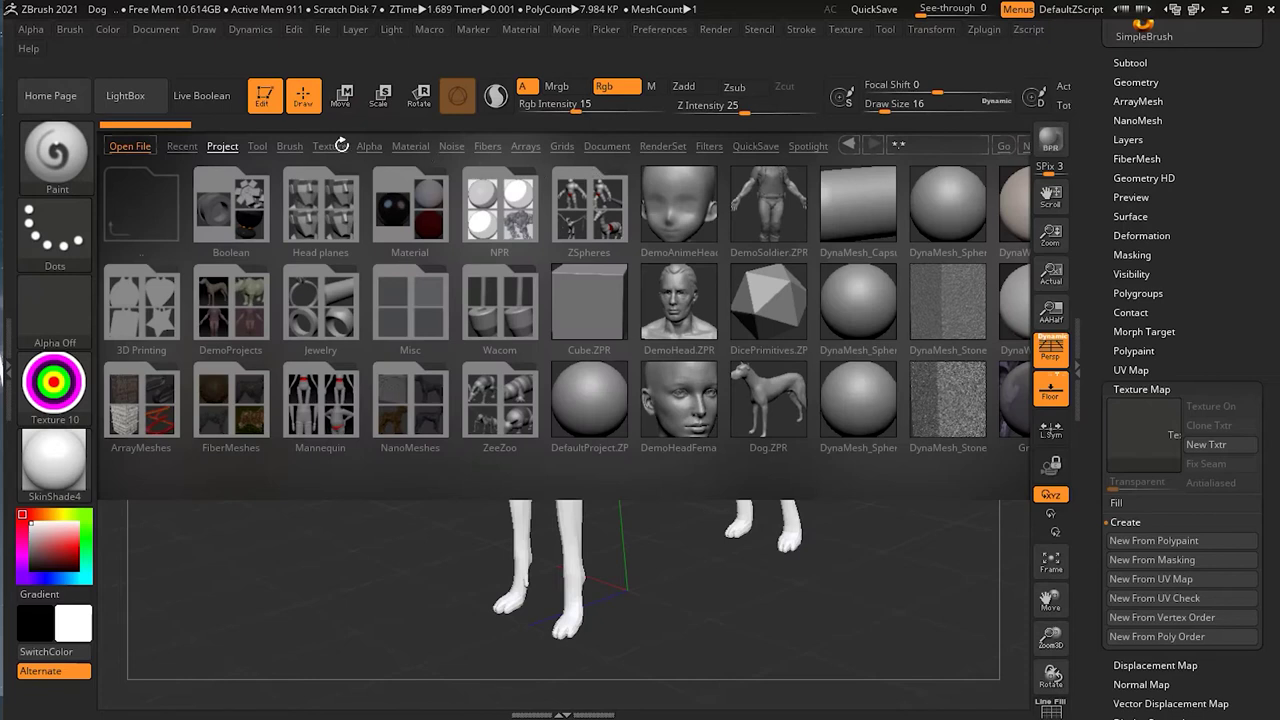
pyautogui.click(331, 146)
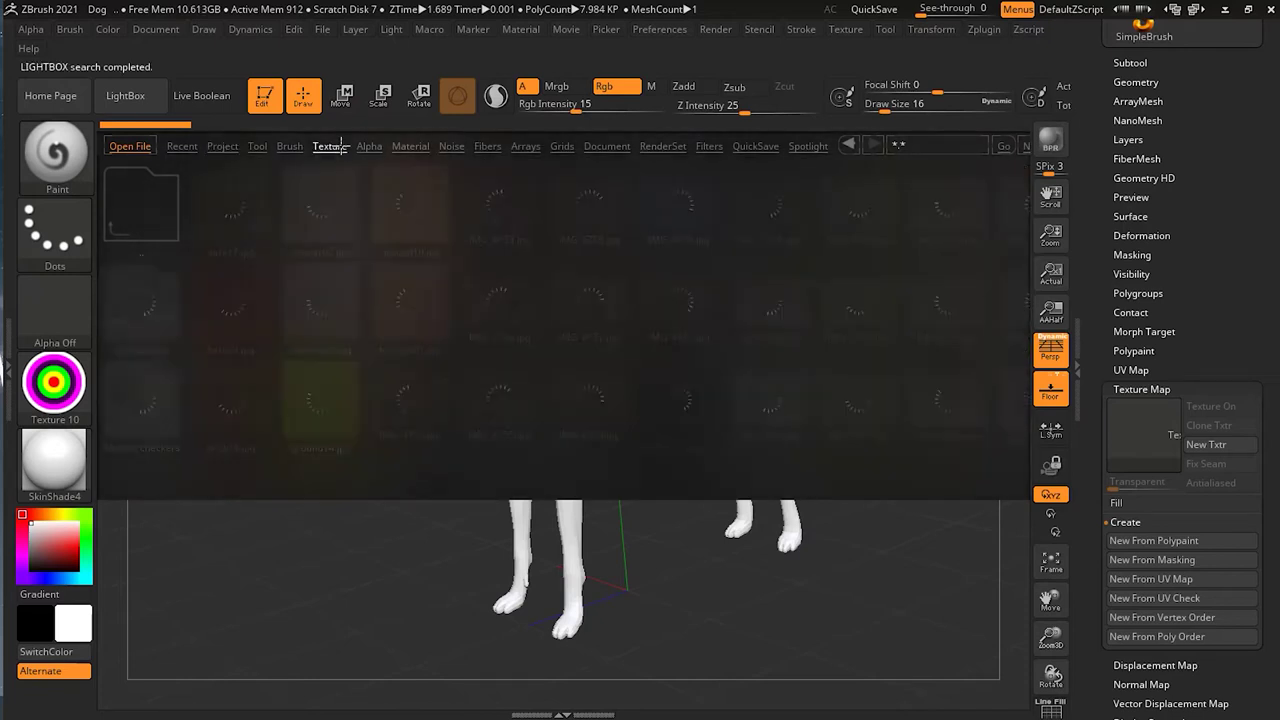
pyautogui.moveTo(757, 466); pyautogui.dragTo(586, 470)
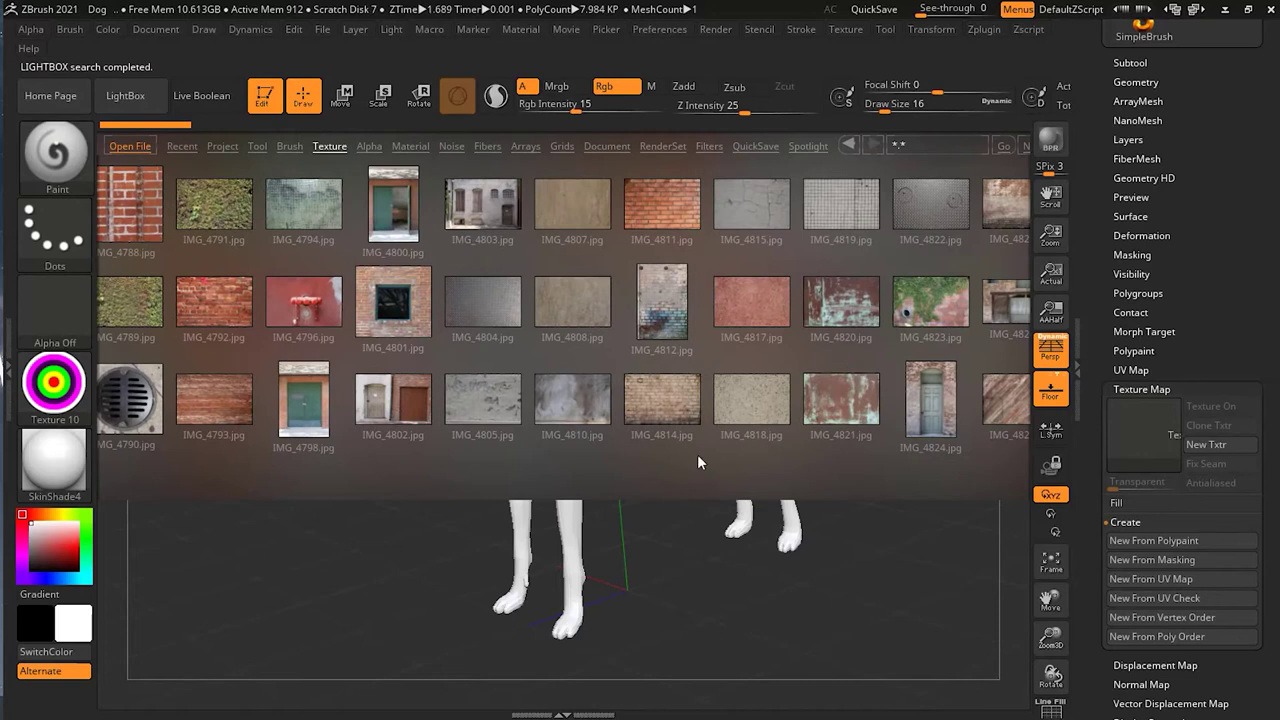
pyautogui.moveTo(663, 456); pyautogui.dragTo(908, 457)
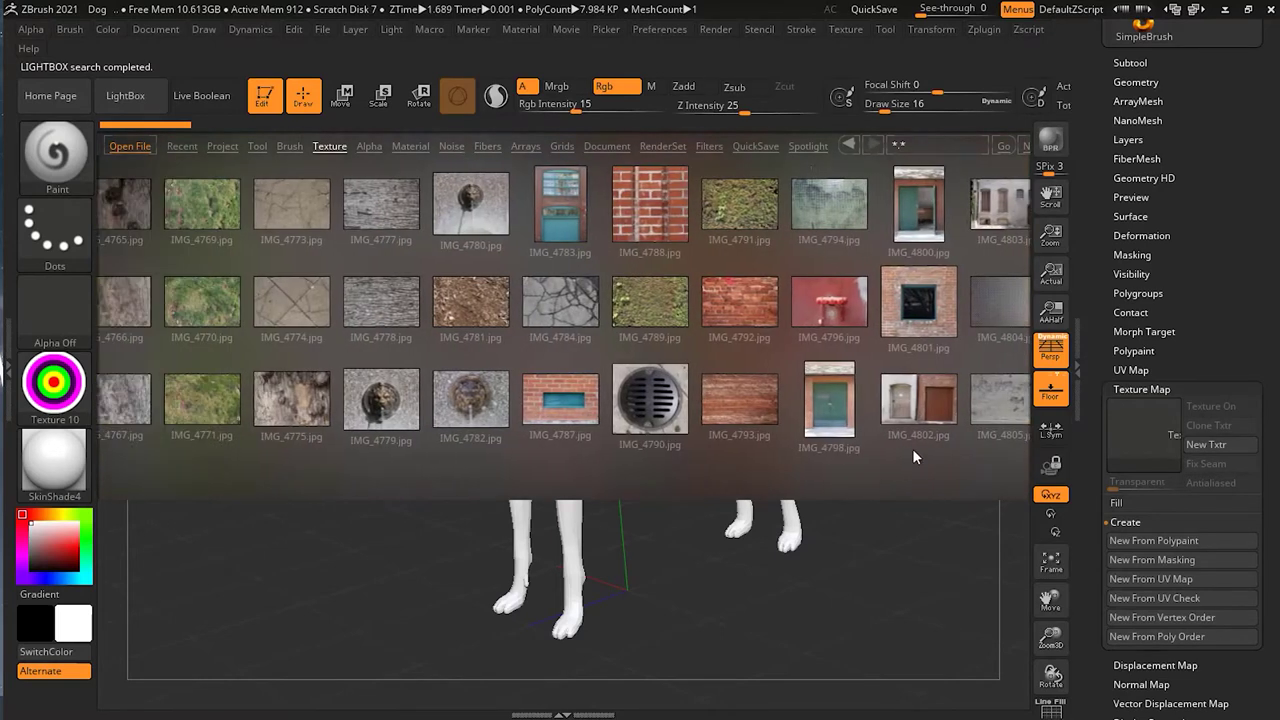
pyautogui.moveTo(368, 452); pyautogui.dragTo(405, 463)
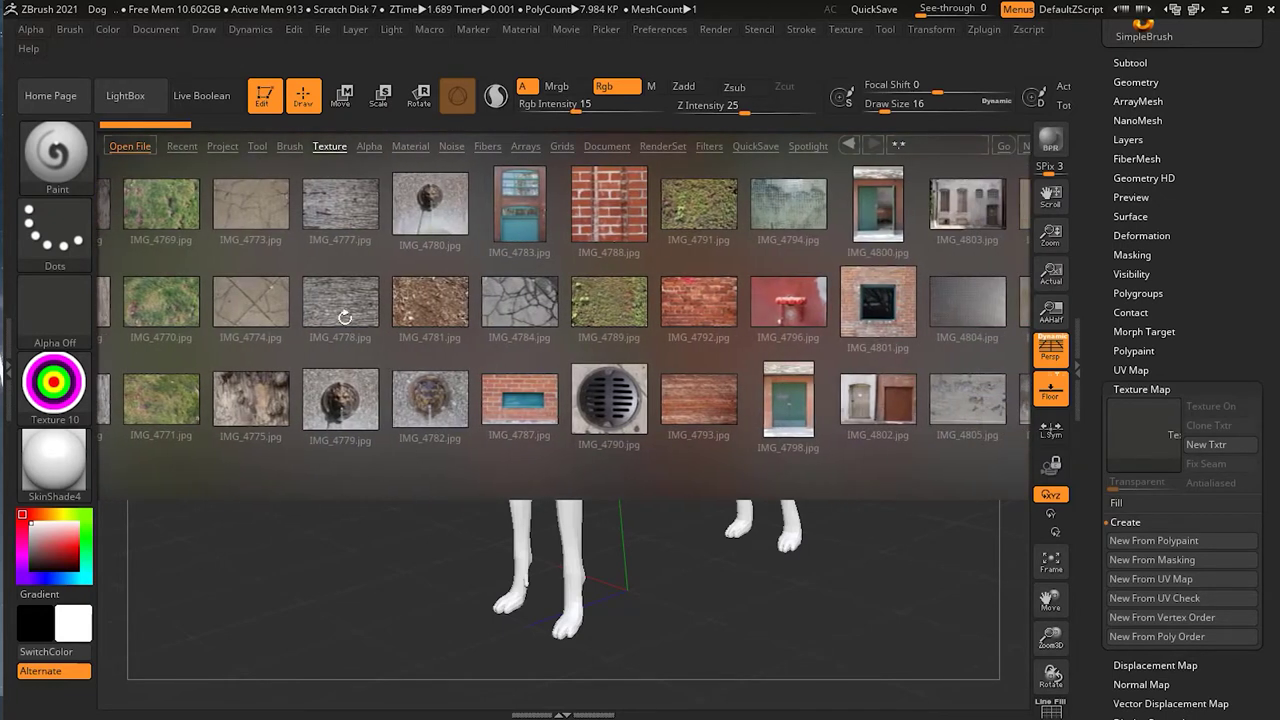
pyautogui.click(343, 310)
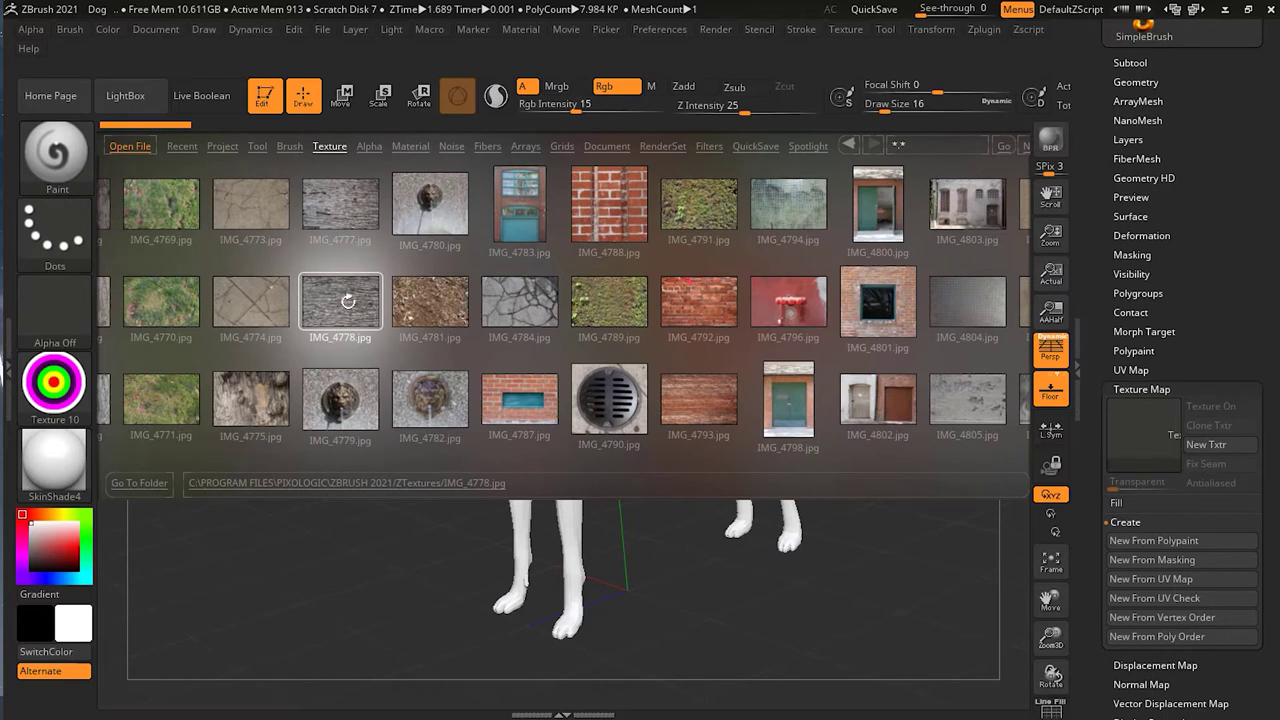
pyautogui.doubleClick(347, 299)
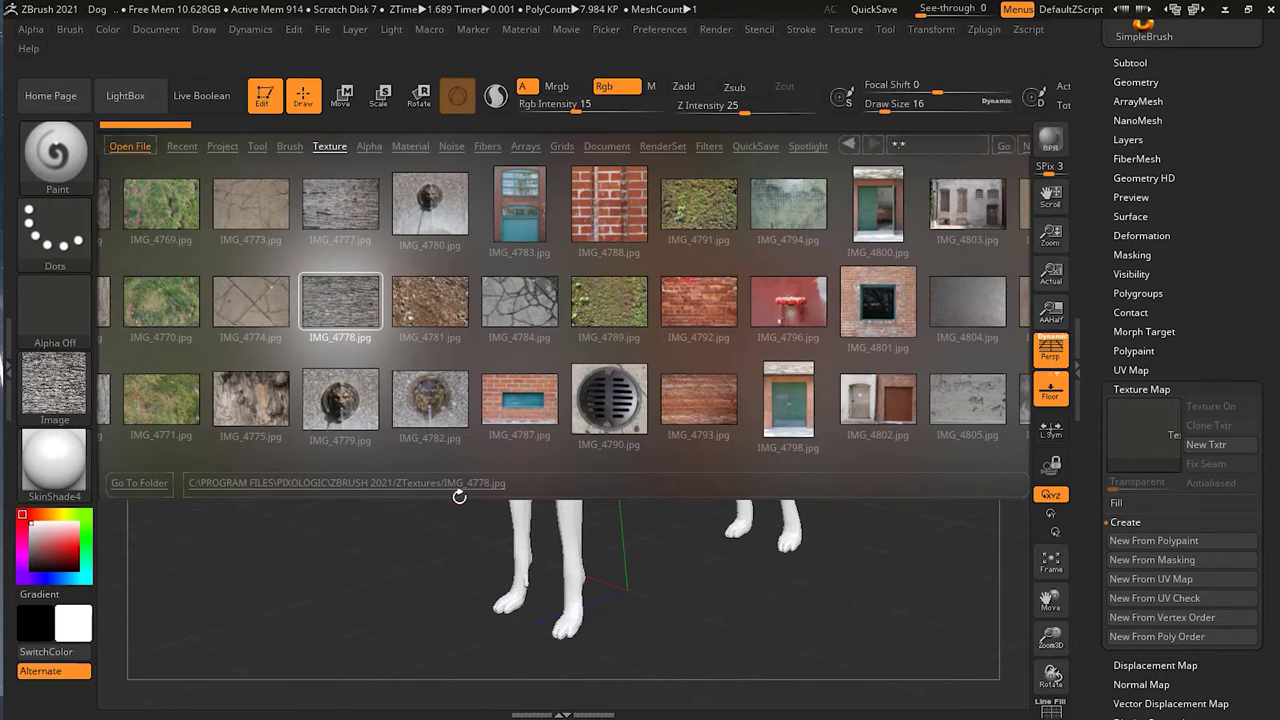
pyautogui.press(',')
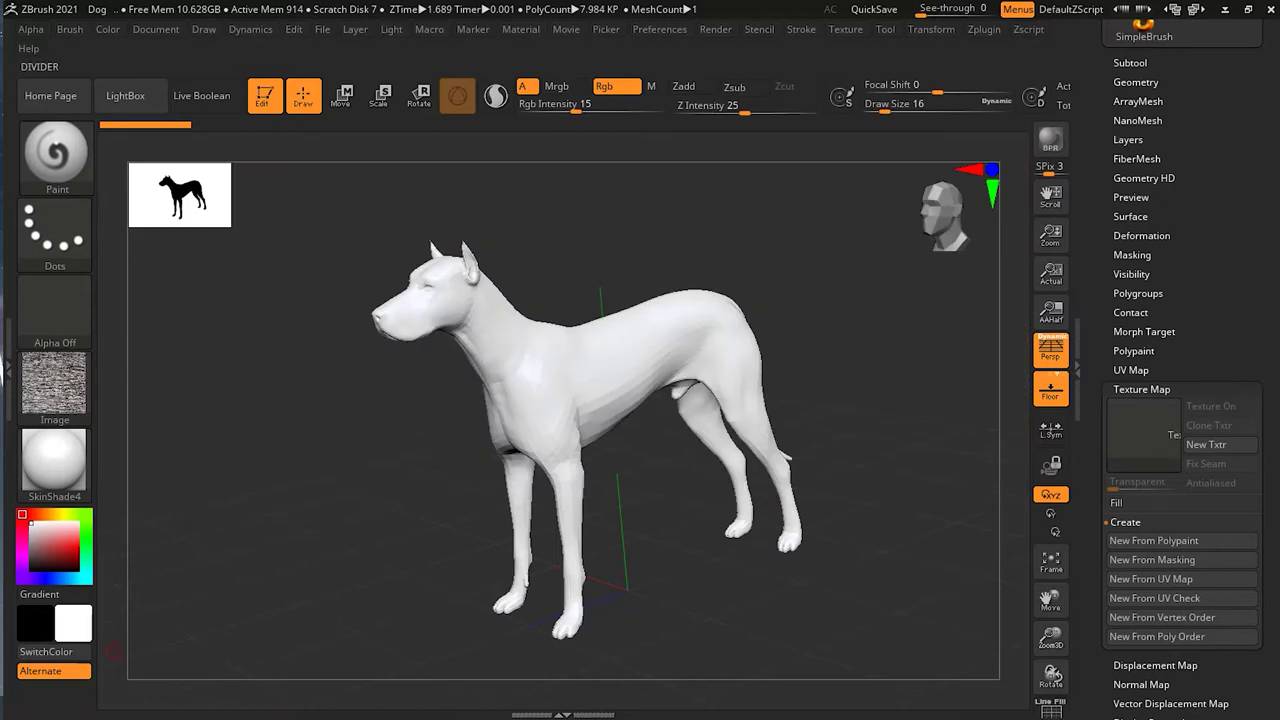
pyautogui.click(55, 383)
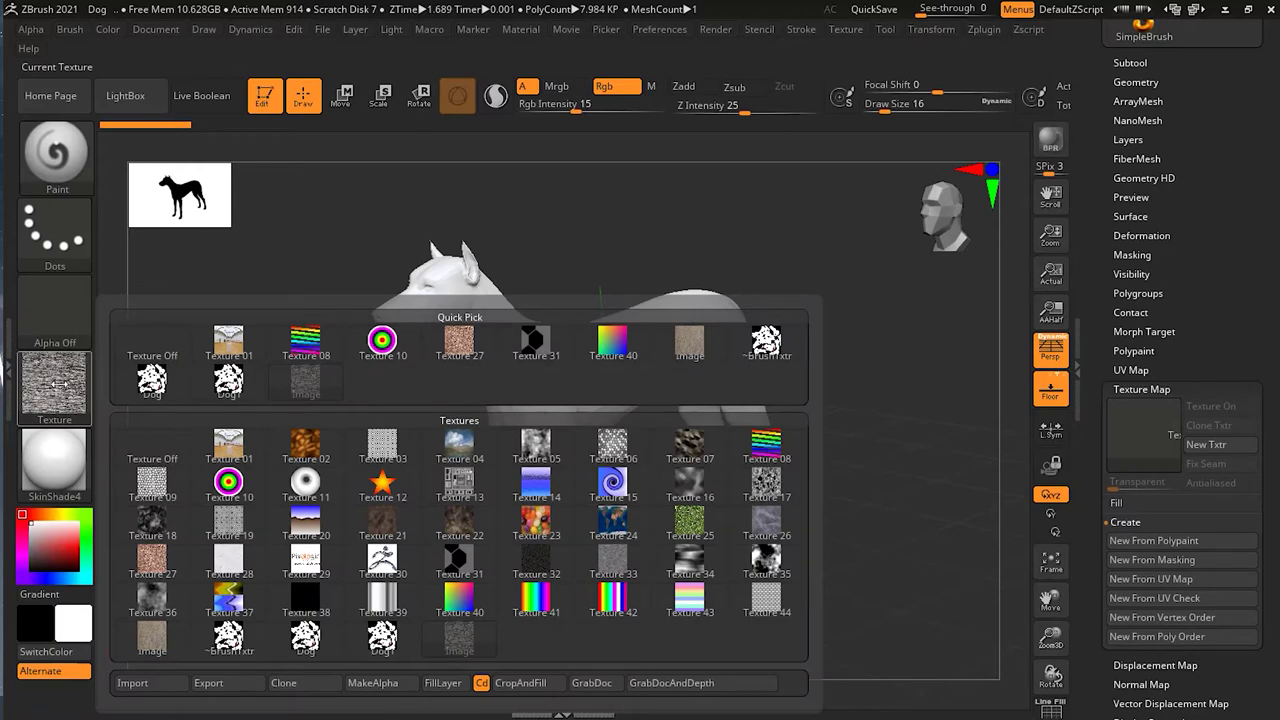
pyautogui.click(156, 686)
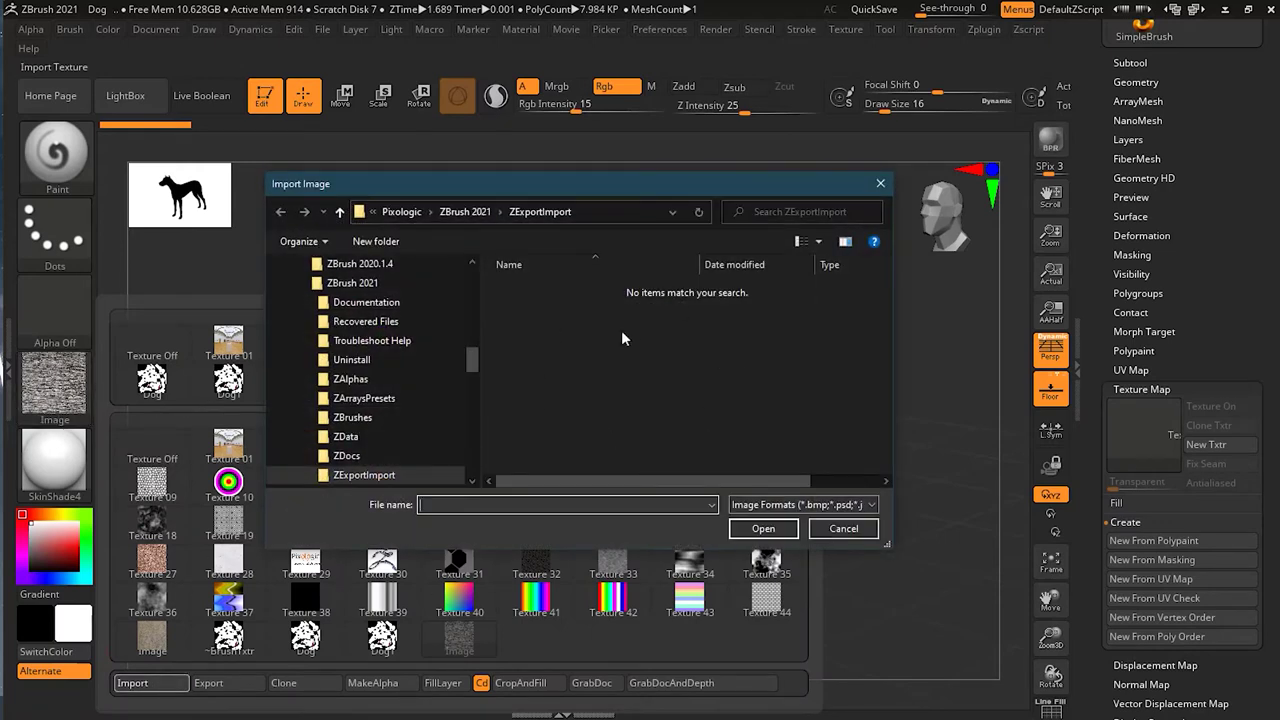
pyautogui.click(851, 528)
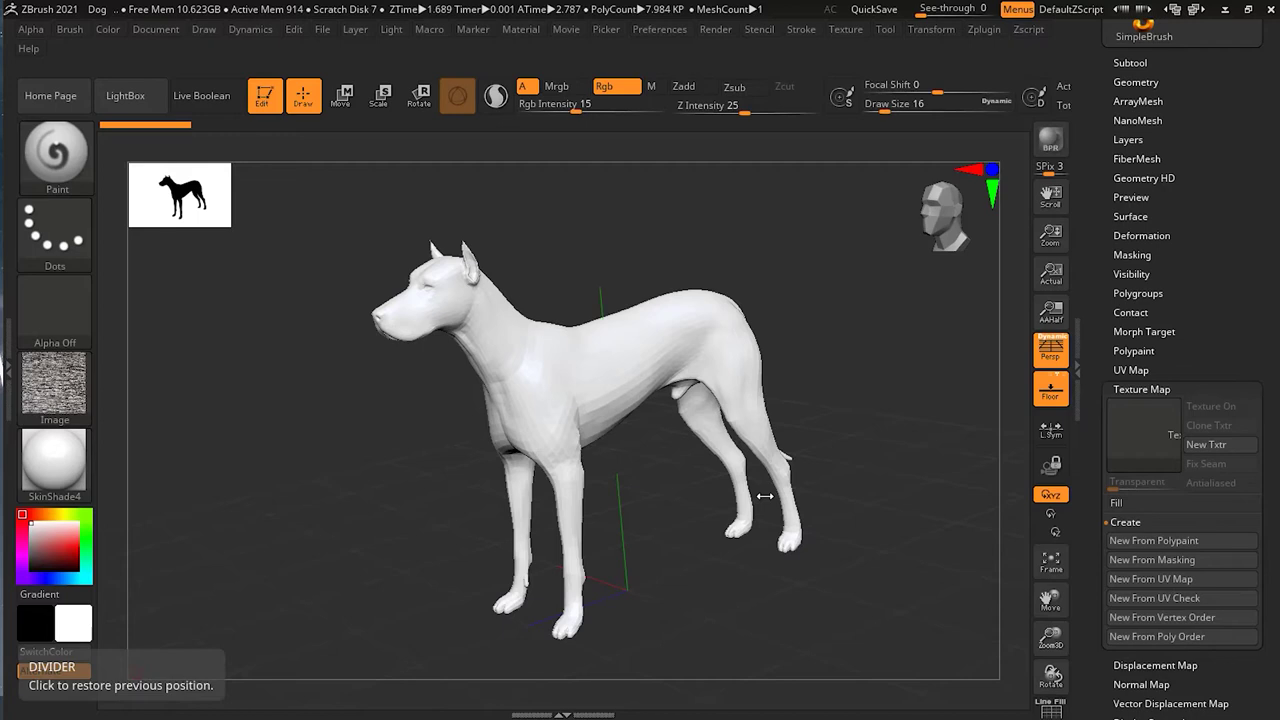
# Step: Add the bark texture to Spotlight so it overlays the dog model
pyautogui.click(845, 29)
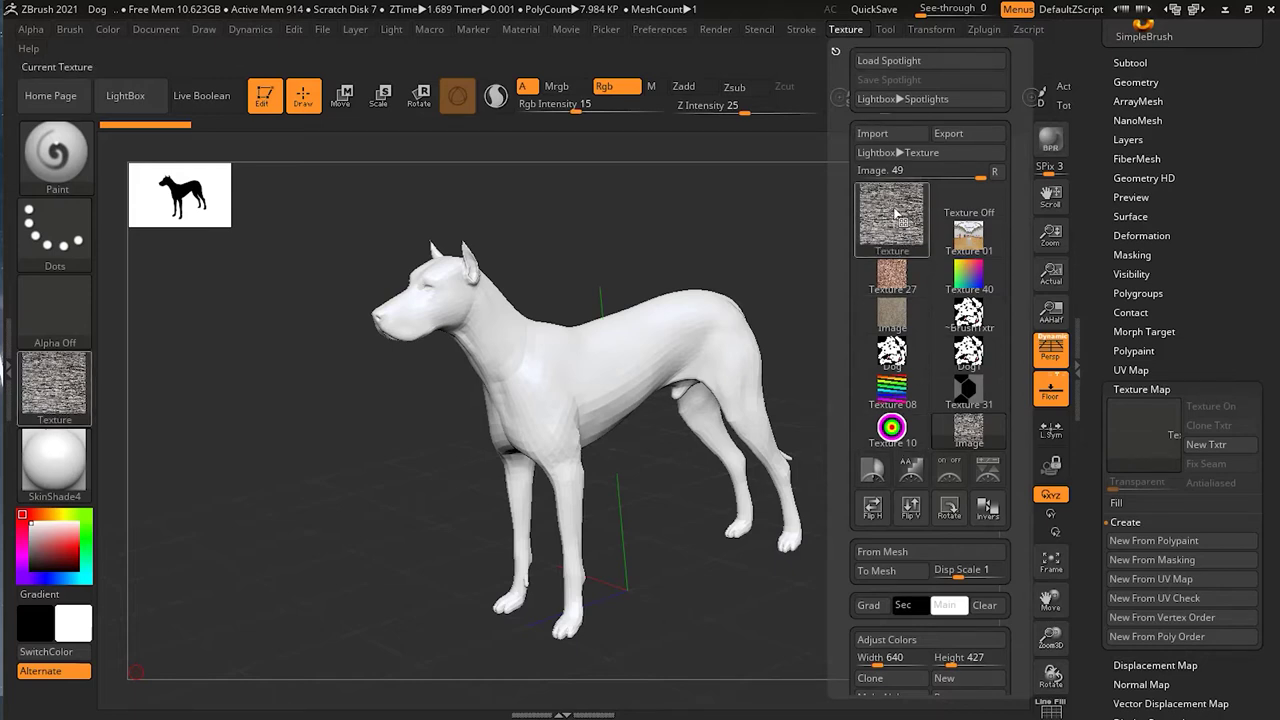
pyautogui.moveTo(895, 213)
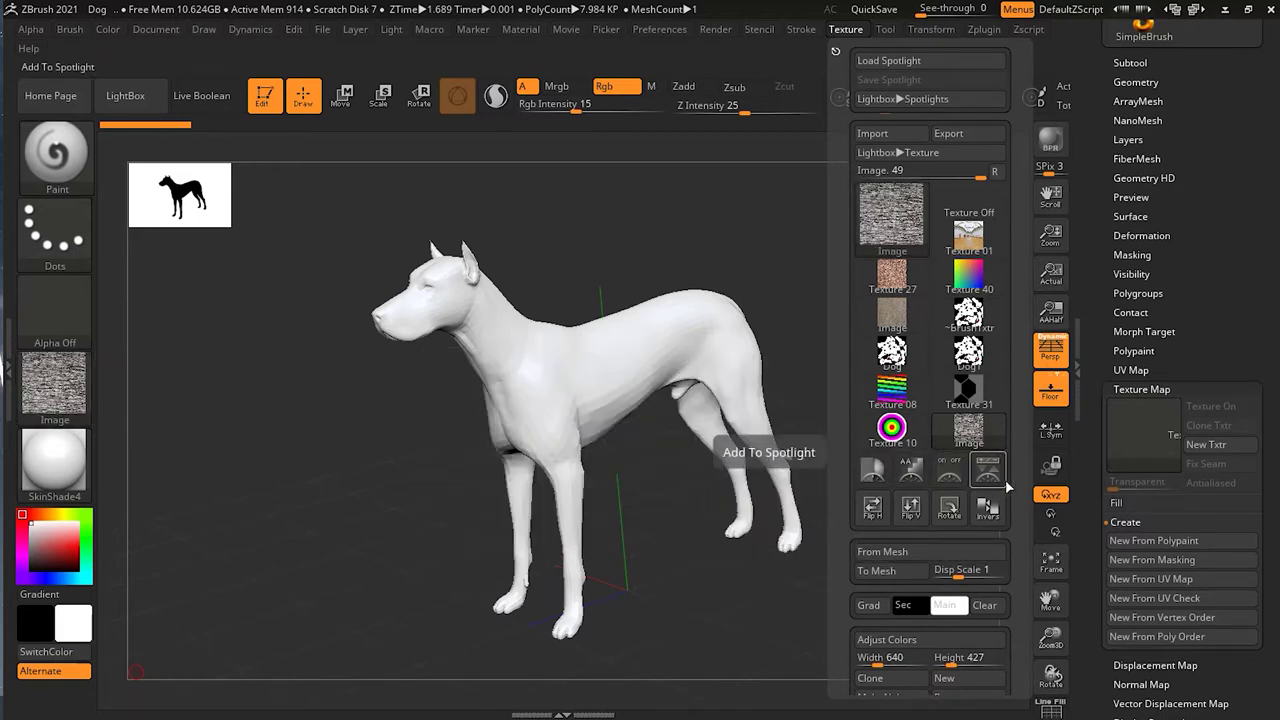
pyautogui.moveTo(1020, 476); pyautogui.dragTo(1022, 400)
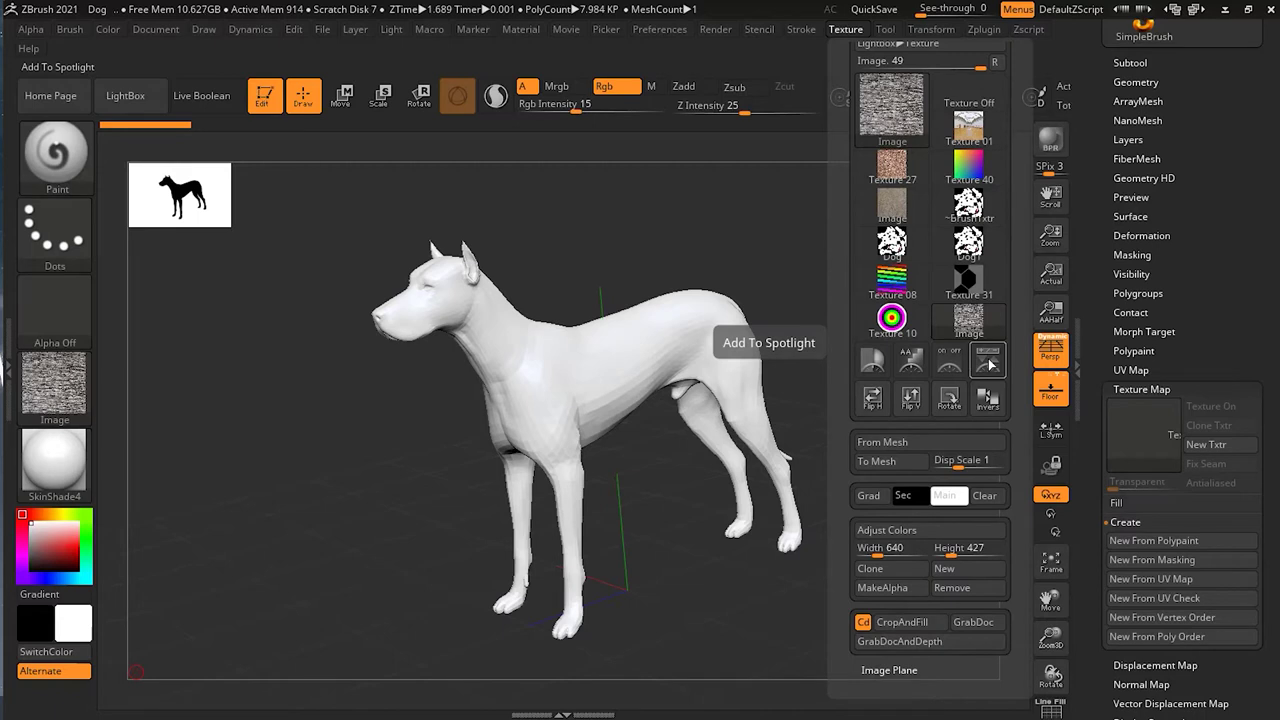
pyautogui.click(988, 364)
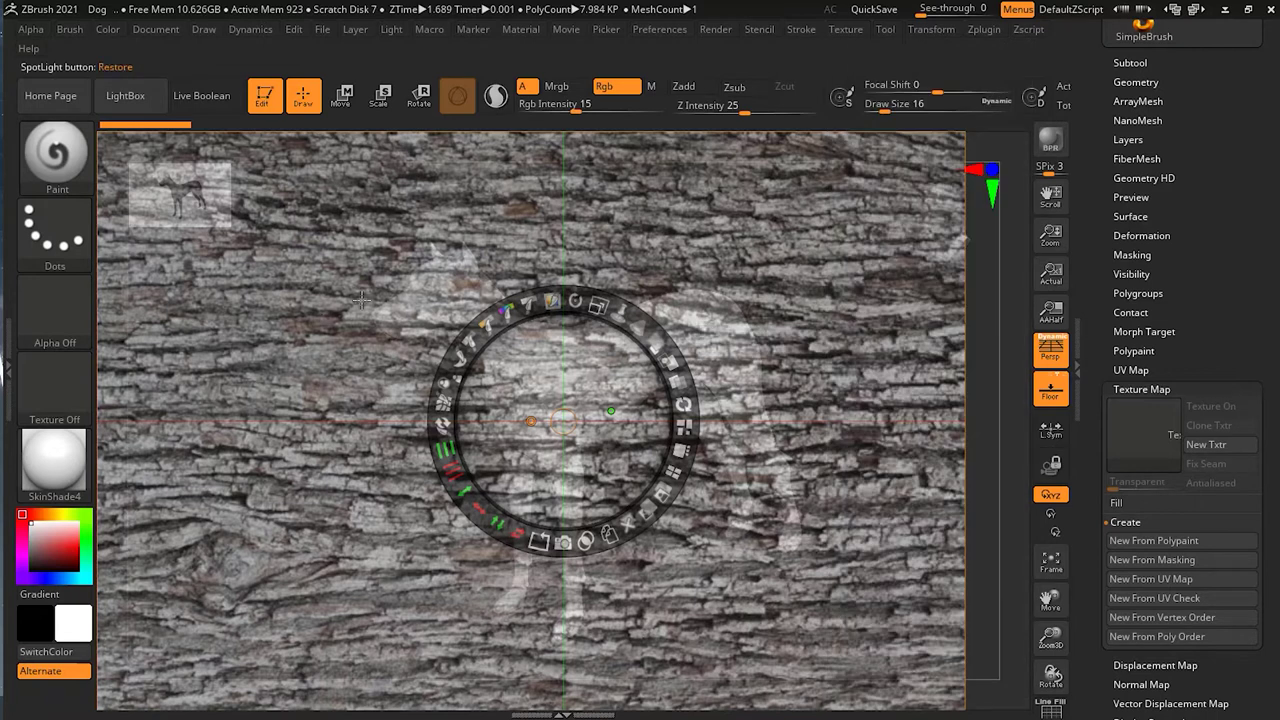
pyautogui.click(130, 105)
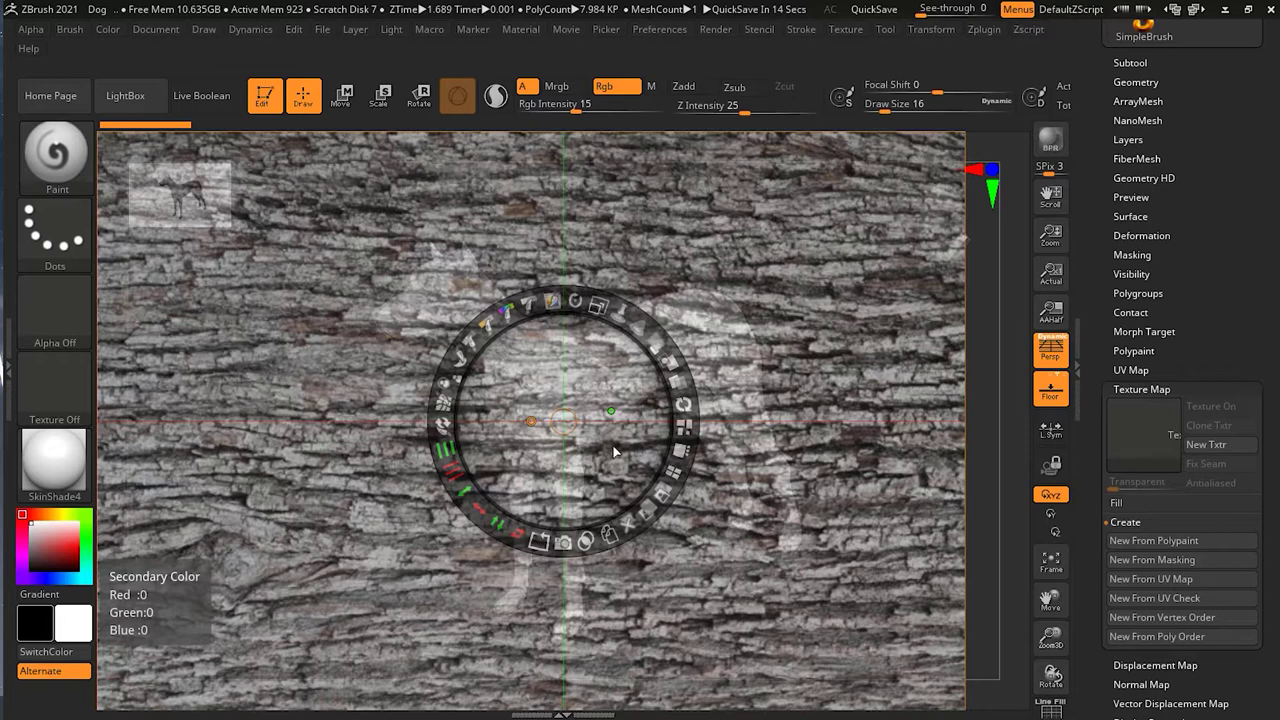
# Step: Shift the Spotlight dial around without moving the bark image, and centre it on the green marker over the dog's body
pyautogui.moveTo(565, 428)
pyautogui.mouseDown()
pyautogui.moveTo(593, 428)
pyautogui.moveTo(565, 436)
pyautogui.moveTo(575, 430)
pyautogui.mouseUp()
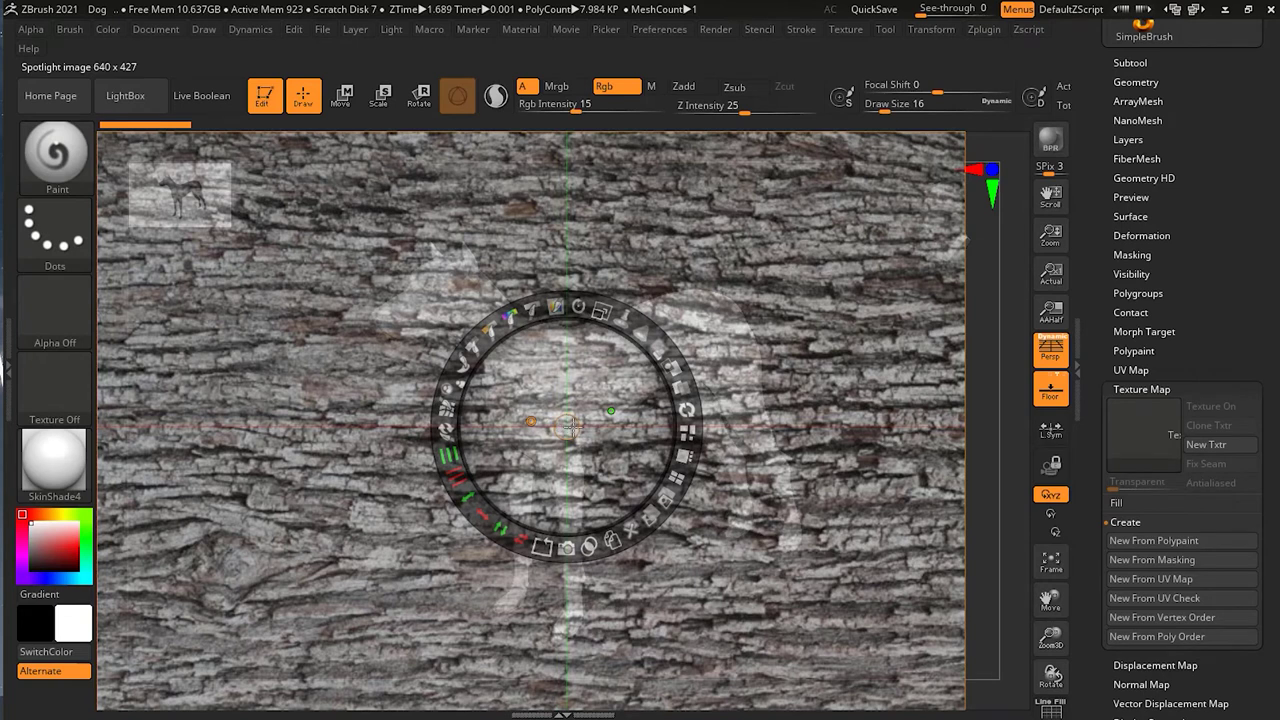
pyautogui.moveTo(571, 430); pyautogui.dragTo(563, 437)
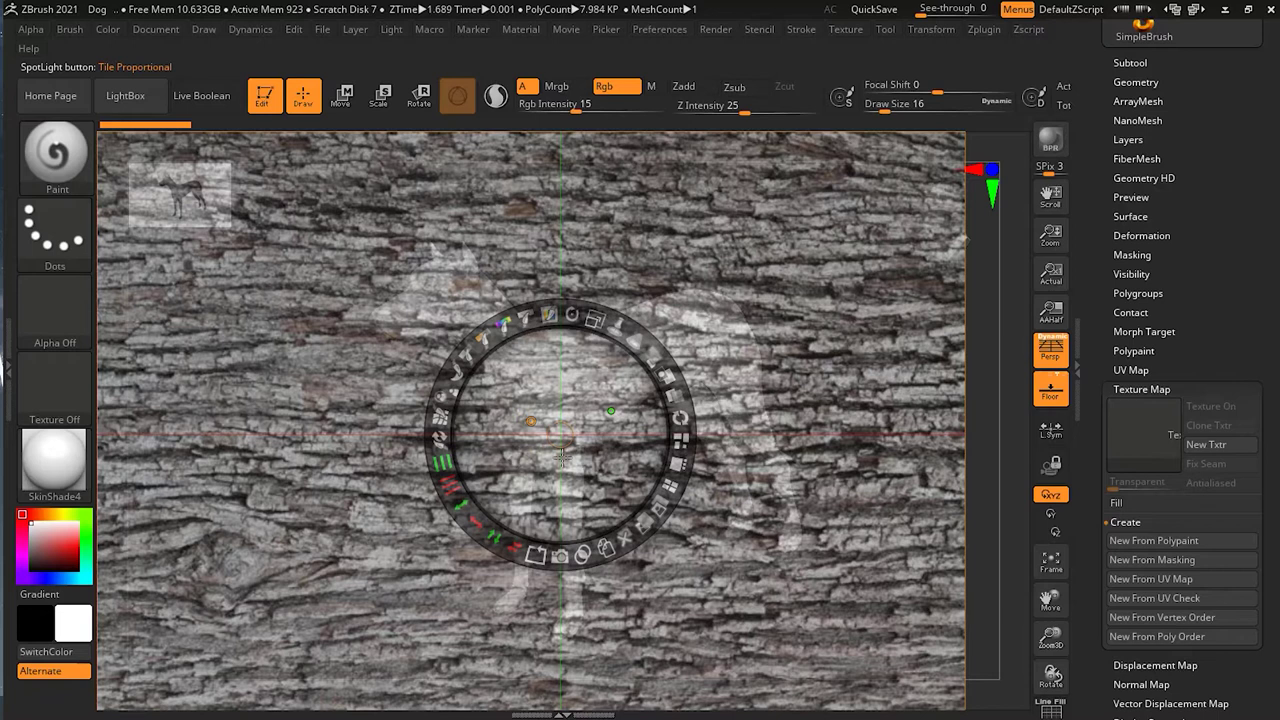
pyautogui.moveTo(673, 393)
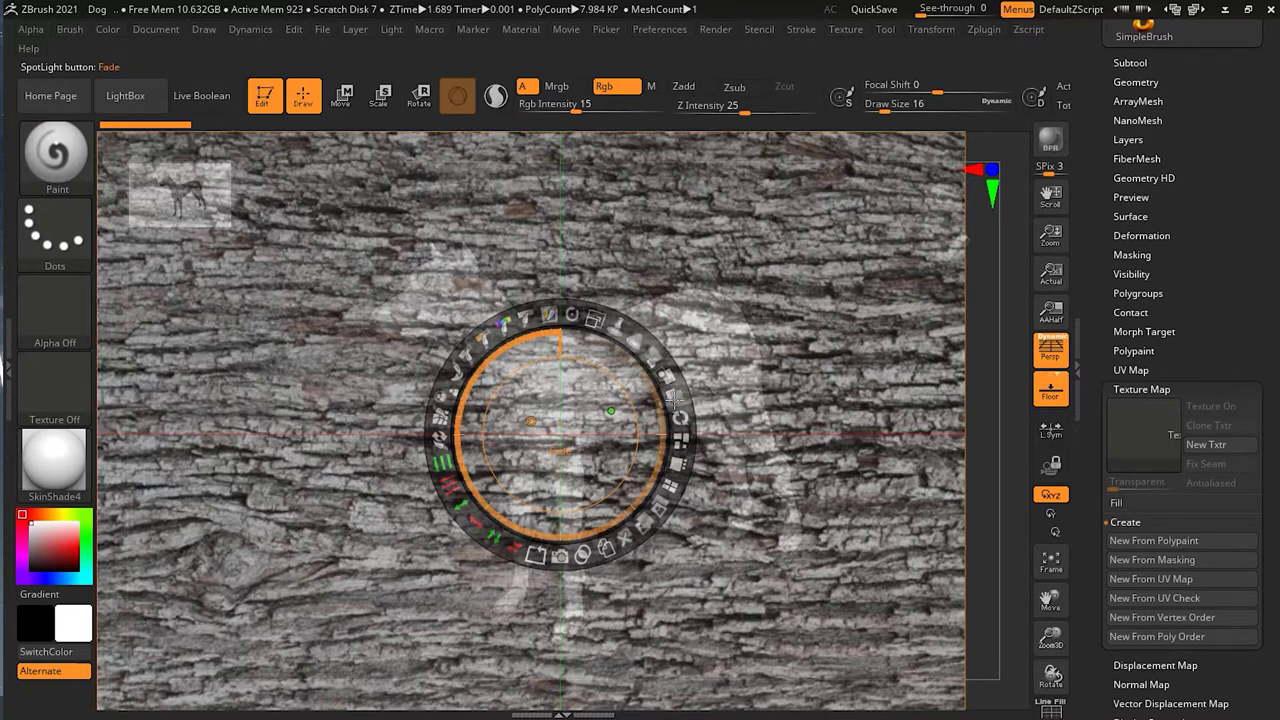
pyautogui.moveTo(643, 348)
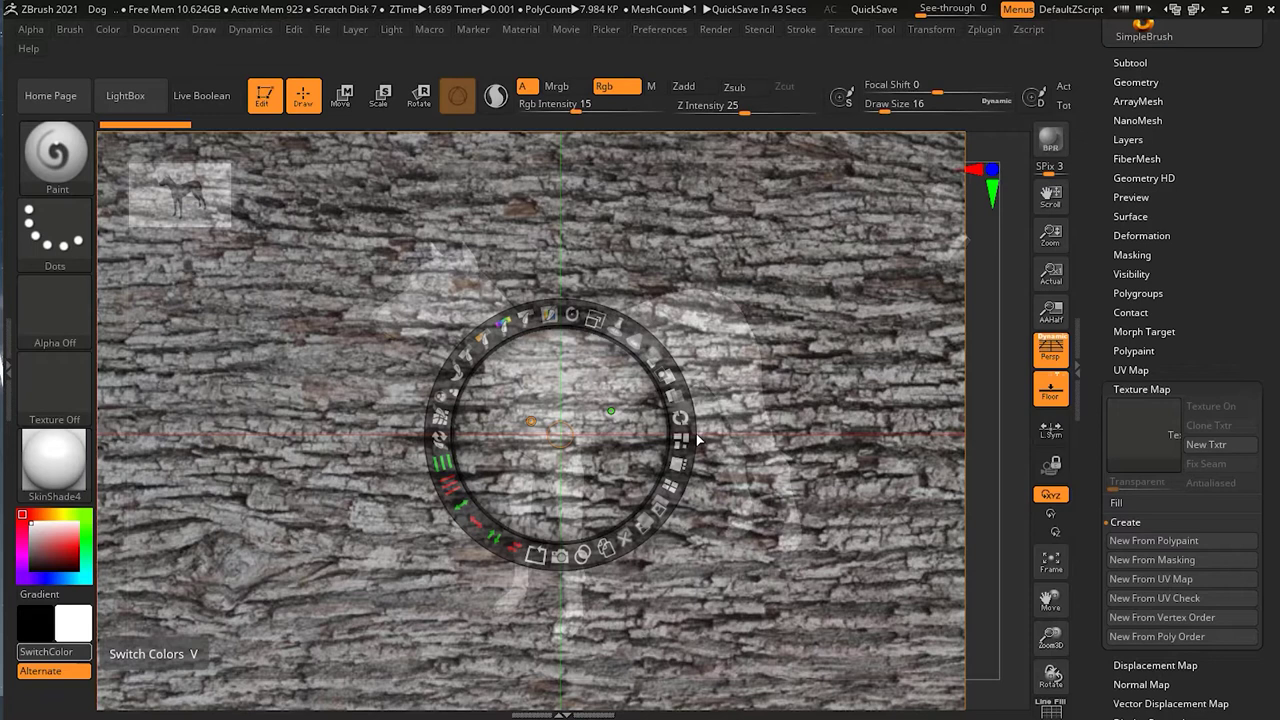
pyautogui.moveTo(560, 443); pyautogui.dragTo(530, 420)
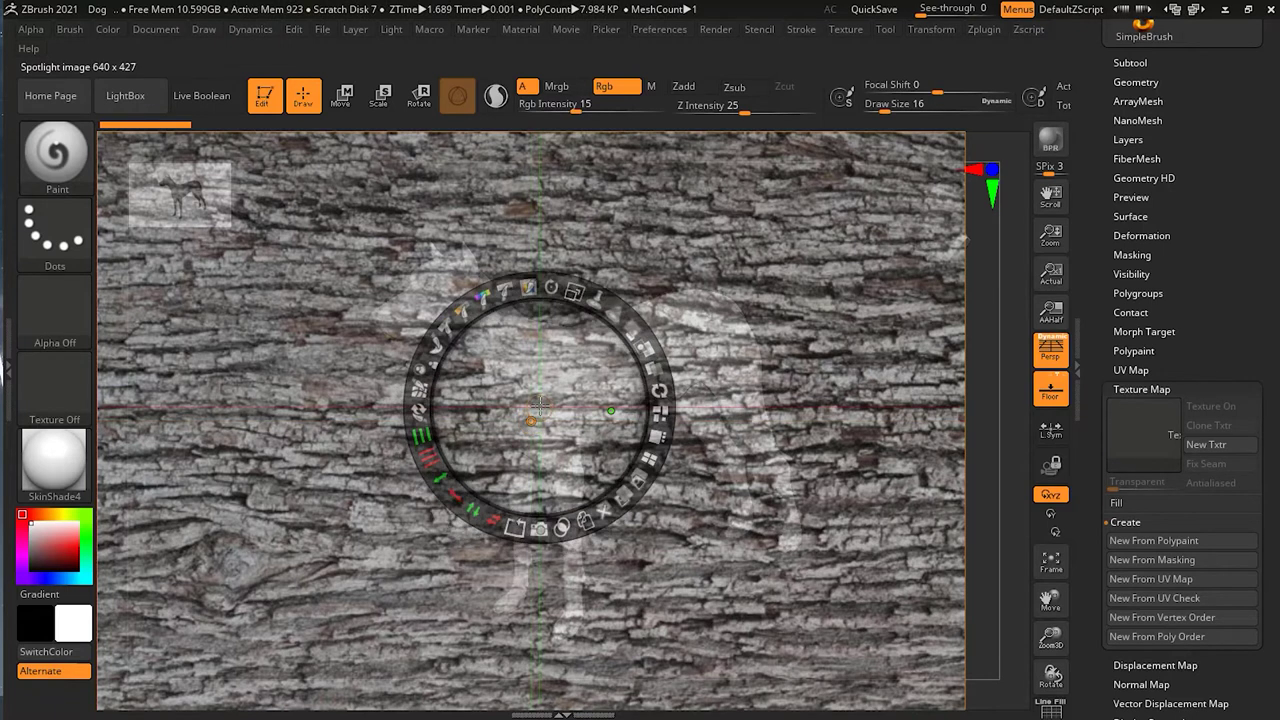
pyautogui.moveTo(531, 423); pyautogui.dragTo(614, 420)
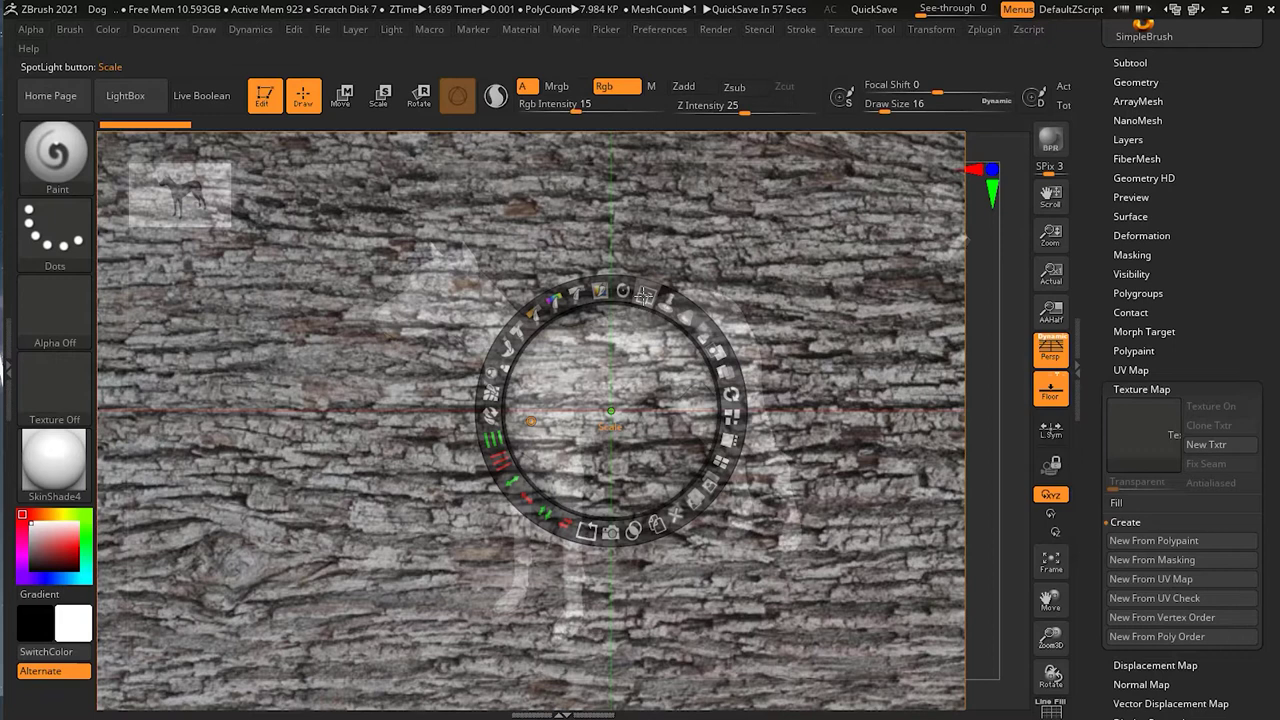
# Step: Scale the bark image down in Spotlight to fit inside the canvas, and reposition it over the dog
pyautogui.moveTo(647, 310); pyautogui.dragTo(601, 291)
pyautogui.click(920, 409)
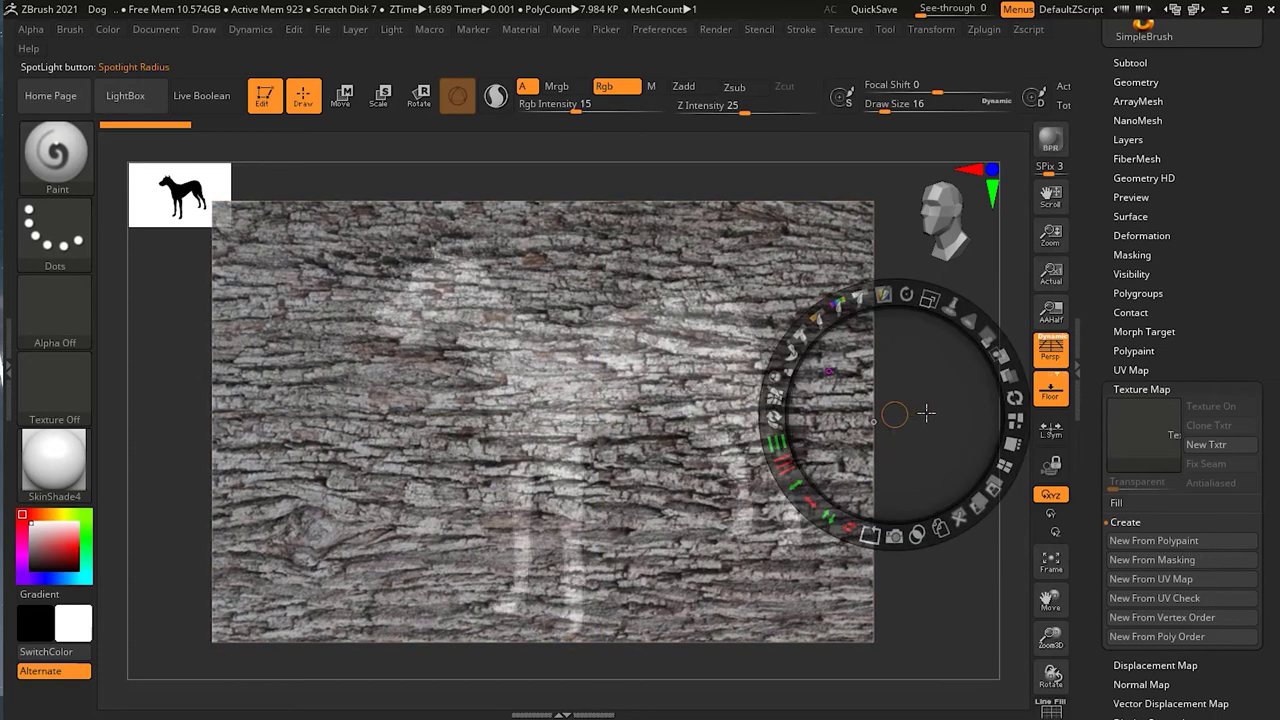
pyautogui.moveTo(920, 405); pyautogui.dragTo(627, 398)
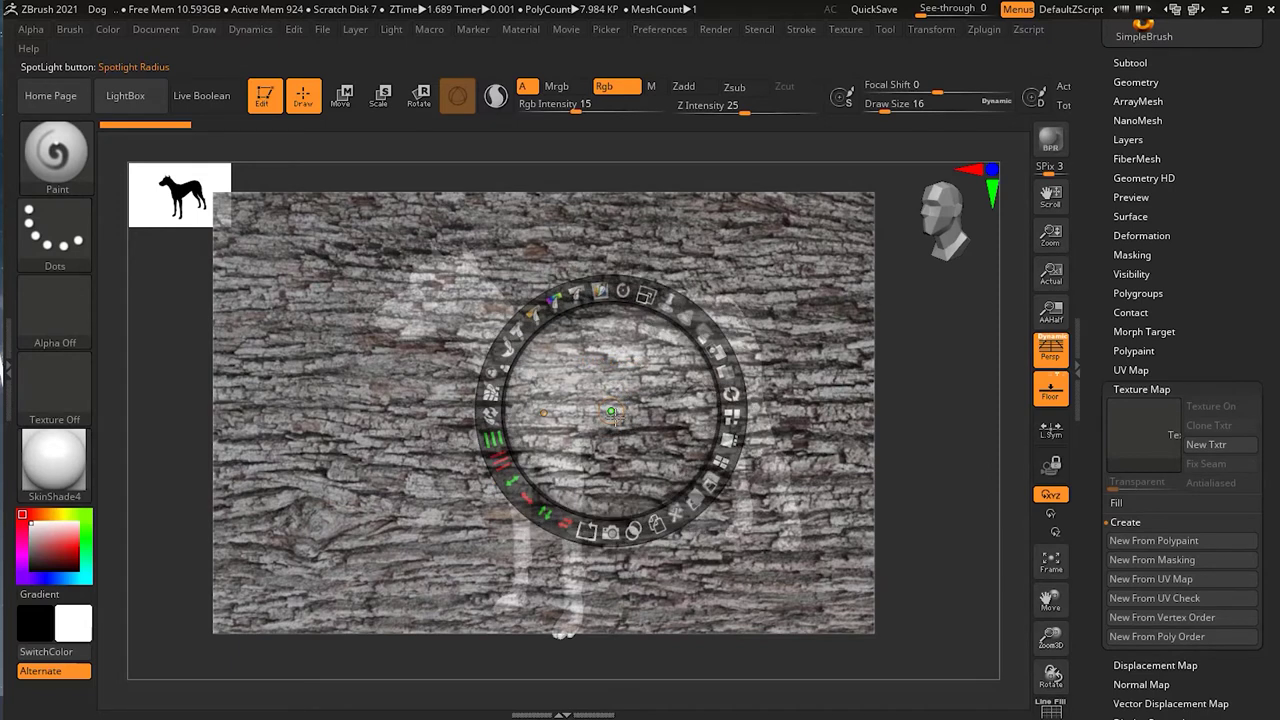
pyautogui.moveTo(627, 356); pyautogui.dragTo(653, 374)
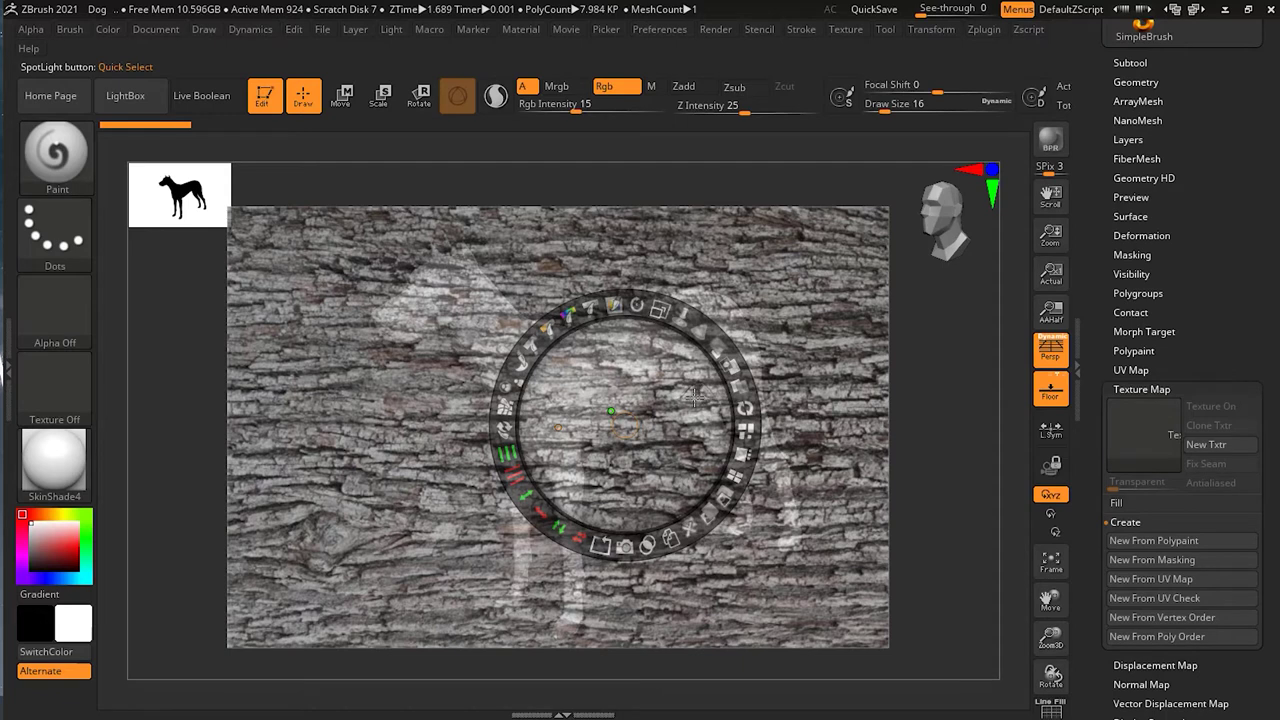
# Step: Leave Spotlight editing to rotate the dog to a side view behind the bark image, and bring the dial back
pyautogui.press('z')
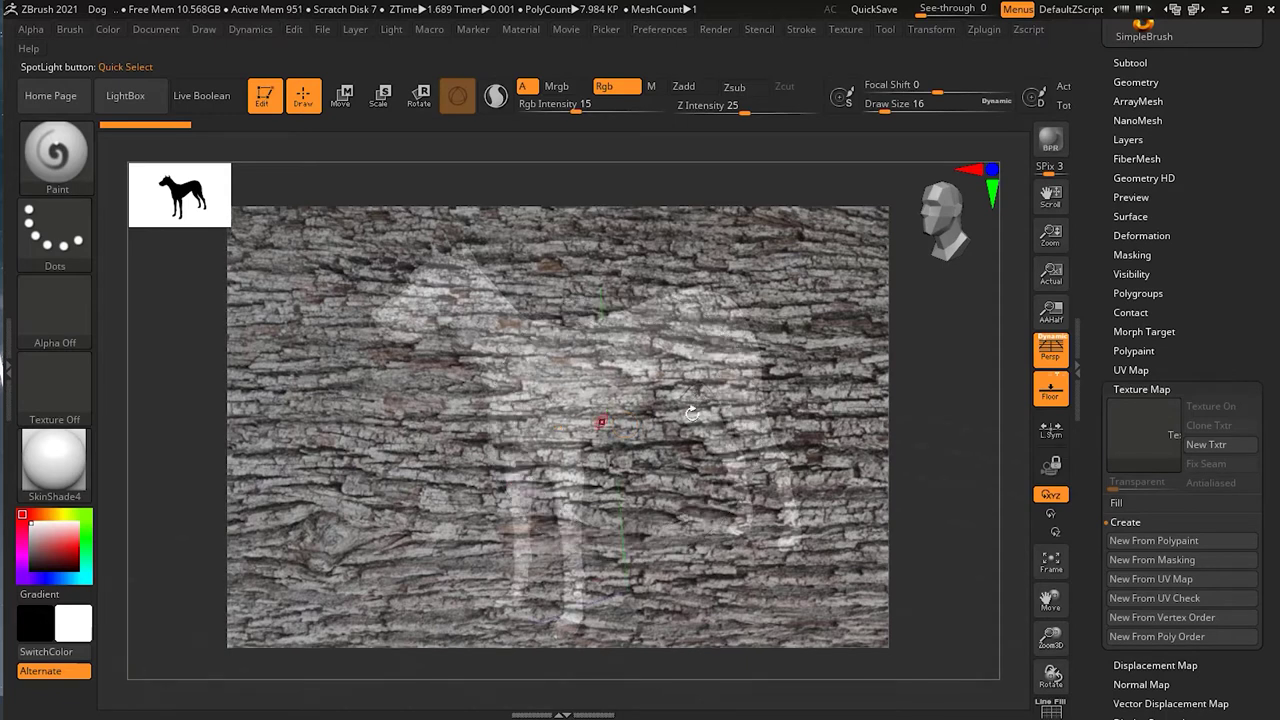
pyautogui.moveTo(934, 371); pyautogui.dragTo(977, 374)
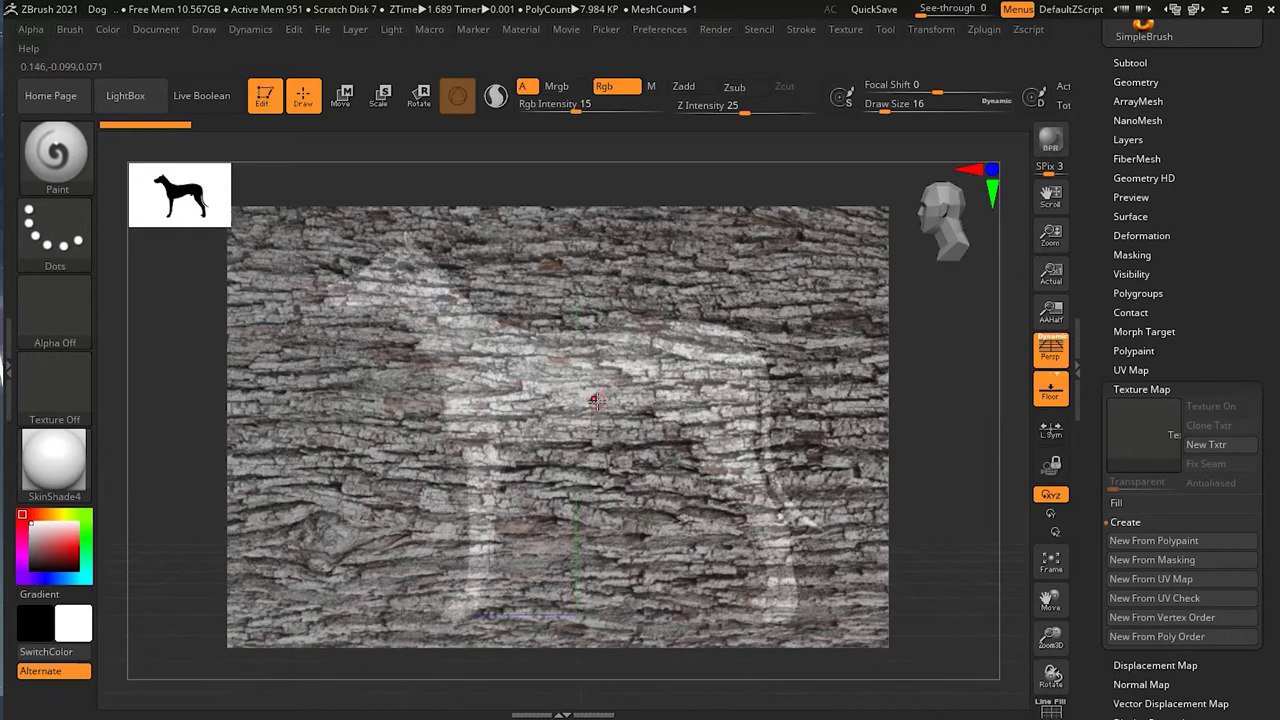
pyautogui.press('z')
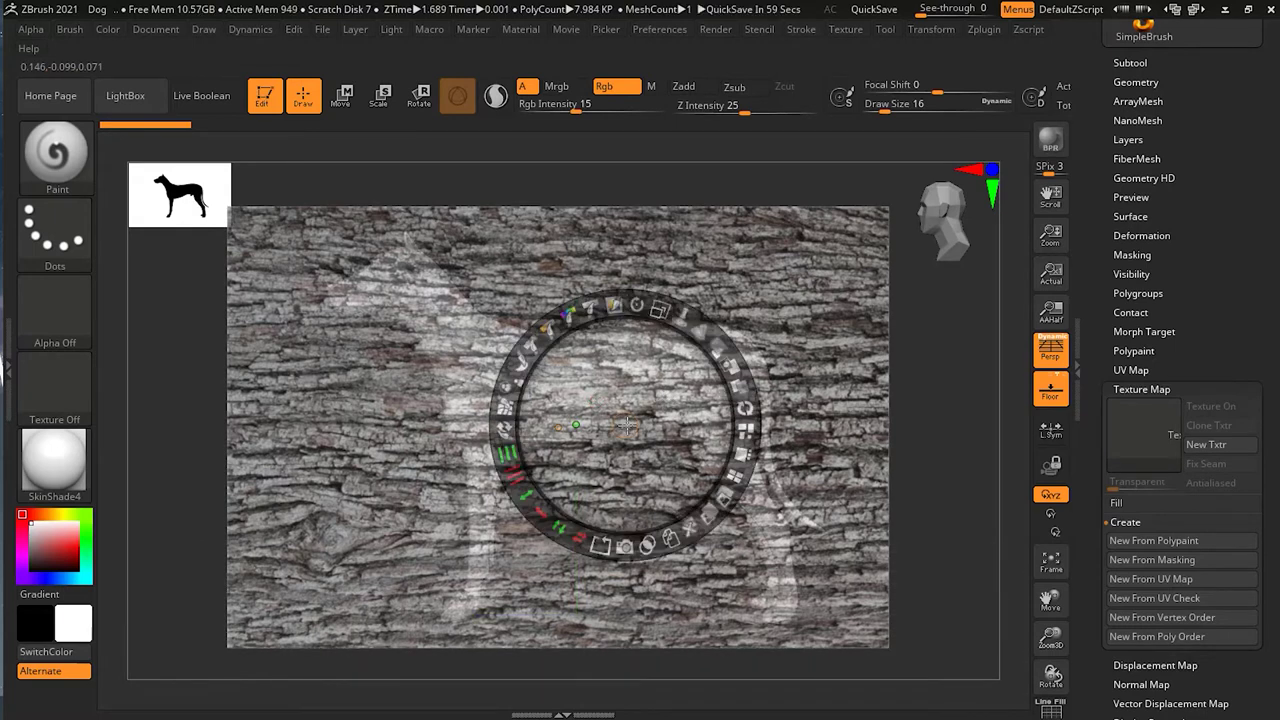
# Step: Repeat the bark image vertically with Spotlight's Tile V function
pyautogui.moveTo(627, 425); pyautogui.dragTo(606, 419)
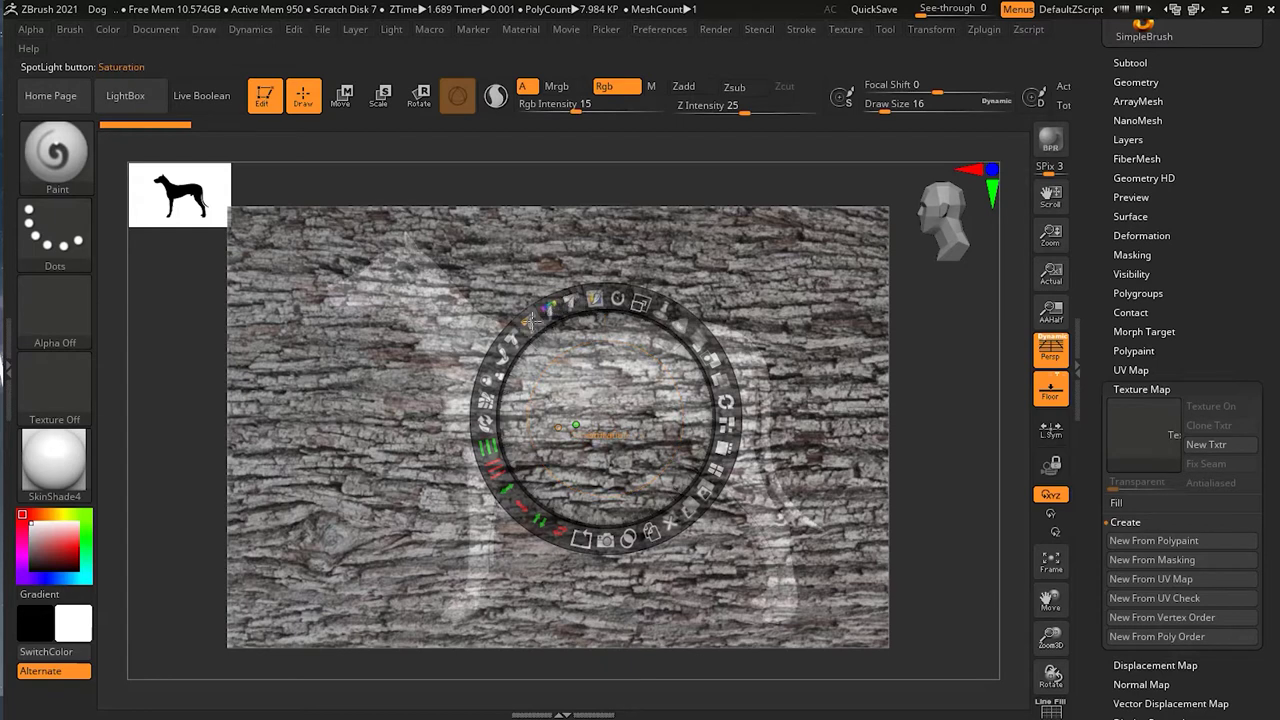
pyautogui.click(487, 436)
pyautogui.moveTo(489, 437); pyautogui.dragTo(486, 431)
# Step: Try to undo the Tile V change on the bark image
pyautogui.hotkey('ctrl', 'z')
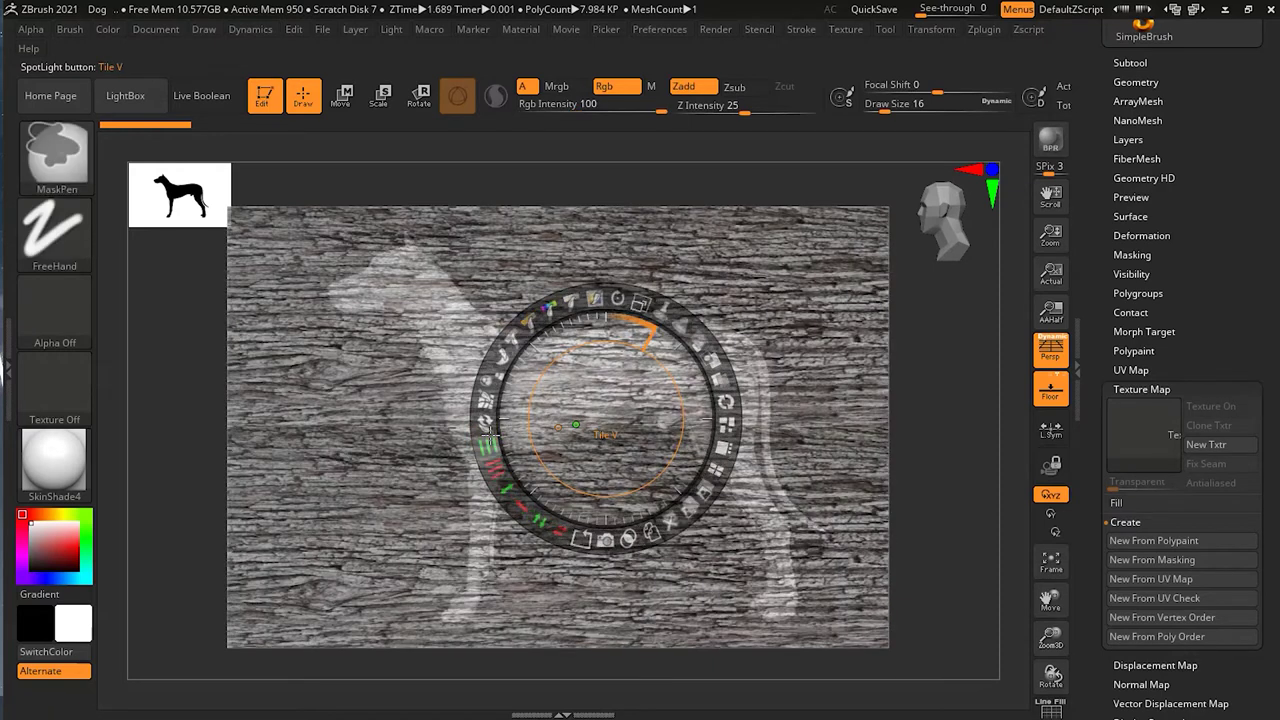
pyautogui.press('z')
pyautogui.press('z')
pyautogui.press('z')
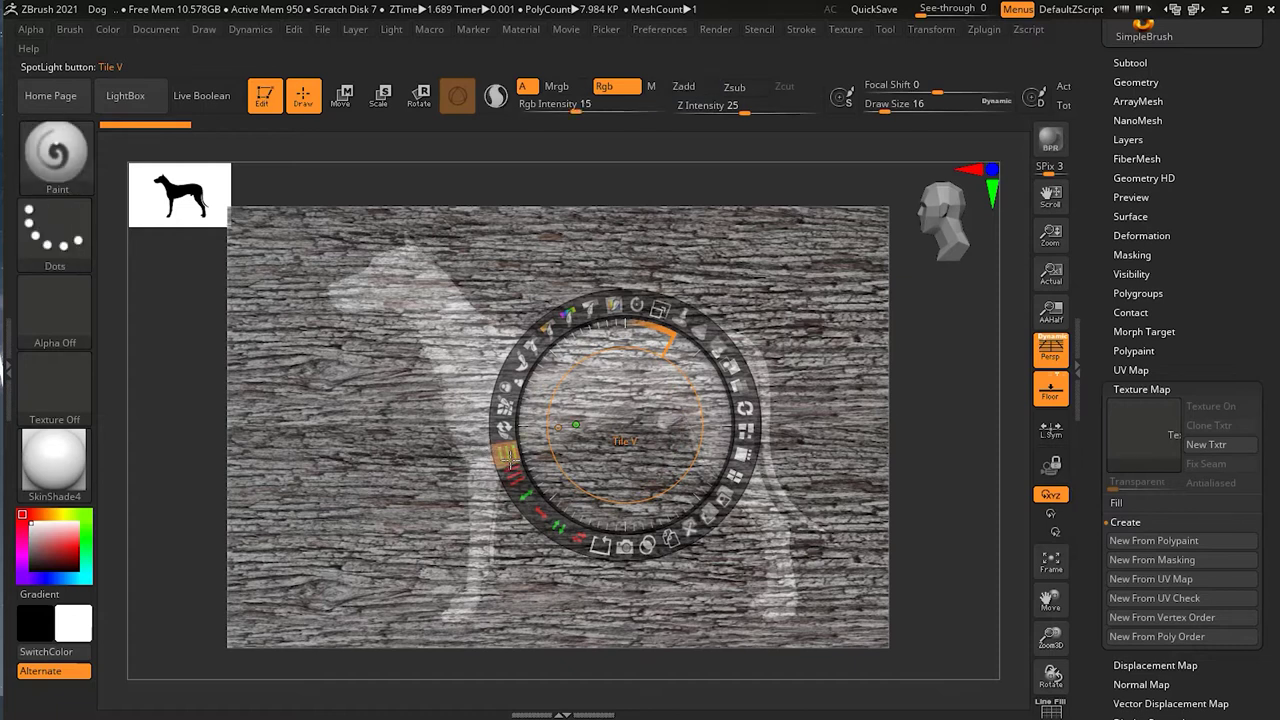
# Step: Reset the bark image's vertical tiling with Tile V, and lower its Opacity so the dog shows through
pyautogui.click(509, 465)
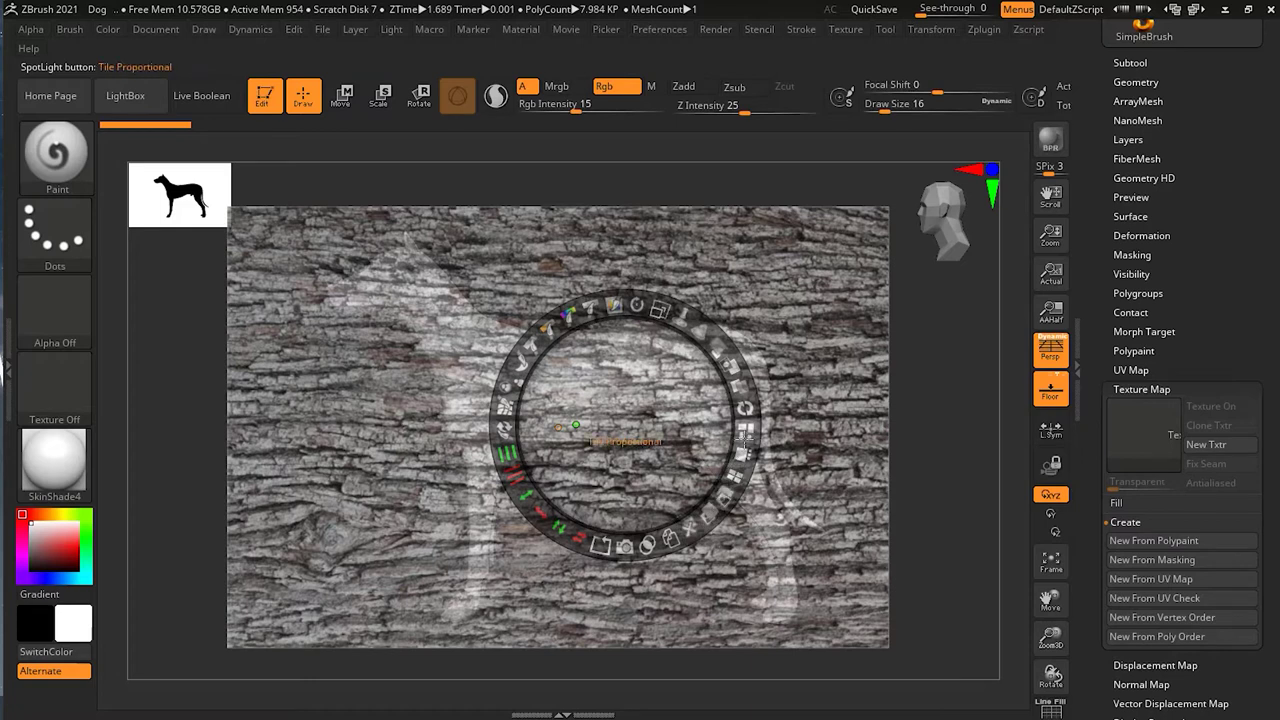
pyautogui.click(727, 364)
pyautogui.moveTo(727, 364)
pyautogui.mouseDown()
pyautogui.moveTo(649, 335)
pyautogui.moveTo(678, 430)
pyautogui.moveTo(700, 385)
pyautogui.moveTo(710, 395)
pyautogui.moveTo(713, 362)
pyautogui.mouseUp()
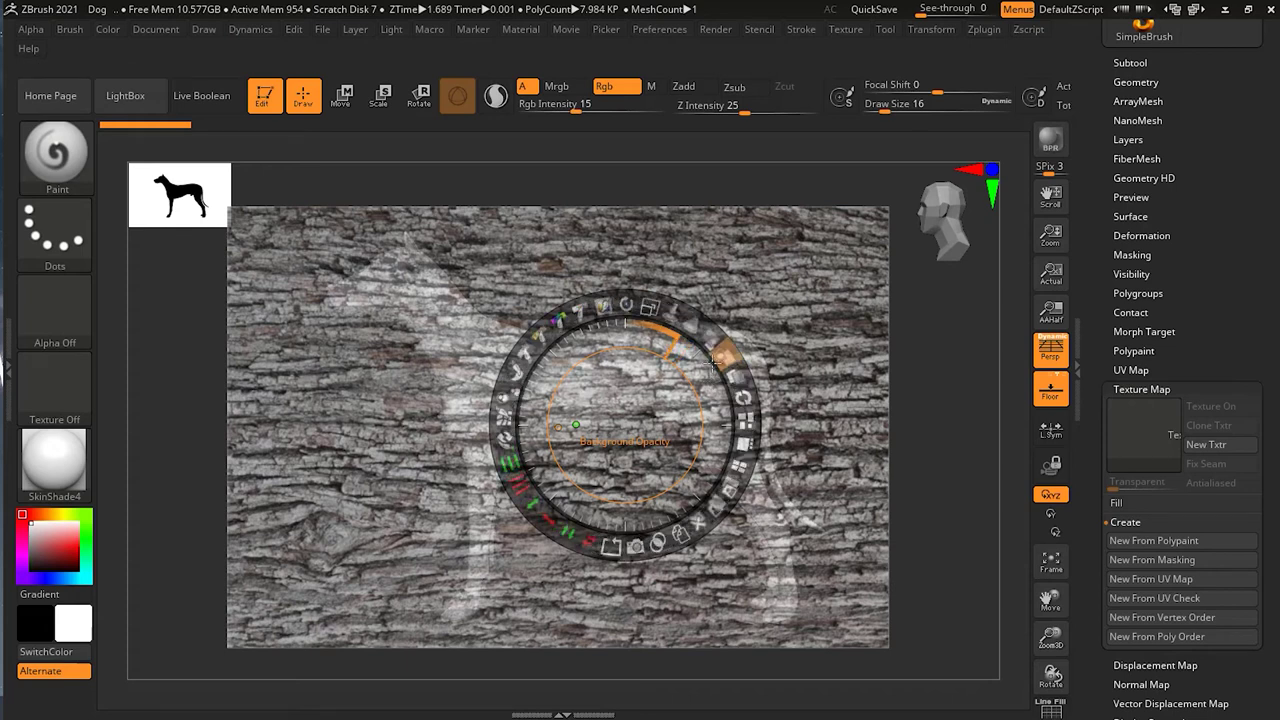
pyautogui.moveTo(712, 363); pyautogui.dragTo(657, 316)
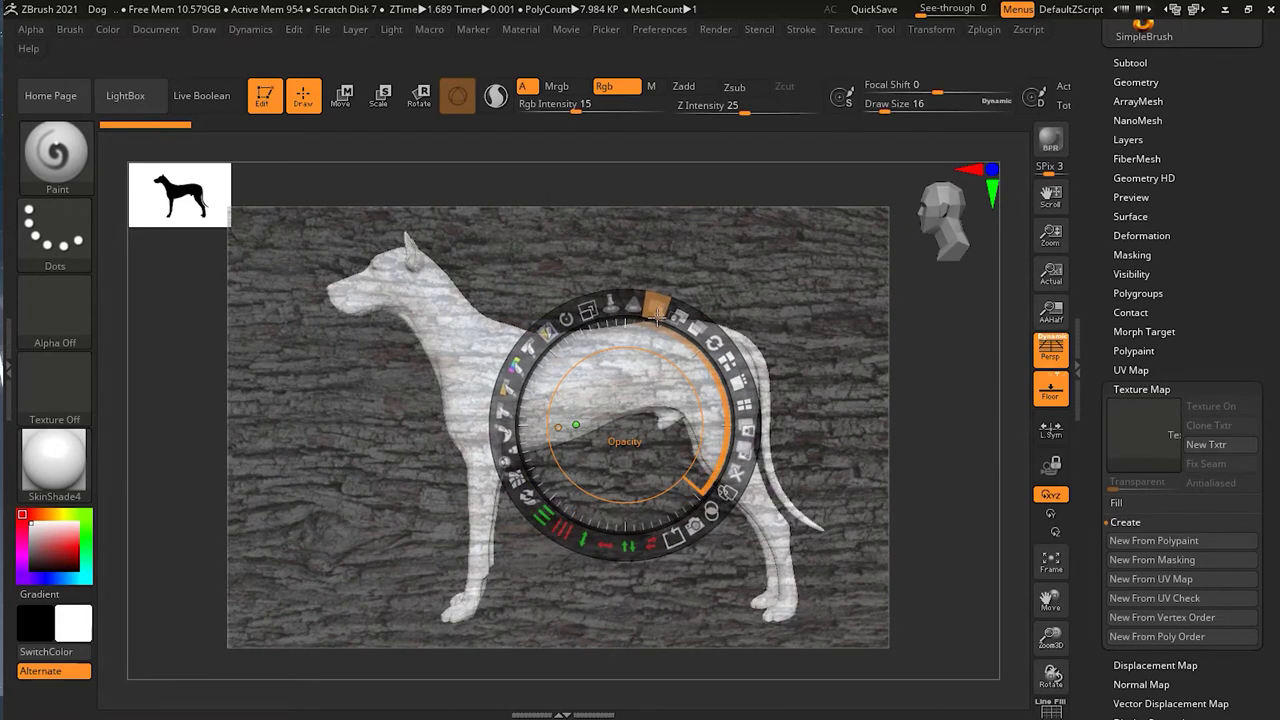
pyautogui.moveTo(657, 316); pyautogui.dragTo(657, 316)
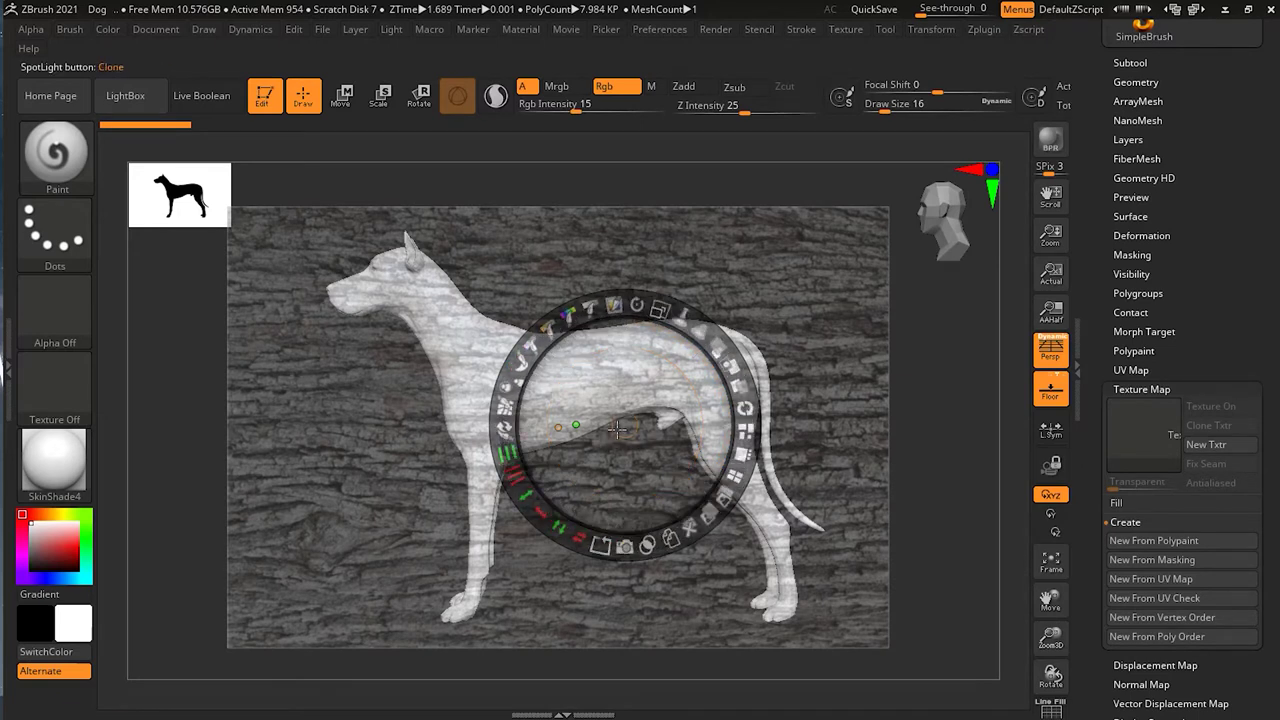
# Step: Move the Spotlight dial between mesh and image snap points at the edges and middle, ending on the bark image's center
pyautogui.moveTo(621, 425); pyautogui.dragTo(817, 425)
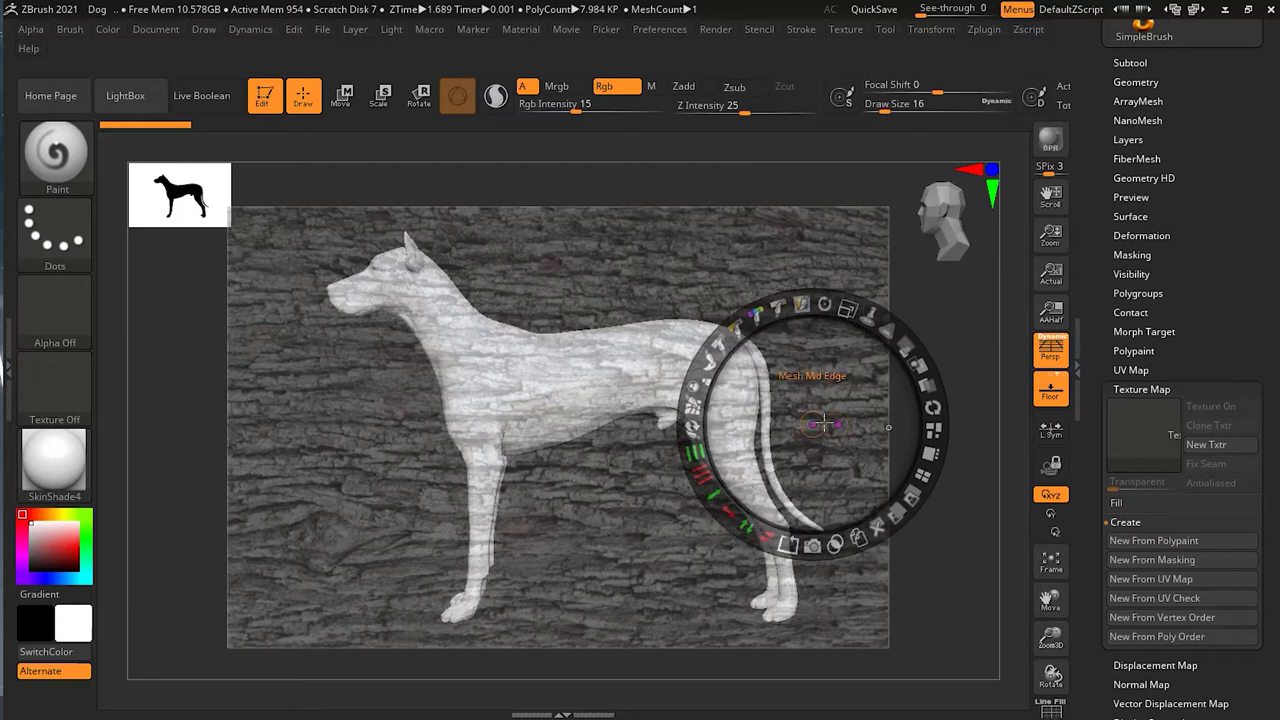
pyautogui.moveTo(808, 414); pyautogui.dragTo(232, 427)
pyautogui.moveTo(248, 532); pyautogui.dragTo(606, 386)
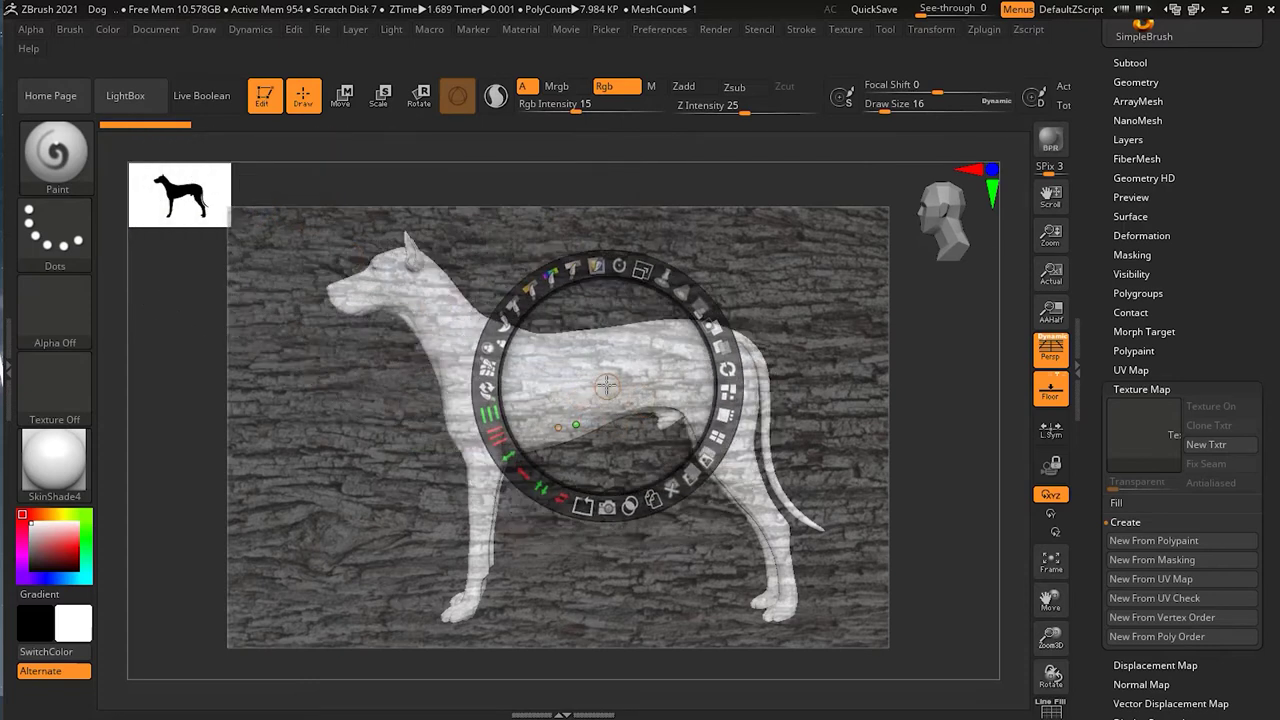
pyautogui.moveTo(818, 381); pyautogui.dragTo(907, 326)
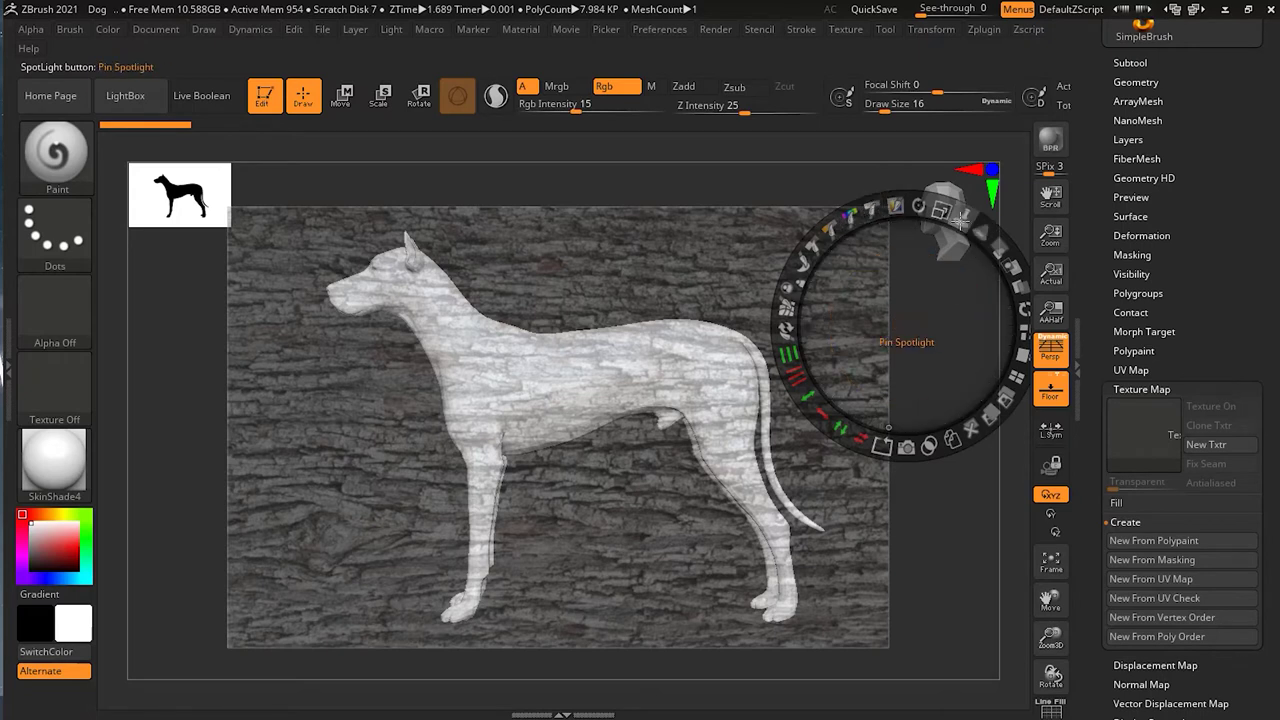
pyautogui.moveTo(910, 325); pyautogui.dragTo(570, 440)
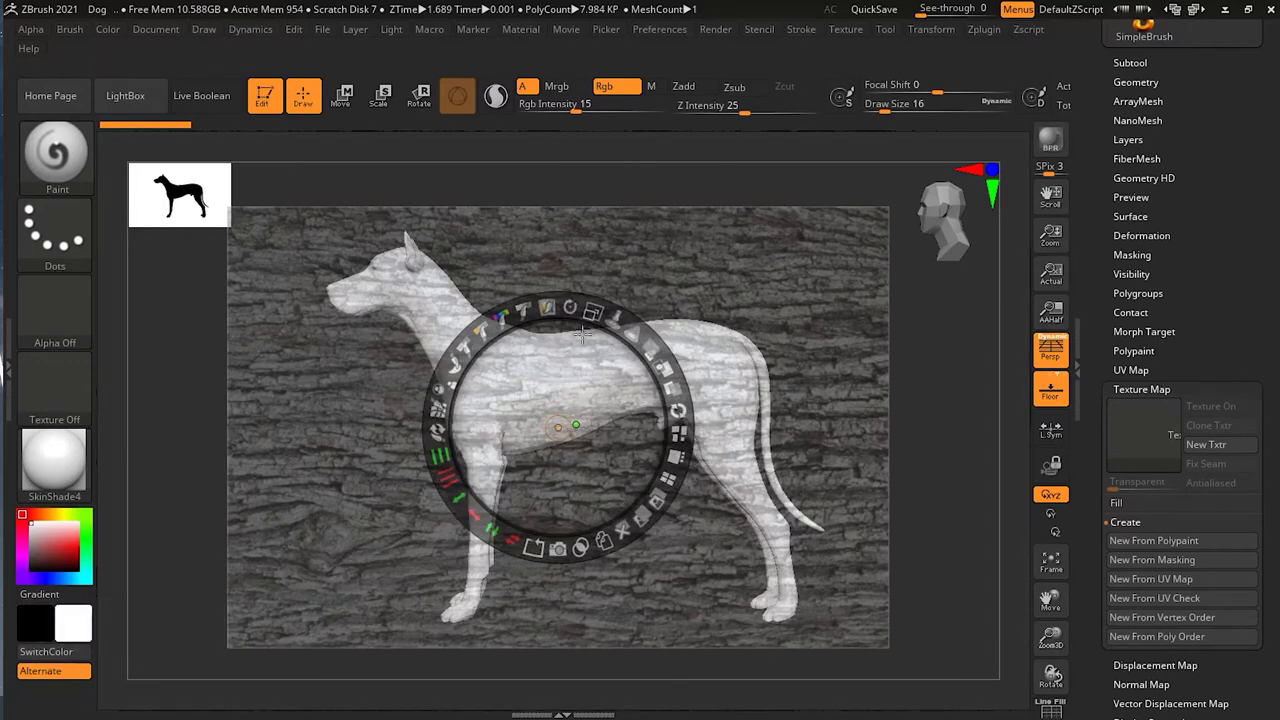
# Step: Rotate the bark image slightly clockwise and scale it up, pivoting around its center and around a point near the dog's hindquarters
pyautogui.moveTo(590, 314)
pyautogui.mouseDown()
pyautogui.moveTo(608, 315)
pyautogui.moveTo(570, 306)
pyautogui.mouseUp()
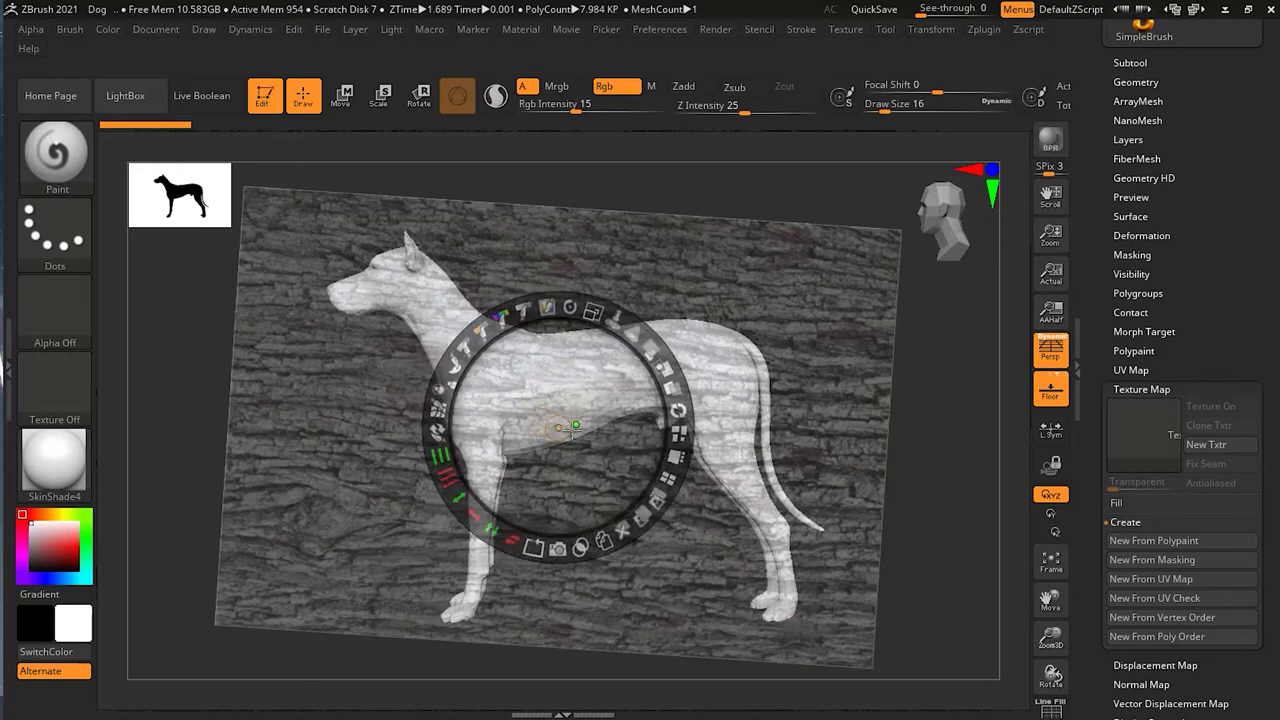
pyautogui.moveTo(593, 313)
pyautogui.mouseDown()
pyautogui.moveTo(608, 323)
pyautogui.moveTo(570, 308)
pyautogui.mouseUp()
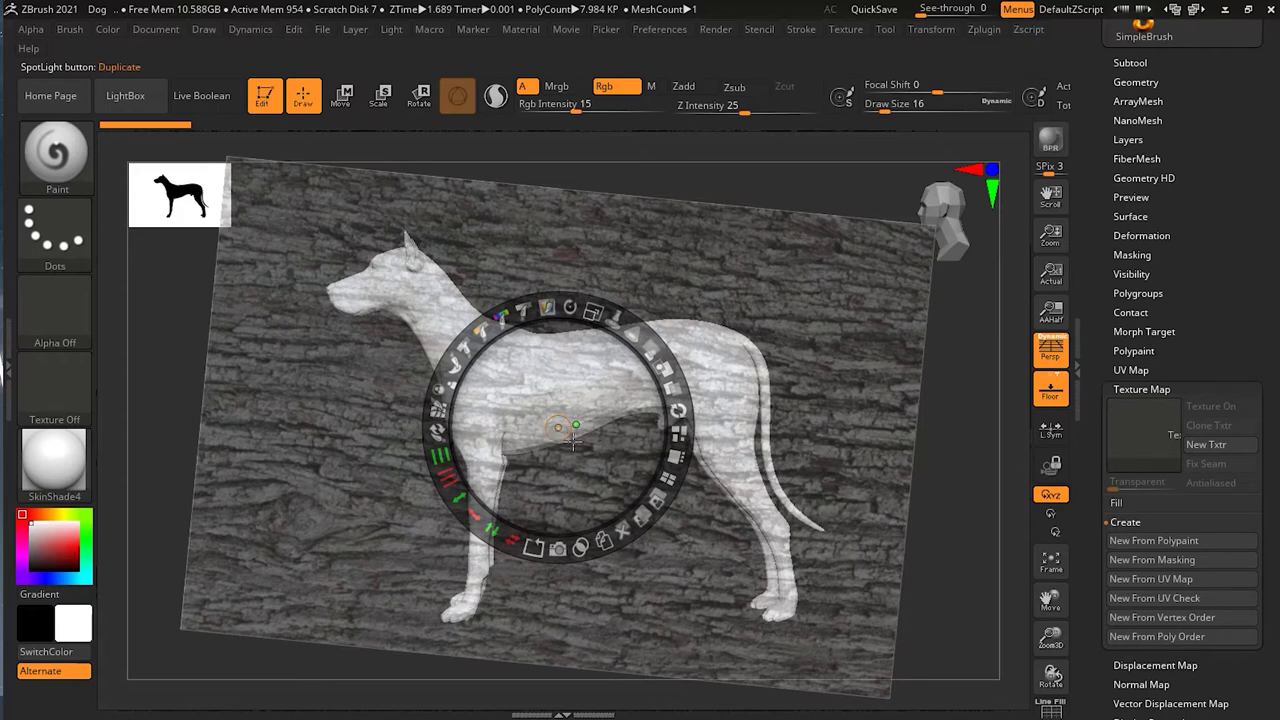
pyautogui.moveTo(577, 398); pyautogui.dragTo(816, 360)
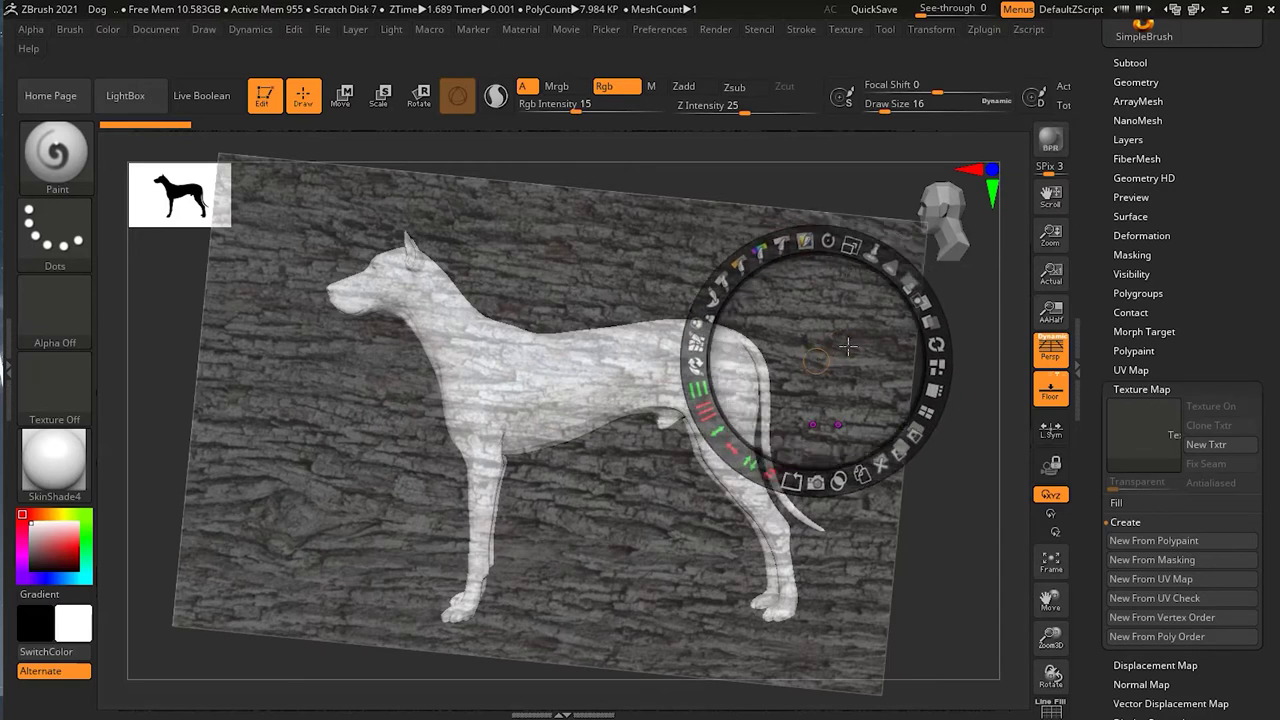
pyautogui.moveTo(851, 244); pyautogui.dragTo(825, 245)
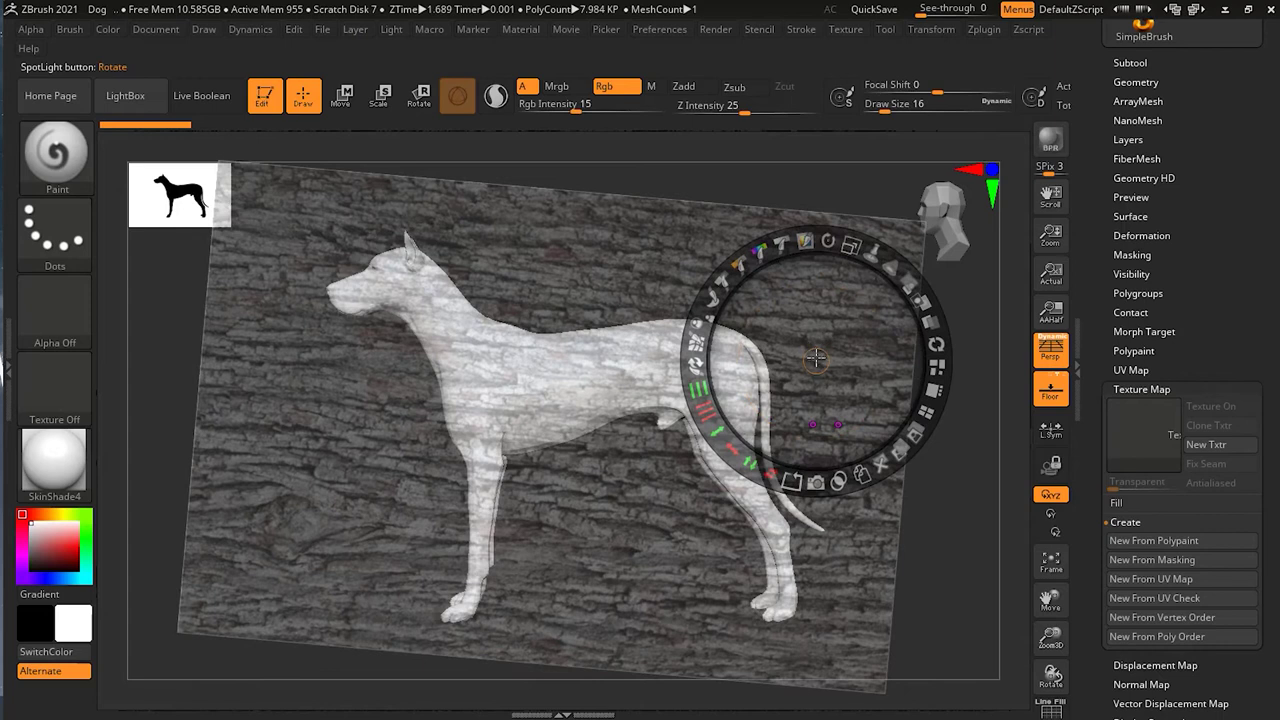
# Step: Return the Spotlight dial to the dog's torso, snapping it to the image center, the mesh center and back to the image center
pyautogui.moveTo(816, 358); pyautogui.dragTo(590, 387)
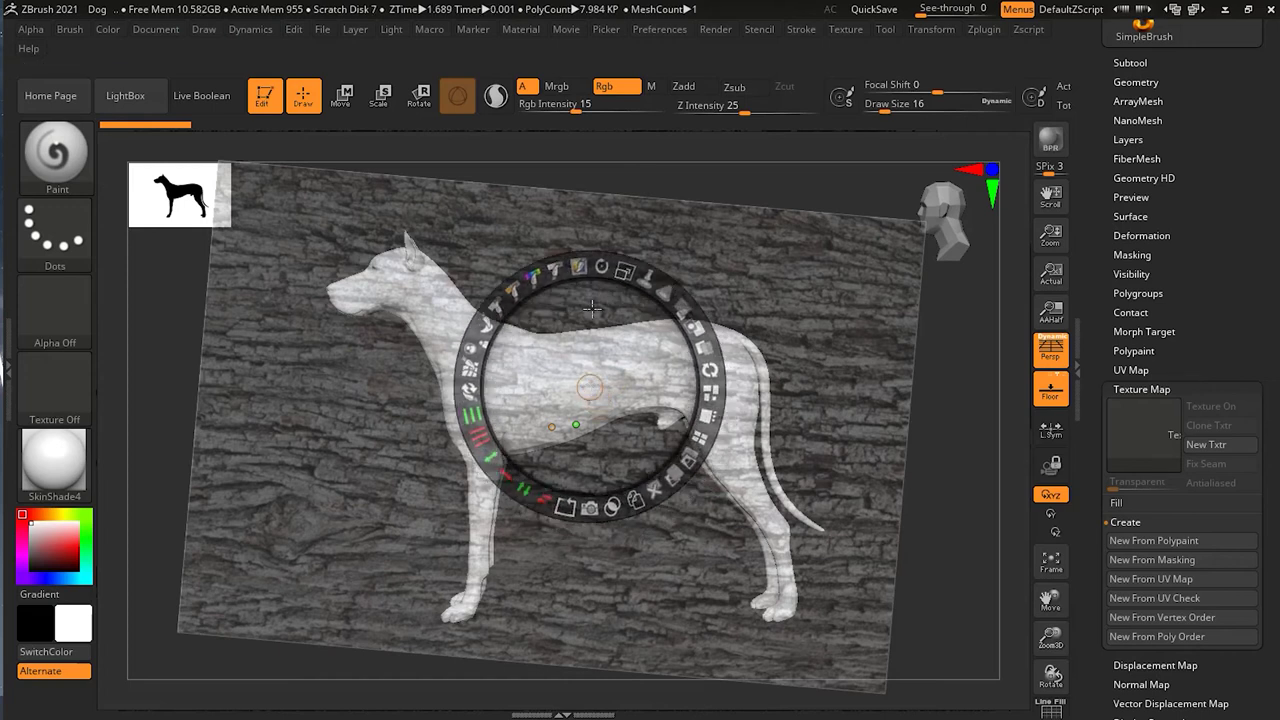
pyautogui.moveTo(590, 387); pyautogui.dragTo(552, 428)
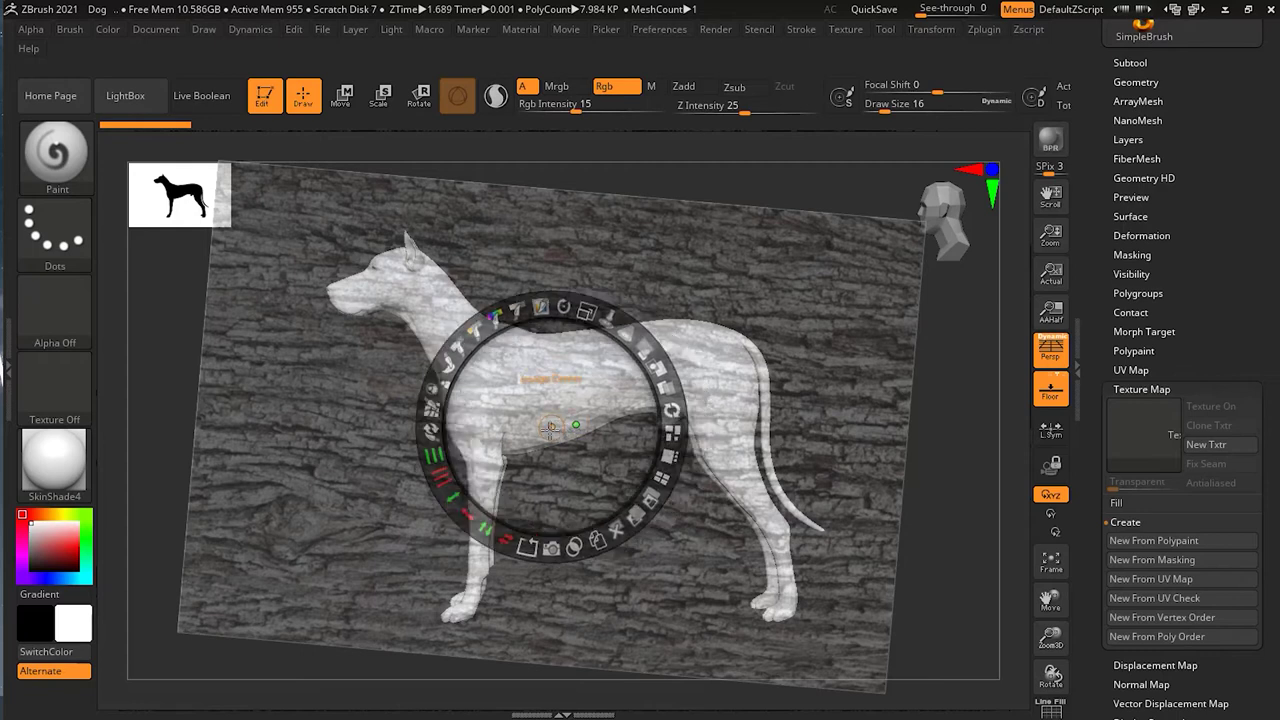
pyautogui.click(576, 426)
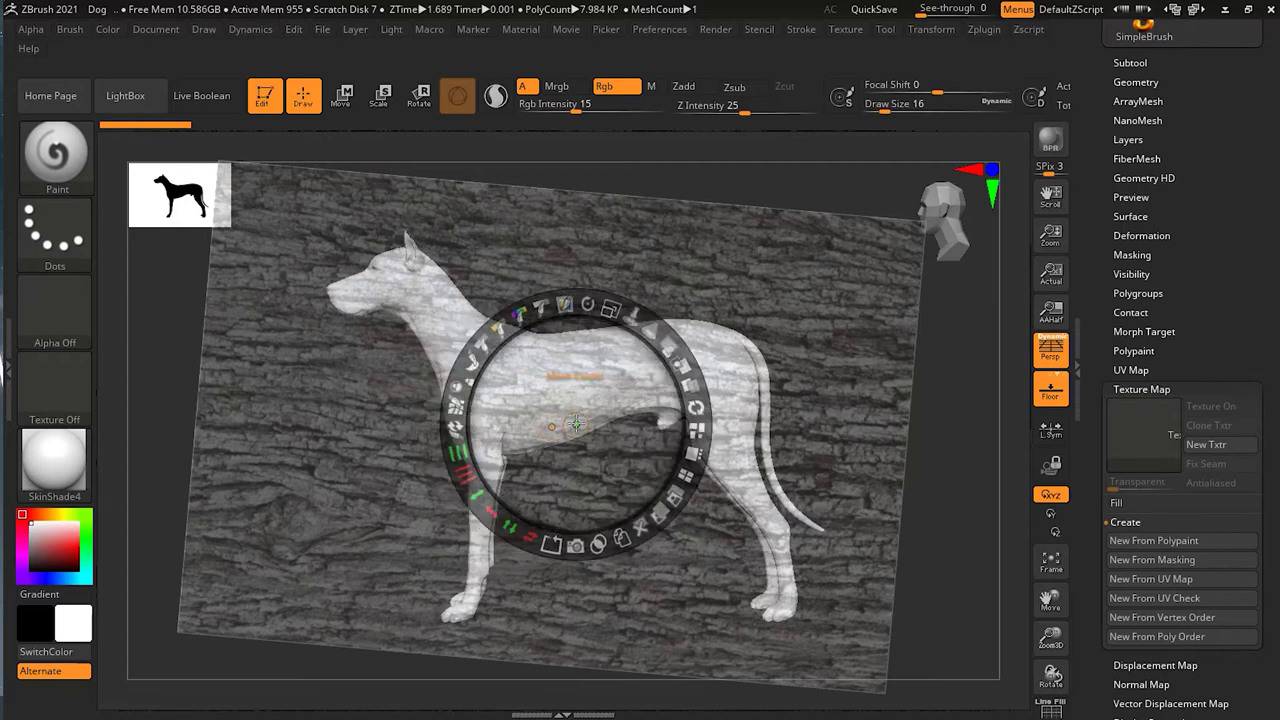
pyautogui.moveTo(576, 424); pyautogui.dragTo(551, 429)
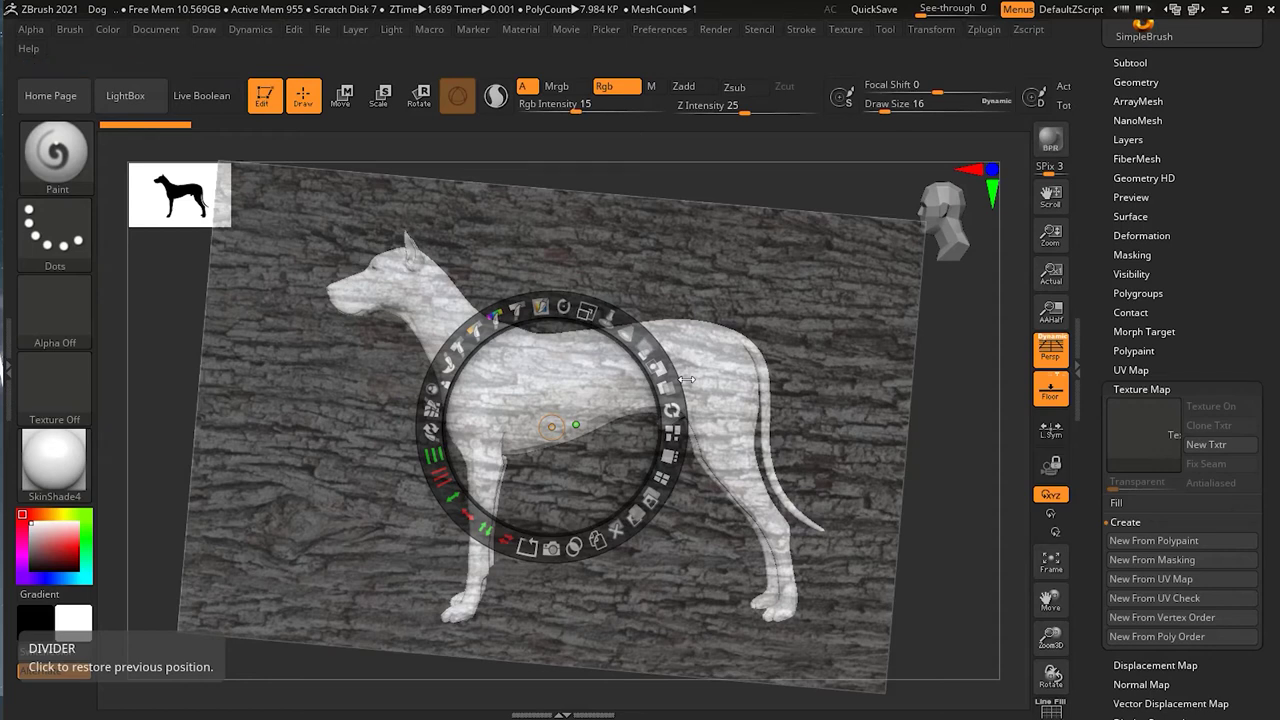
# Step: Try nudging the bark image over the dog's head, undo the change, and try the Nudge tool there once more
pyautogui.click(430, 408)
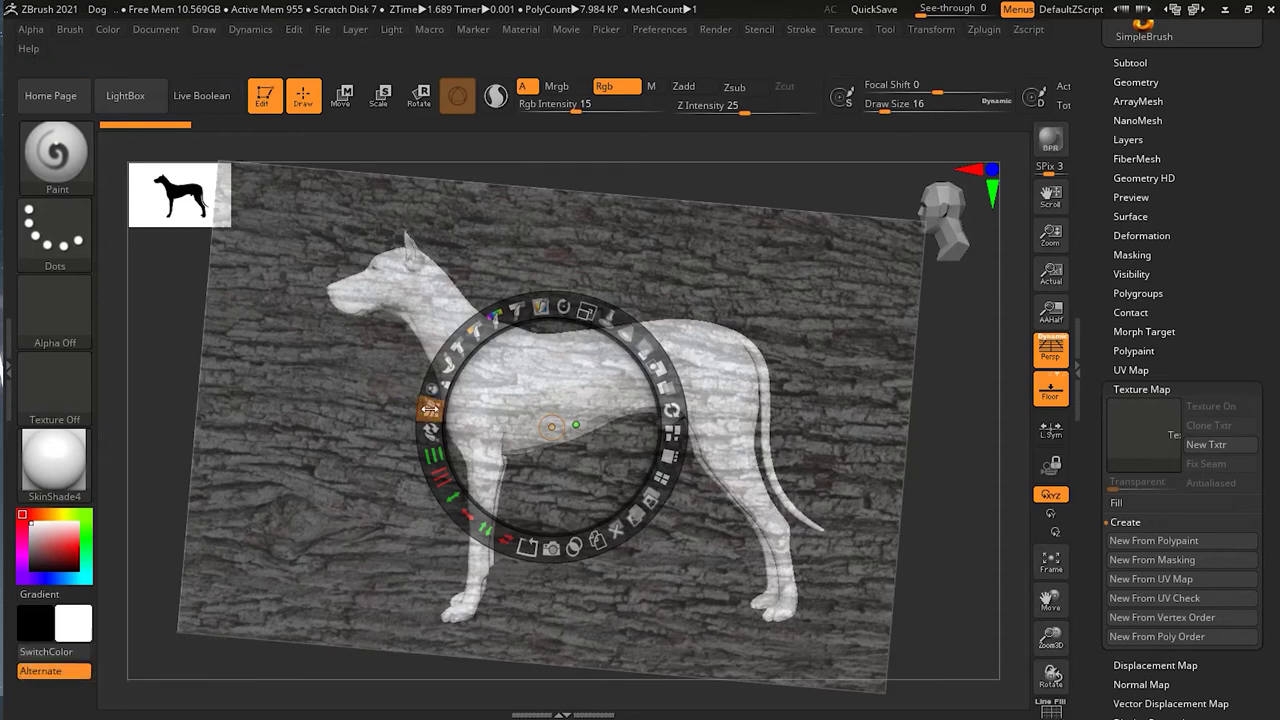
pyautogui.click(405, 270)
pyautogui.moveTo(405, 270)
pyautogui.mouseDown()
pyautogui.moveTo(469, 323)
pyautogui.moveTo(421, 269)
pyautogui.mouseUp()
pyautogui.hotkey('ctrl', 'z')
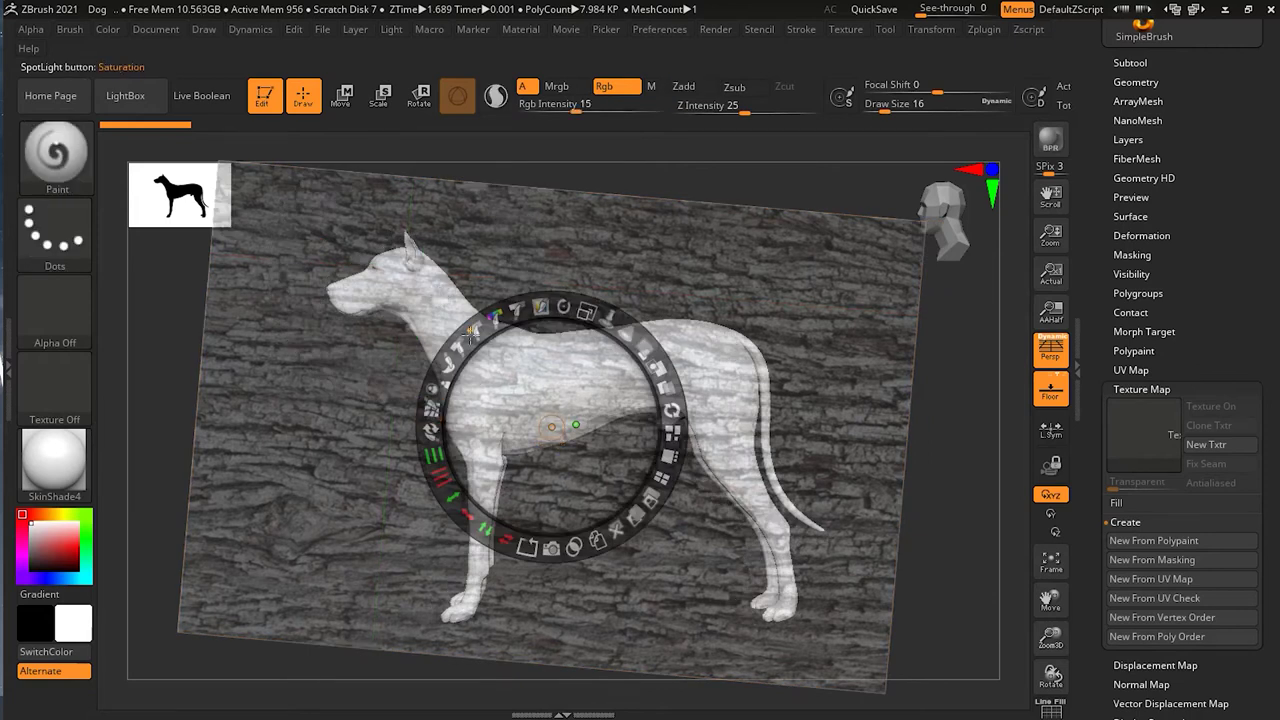
pyautogui.click(431, 408)
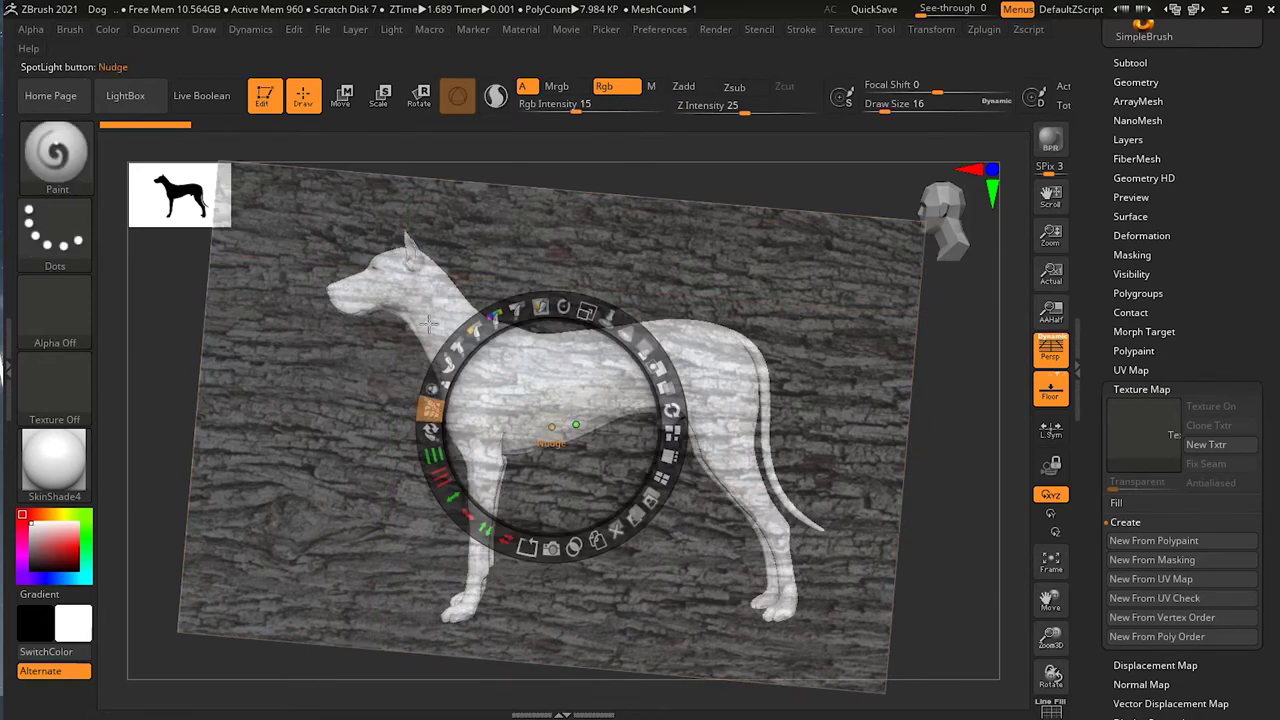
pyautogui.click(413, 282)
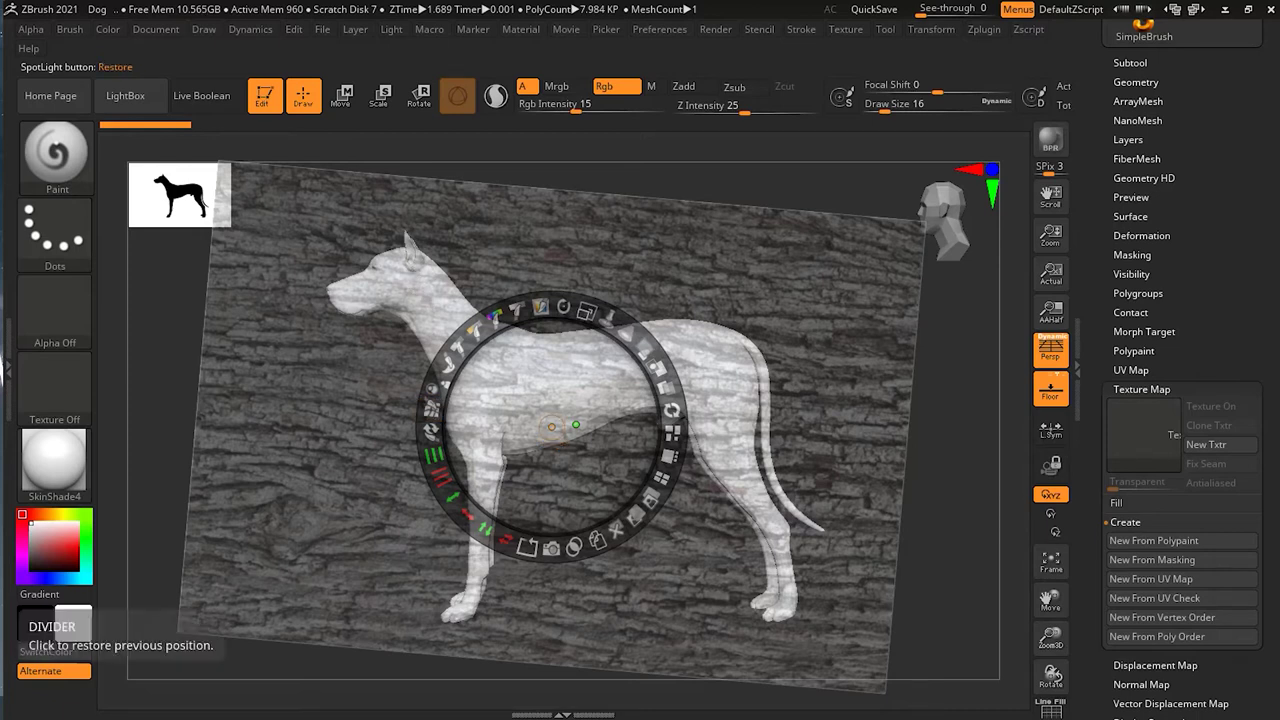
# Step: Activate Spotlight's Nudge tool and set the brush Draw Size to 31 over the dog's head
pyautogui.click(437, 408)
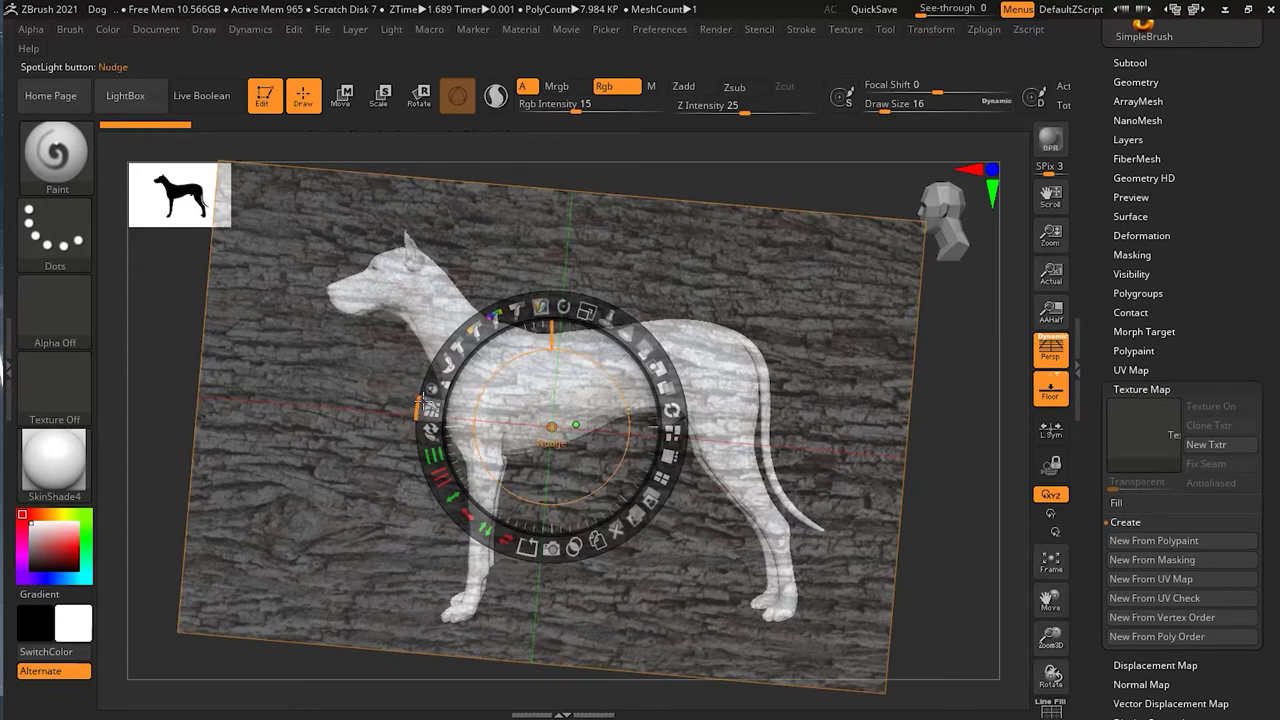
pyautogui.click(430, 430)
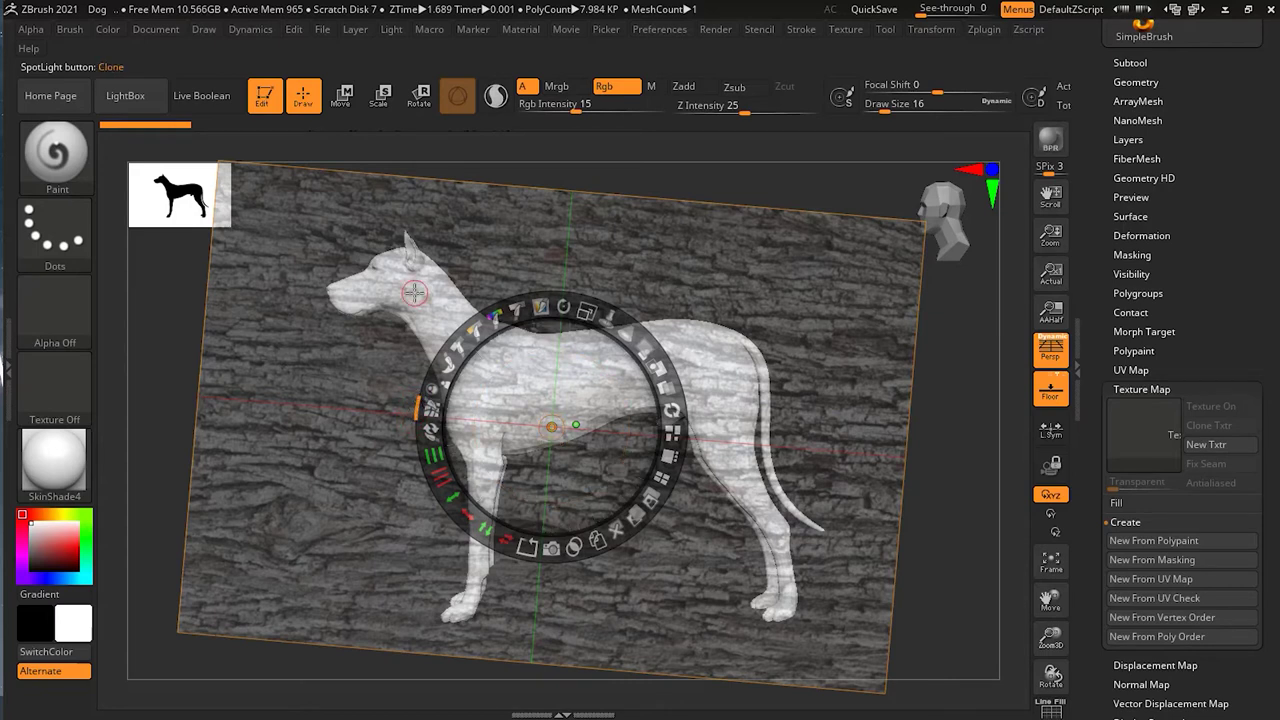
pyautogui.press('s')
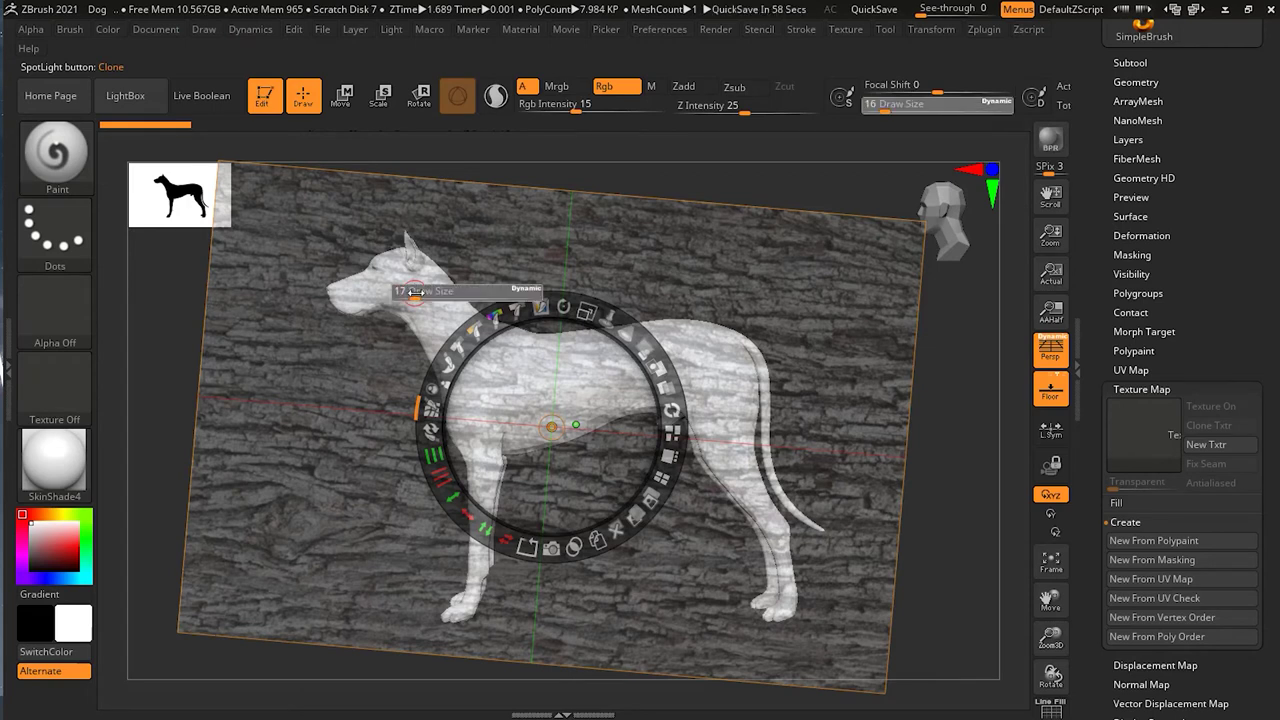
pyautogui.moveTo(421, 292); pyautogui.dragTo(432, 293)
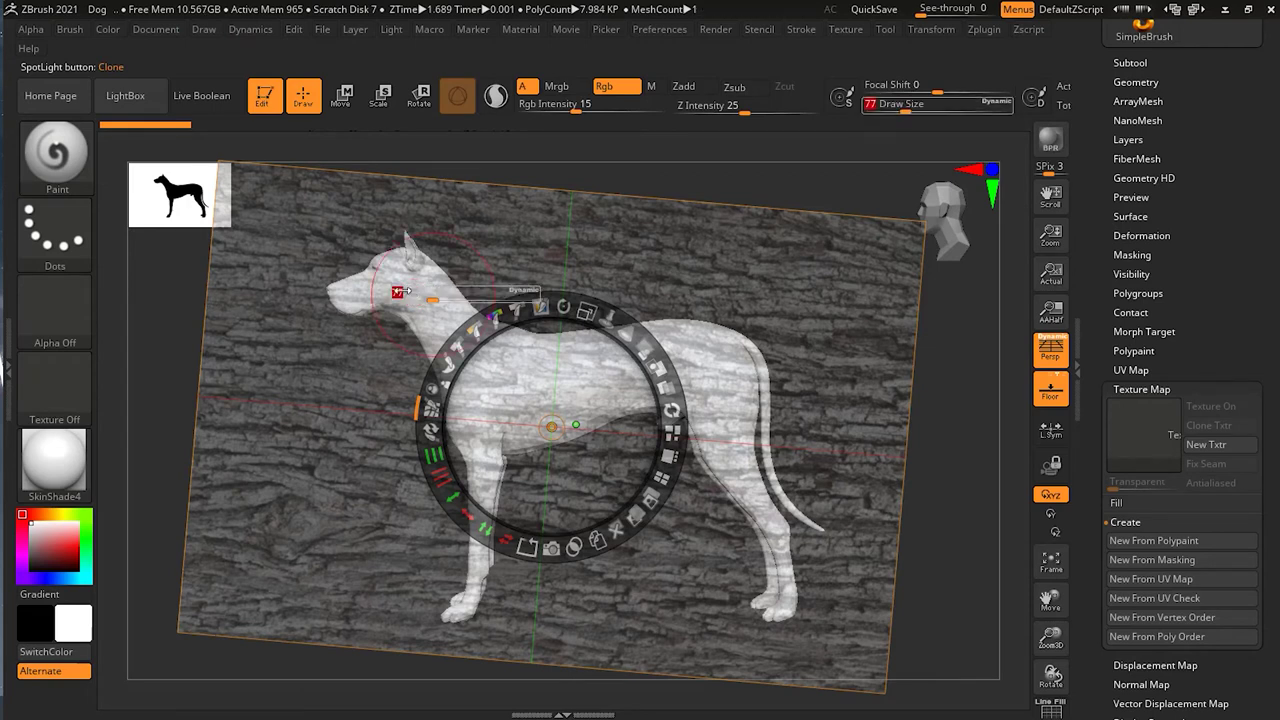
pyautogui.press('s')
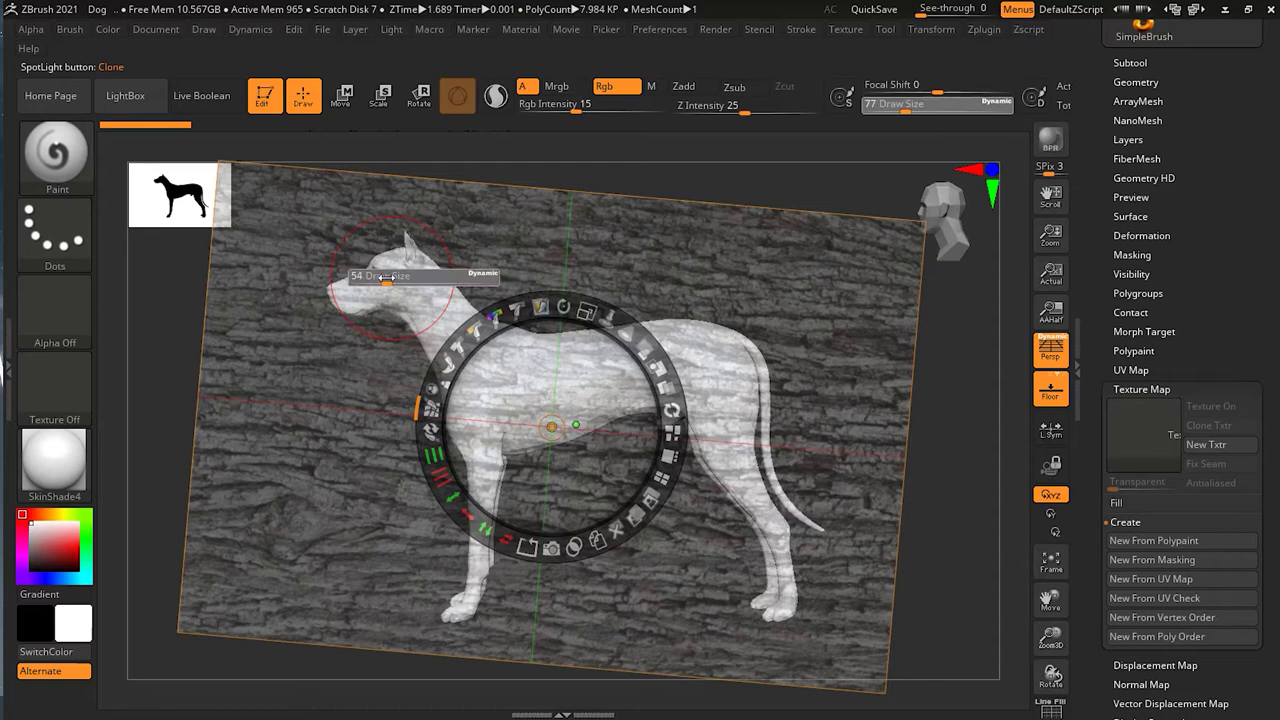
pyautogui.moveTo(378, 278); pyautogui.dragTo(376, 278)
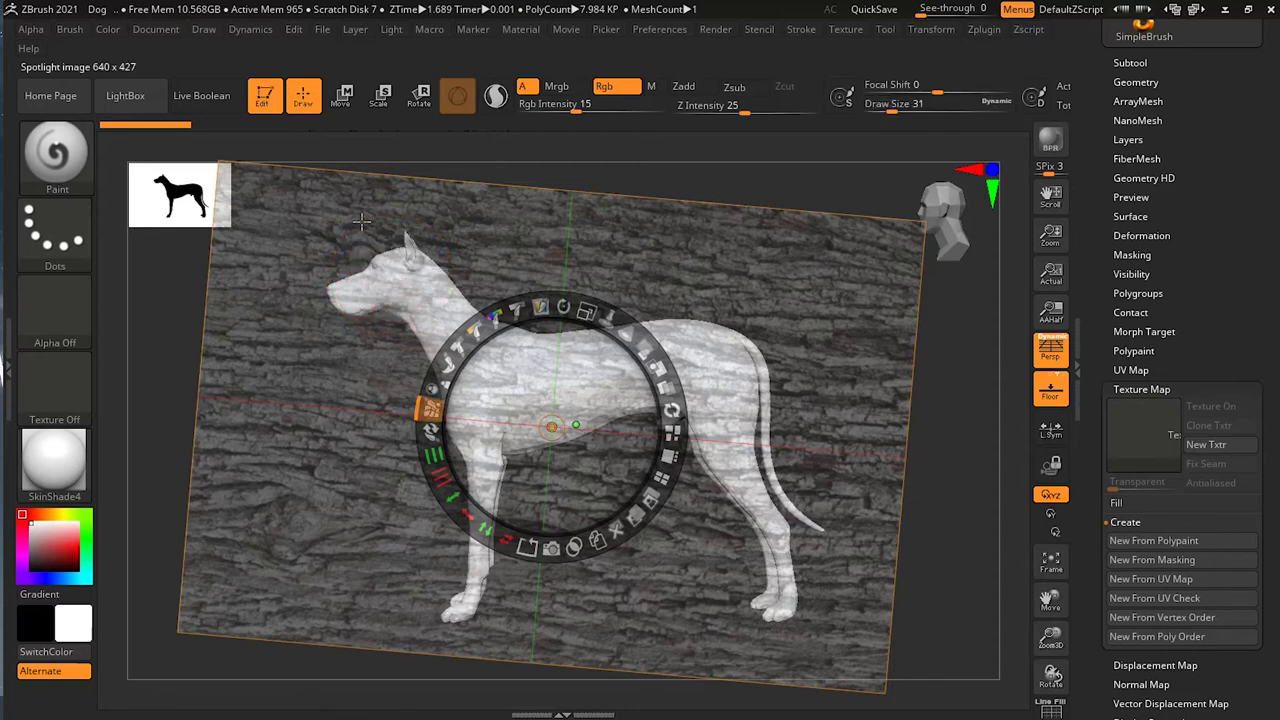
# Step: Set the Draw Size to 124 and nudge the bark grain to flow around the dog's head and neck
pyautogui.press('s')
pyautogui.moveTo(380, 281)
pyautogui.mouseDown()
pyautogui.moveTo(409, 262)
pyautogui.moveTo(405, 191)
pyautogui.mouseUp()
pyautogui.moveTo(346, 280)
pyautogui.mouseDown()
pyautogui.moveTo(324, 257)
pyautogui.moveTo(336, 303)
pyautogui.moveTo(394, 290)
pyautogui.moveTo(360, 340)
pyautogui.moveTo(380, 326)
pyautogui.mouseUp()
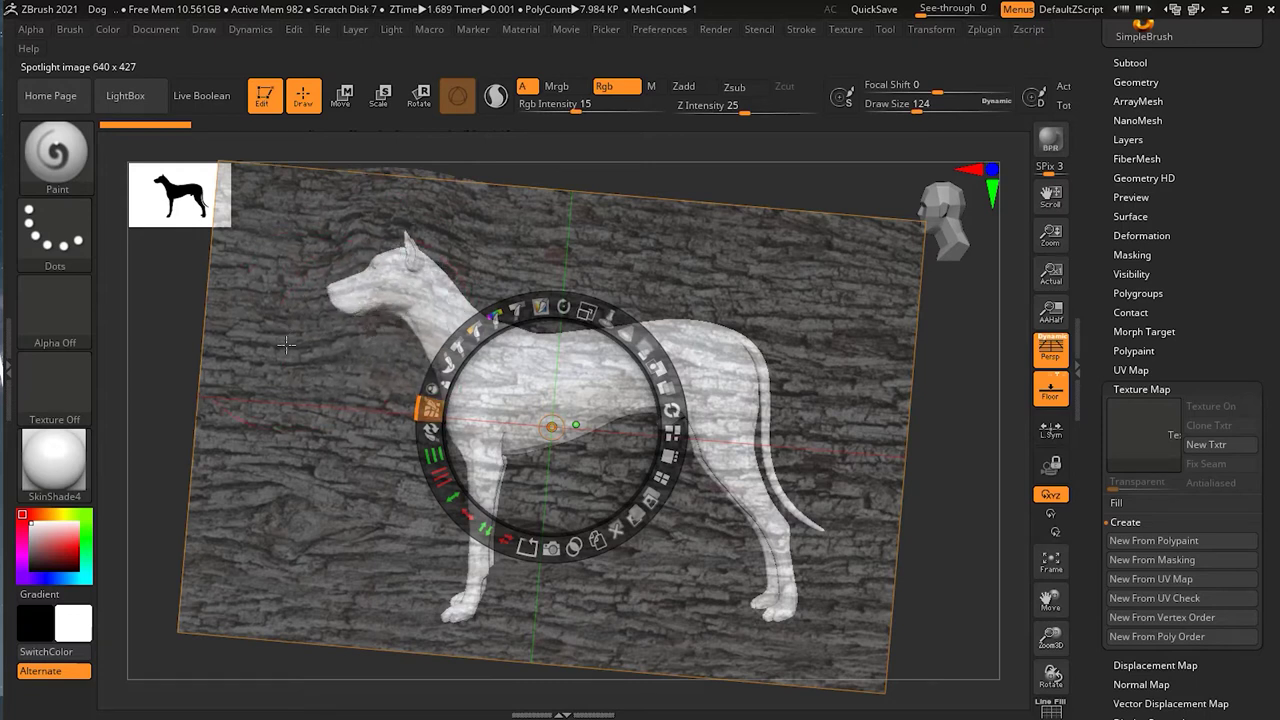
pyautogui.moveTo(287, 346); pyautogui.dragTo(290, 368)
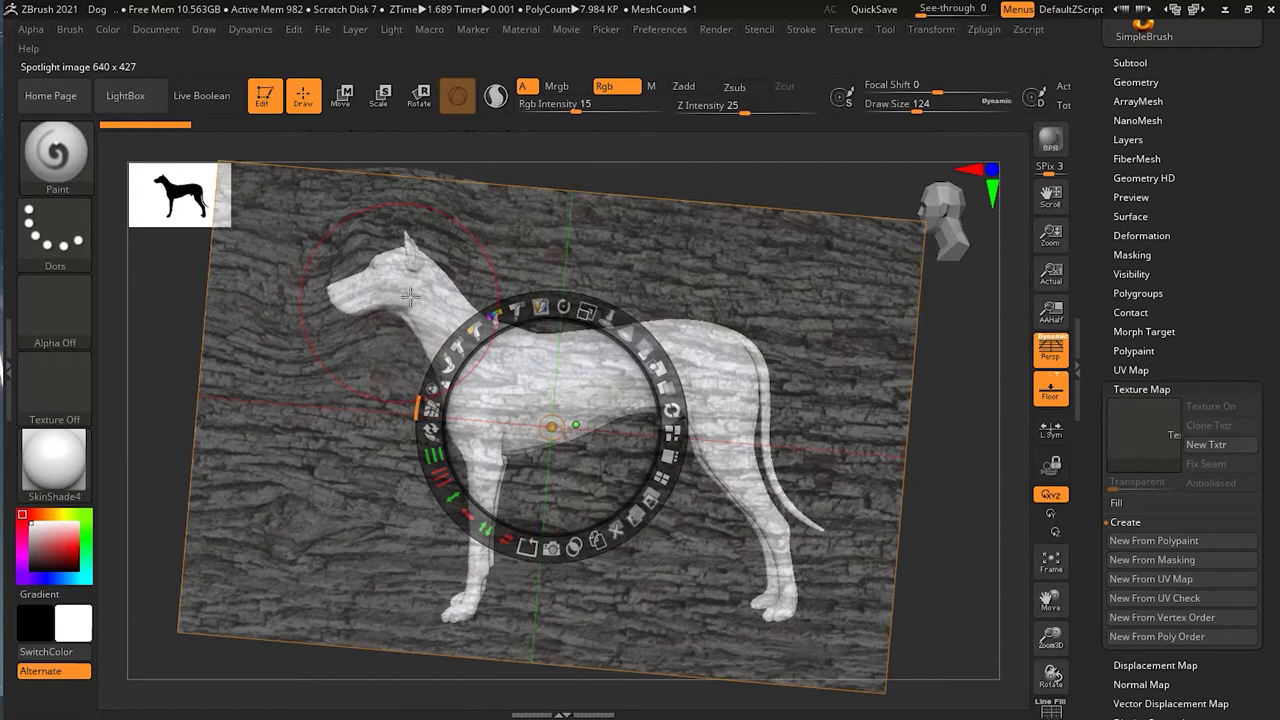
pyautogui.moveTo(414, 293); pyautogui.dragTo(422, 262)
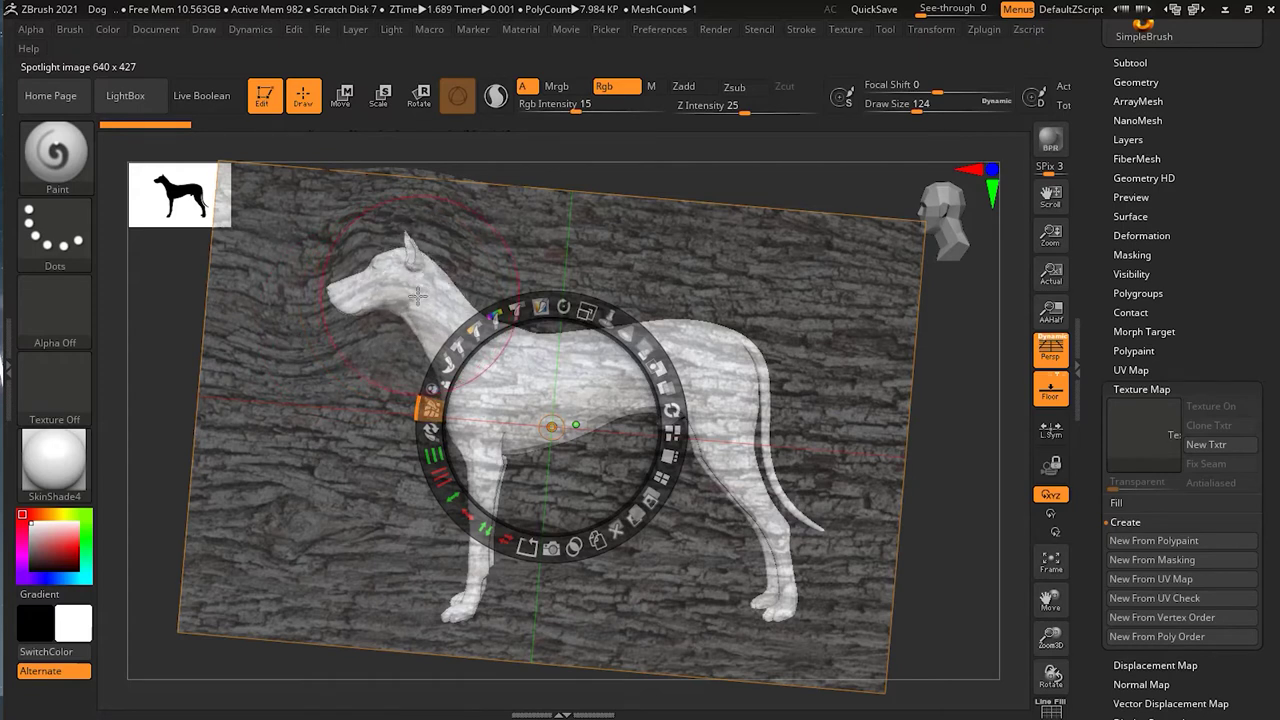
# Step: Move the Spotlight dial off the dog, and nudge the bark grain along its back and belly and at the image's lower edge
pyautogui.moveTo(539, 339)
pyautogui.mouseDown()
pyautogui.moveTo(533, 357)
pyautogui.moveTo(540, 337)
pyautogui.mouseUp()
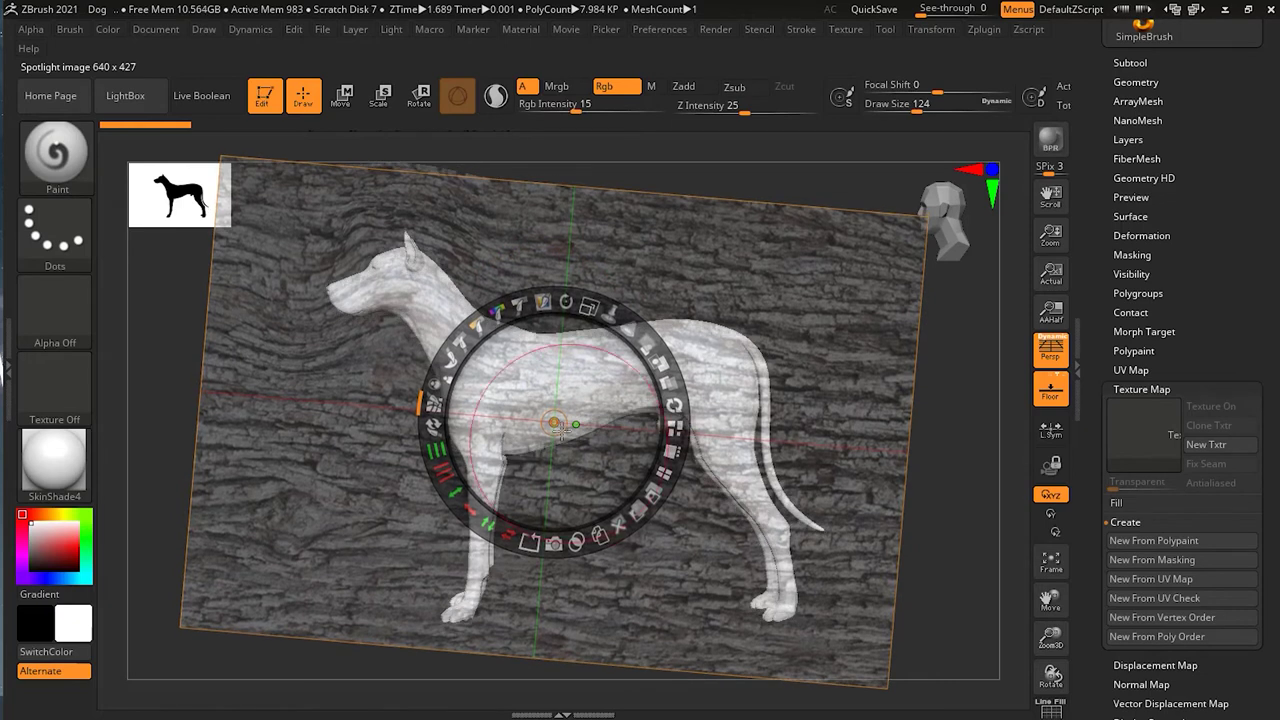
pyautogui.moveTo(562, 427); pyautogui.dragTo(923, 337)
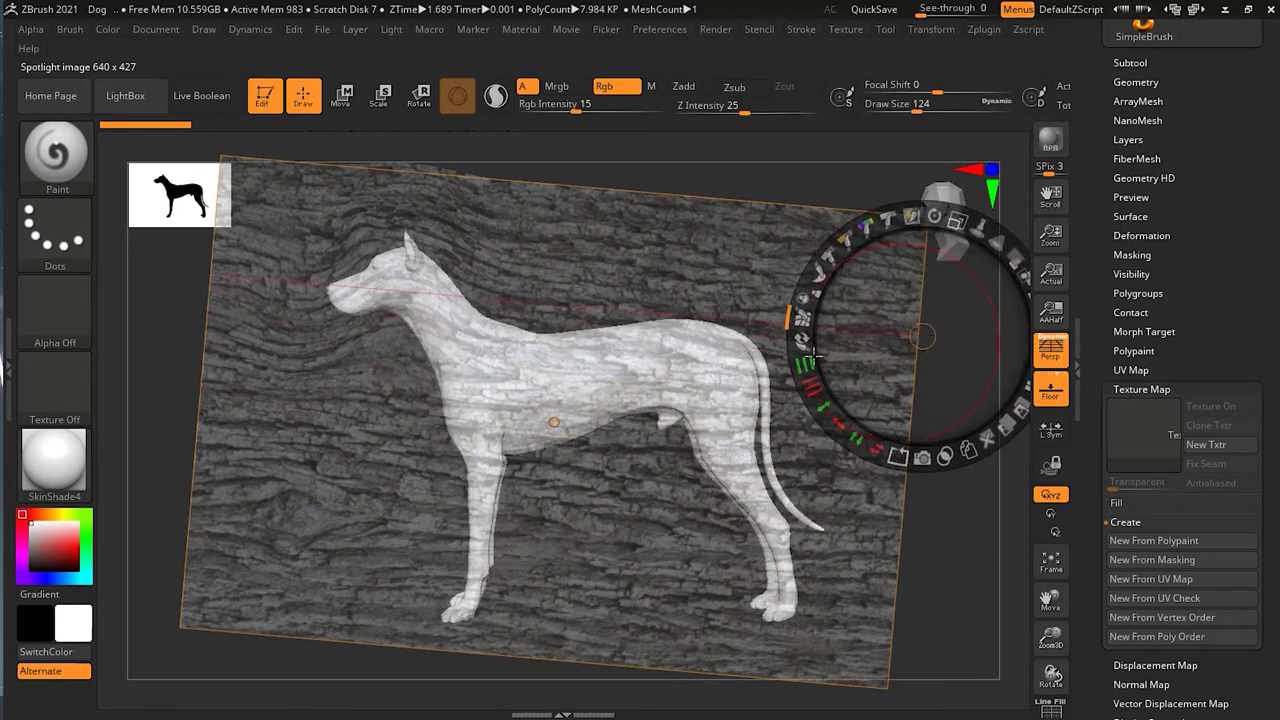
pyautogui.moveTo(602, 388); pyautogui.dragTo(580, 304)
pyautogui.moveTo(522, 361)
pyautogui.mouseDown()
pyautogui.moveTo(500, 350)
pyautogui.moveTo(720, 350)
pyautogui.moveTo(693, 366)
pyautogui.moveTo(724, 316)
pyautogui.mouseUp()
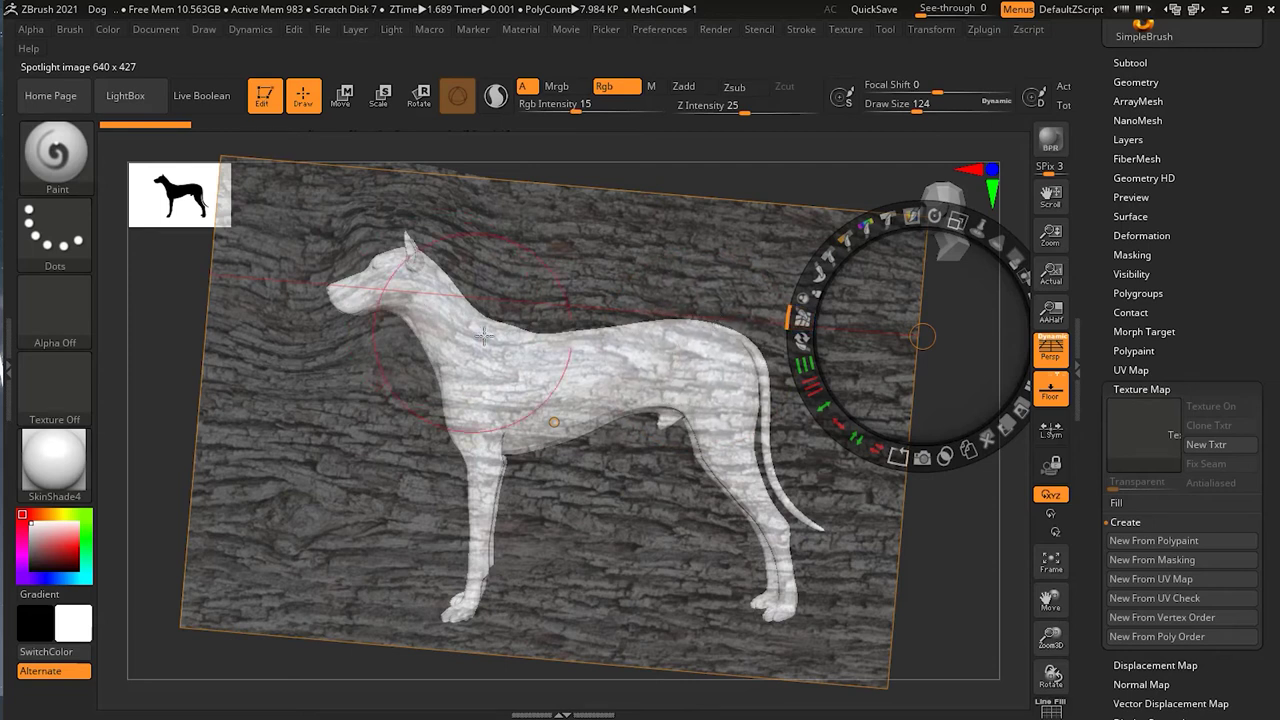
pyautogui.moveTo(689, 350); pyautogui.dragTo(687, 360)
pyautogui.moveTo(609, 306); pyautogui.dragTo(609, 358)
pyautogui.moveTo(594, 410)
pyautogui.mouseDown()
pyautogui.moveTo(598, 386)
pyautogui.moveTo(598, 402)
pyautogui.mouseUp()
pyautogui.moveTo(637, 463)
pyautogui.mouseDown()
pyautogui.moveTo(663, 376)
pyautogui.moveTo(650, 430)
pyautogui.moveTo(690, 420)
pyautogui.moveTo(575, 490)
pyautogui.mouseUp()
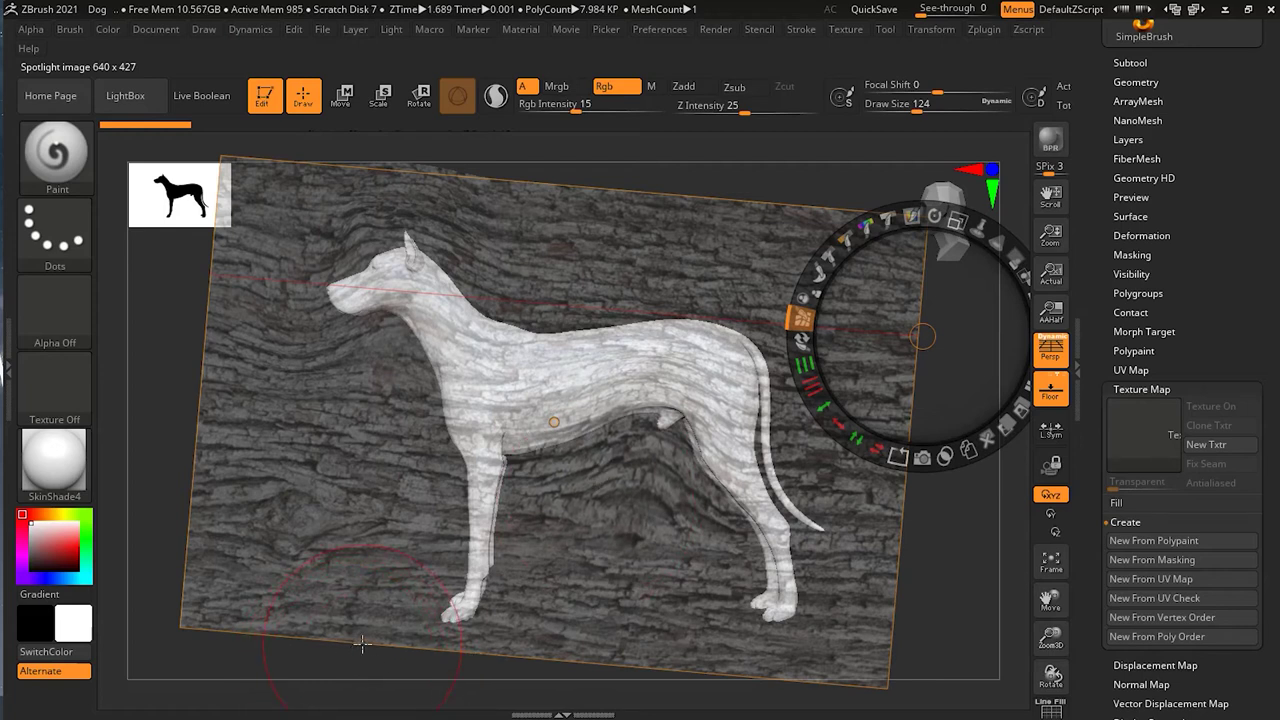
pyautogui.moveTo(364, 632); pyautogui.dragTo(343, 715)
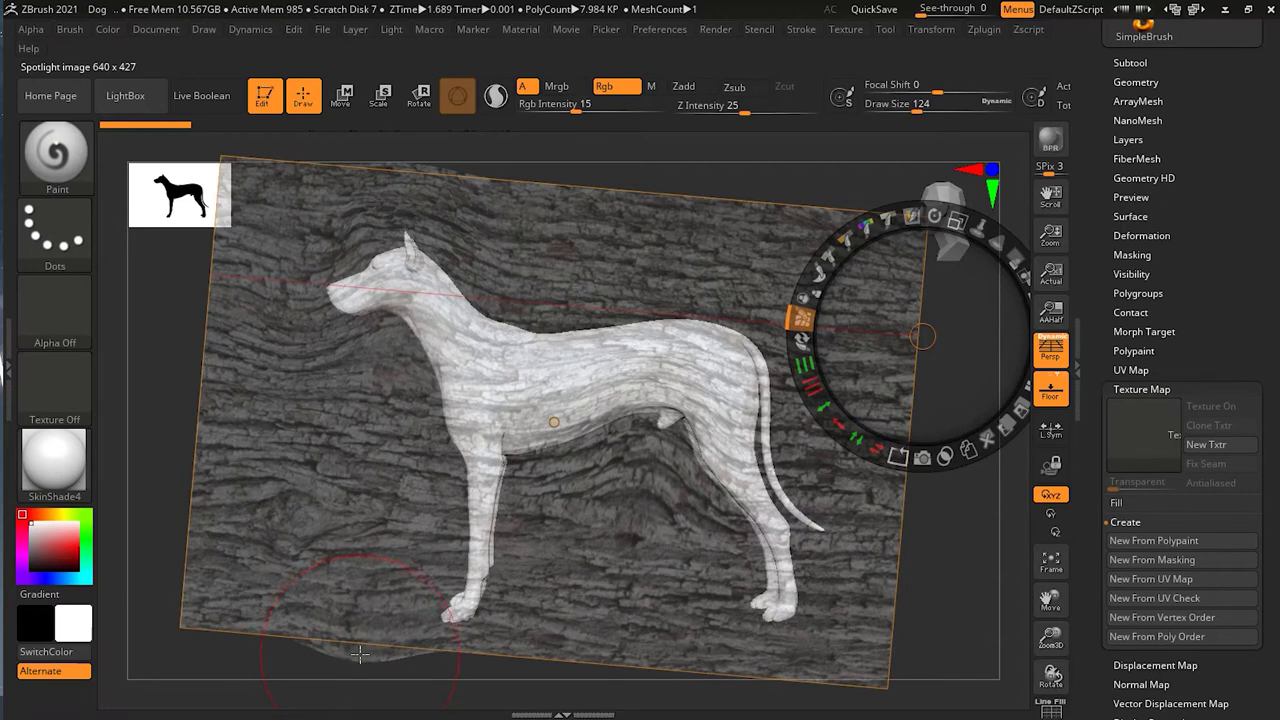
pyautogui.press('z')
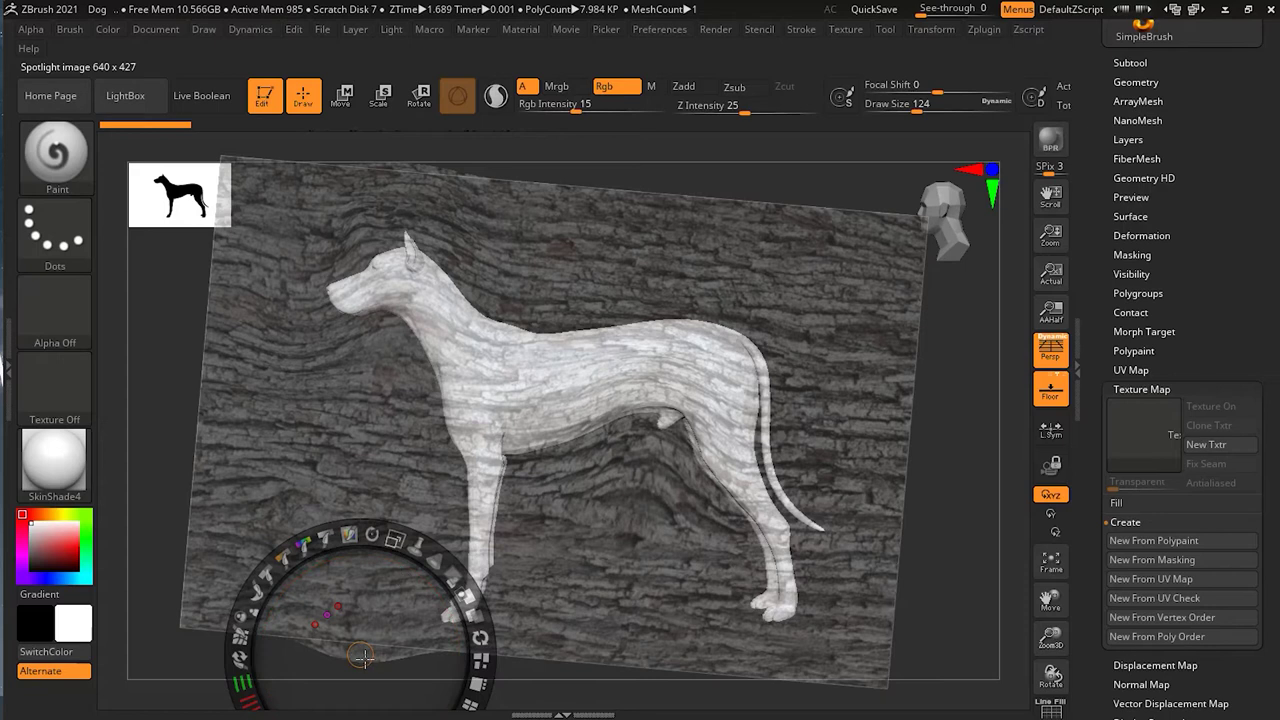
# Step: Reposition the Spotlight dial from the bark image's lower edge to the image's side edge, clear of the dog
pyautogui.moveTo(357, 652); pyautogui.dragTo(907, 325)
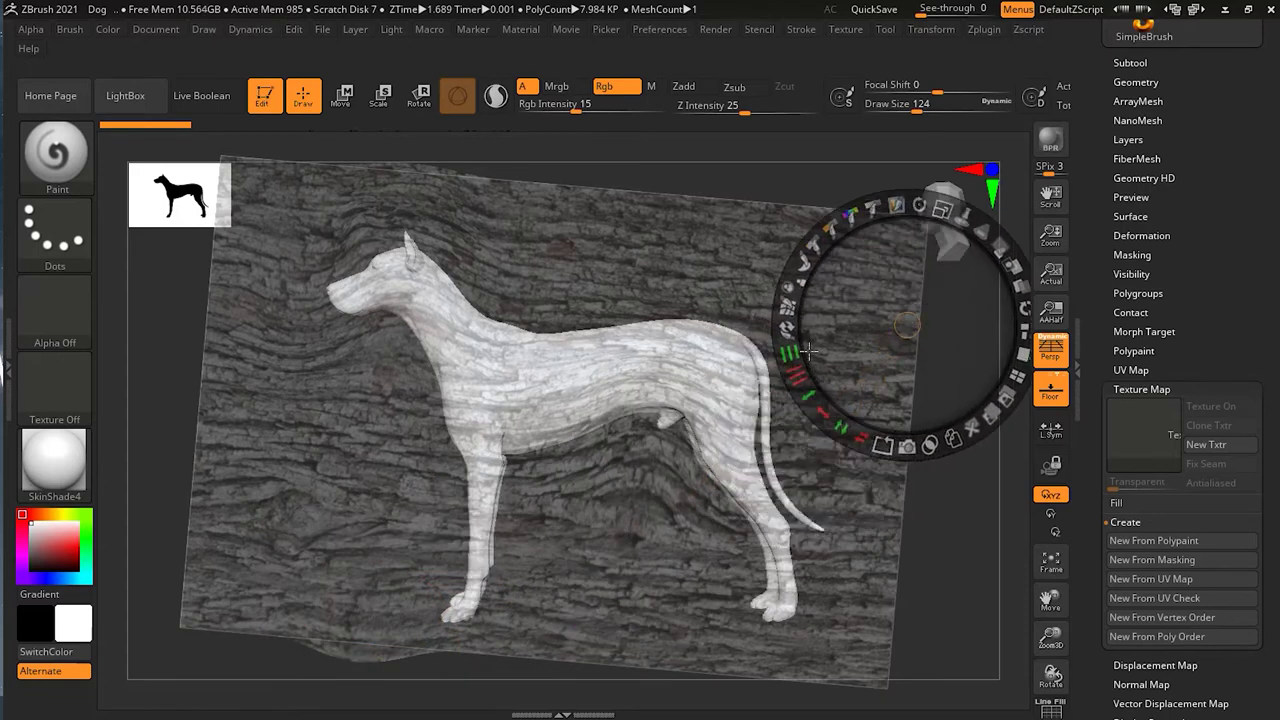
pyautogui.click(374, 600)
pyautogui.moveTo(374, 600); pyautogui.dragTo(352, 632)
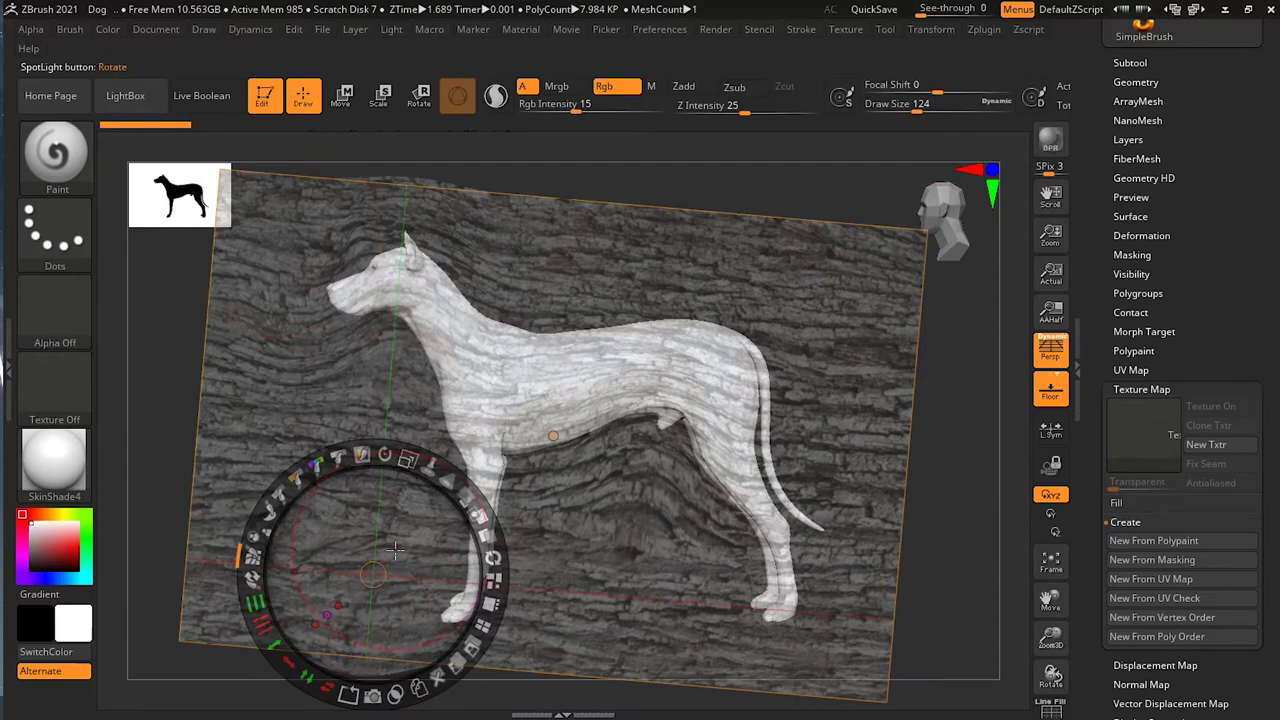
pyautogui.click(857, 367)
pyautogui.moveTo(857, 367); pyautogui.dragTo(931, 325)
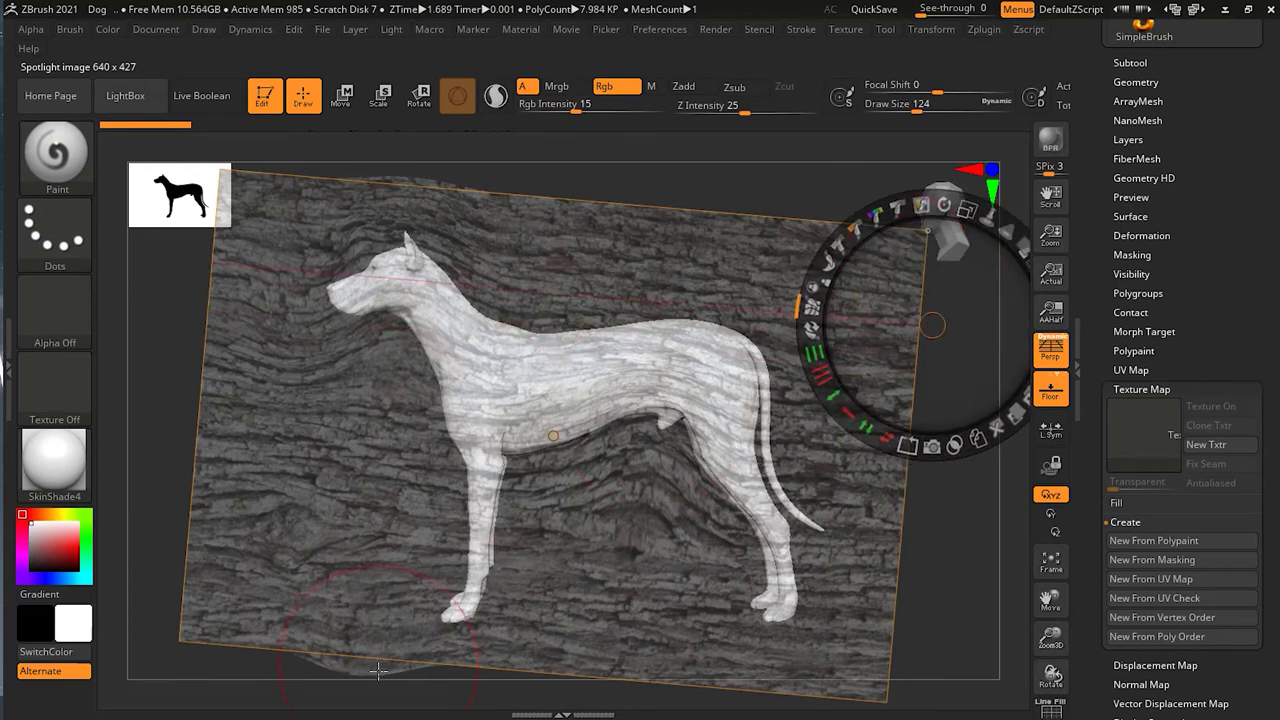
# Step: Nudge the bark grain at the image's lower edge, around the dog's hind leg and rump, and near its muzzle
pyautogui.moveTo(379, 623)
pyautogui.mouseDown()
pyautogui.moveTo(393, 482)
pyautogui.moveTo(347, 708)
pyautogui.moveTo(376, 605)
pyautogui.moveTo(361, 606)
pyautogui.mouseUp()
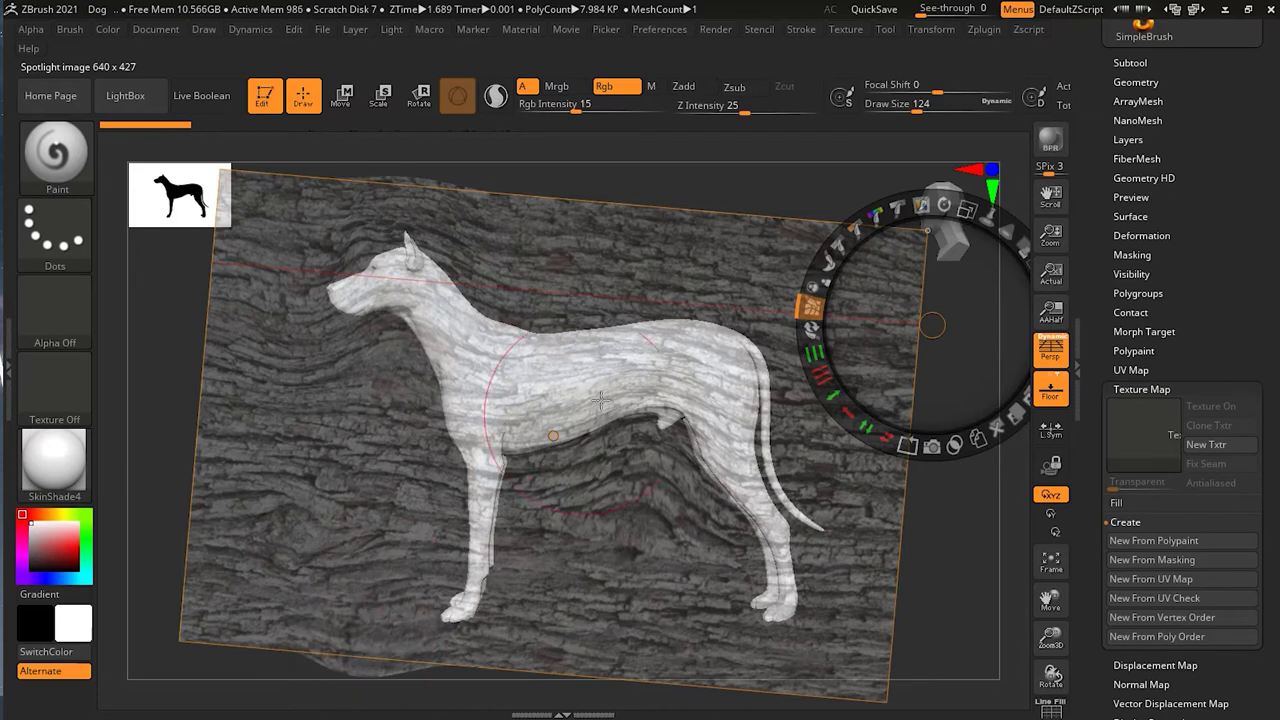
pyautogui.moveTo(722, 555)
pyautogui.mouseDown()
pyautogui.moveTo(750, 541)
pyautogui.moveTo(750, 554)
pyautogui.moveTo(760, 530)
pyautogui.moveTo(828, 640)
pyautogui.mouseUp()
pyautogui.moveTo(811, 460)
pyautogui.mouseDown()
pyautogui.moveTo(800, 478)
pyautogui.moveTo(818, 526)
pyautogui.mouseUp()
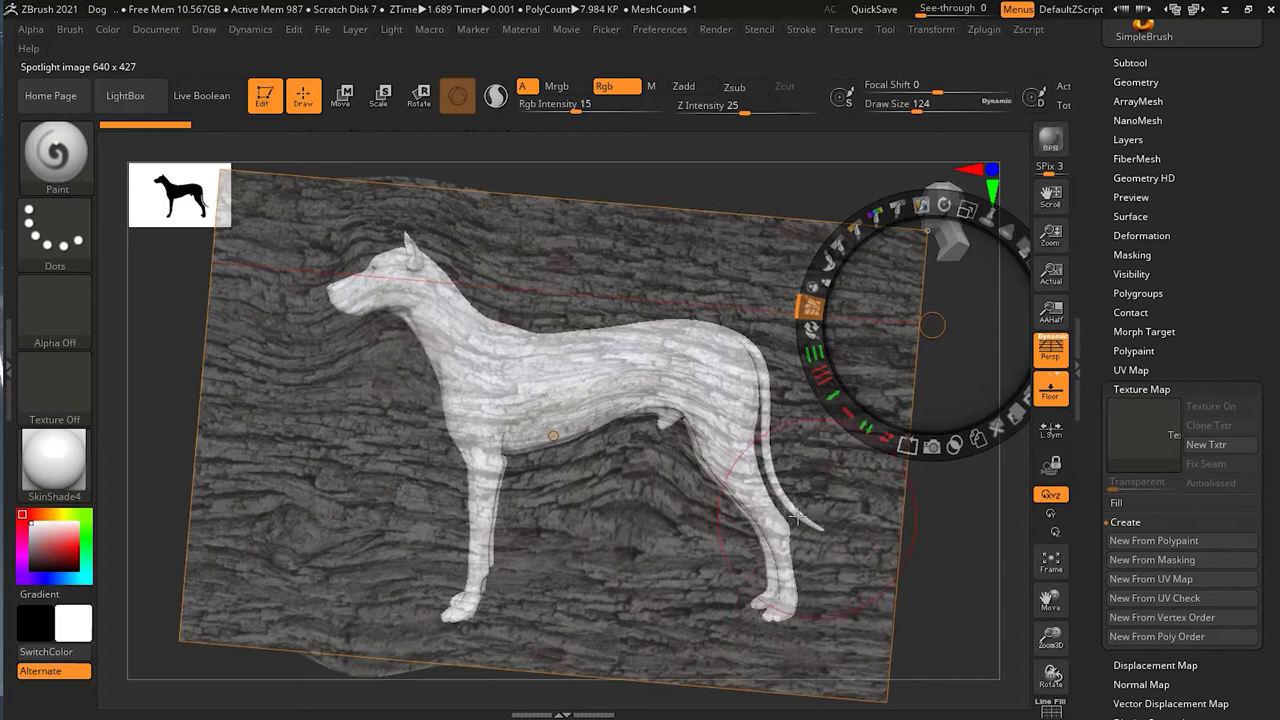
pyautogui.moveTo(755, 430); pyautogui.dragTo(720, 390)
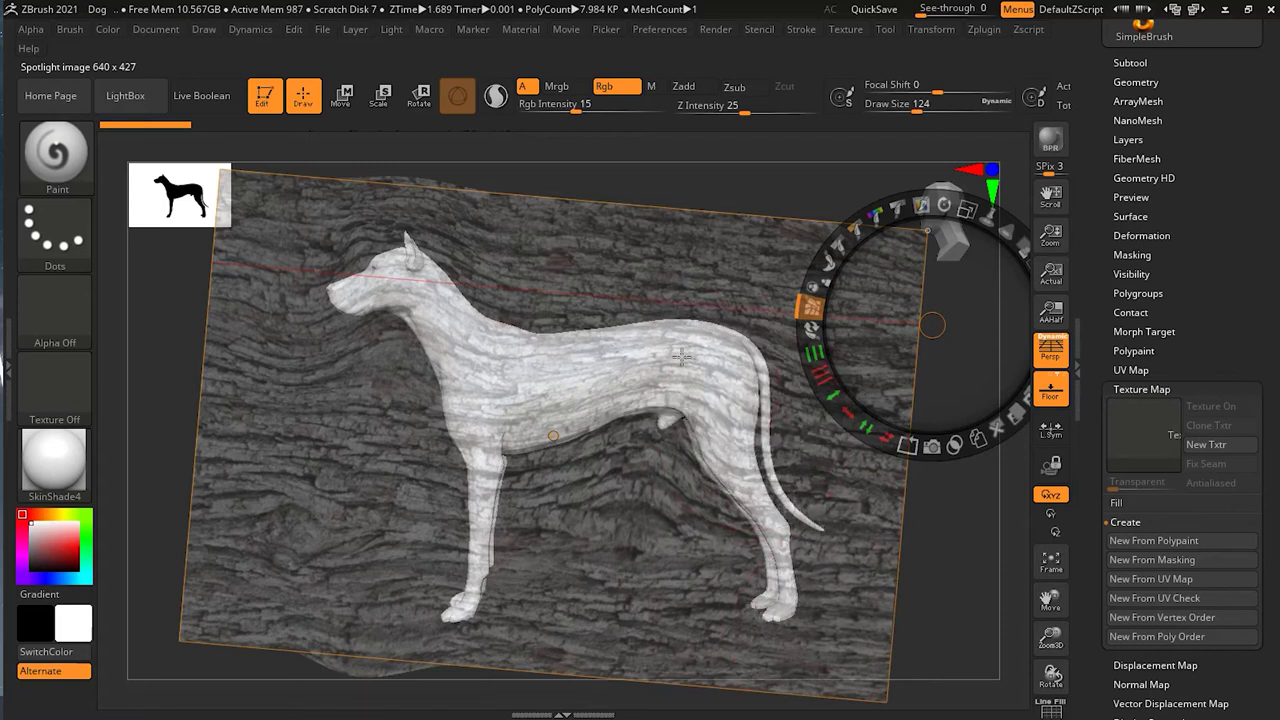
pyautogui.moveTo(291, 330)
pyautogui.mouseDown()
pyautogui.moveTo(368, 325)
pyautogui.moveTo(343, 325)
pyautogui.mouseUp()
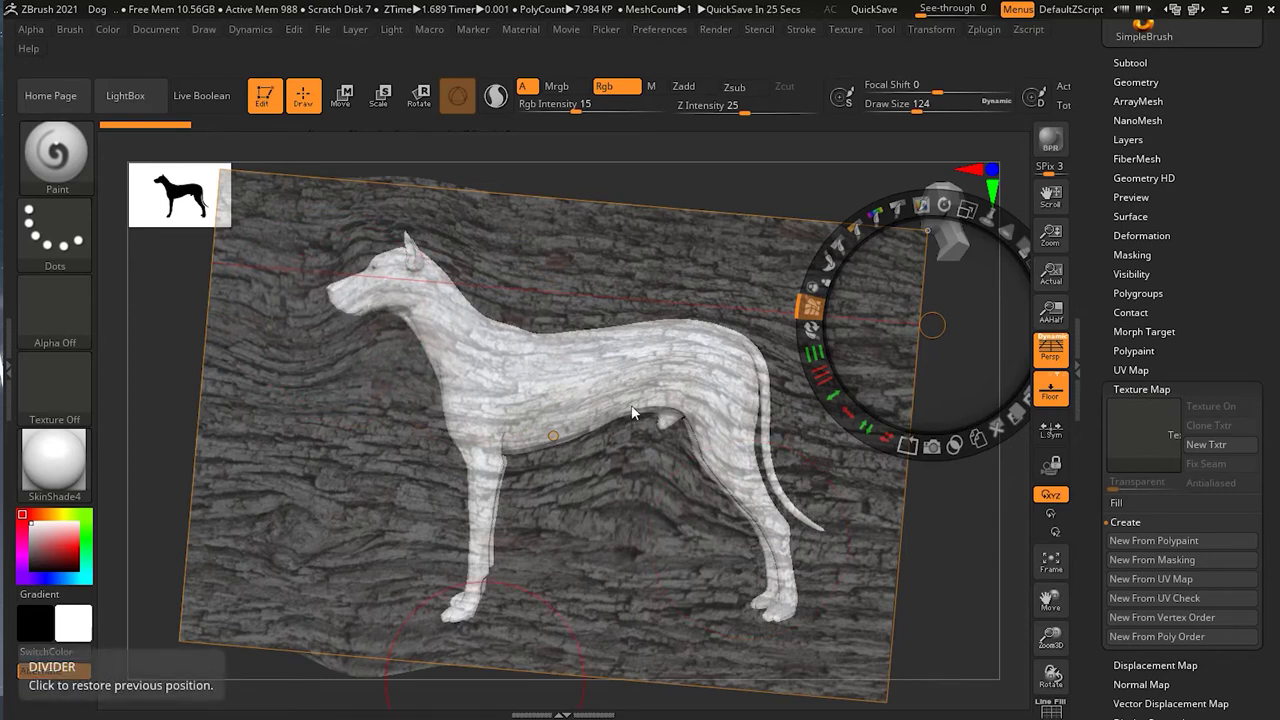
# Step: Bring the Spotlight dial over the dog's rump, try the Spotlight Radius control, and move the dial off the body again
pyautogui.moveTo(931, 325); pyautogui.dragTo(724, 345)
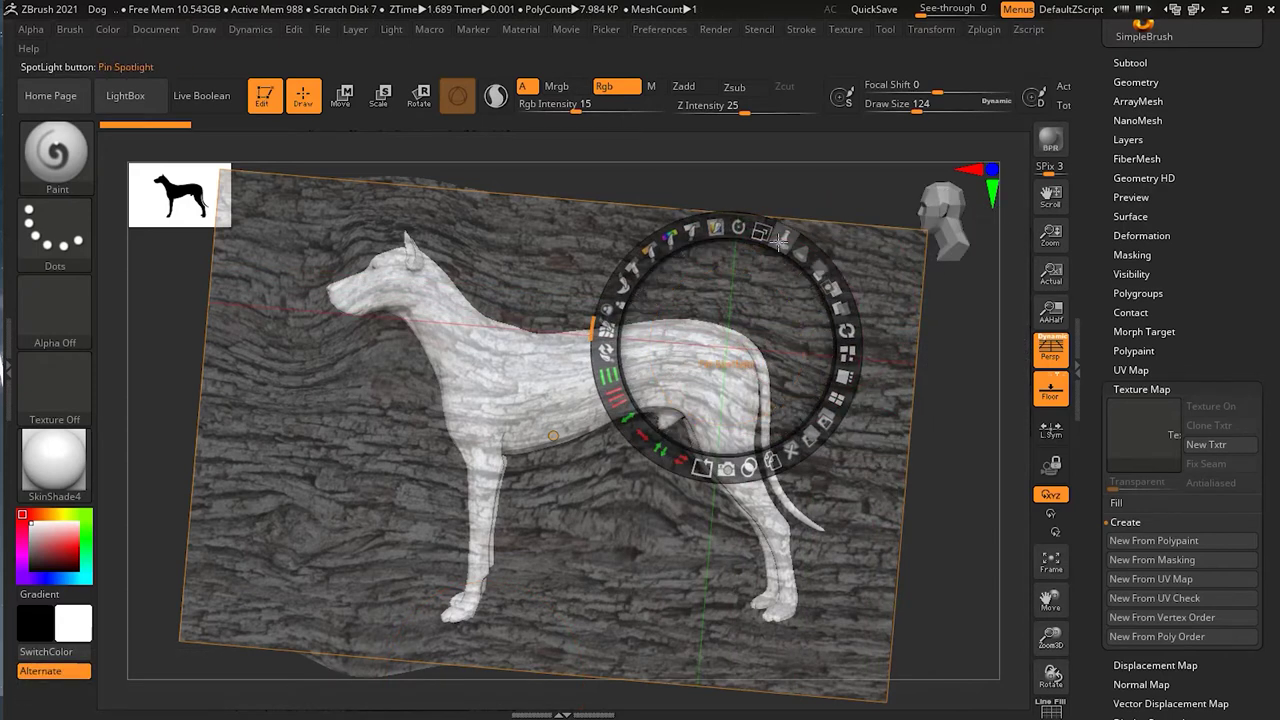
pyautogui.moveTo(801, 255)
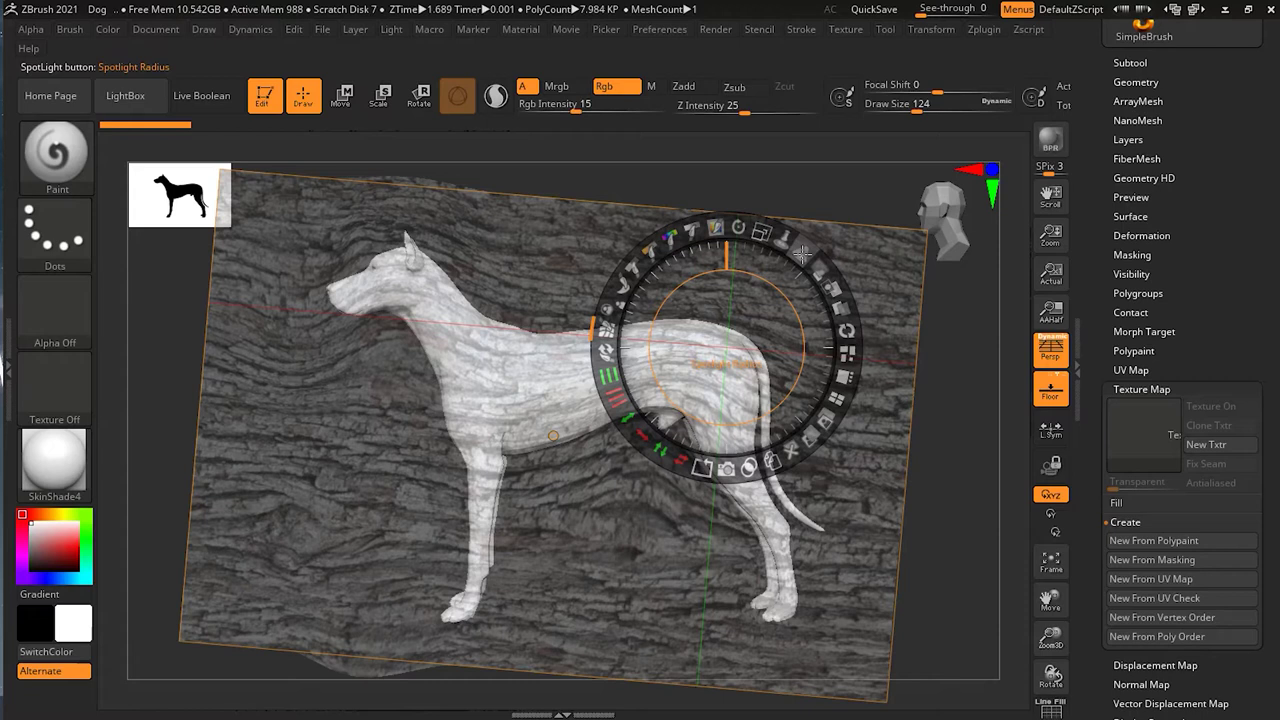
pyautogui.click(803, 254)
pyautogui.moveTo(802, 251); pyautogui.dragTo(786, 276)
pyautogui.moveTo(733, 352); pyautogui.dragTo(928, 502)
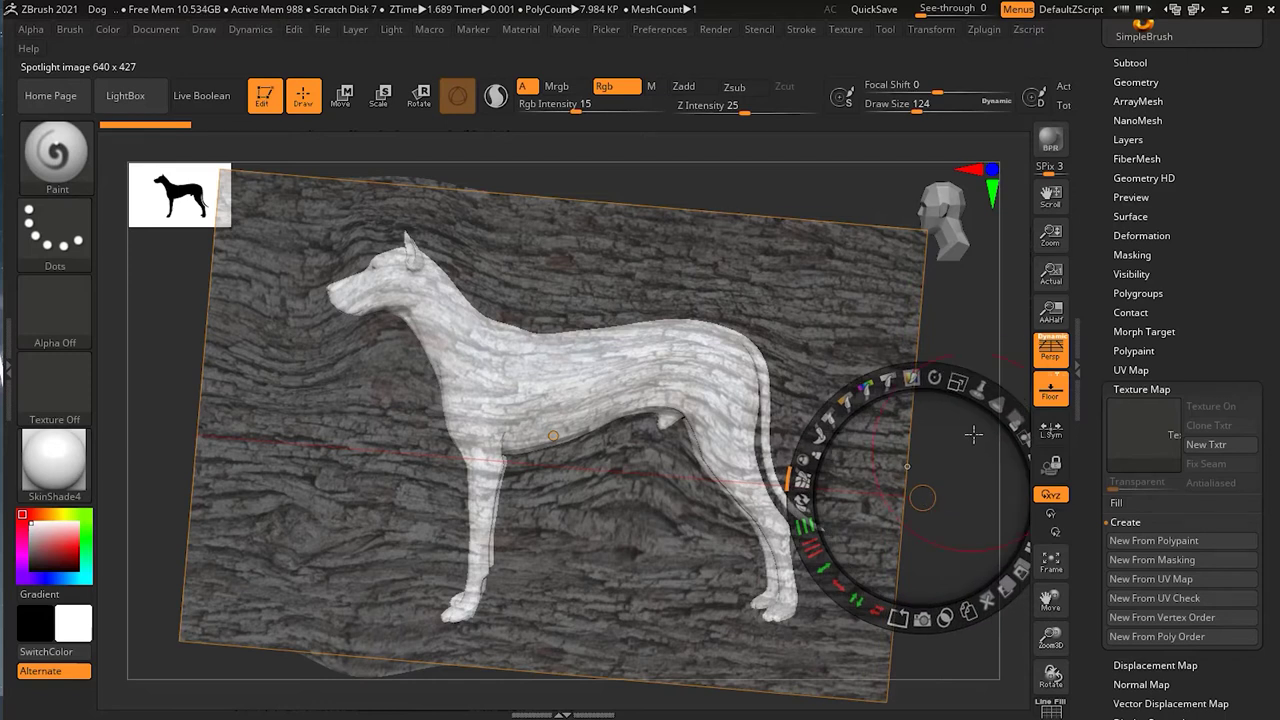
pyautogui.moveTo(995, 402)
pyautogui.mouseDown()
pyautogui.moveTo(997, 418)
pyautogui.moveTo(937, 425)
pyautogui.moveTo(997, 414)
pyautogui.moveTo(1009, 430)
pyautogui.moveTo(995, 414)
pyautogui.mouseUp()
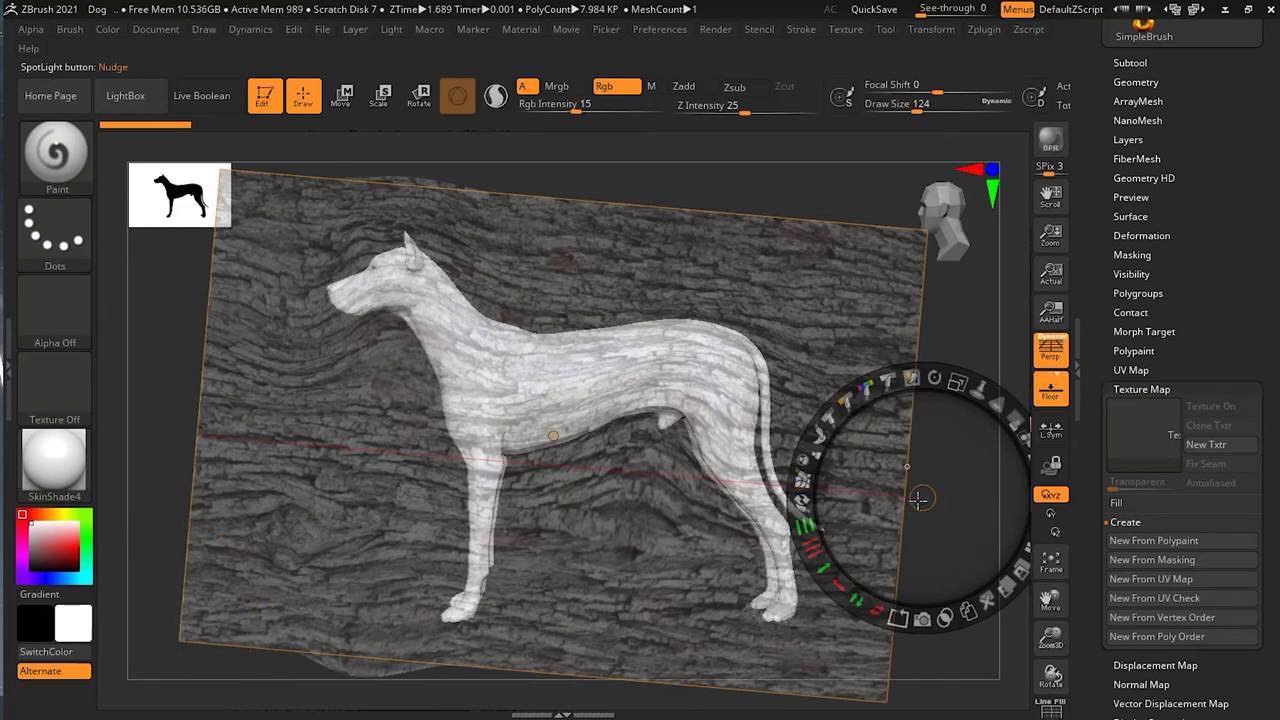
# Step: Try Spotlight's Paint tool and adjust the bark image's Intensity and Hue, giving it a slightly greenish tint
pyautogui.click(72, 177)
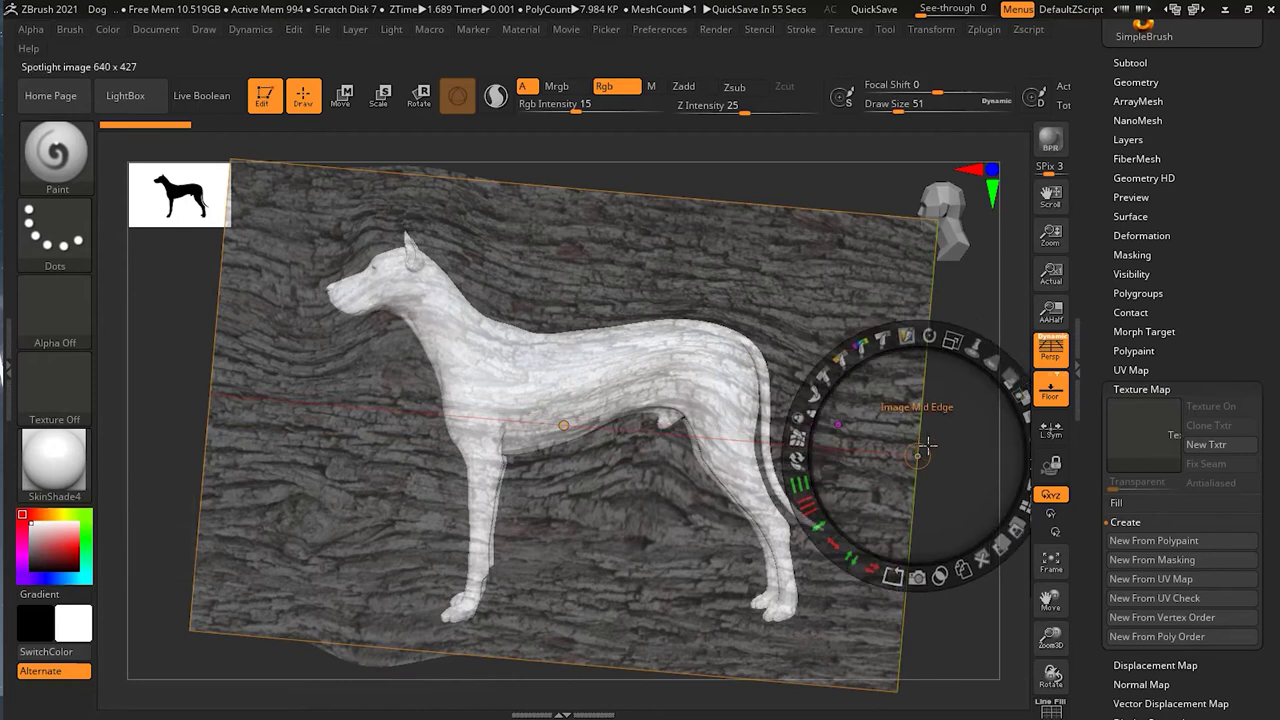
pyautogui.click(905, 336)
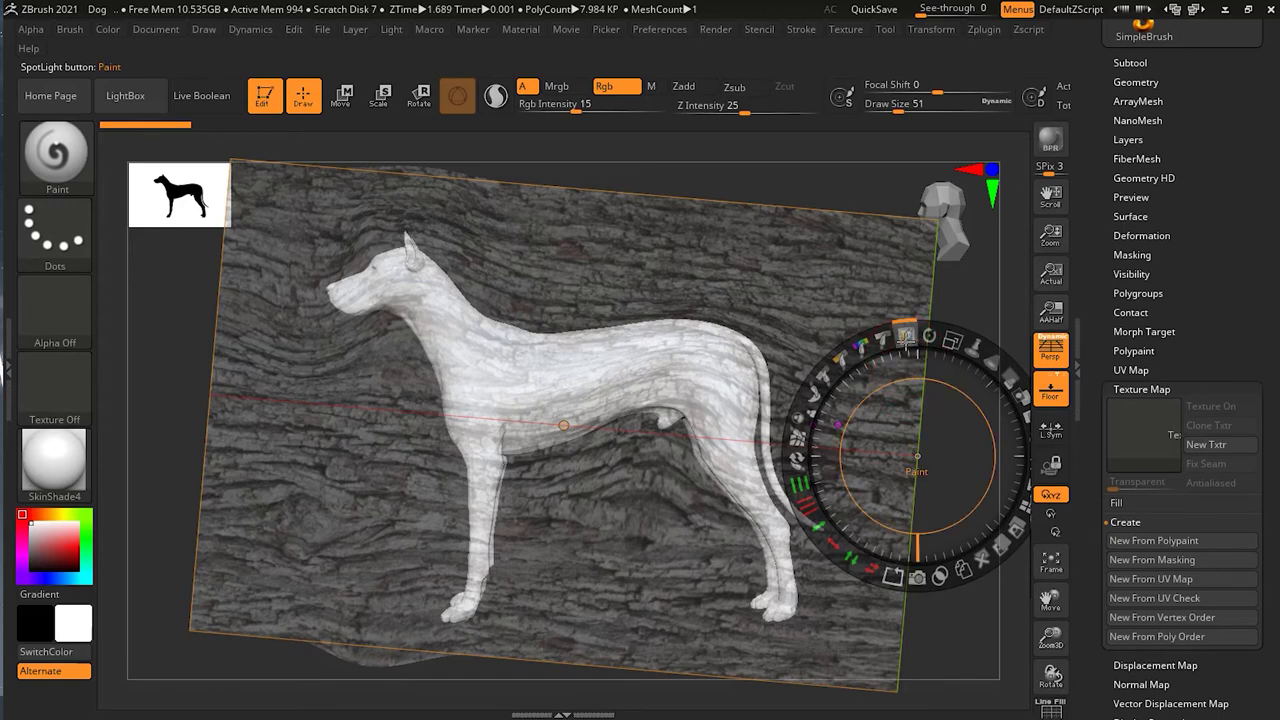
pyautogui.click(905, 336)
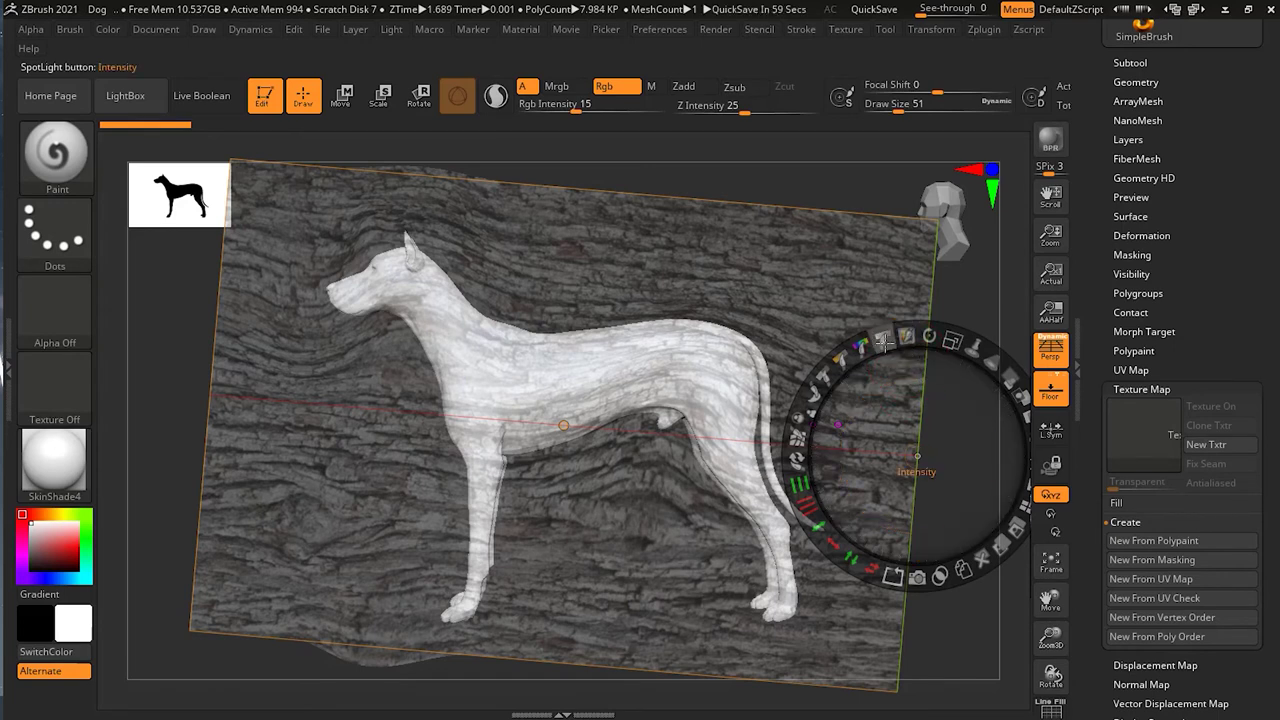
pyautogui.click(884, 341)
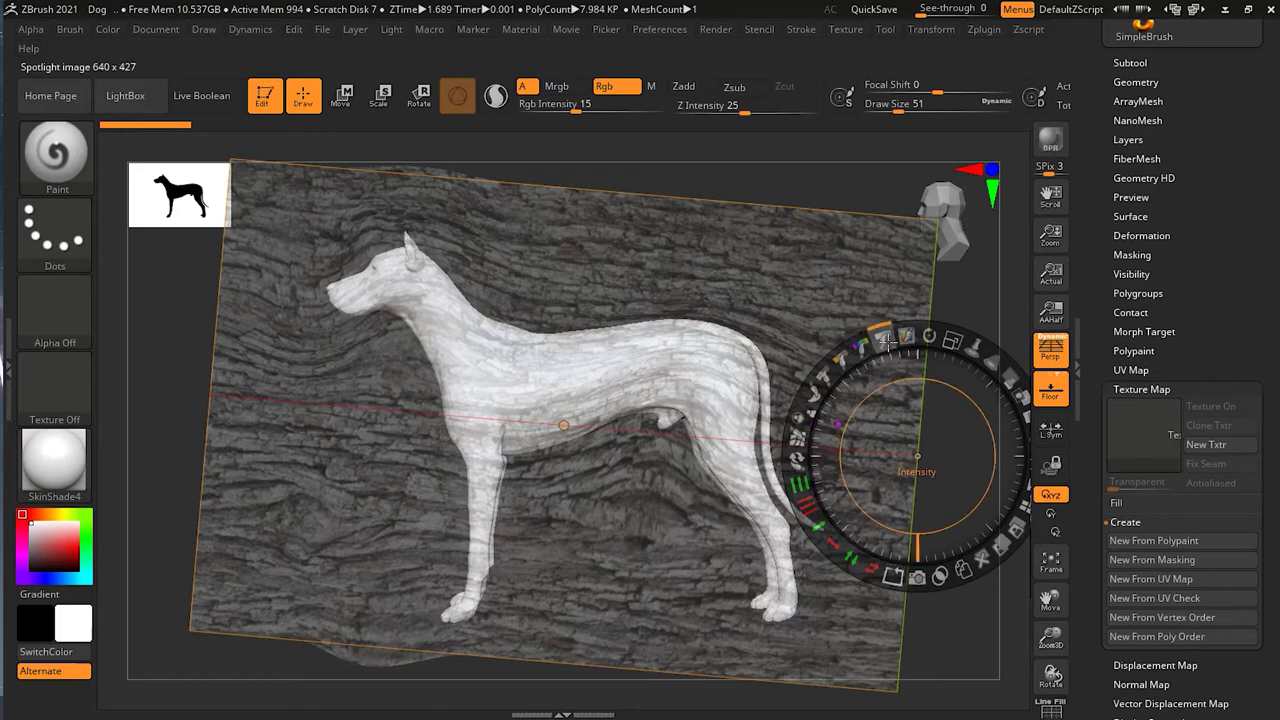
pyautogui.moveTo(882, 338)
pyautogui.mouseDown()
pyautogui.moveTo(942, 338)
pyautogui.moveTo(842, 350)
pyautogui.moveTo(904, 333)
pyautogui.moveTo(872, 345)
pyautogui.mouseUp()
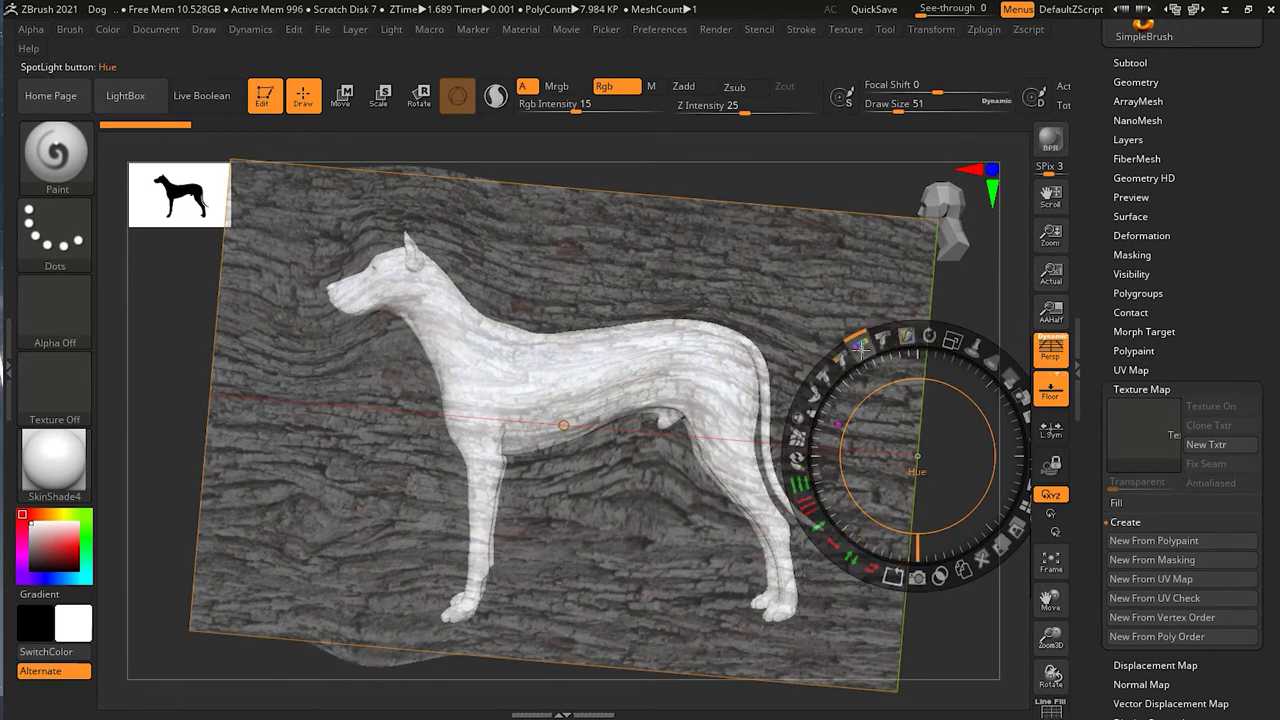
pyautogui.moveTo(860, 345)
pyautogui.mouseDown()
pyautogui.moveTo(926, 330)
pyautogui.moveTo(865, 345)
pyautogui.moveTo(906, 336)
pyautogui.mouseUp()
pyautogui.moveTo(906, 334)
pyautogui.mouseDown()
pyautogui.moveTo(1022, 420)
pyautogui.moveTo(908, 334)
pyautogui.moveTo(848, 351)
pyautogui.moveTo(907, 337)
pyautogui.mouseUp()
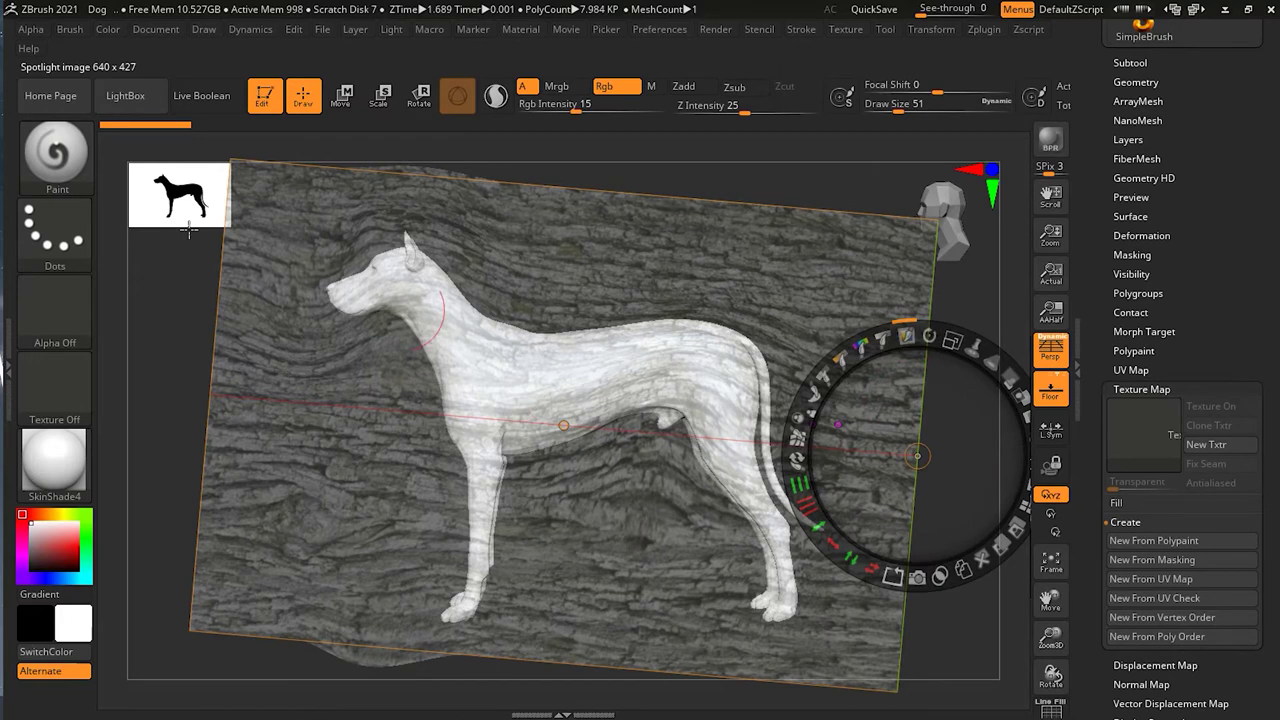
# Step: Hide the Spotlight dial and image, try painting the bark onto the dog's shoulder and flank, and undo the painting
pyautogui.moveTo(78, 180)
pyautogui.press('z')
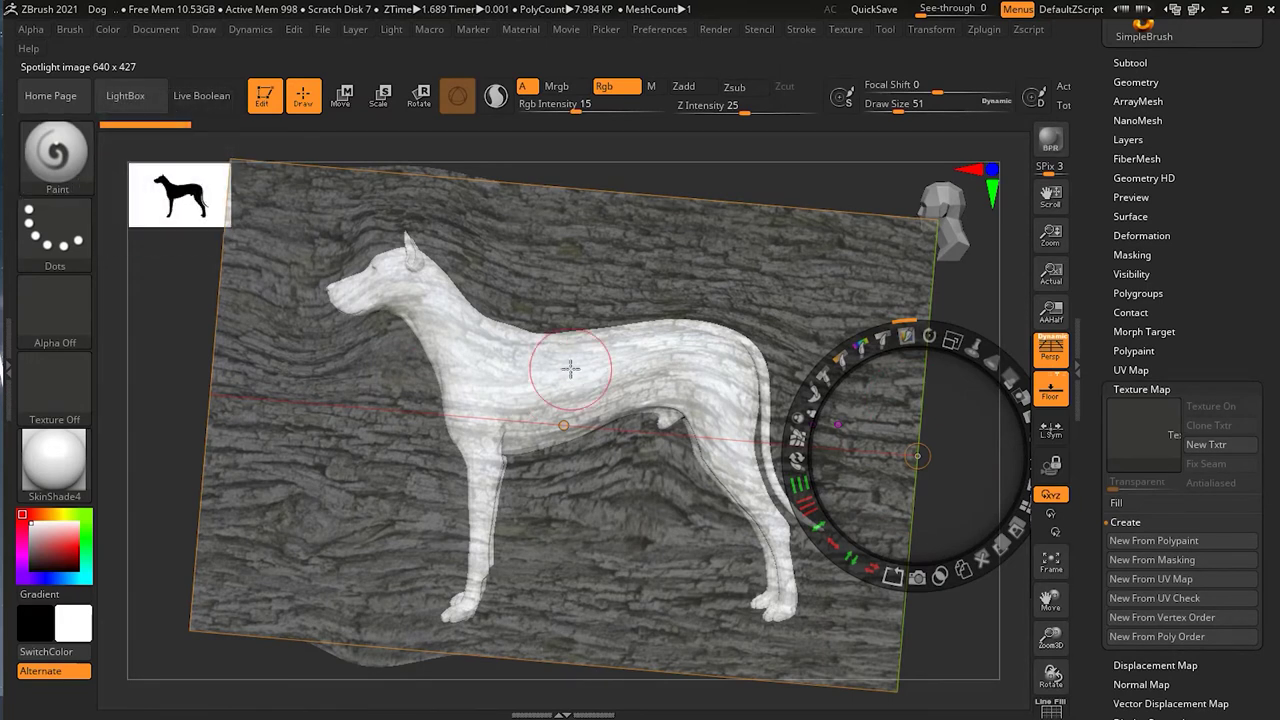
pyautogui.hotkey('shift', 'z')
pyautogui.keyDown('alt'); pyautogui.moveTo(814, 400); pyautogui.dragTo(809, 374); pyautogui.keyUp('alt')
pyautogui.moveTo(634, 471)
pyautogui.mouseDown()
pyautogui.moveTo(643, 503)
pyautogui.moveTo(636, 486)
pyautogui.mouseUp()
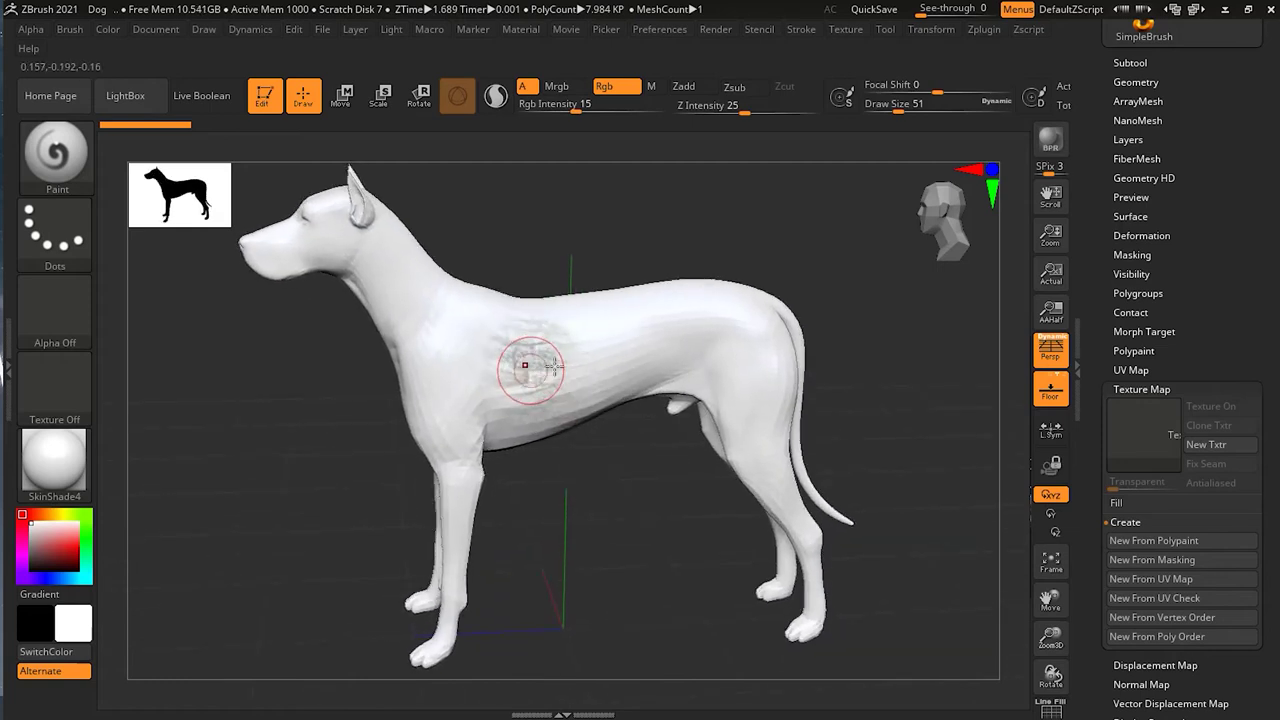
pyautogui.moveTo(542, 349)
pyautogui.mouseDown()
pyautogui.moveTo(466, 329)
pyautogui.moveTo(503, 358)
pyautogui.moveTo(622, 350)
pyautogui.mouseUp()
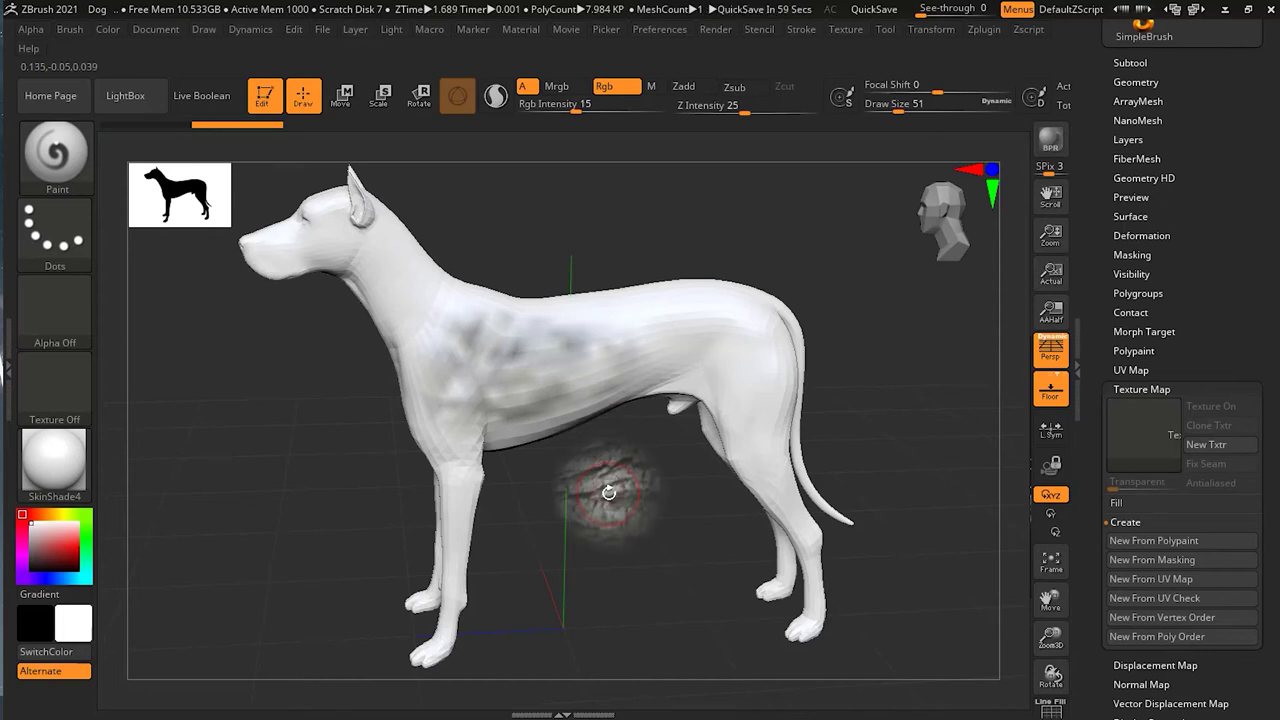
pyautogui.hotkey('ctrl', 'z')
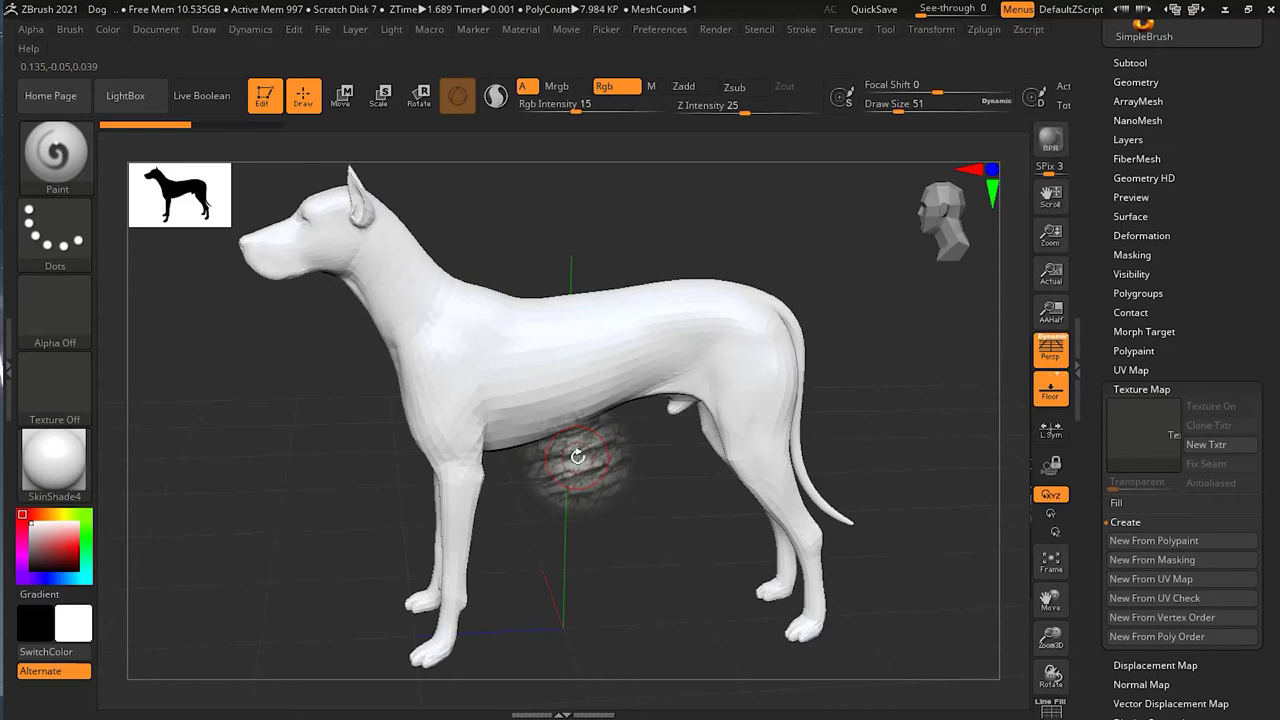
# Step: Decline Dynamic Subdiv and subdivide the dog mesh to about 2.043 million polygons
pyautogui.press('d')
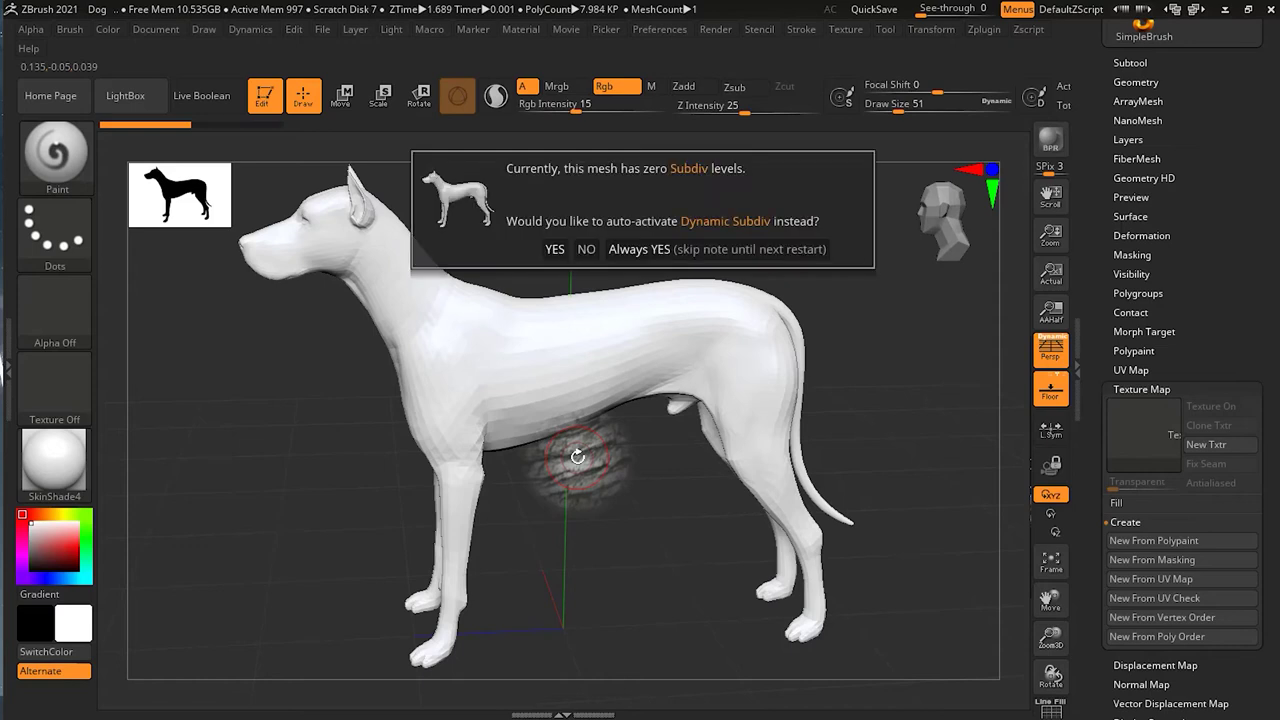
pyautogui.click(586, 249)
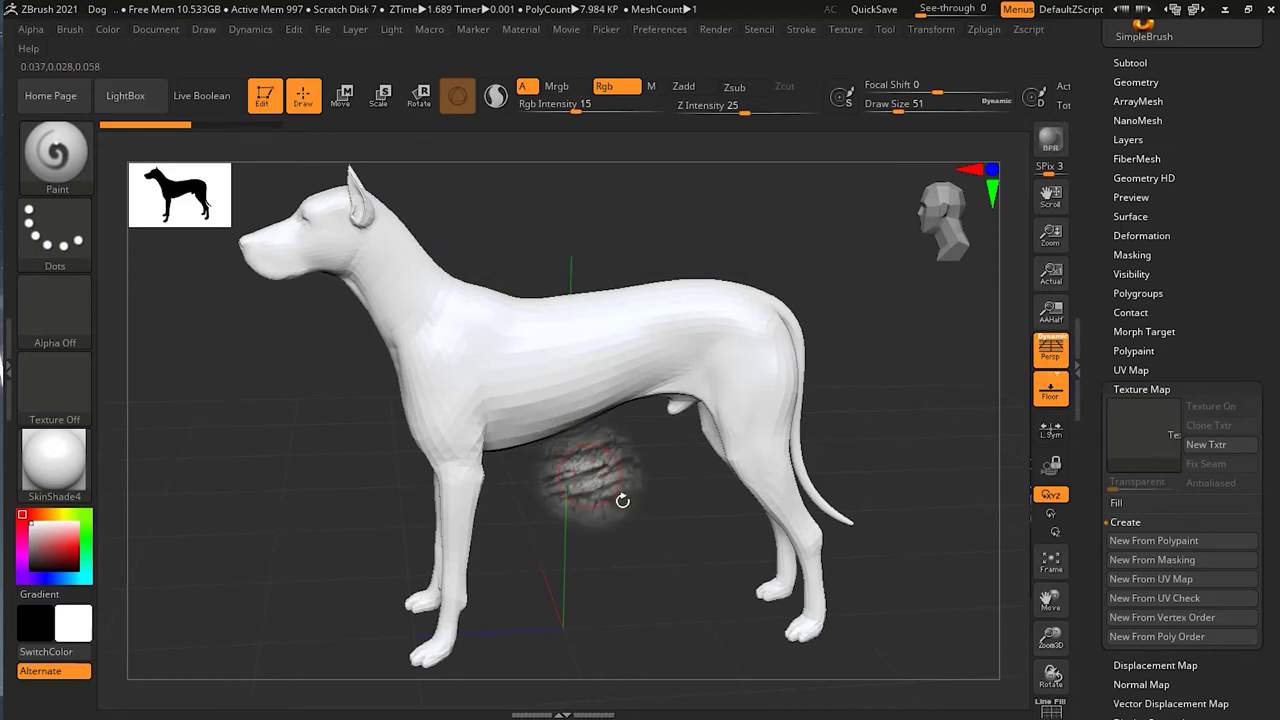
pyautogui.press('ctrl')
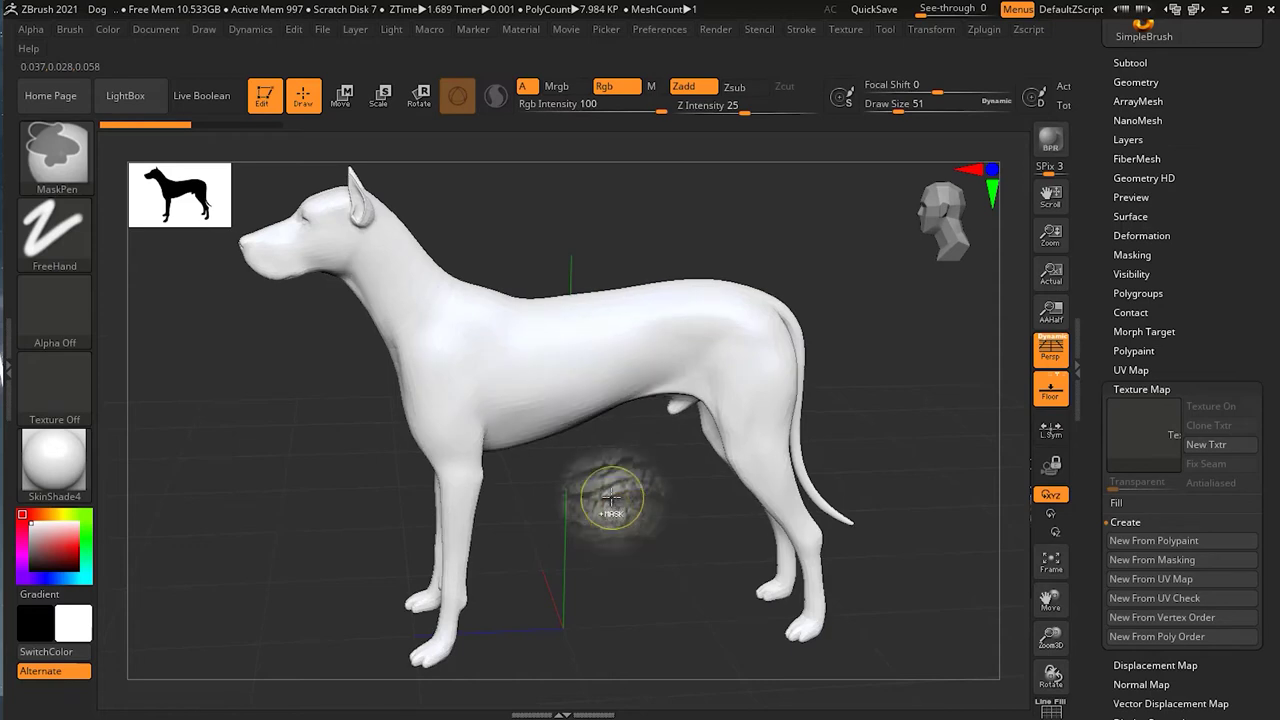
# Step: Paint the bark texture along the dog's back and flank on the subdivided mesh
pyautogui.moveTo(500, 343)
pyautogui.mouseDown()
pyautogui.moveTo(508, 380)
pyautogui.moveTo(560, 323)
pyautogui.moveTo(470, 340)
pyautogui.moveTo(600, 400)
pyautogui.moveTo(450, 360)
pyautogui.moveTo(422, 365)
pyautogui.moveTo(470, 300)
pyautogui.moveTo(706, 343)
pyautogui.moveTo(705, 300)
pyautogui.moveTo(672, 348)
pyautogui.moveTo(700, 420)
pyautogui.moveTo(760, 400)
pyautogui.moveTo(830, 610)
pyautogui.moveTo(740, 285)
pyautogui.moveTo(650, 298)
pyautogui.moveTo(891, 391)
pyautogui.mouseUp()
pyautogui.moveTo(663, 549); pyautogui.dragTo(615, 537)
# Step: Bring Spotlight back, rotate the bark image counterclockwise, and move it to cover the whole dog
pyautogui.hotkey('shift', 'z')
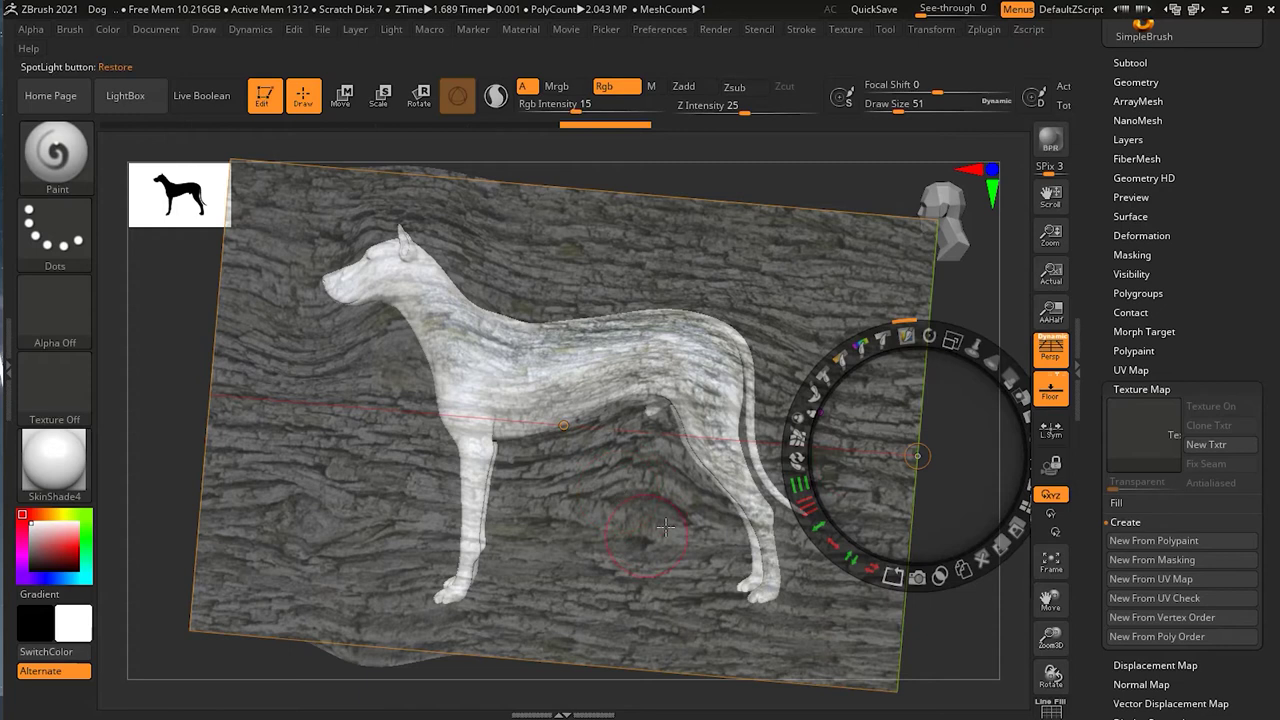
pyautogui.moveTo(905, 449); pyautogui.dragTo(843, 338)
pyautogui.moveTo(836, 333); pyautogui.dragTo(823, 343)
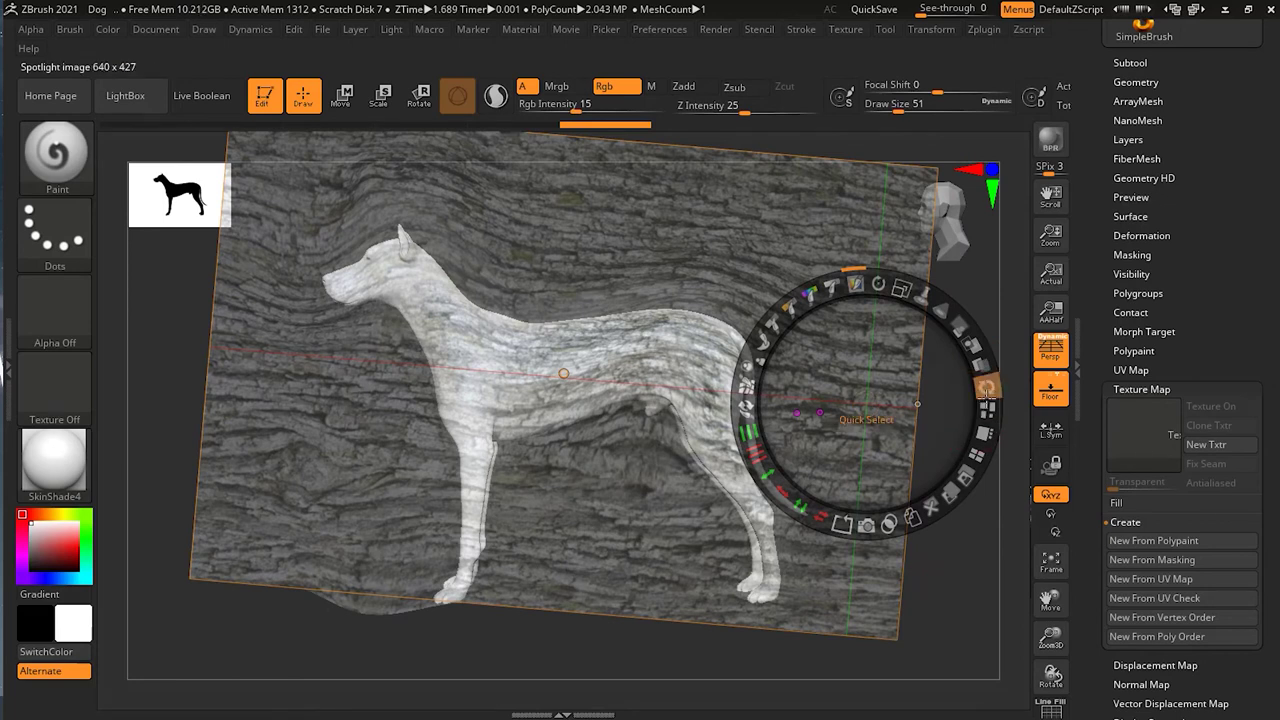
pyautogui.moveTo(878, 284); pyautogui.dragTo(860, 385)
pyautogui.moveTo(814, 343); pyautogui.dragTo(855, 276)
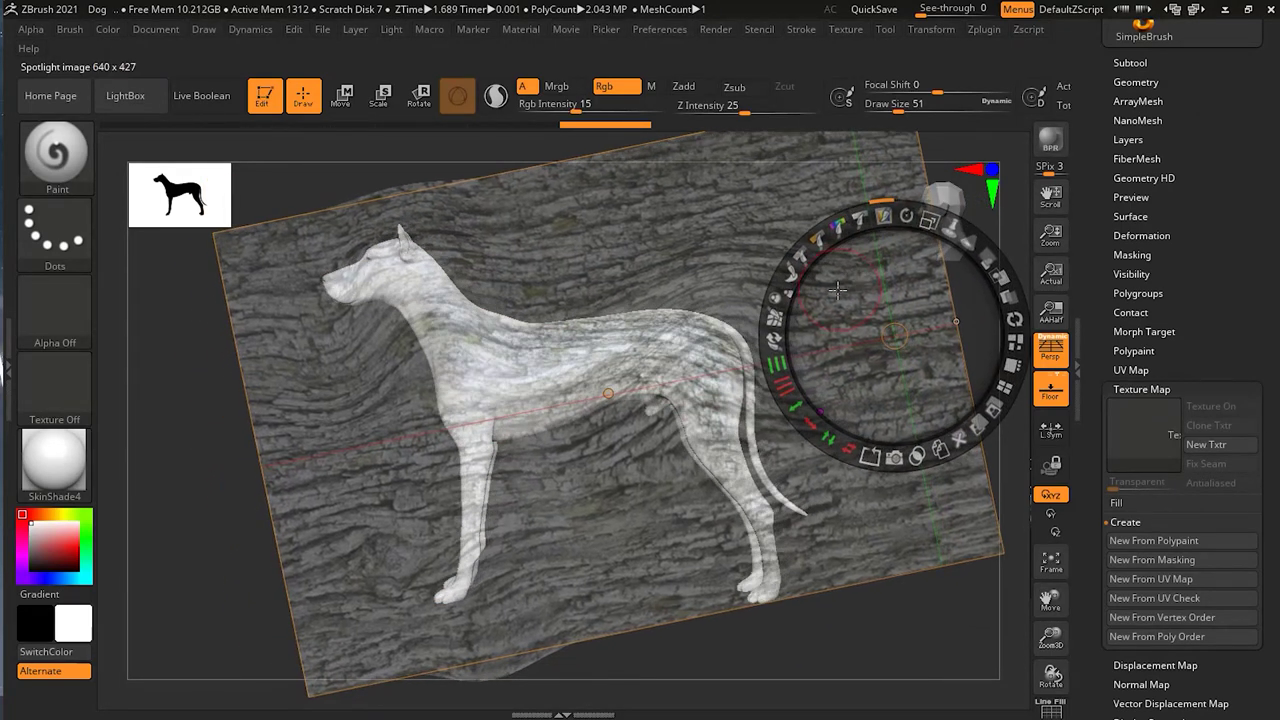
# Step: Hide the Spotlight dial and paint the bark over the dog's head, neck, body and legs
pyautogui.press('z')
pyautogui.moveTo(457, 409)
pyautogui.mouseDown()
pyautogui.moveTo(470, 485)
pyautogui.moveTo(460, 595)
pyautogui.moveTo(505, 405)
pyautogui.moveTo(405, 265)
pyautogui.moveTo(340, 285)
pyautogui.moveTo(580, 385)
pyautogui.mouseUp()
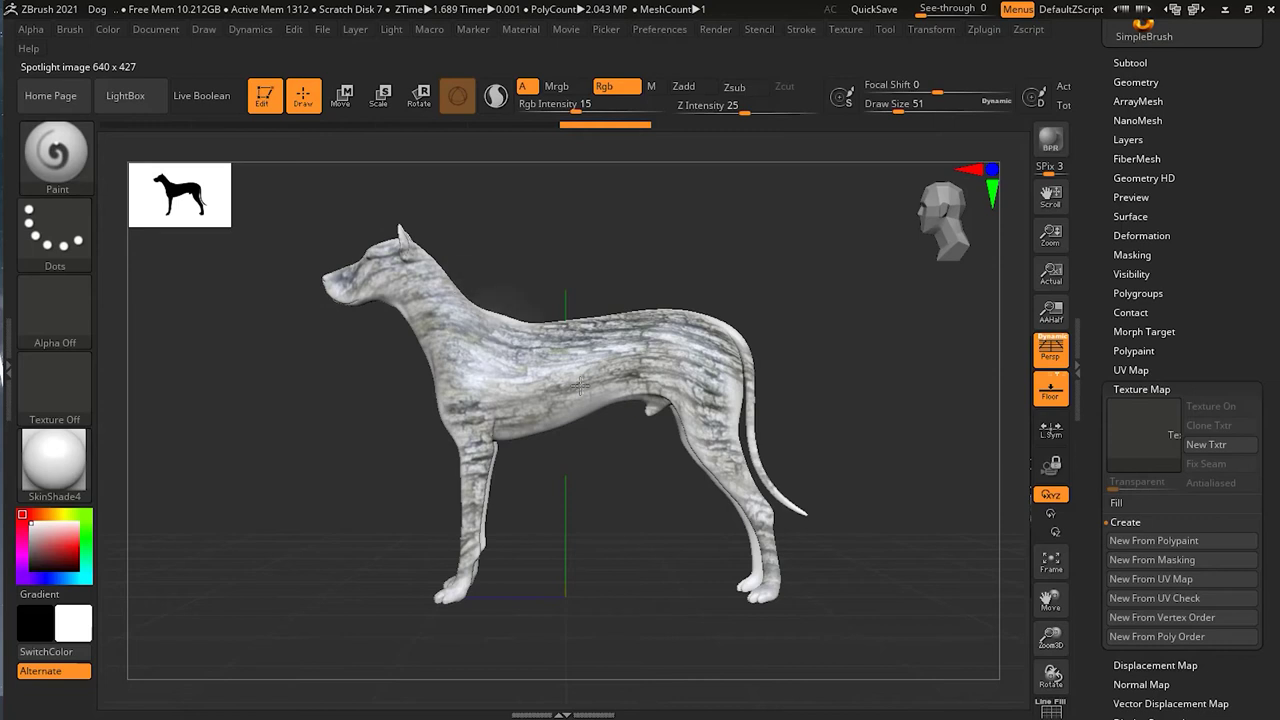
pyautogui.moveTo(543, 486); pyautogui.dragTo(633, 515)
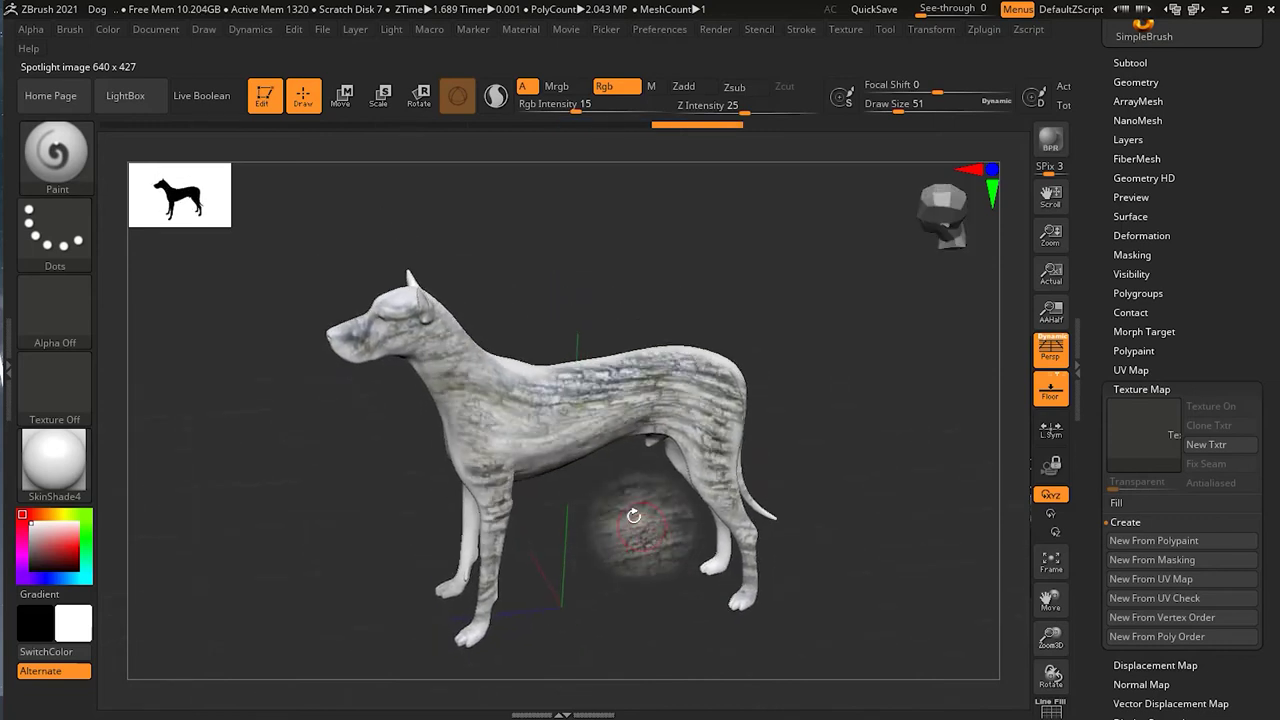
# Step: Show Spotlight again, scale the bark image down, and reposition it over the dog for the turned view
pyautogui.press('z')
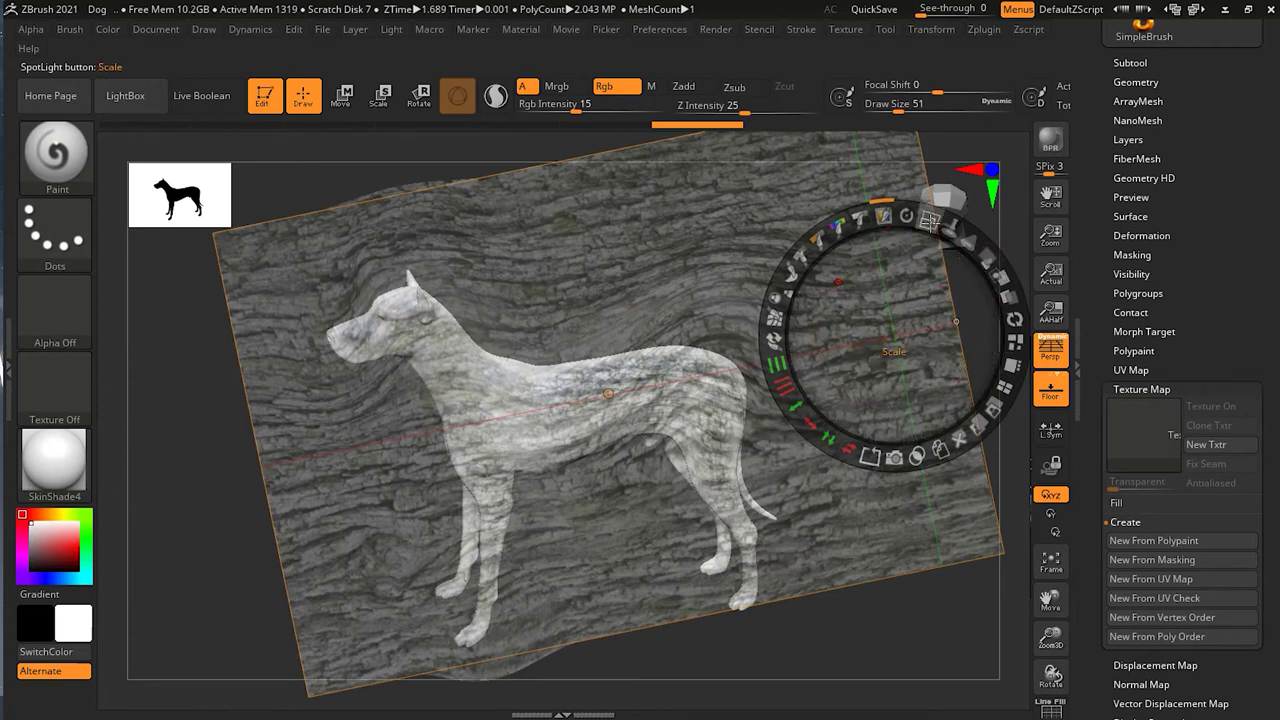
pyautogui.click(930, 221)
pyautogui.moveTo(930, 221)
pyautogui.mouseDown()
pyautogui.moveTo(875, 230)
pyautogui.moveTo(905, 226)
pyautogui.mouseUp()
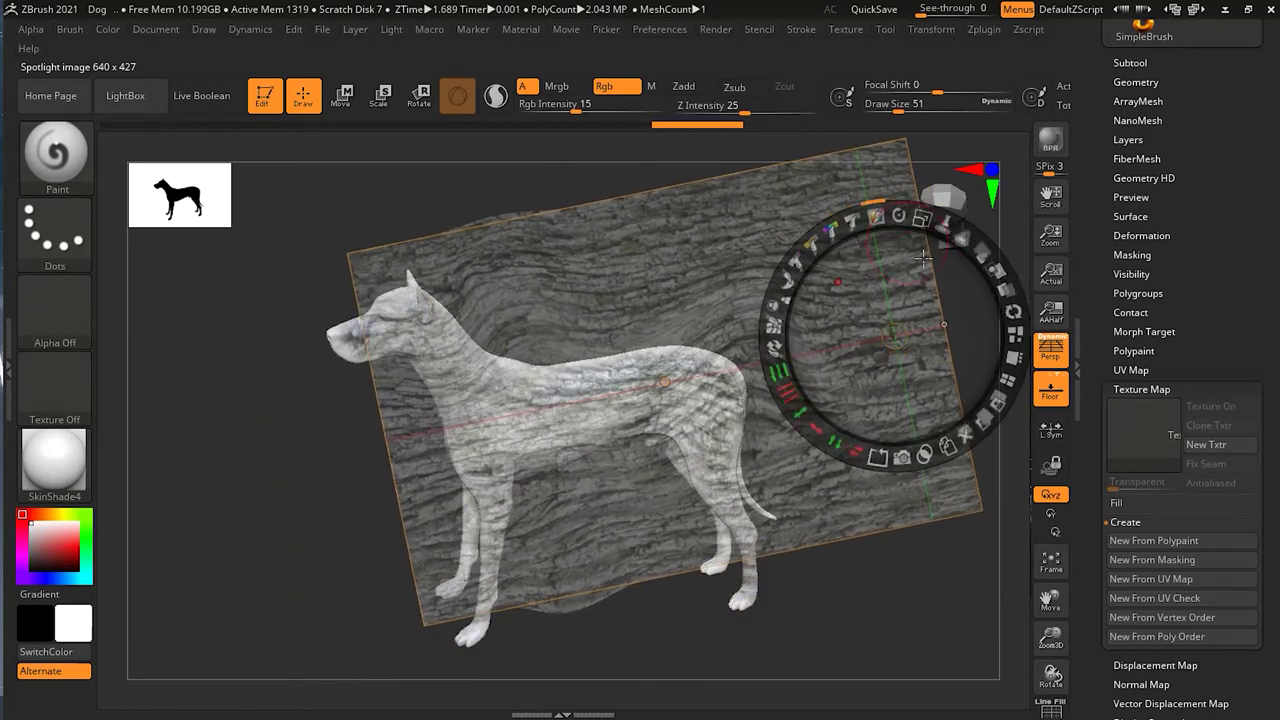
pyautogui.moveTo(893, 274); pyautogui.dragTo(876, 311)
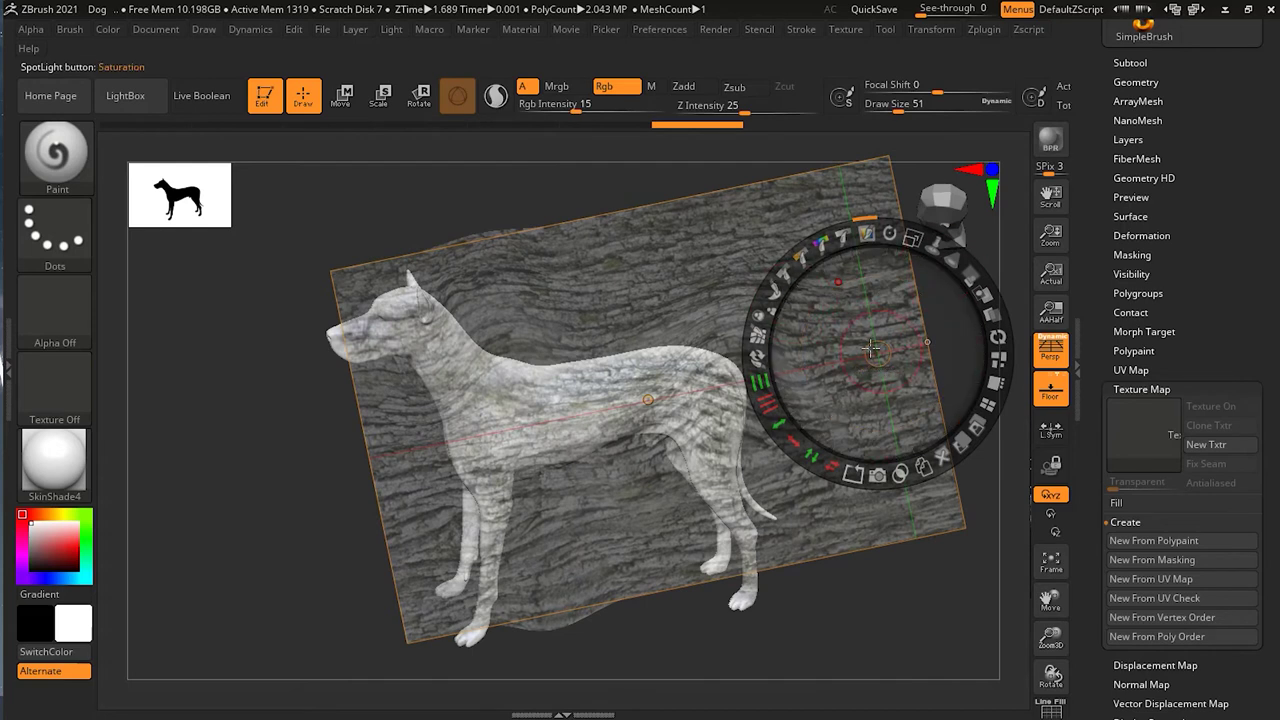
pyautogui.moveTo(830, 330); pyautogui.dragTo(792, 342)
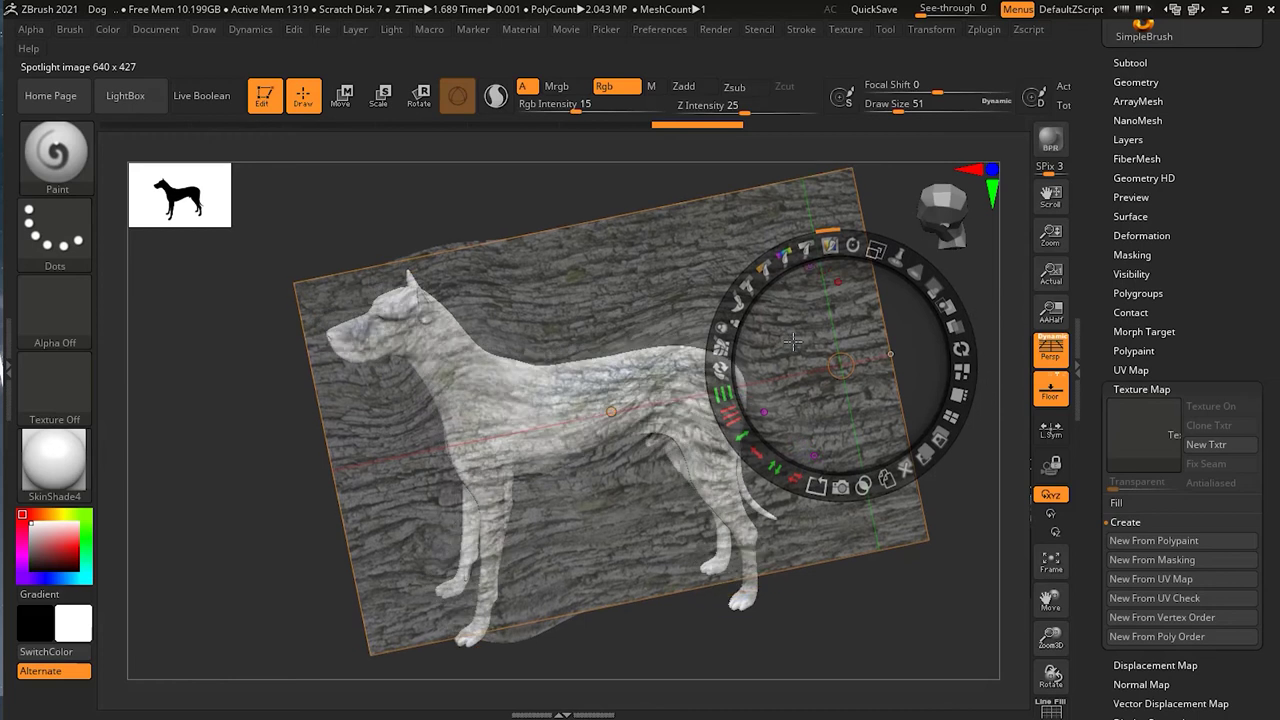
pyautogui.moveTo(851, 244); pyautogui.dragTo(850, 245)
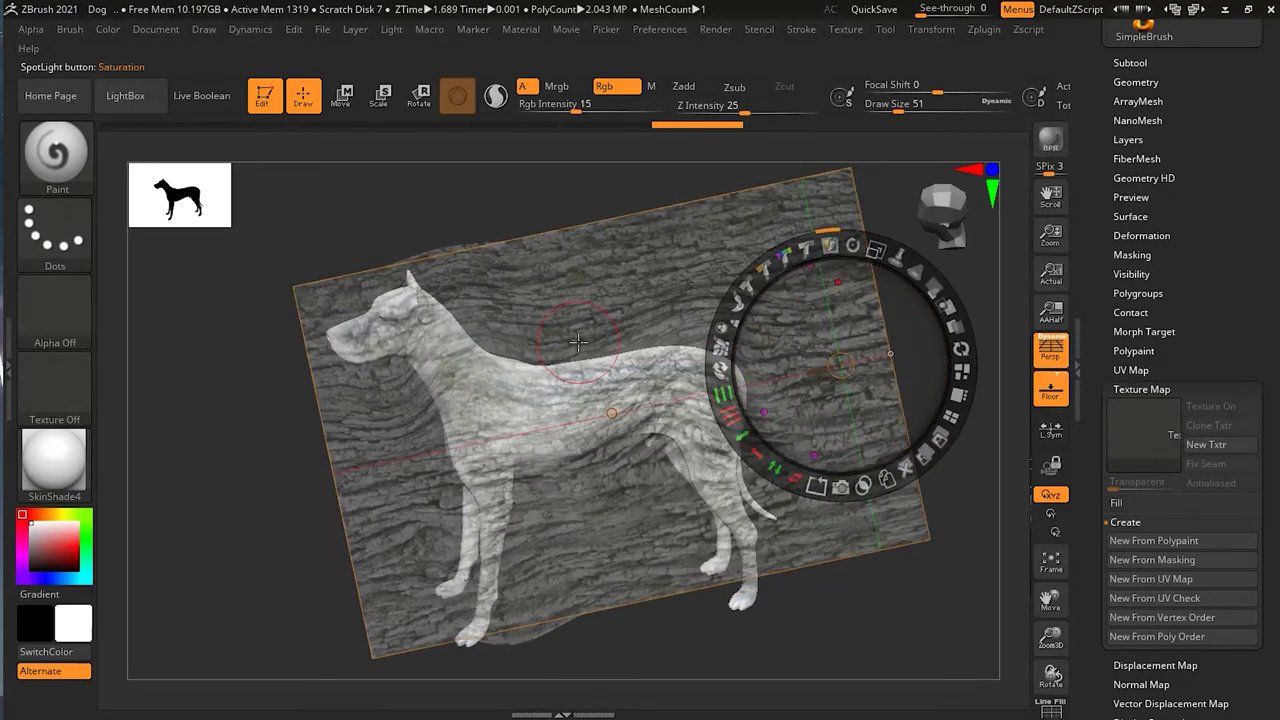
# Step: Hide Spotlight and turn the dog around to examine the bark paint from several sides
pyautogui.hotkey('shift', 'z')
pyautogui.moveTo(372, 510)
pyautogui.mouseDown()
pyautogui.moveTo(383, 514)
pyautogui.moveTo(349, 591)
pyautogui.mouseUp()
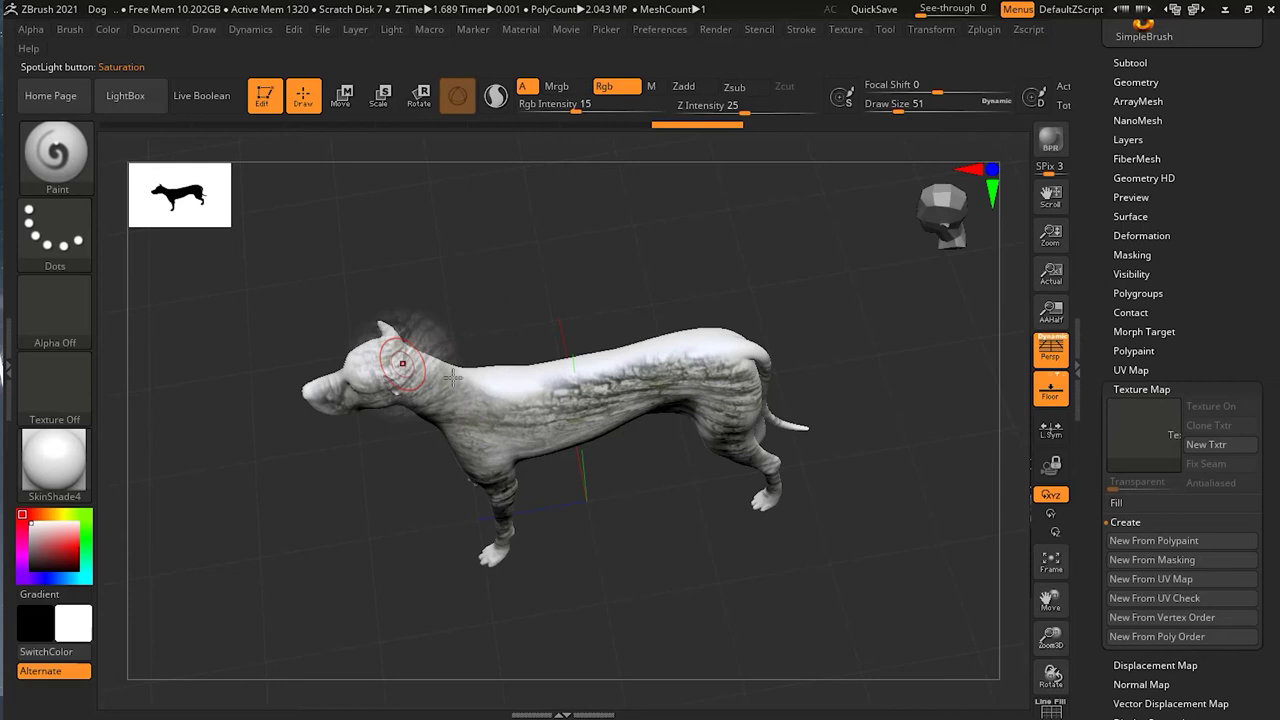
pyautogui.moveTo(408, 368)
pyautogui.mouseDown()
pyautogui.moveTo(500, 377)
pyautogui.moveTo(444, 381)
pyautogui.moveTo(740, 350)
pyautogui.moveTo(720, 360)
pyautogui.moveTo(765, 385)
pyautogui.mouseUp()
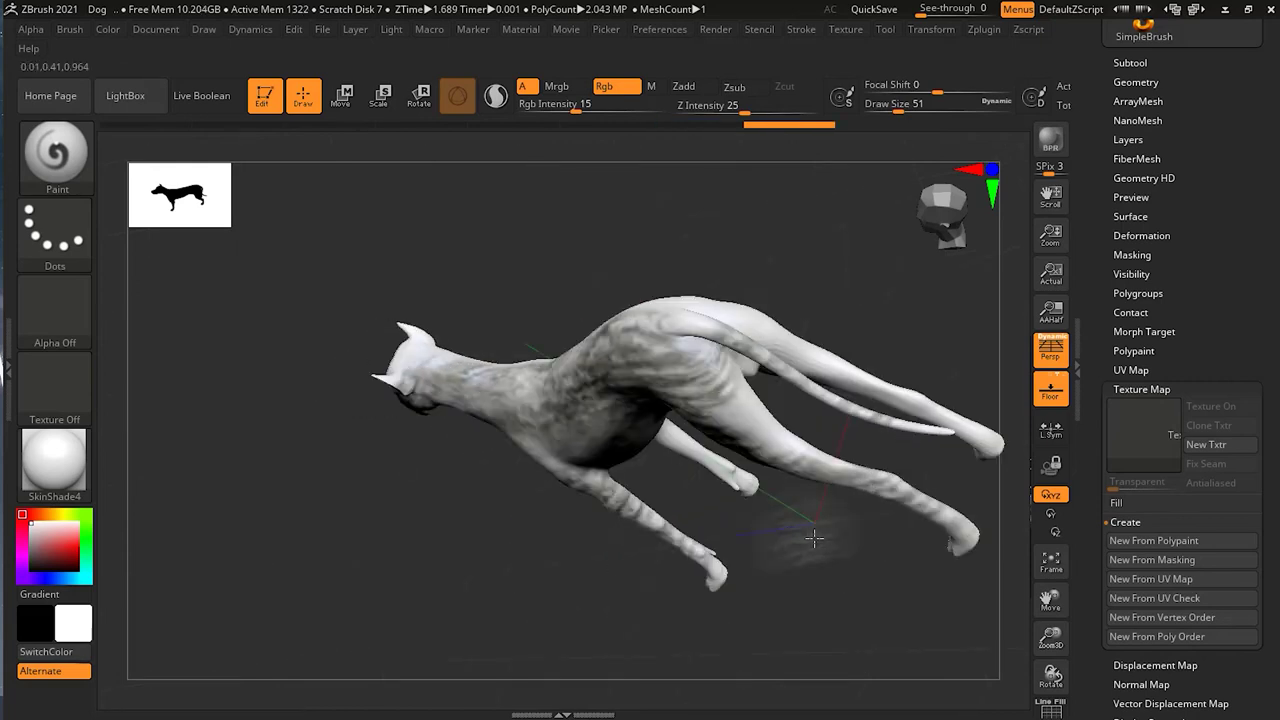
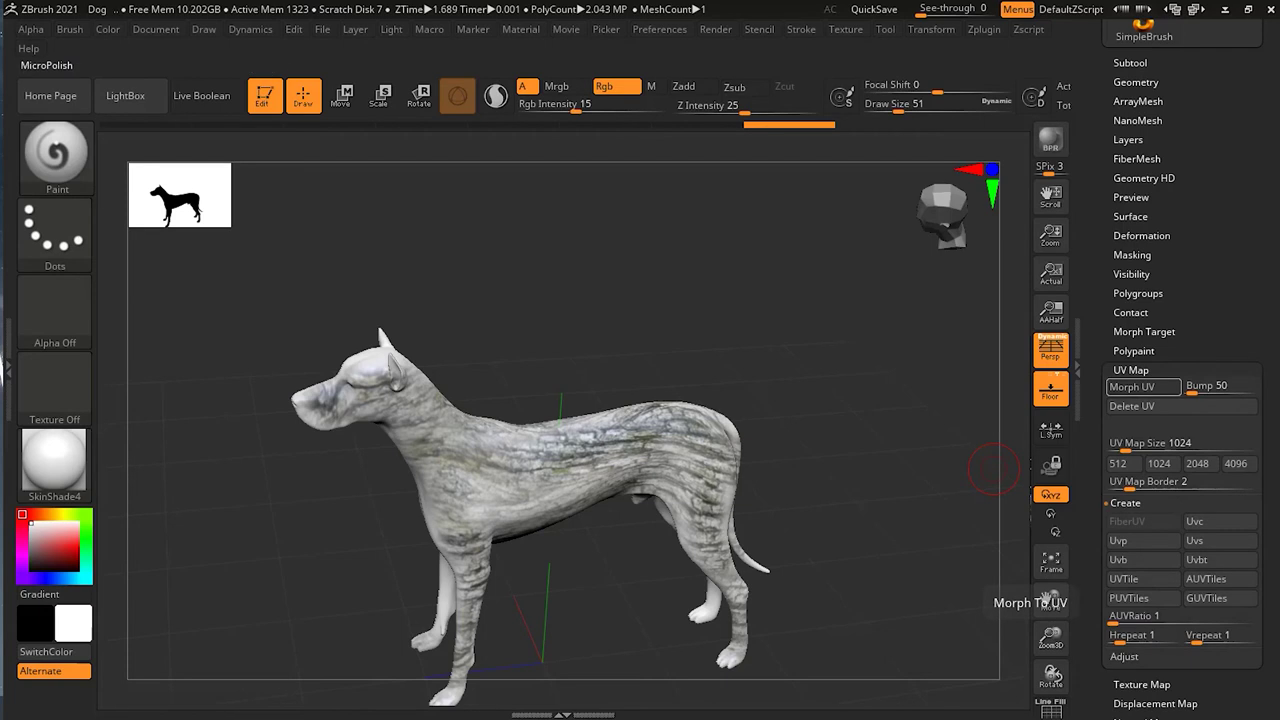
# Step: Morph the dog to its UV layout, inspect the flattened shape, and restore the 3D form
pyautogui.click(1172, 389)
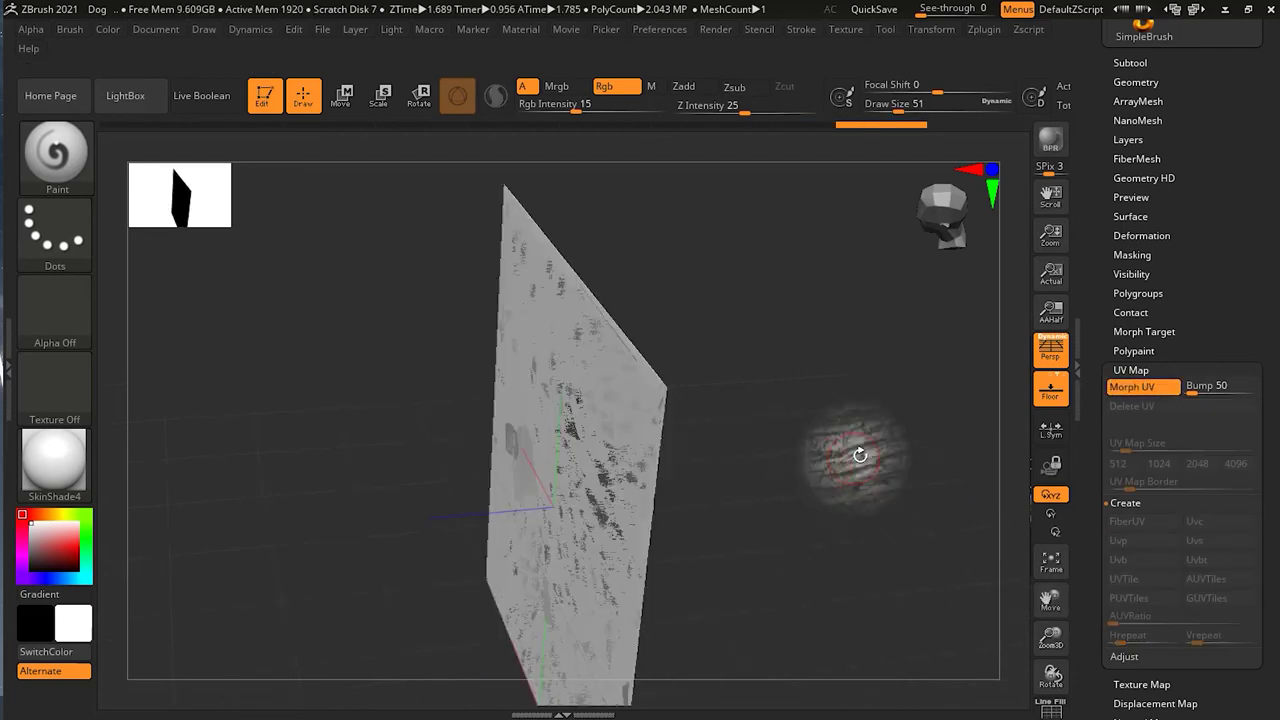
pyautogui.moveTo(819, 452); pyautogui.dragTo(1057, 371)
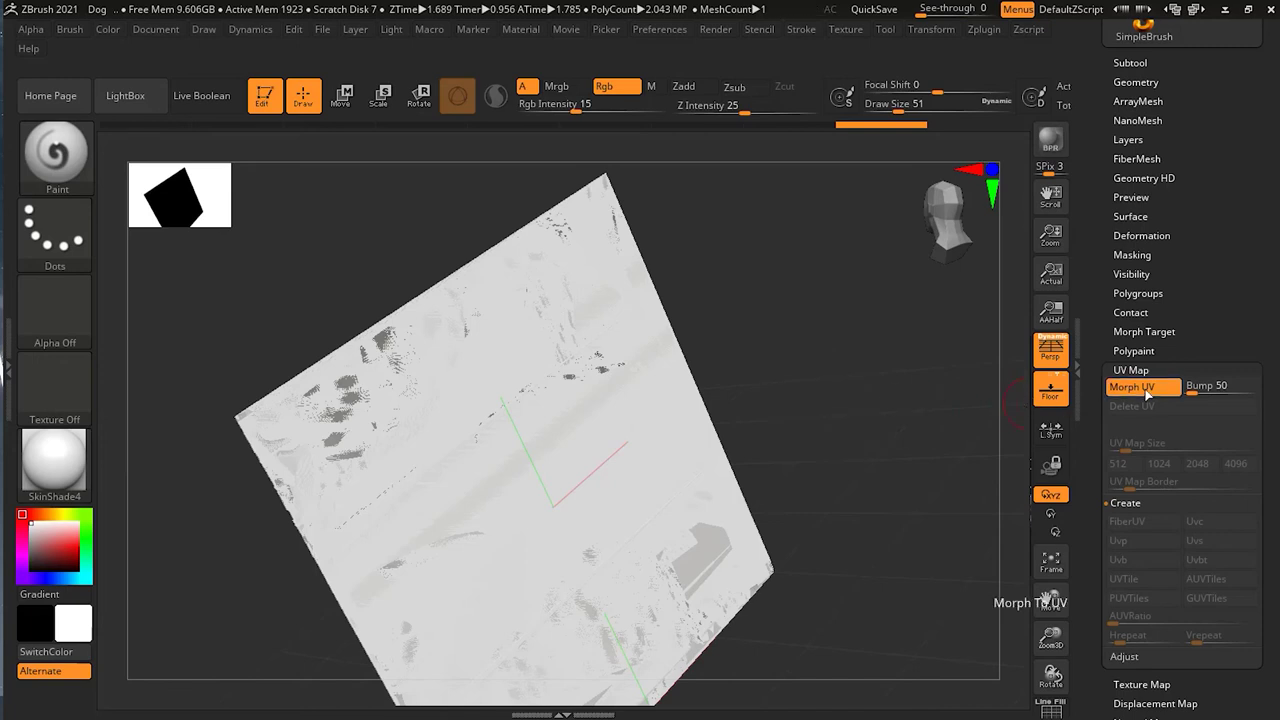
pyautogui.click(1135, 387)
pyautogui.moveTo(823, 409); pyautogui.dragTo(885, 421)
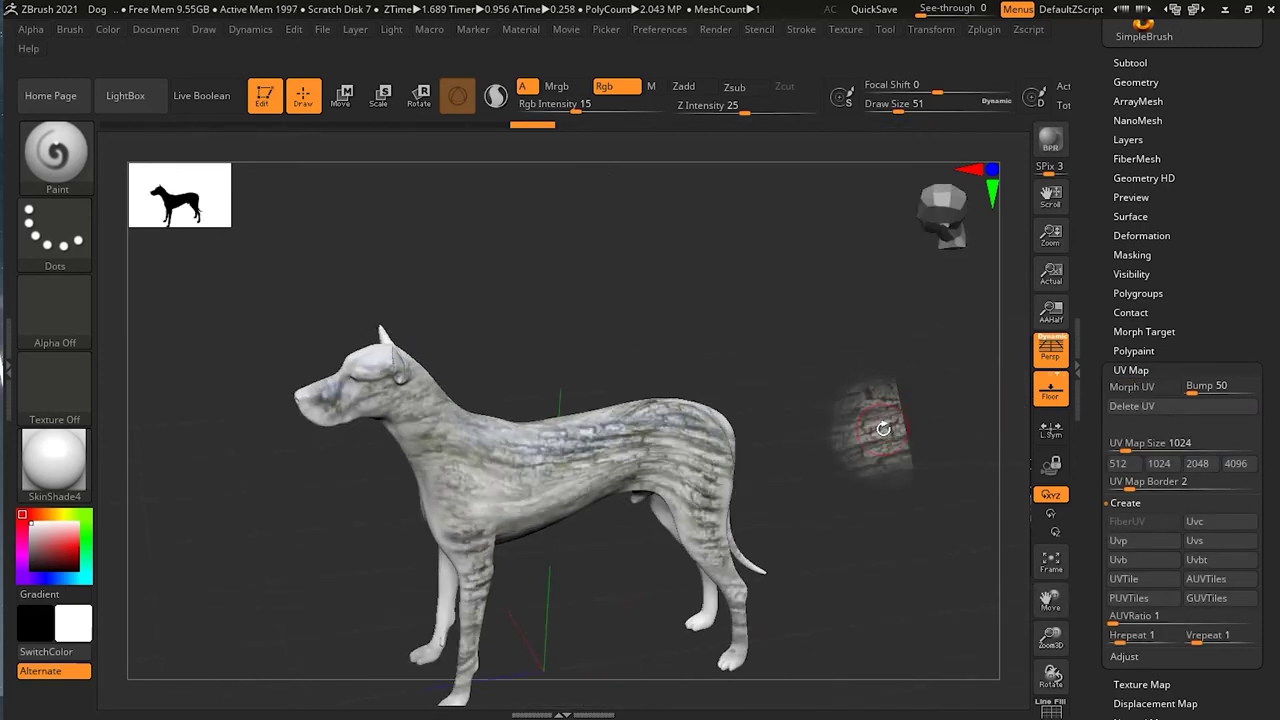
# Step: Set UV Master to unwrap with Symmetry on and Polygroups off, and try to unwrap the dog
pyautogui.click(980, 32)
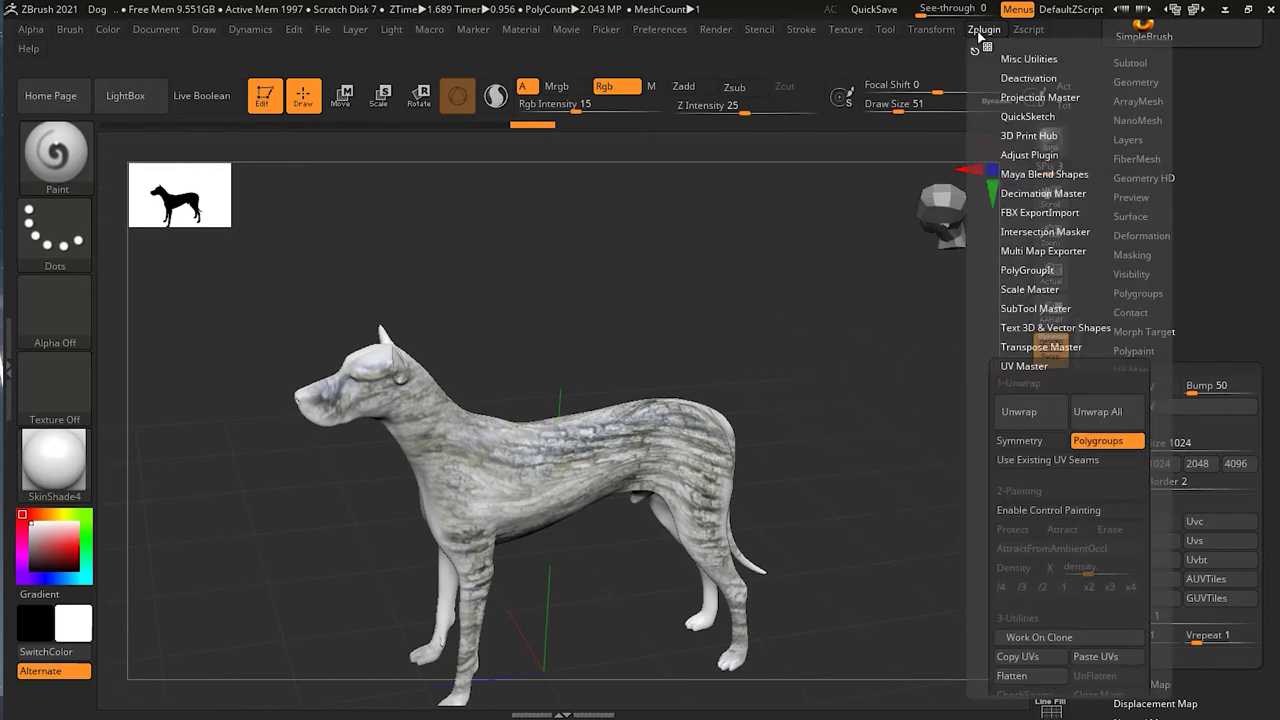
pyautogui.click(1075, 441)
pyautogui.click(1019, 411)
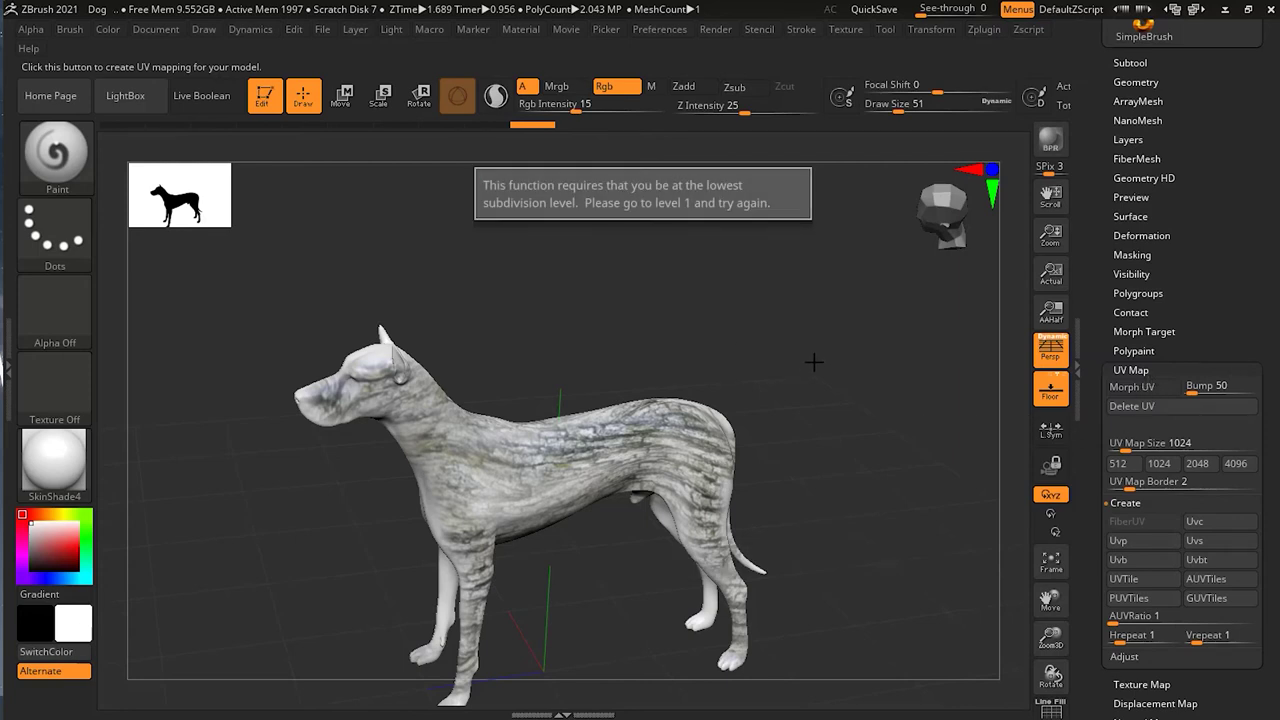
pyautogui.press('shift')
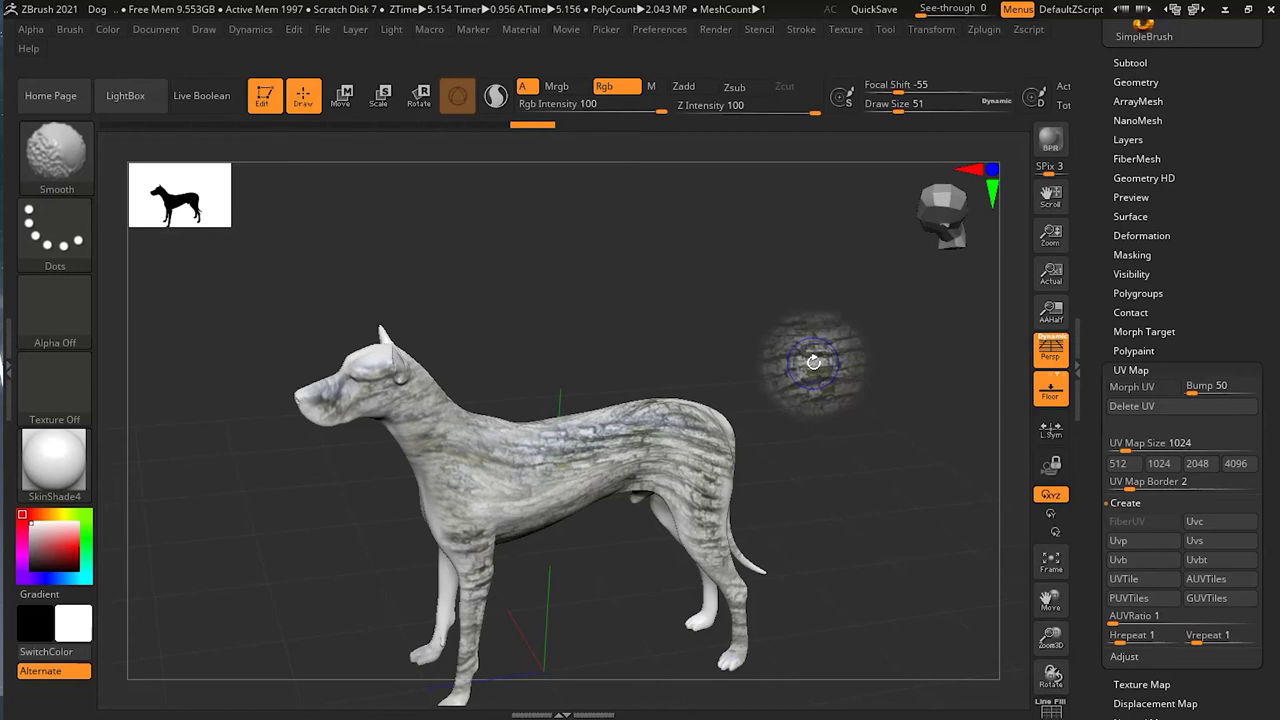
pyautogui.press('shift')
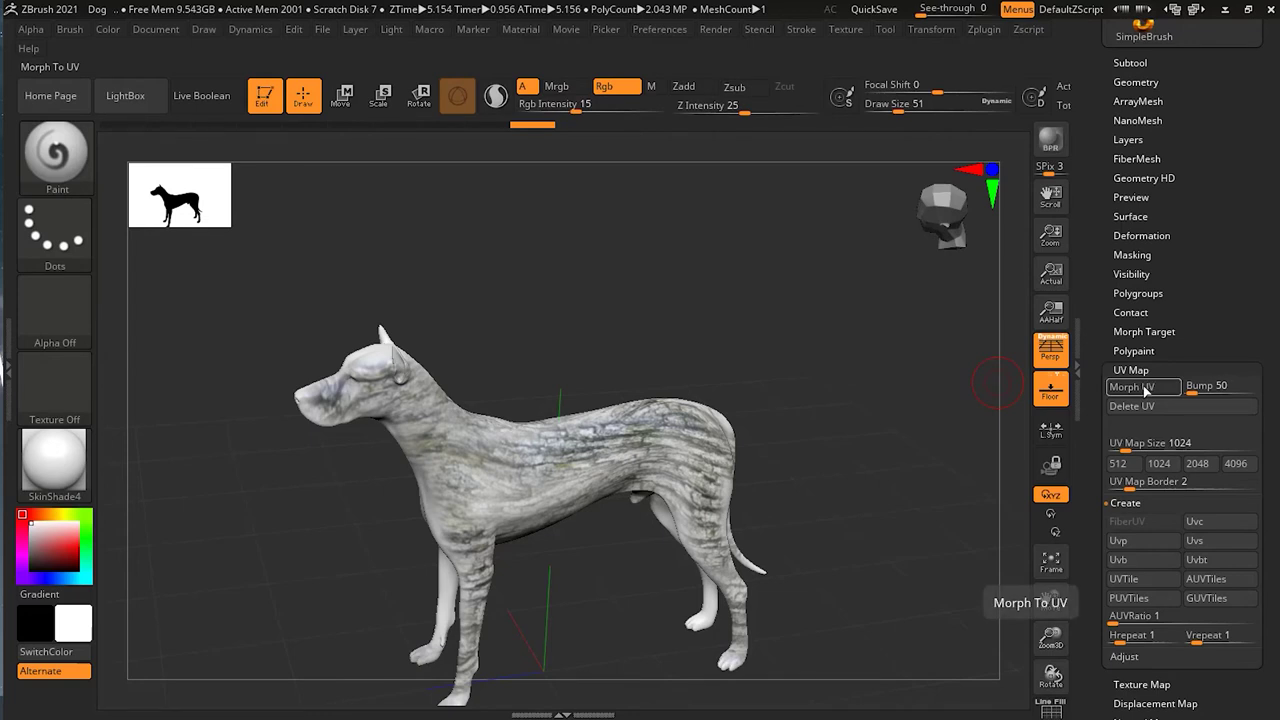
pyautogui.click(980, 30)
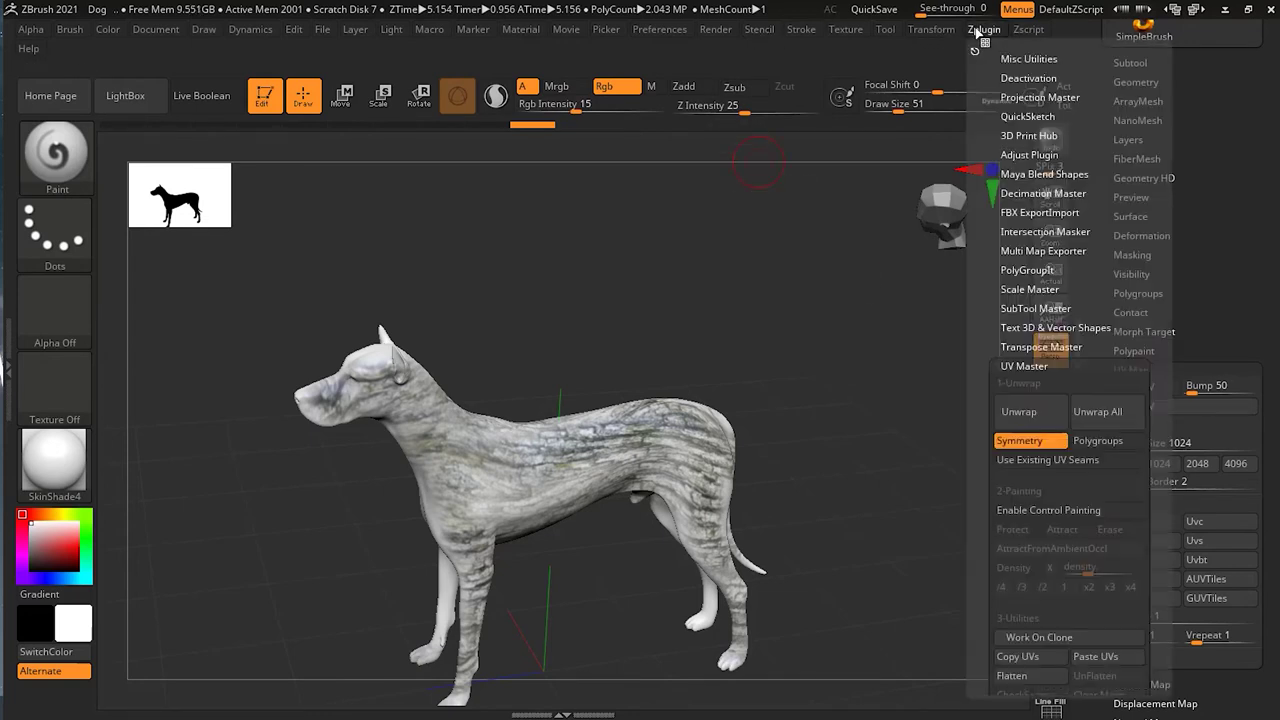
pyautogui.click(1040, 408)
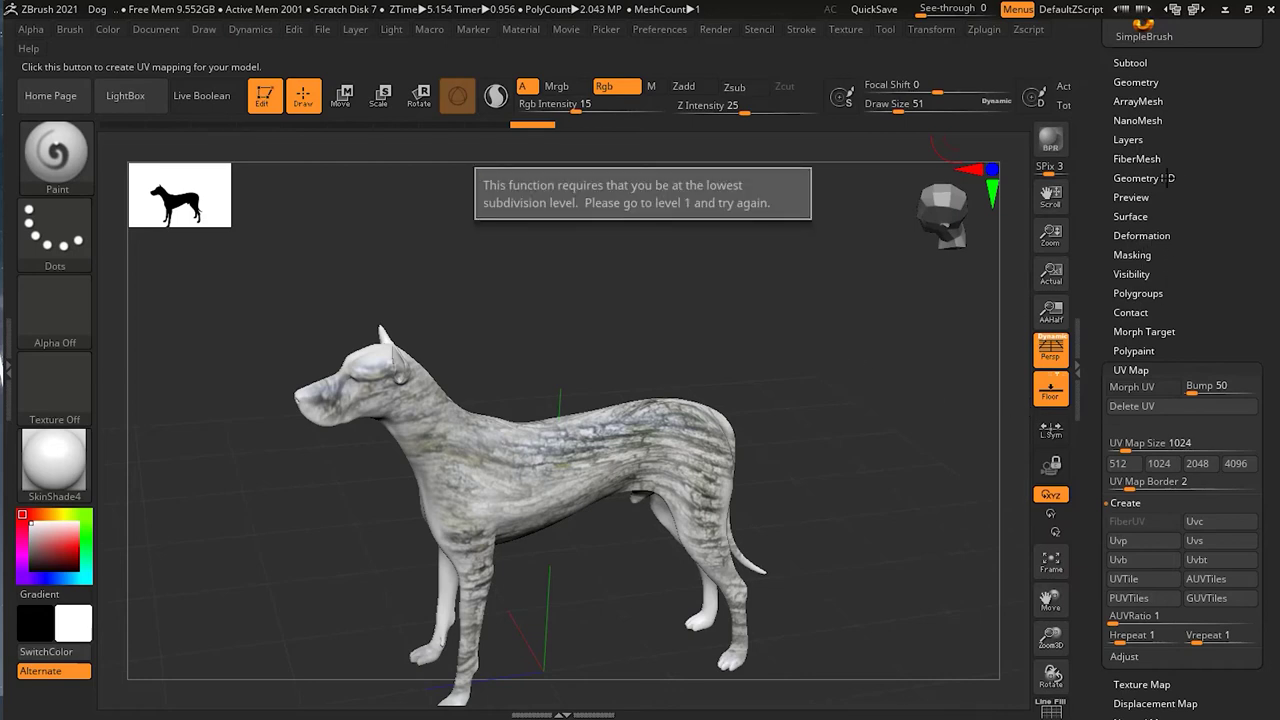
# Step: Lower the dog to subdivision level 1 and unwrap it with UV Master
pyautogui.click(1136, 82)
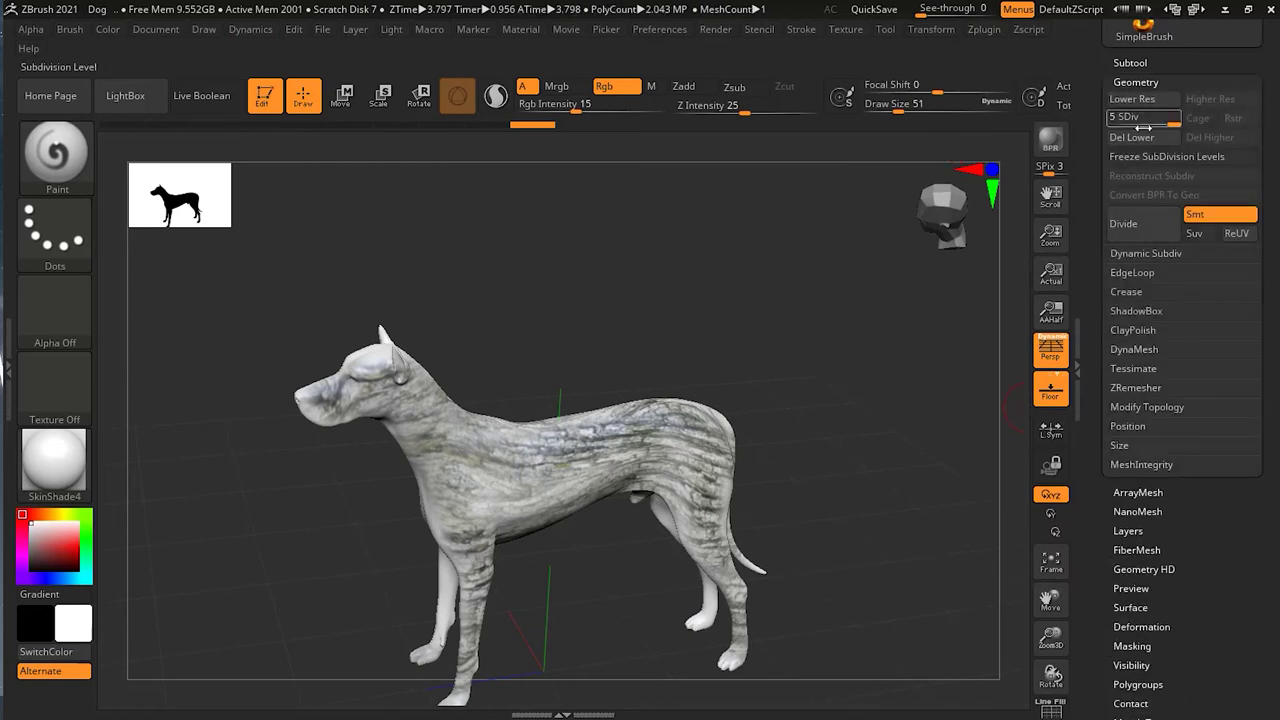
pyautogui.moveTo(1086, 121); pyautogui.dragTo(1079, 131)
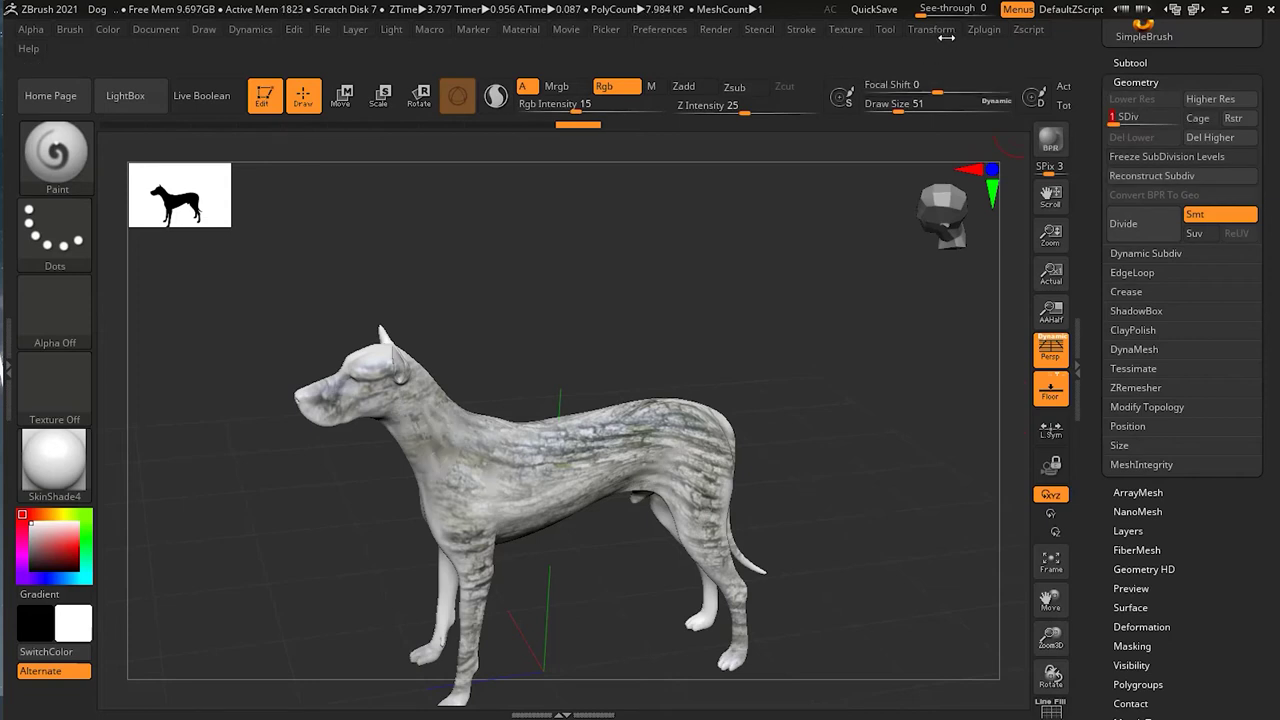
pyautogui.click(990, 30)
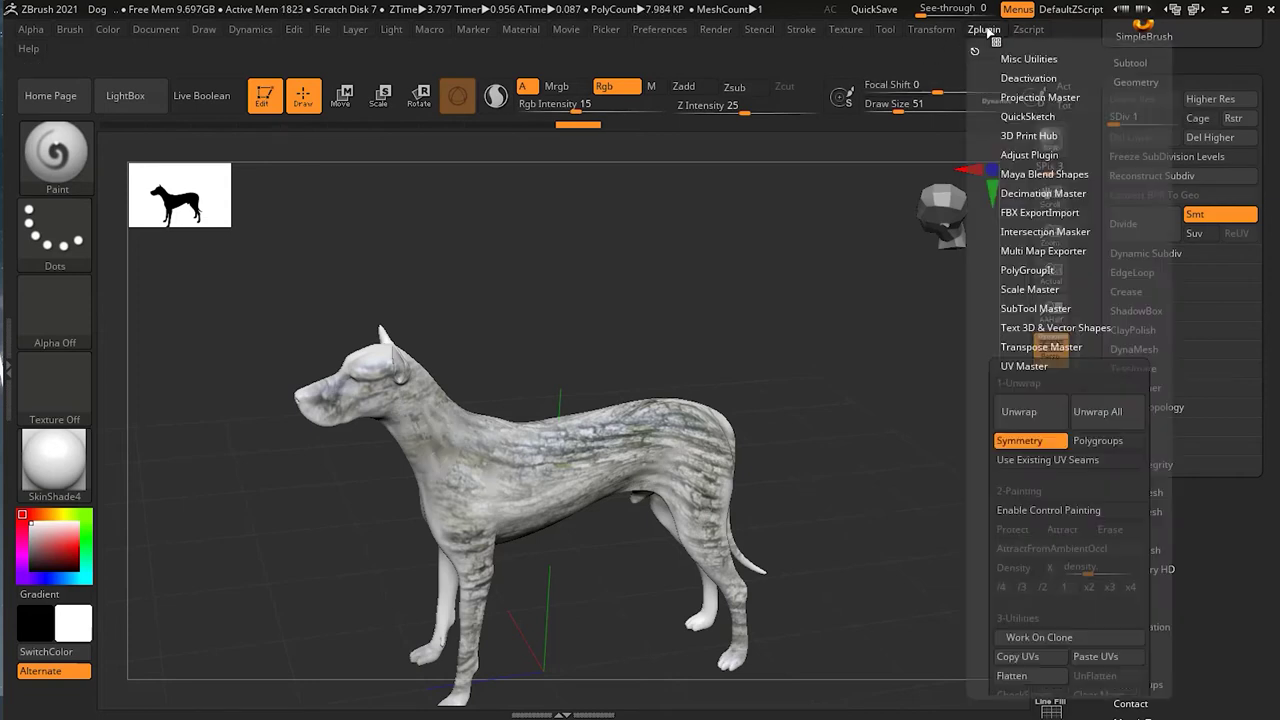
pyautogui.click(1040, 424)
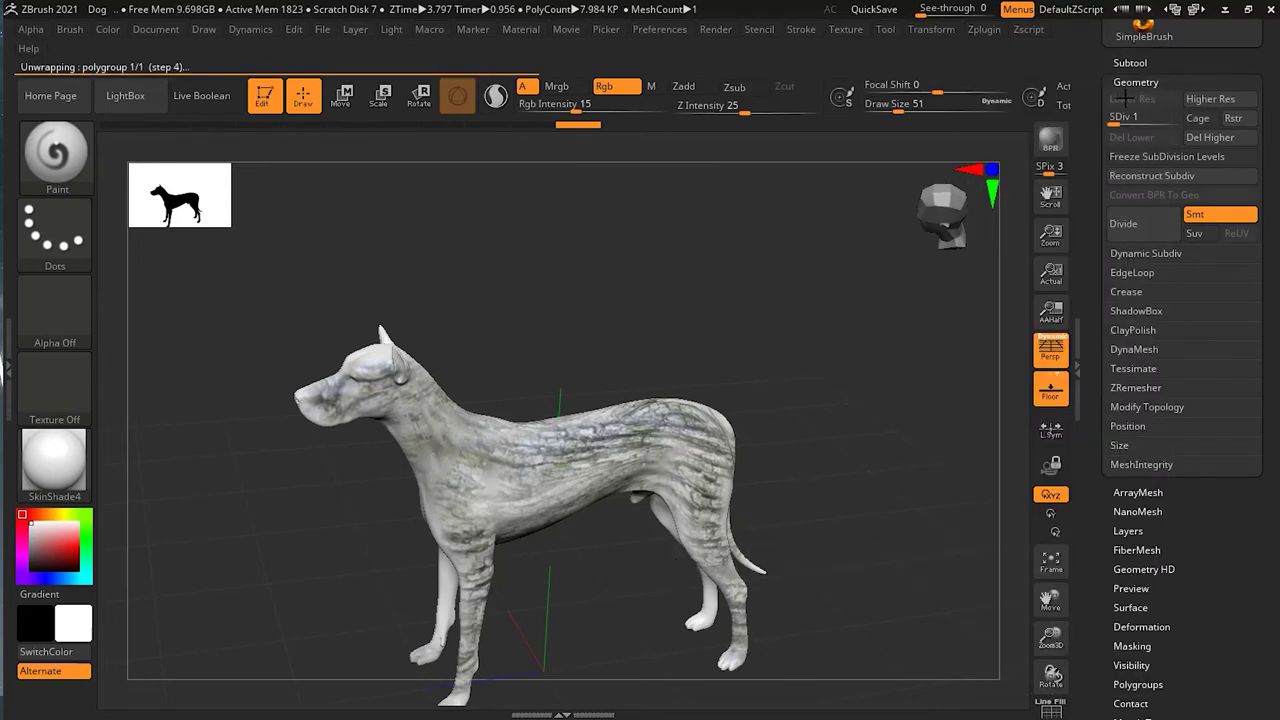
# Step: Raise the dog back to subdivision level 5, morph it to its new UV layout, and view the layout from the front
pyautogui.moveTo(1130, 118); pyautogui.dragTo(1144, 98)
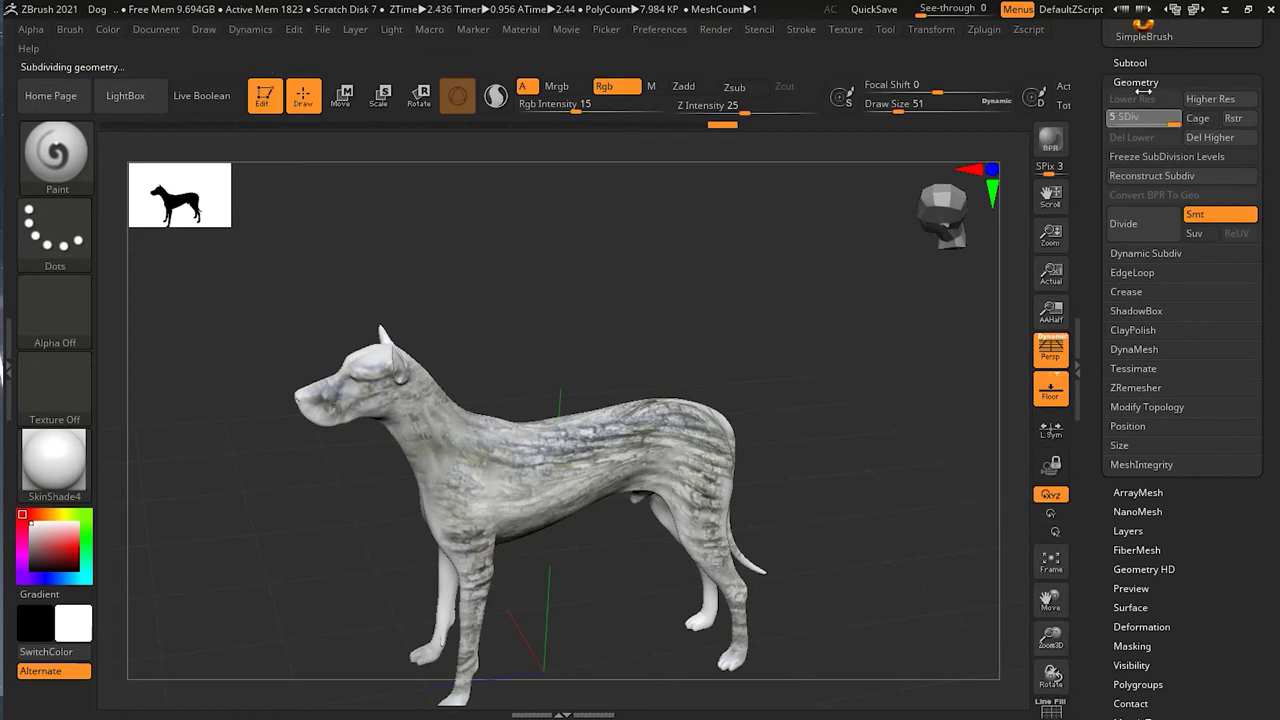
pyautogui.click(1136, 81)
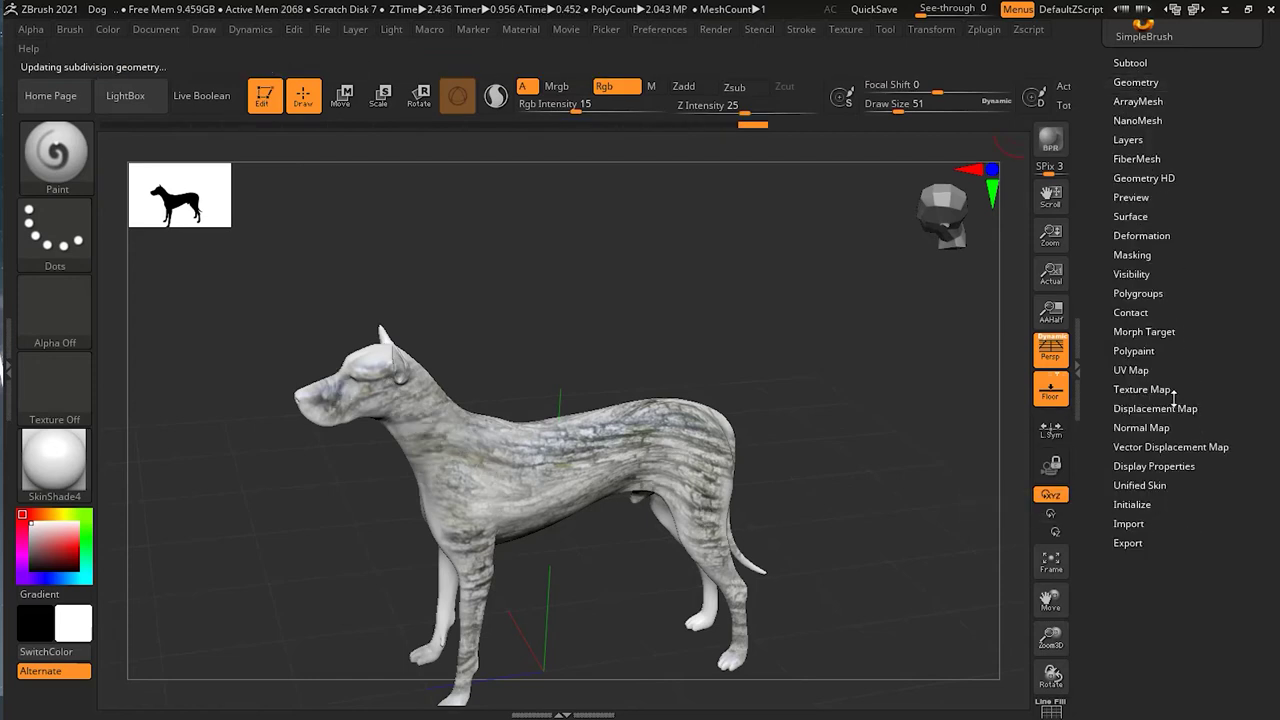
pyautogui.click(1131, 370)
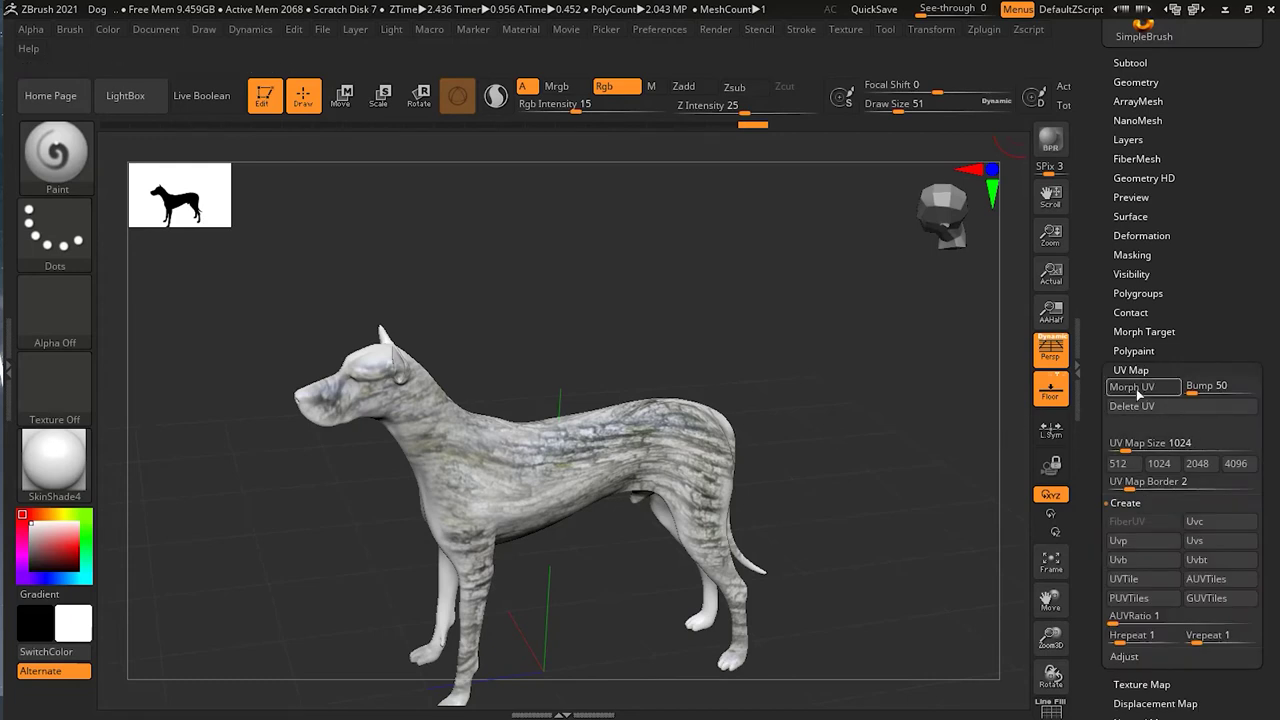
pyautogui.click(1136, 390)
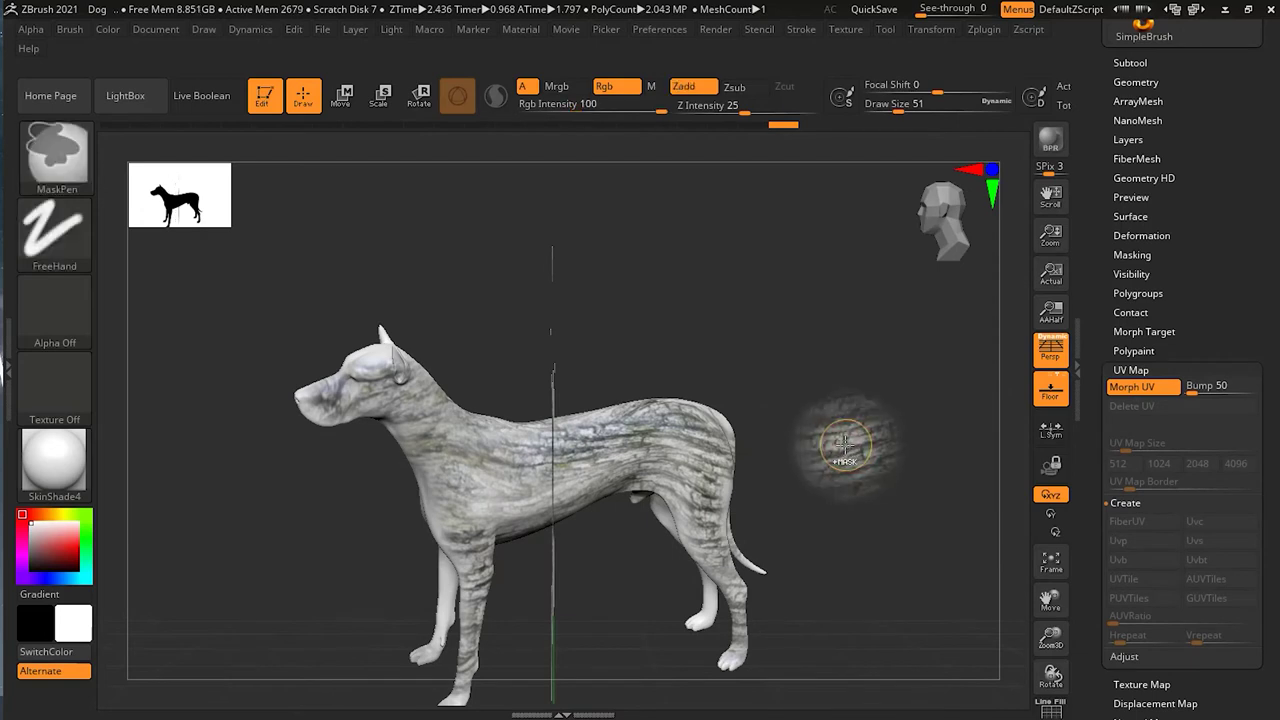
pyautogui.moveTo(866, 467); pyautogui.dragTo(849, 417)
# Step: Enlarge the flattened UV layout in view and paint the Spotlight bark image across its unpainted left half
pyautogui.hotkey('shift', 'z')
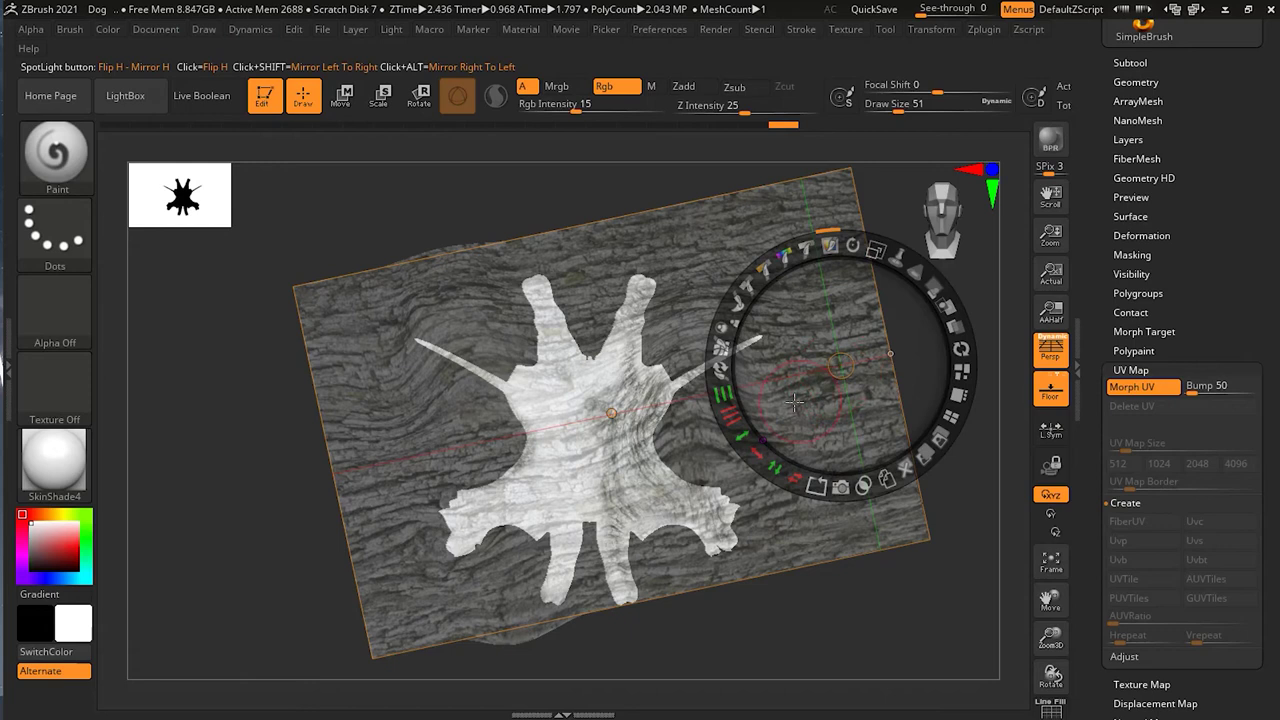
pyautogui.hotkey('shift', 'z')
pyautogui.moveTo(803, 439)
pyautogui.keyDown('ctrl'); pyautogui.mouseDown(button='right')
pyautogui.moveTo(823, 434)
pyautogui.moveTo(814, 414)
pyautogui.mouseUp(button='right'); pyautogui.keyUp('ctrl')
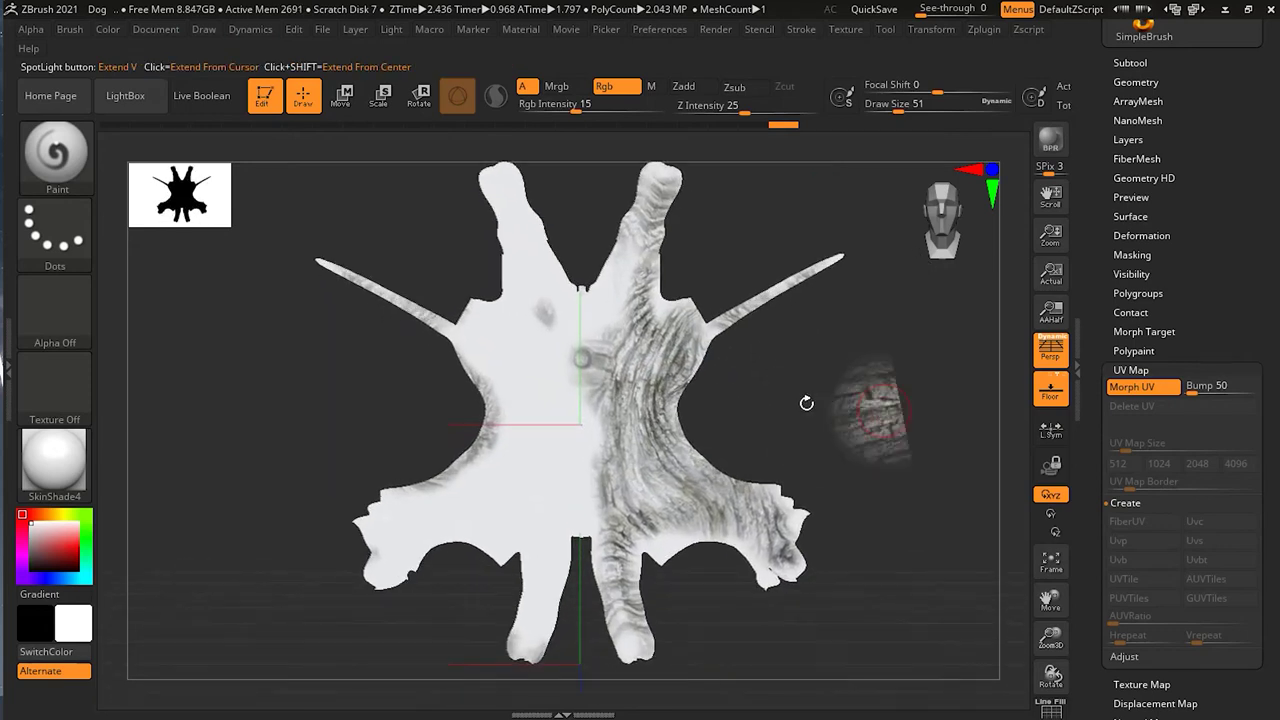
pyautogui.hotkey('shift', 'z')
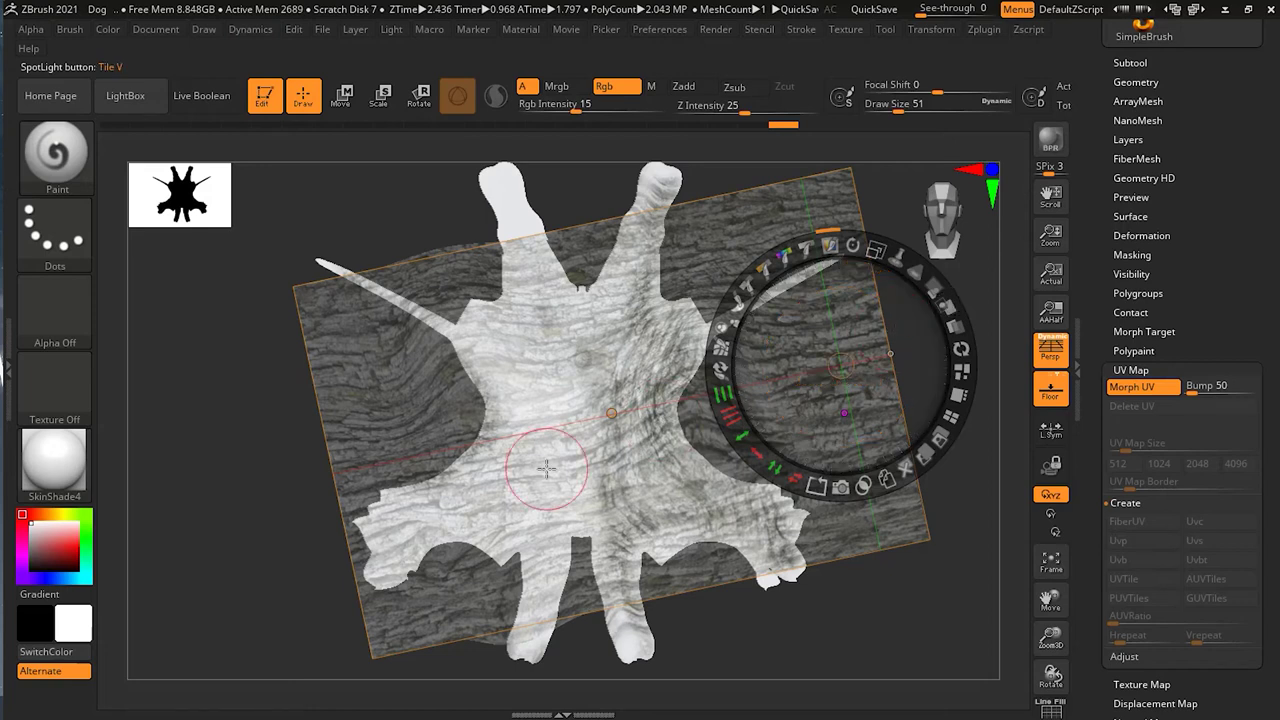
pyautogui.press('z')
pyautogui.moveTo(546, 456)
pyautogui.mouseDown()
pyautogui.moveTo(531, 491)
pyautogui.moveTo(526, 651)
pyautogui.moveTo(531, 343)
pyautogui.moveTo(485, 445)
pyautogui.moveTo(470, 545)
pyautogui.moveTo(407, 517)
pyautogui.moveTo(385, 560)
pyautogui.moveTo(400, 500)
pyautogui.moveTo(583, 420)
pyautogui.moveTo(550, 325)
pyautogui.moveTo(475, 340)
pyautogui.moveTo(430, 320)
pyautogui.moveTo(539, 314)
pyautogui.moveTo(505, 295)
pyautogui.moveTo(520, 245)
pyautogui.moveTo(600, 310)
pyautogui.moveTo(622, 370)
pyautogui.mouseUp()
# Step: Move the bark image up over the upper limbs of the UV layout and paint the unpainted limb tips
pyautogui.hotkey('shift', 'z')
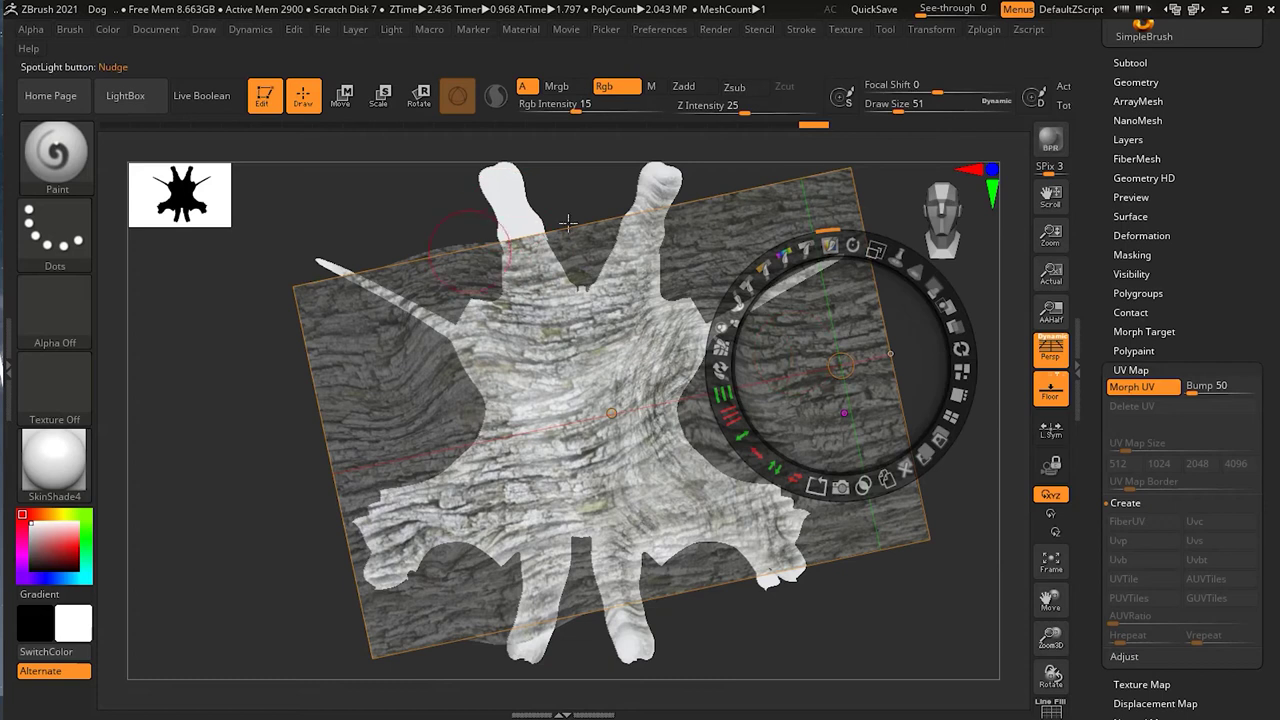
pyautogui.hotkey('shift', 'z')
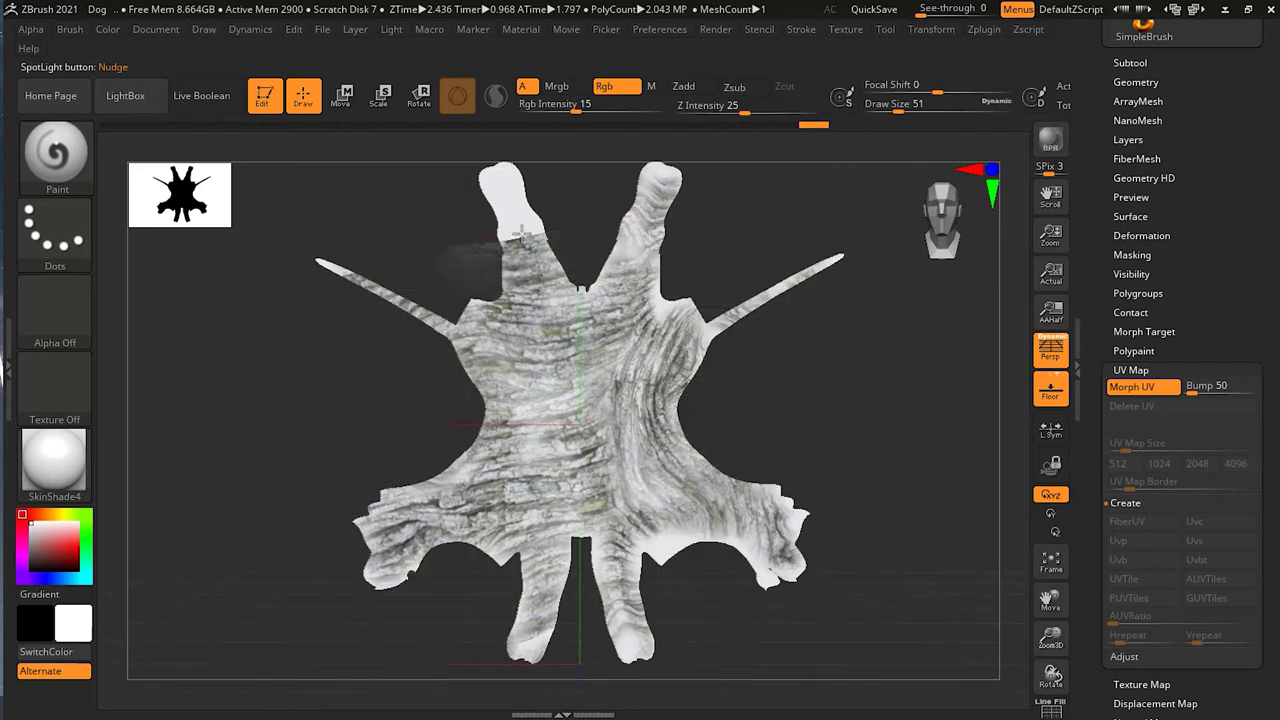
pyautogui.hotkey('shift', 'z')
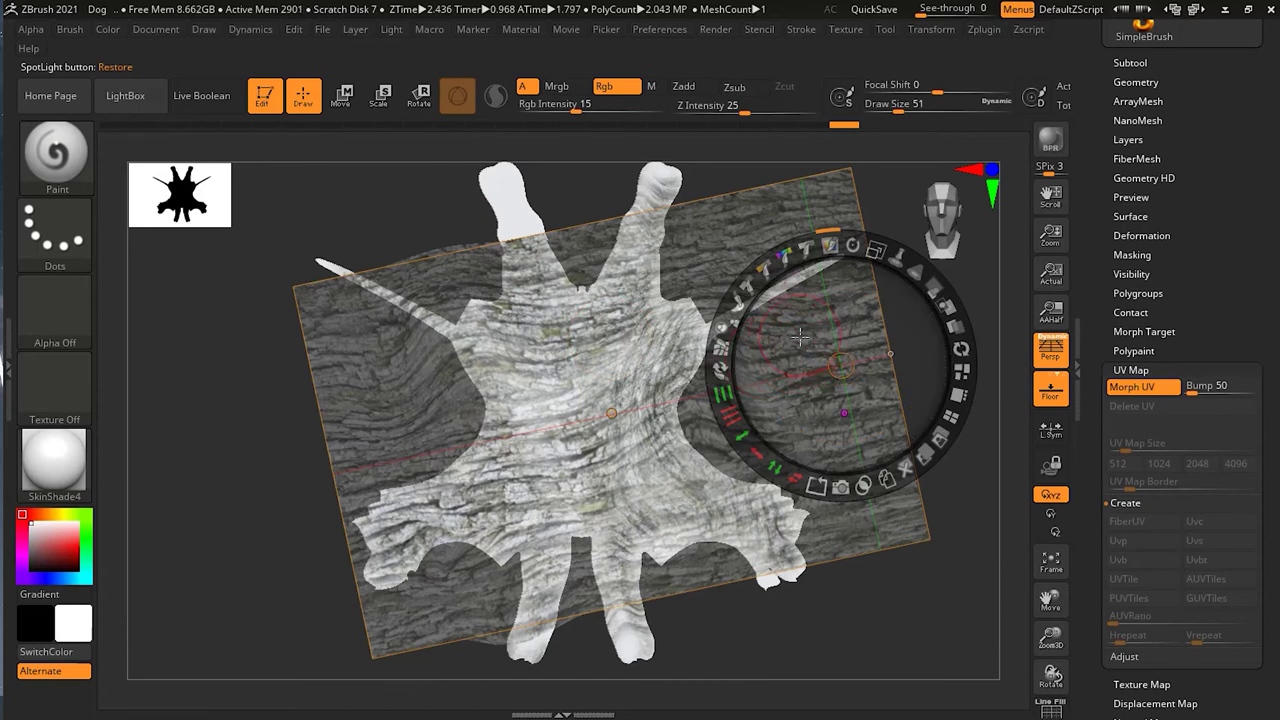
pyautogui.moveTo(800, 337); pyautogui.dragTo(776, 241)
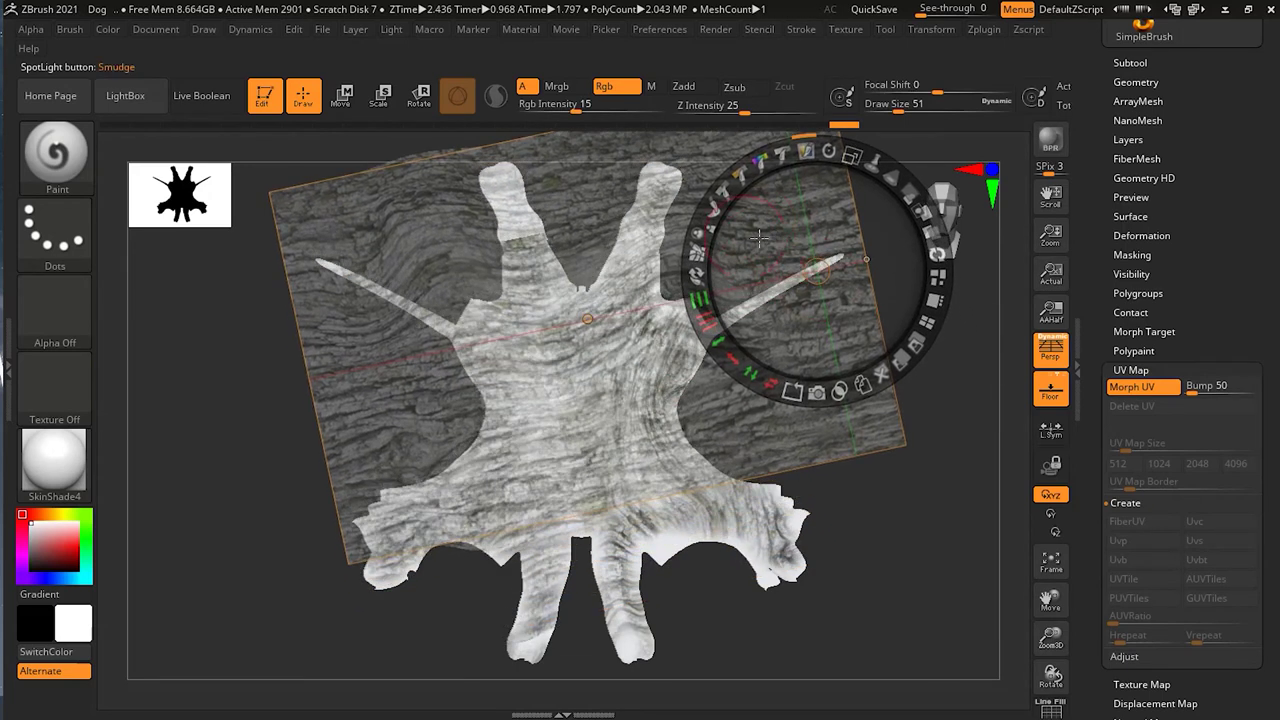
pyautogui.press('z')
pyautogui.moveTo(512, 228)
pyautogui.mouseDown()
pyautogui.moveTo(522, 204)
pyautogui.moveTo(495, 208)
pyautogui.moveTo(485, 166)
pyautogui.mouseUp()
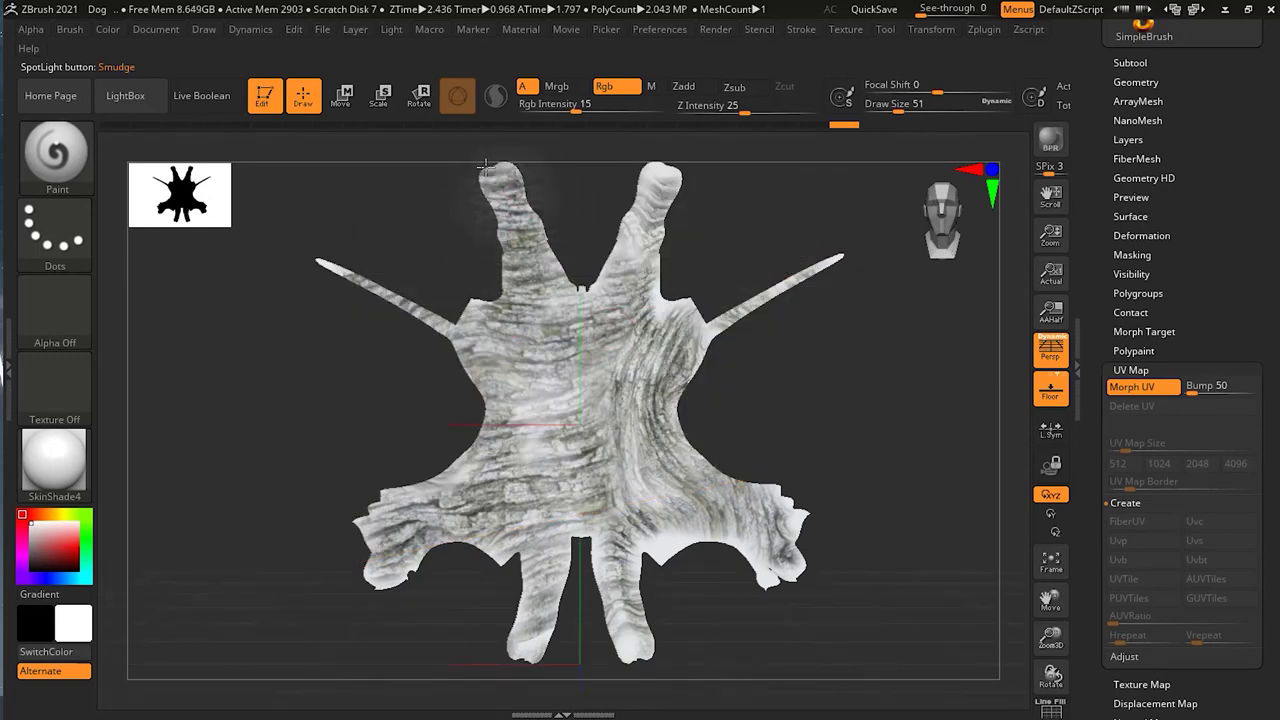
pyautogui.moveTo(608, 221)
pyautogui.mouseDown()
pyautogui.moveTo(620, 266)
pyautogui.moveTo(640, 258)
pyautogui.moveTo(618, 262)
pyautogui.moveTo(610, 241)
pyautogui.mouseUp()
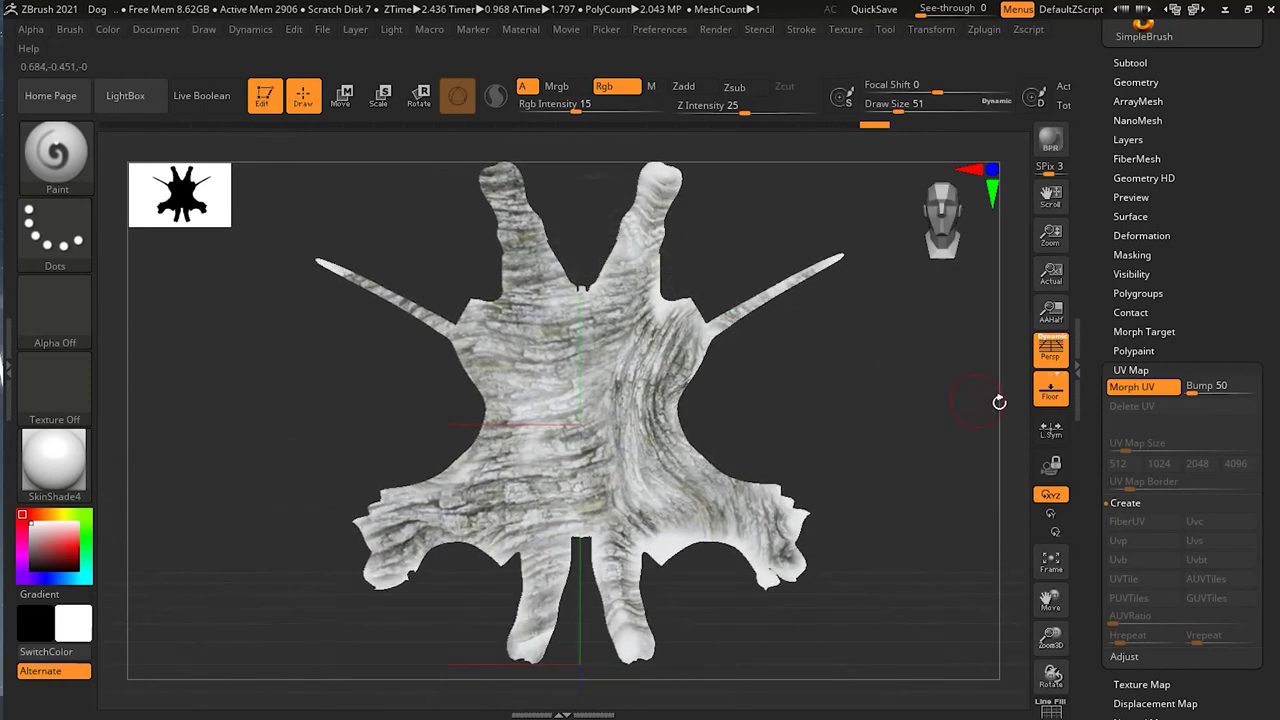
# Step: Lock the camera, move the bark image down over the UV layout, and paint its lower limbs and edges
pyautogui.click(1050, 465)
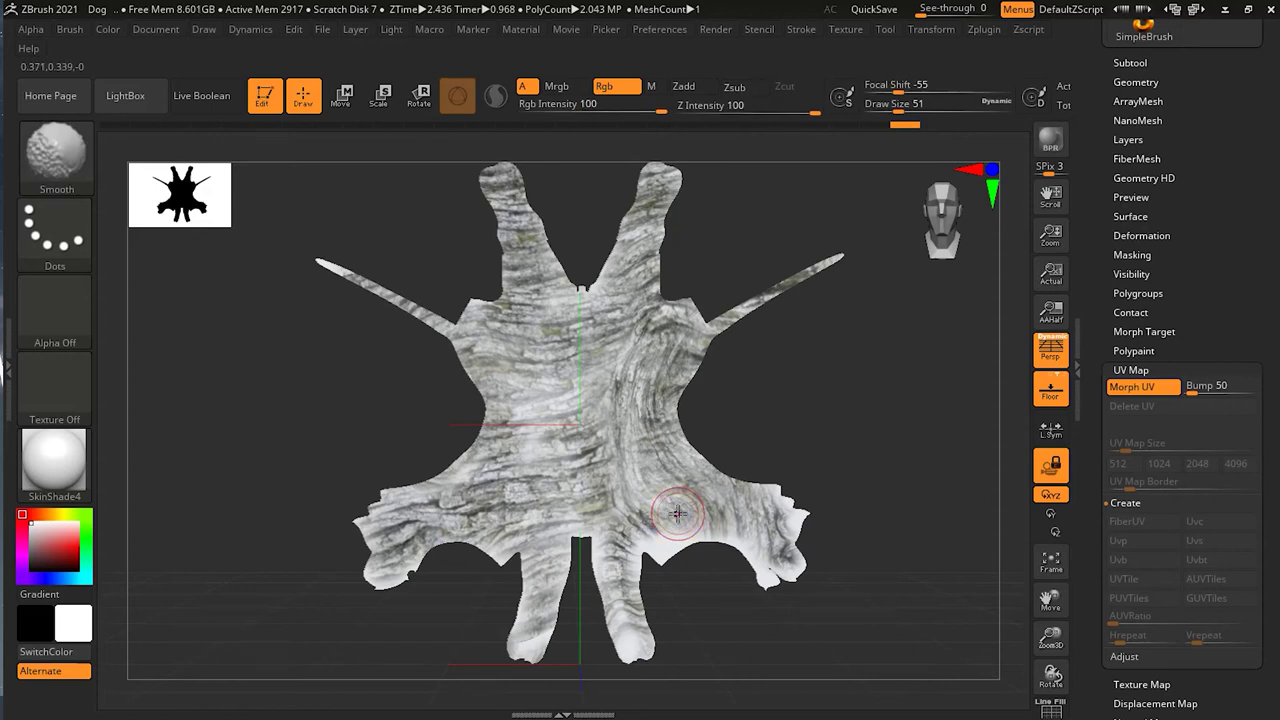
pyautogui.hotkey('shift', 'z')
pyautogui.moveTo(745, 309); pyautogui.dragTo(774, 483)
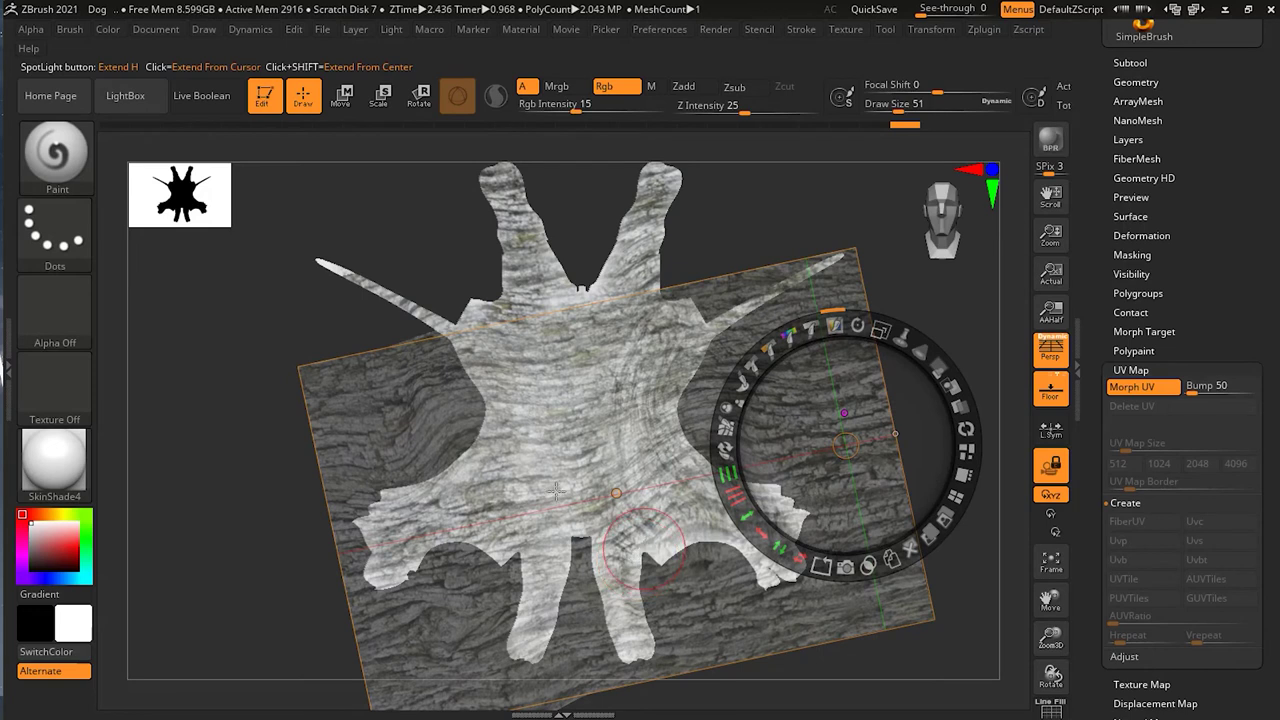
pyautogui.hotkey('shift', 'z')
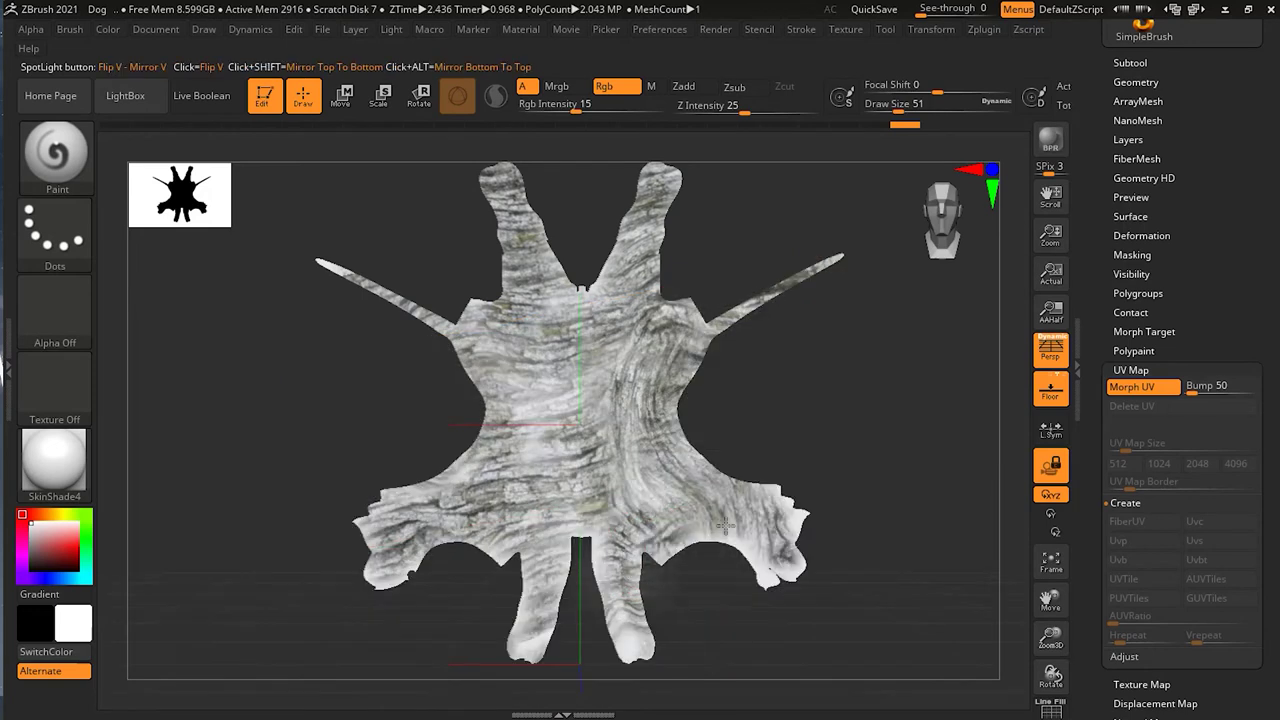
pyautogui.moveTo(768, 597)
pyautogui.mouseDown()
pyautogui.moveTo(700, 530)
pyautogui.moveTo(636, 645)
pyautogui.moveTo(641, 665)
pyautogui.moveTo(624, 640)
pyautogui.moveTo(518, 668)
pyautogui.moveTo(545, 635)
pyautogui.moveTo(508, 579)
pyautogui.moveTo(385, 618)
pyautogui.moveTo(362, 545)
pyautogui.moveTo(465, 431)
pyautogui.mouseUp()
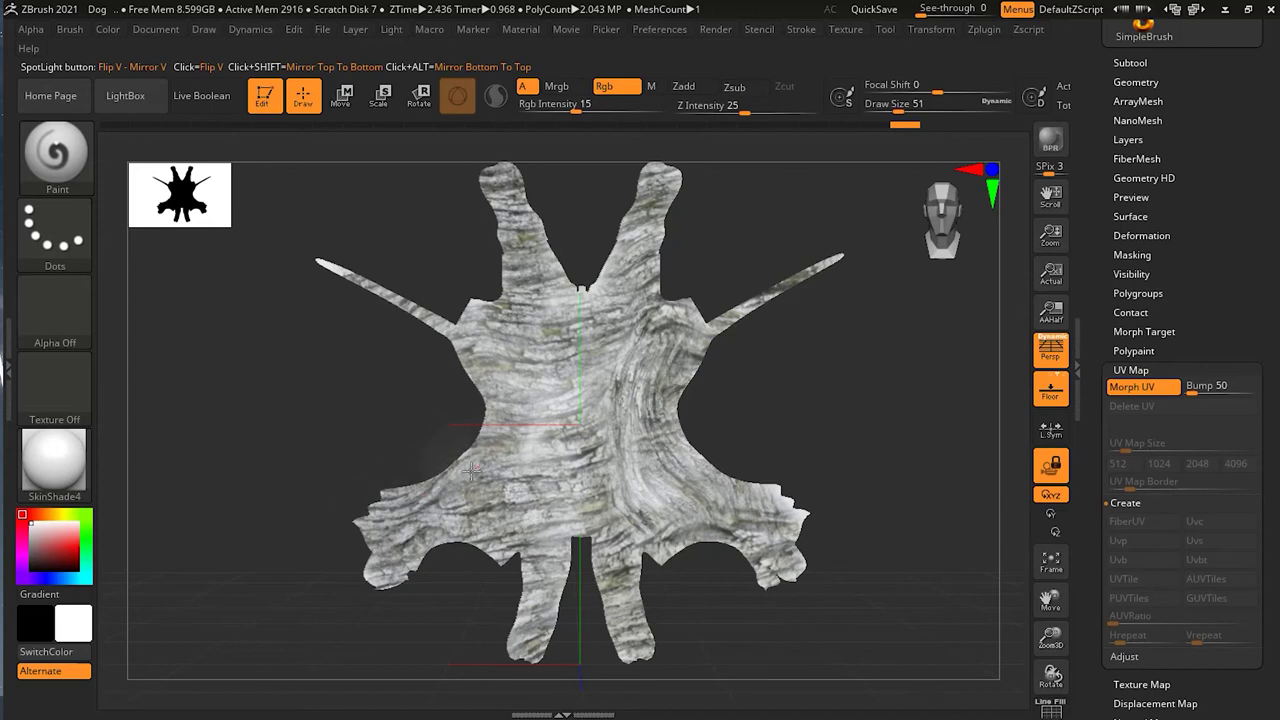
# Step: Move the bark image back up over the middle of the UV layout and hide Spotlight
pyautogui.hotkey('shift', 'z')
pyautogui.moveTo(770, 438); pyautogui.dragTo(766, 370)
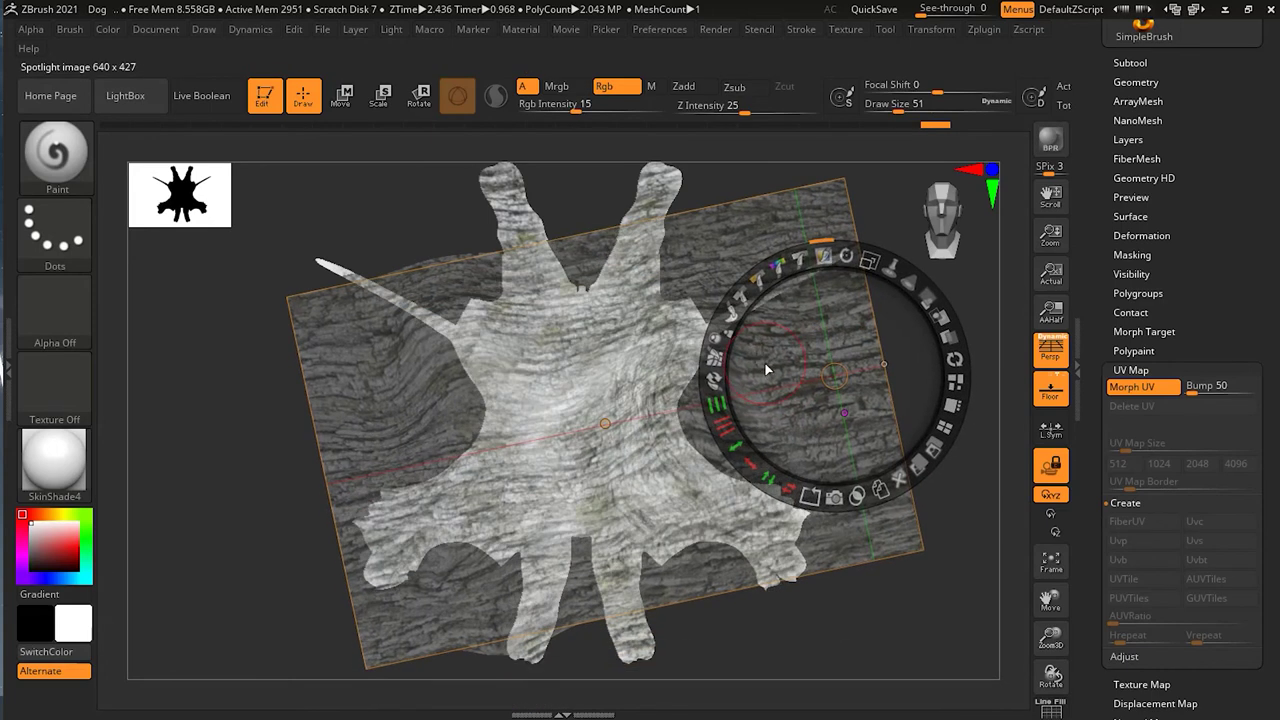
pyautogui.hotkey('shift', 'z')
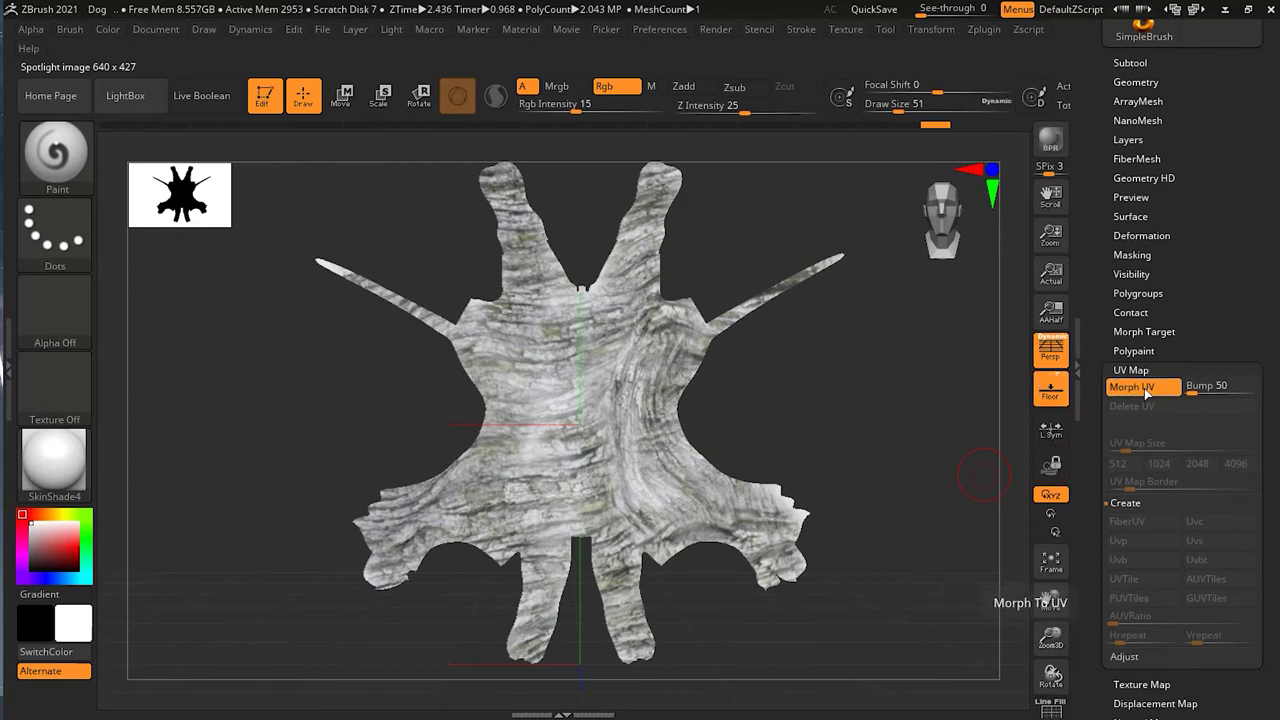
# Step: Morph the flattened UV layout back into the 3D dog and turn the model to a straight front view
pyautogui.click(1145, 389)
pyautogui.moveTo(895, 545); pyautogui.dragTo(850, 522)
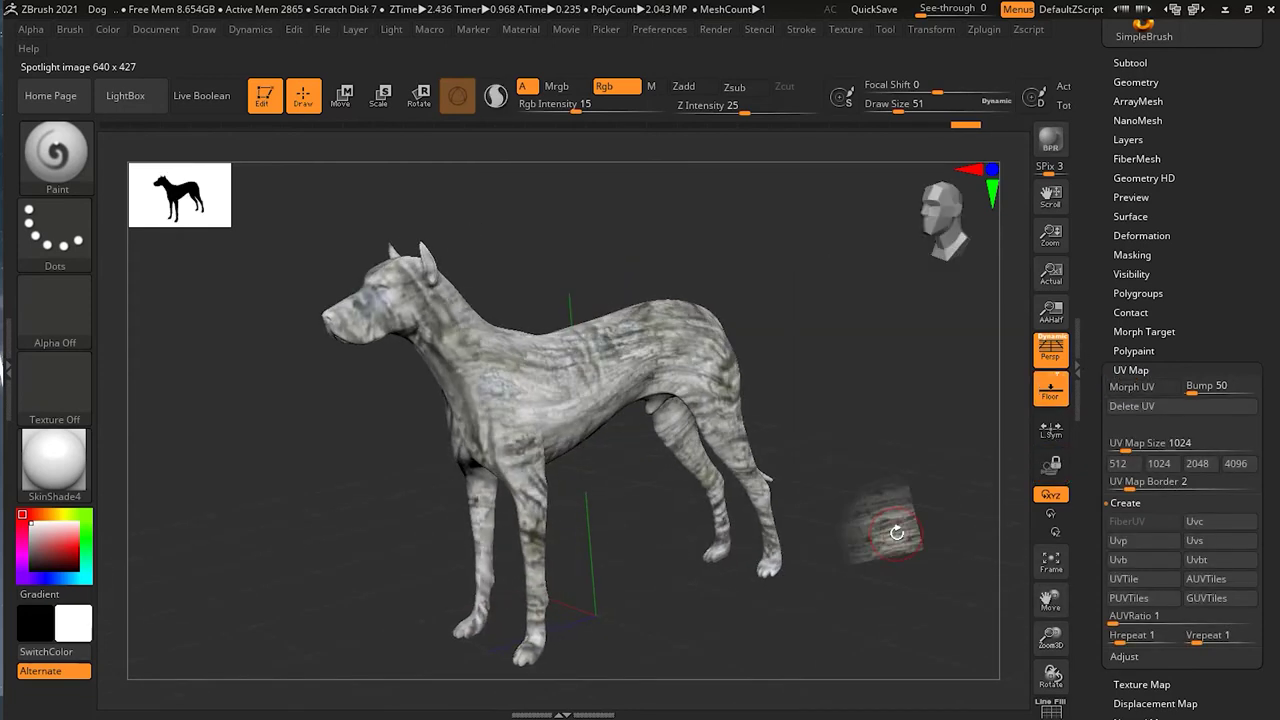
pyautogui.moveTo(665, 560); pyautogui.dragTo(596, 490)
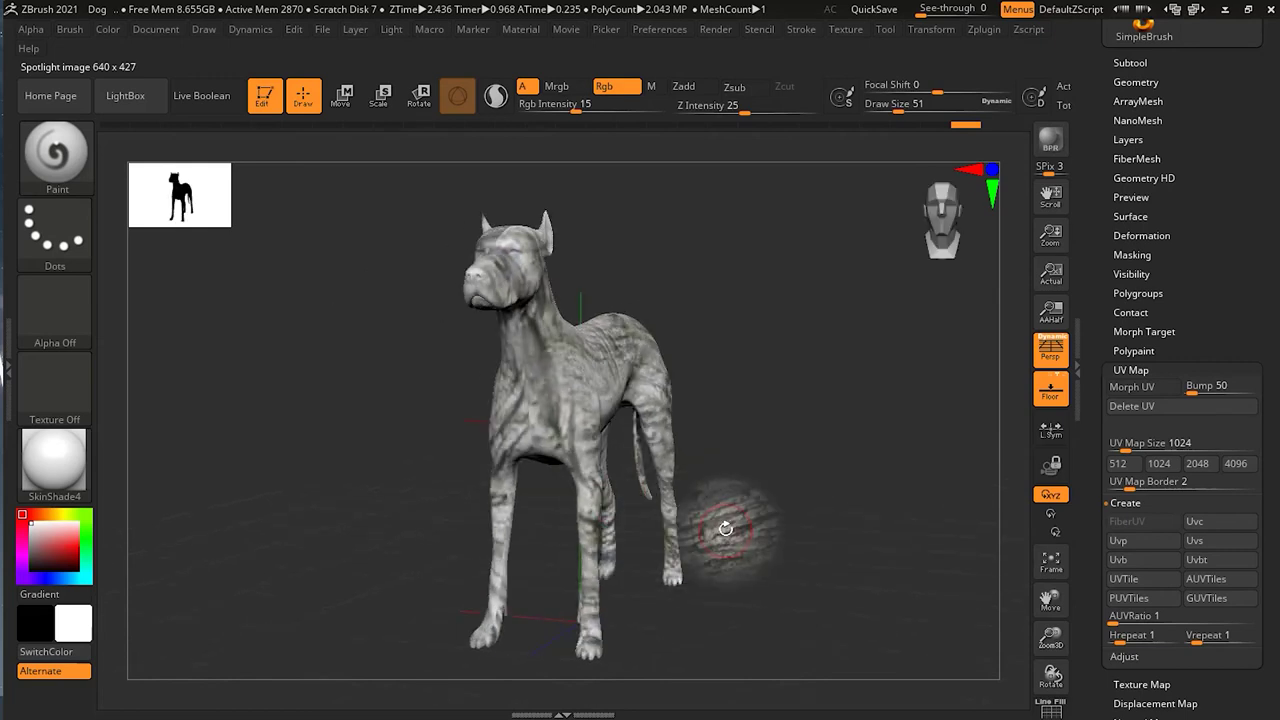
pyautogui.press('shift')
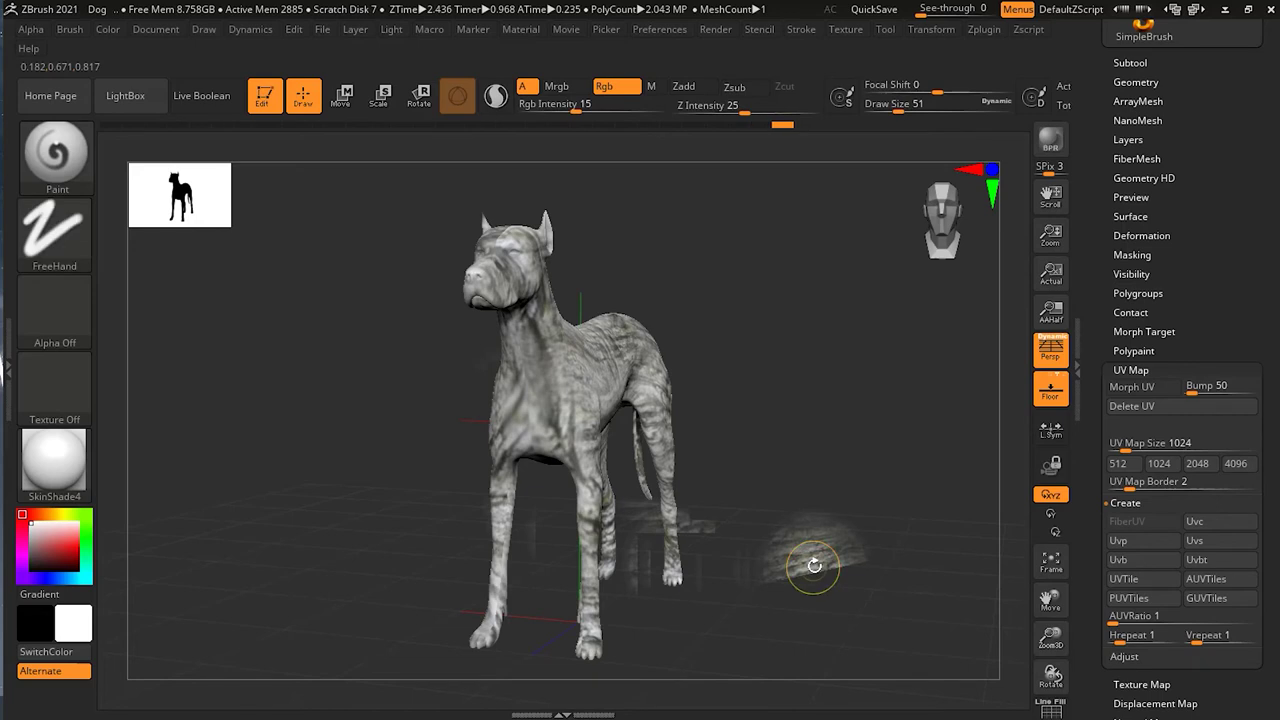
pyautogui.keyDown('shift'); pyautogui.moveTo(794, 526); pyautogui.dragTo(814, 531); pyautogui.keyUp('shift')
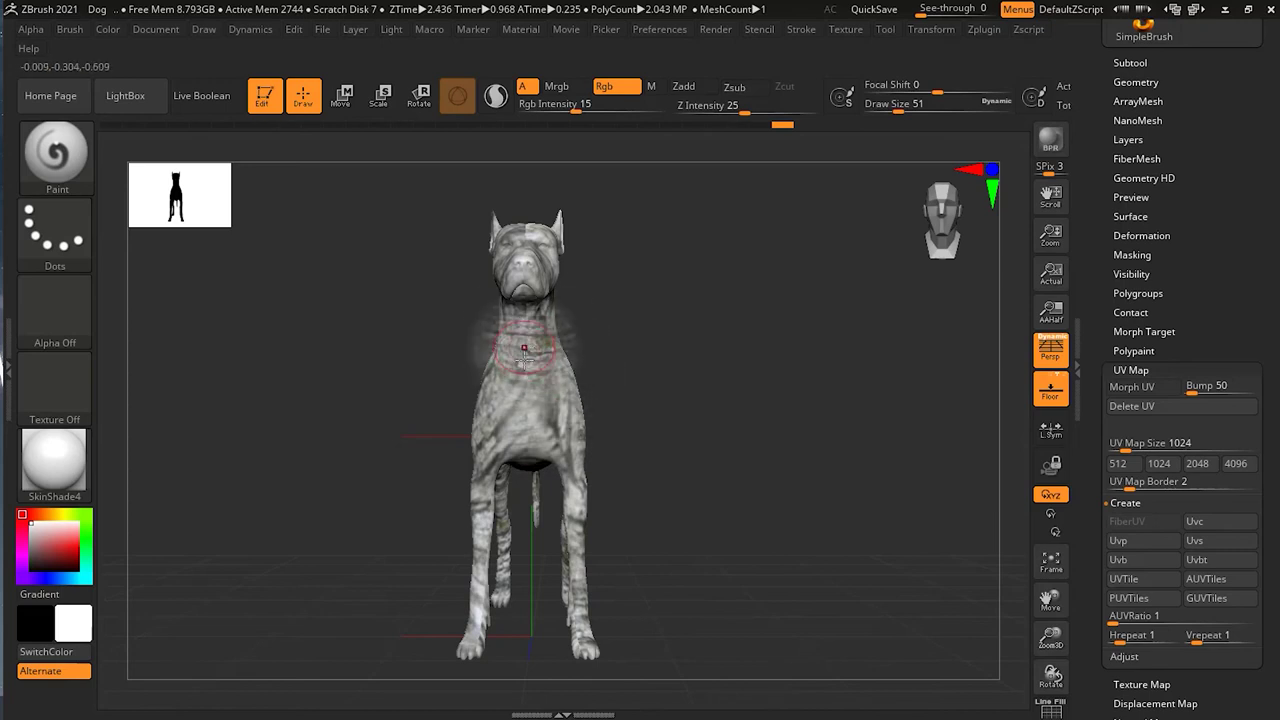
# Step: Examine the bark coverage on the dog's underside and side, and compare it with the Spotlight image overlay
pyautogui.moveTo(734, 506); pyautogui.dragTo(738, 392)
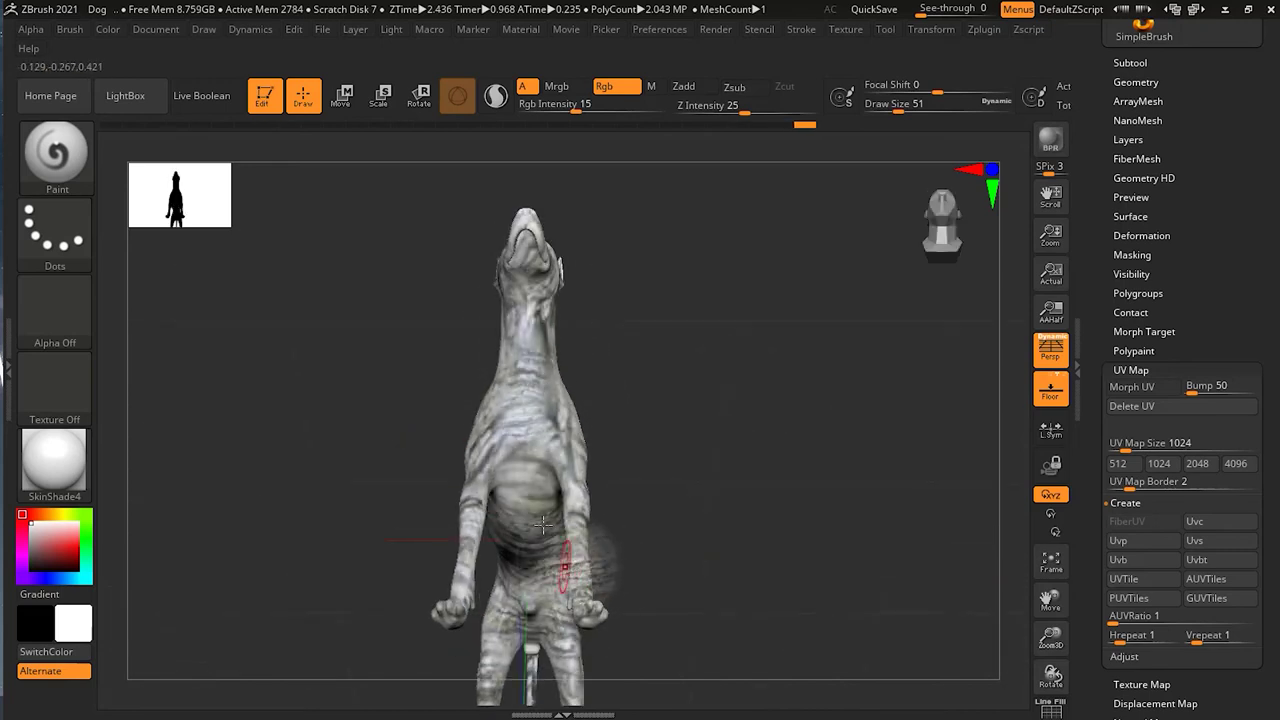
pyautogui.moveTo(740, 530); pyautogui.dragTo(866, 410)
pyautogui.keyDown('ctrl'); pyautogui.moveTo(800, 537); pyautogui.dragTo(671, 566, button='right'); pyautogui.keyUp('ctrl')
pyautogui.moveTo(671, 566); pyautogui.dragTo(703, 600)
pyautogui.keyDown('alt'); pyautogui.moveTo(829, 476); pyautogui.dragTo(800, 294); pyautogui.keyUp('alt')
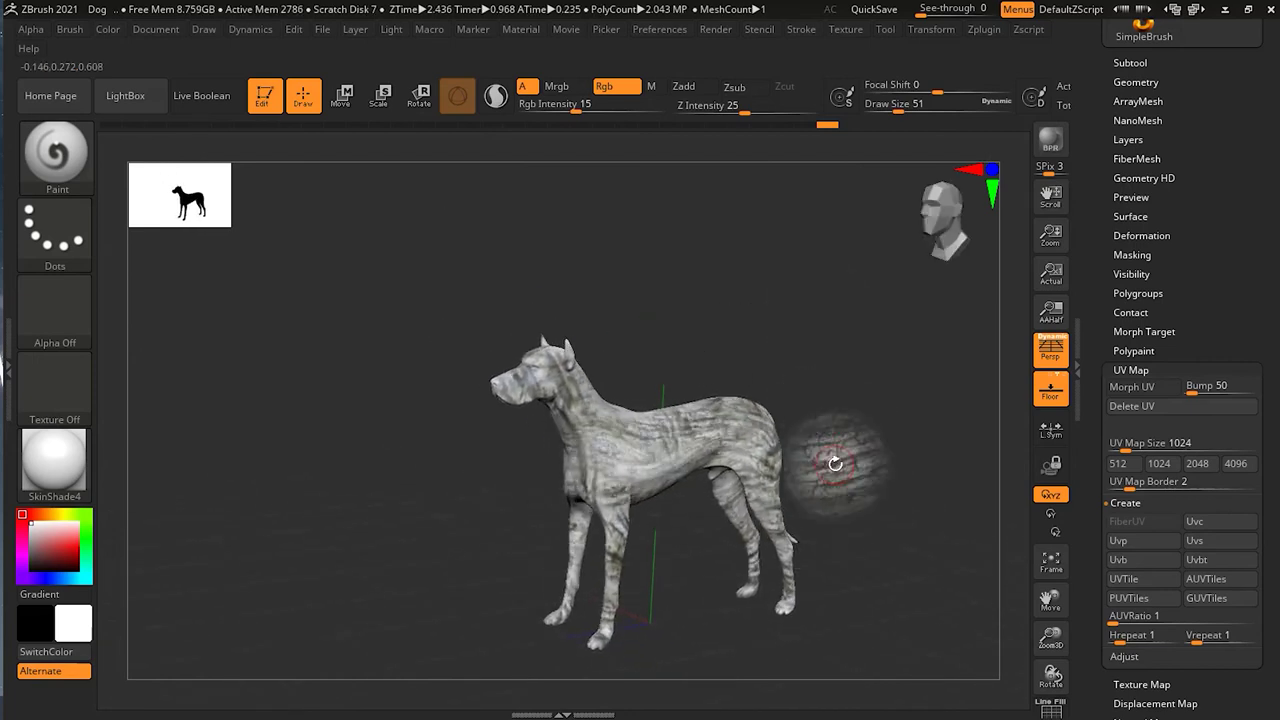
pyautogui.hotkey('shift', 'z')
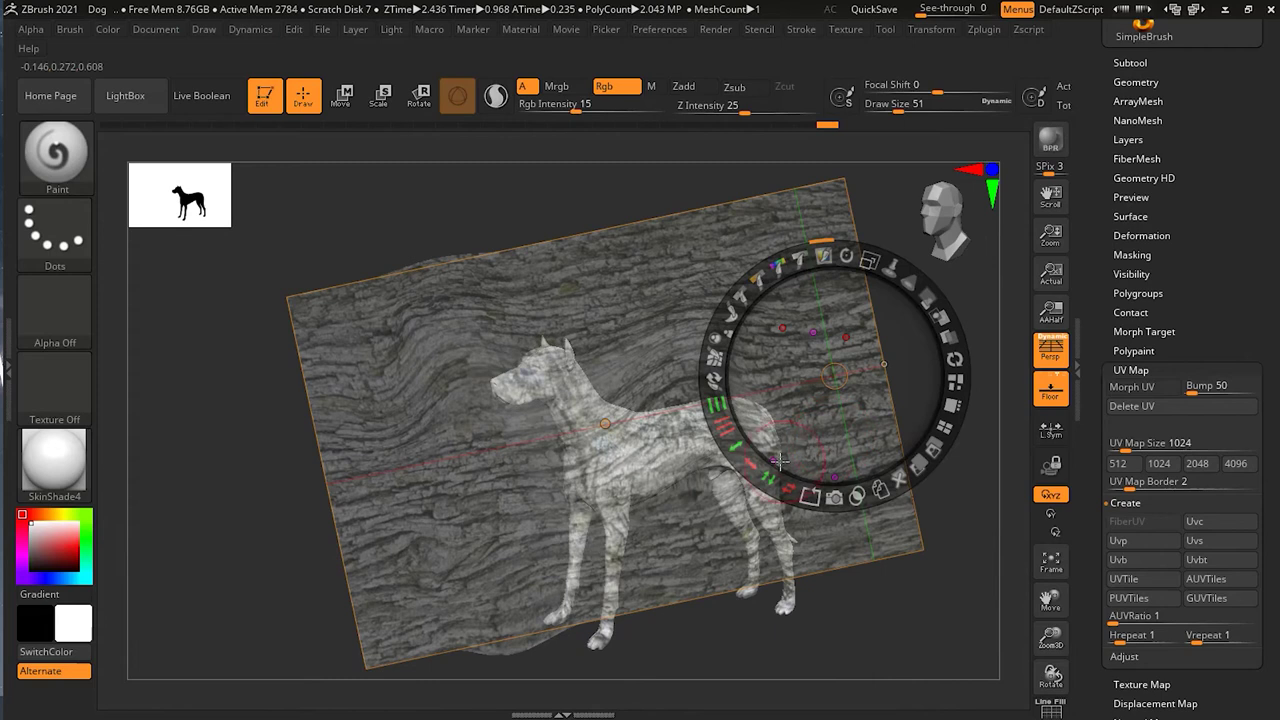
pyautogui.press('z')
pyautogui.moveTo(837, 477)
pyautogui.keyDown('alt'); pyautogui.mouseDown()
pyautogui.moveTo(814, 420)
pyautogui.moveTo(848, 417)
pyautogui.moveTo(898, 359)
pyautogui.moveTo(860, 390)
pyautogui.mouseUp(); pyautogui.keyUp('alt')
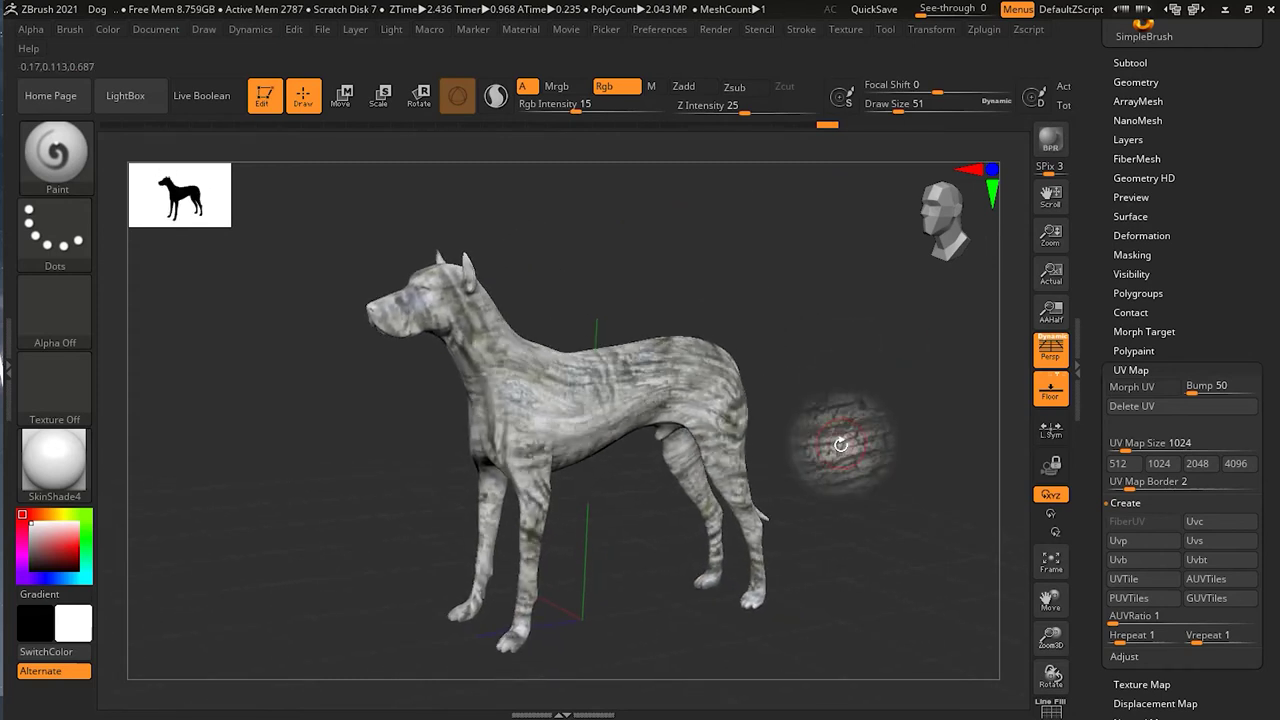
# Step: Show Spotlight, enlarge the bark image slightly, and choose the world map Texture 24 as the current texture
pyautogui.hotkey('shift', 'z')
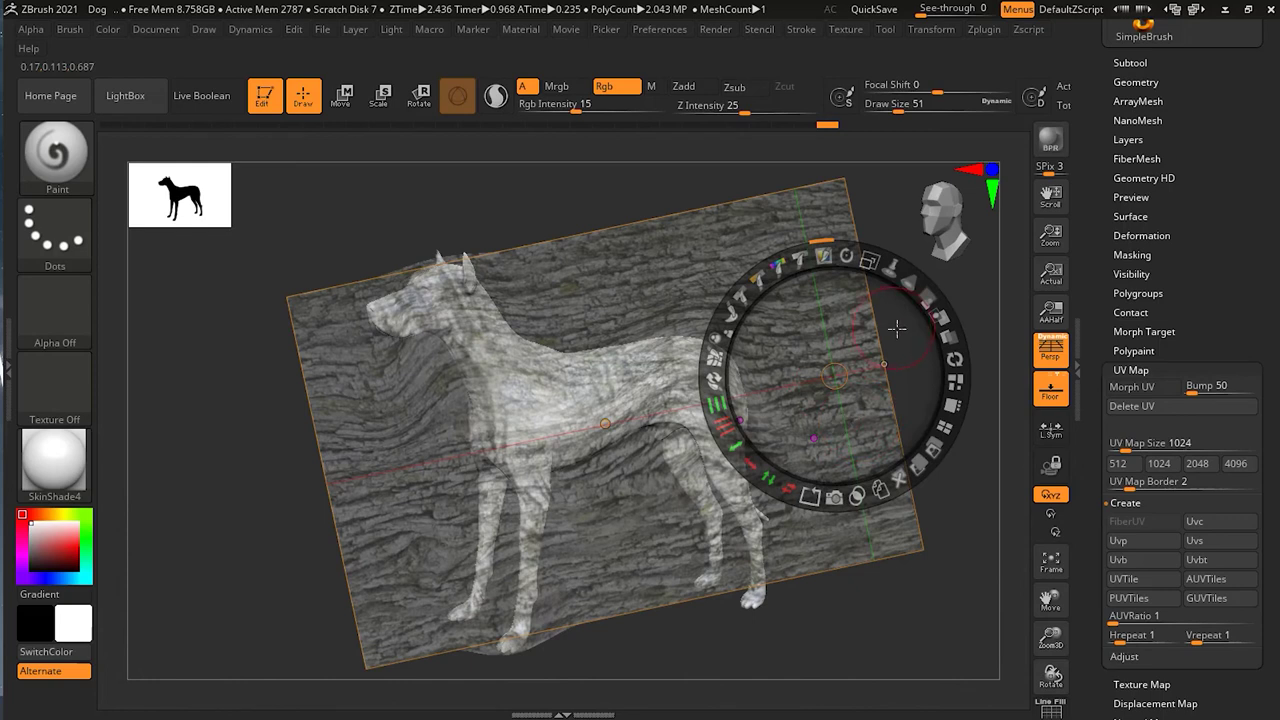
pyautogui.moveTo(870, 260)
pyautogui.mouseDown()
pyautogui.moveTo(888, 270)
pyautogui.moveTo(874, 282)
pyautogui.mouseUp()
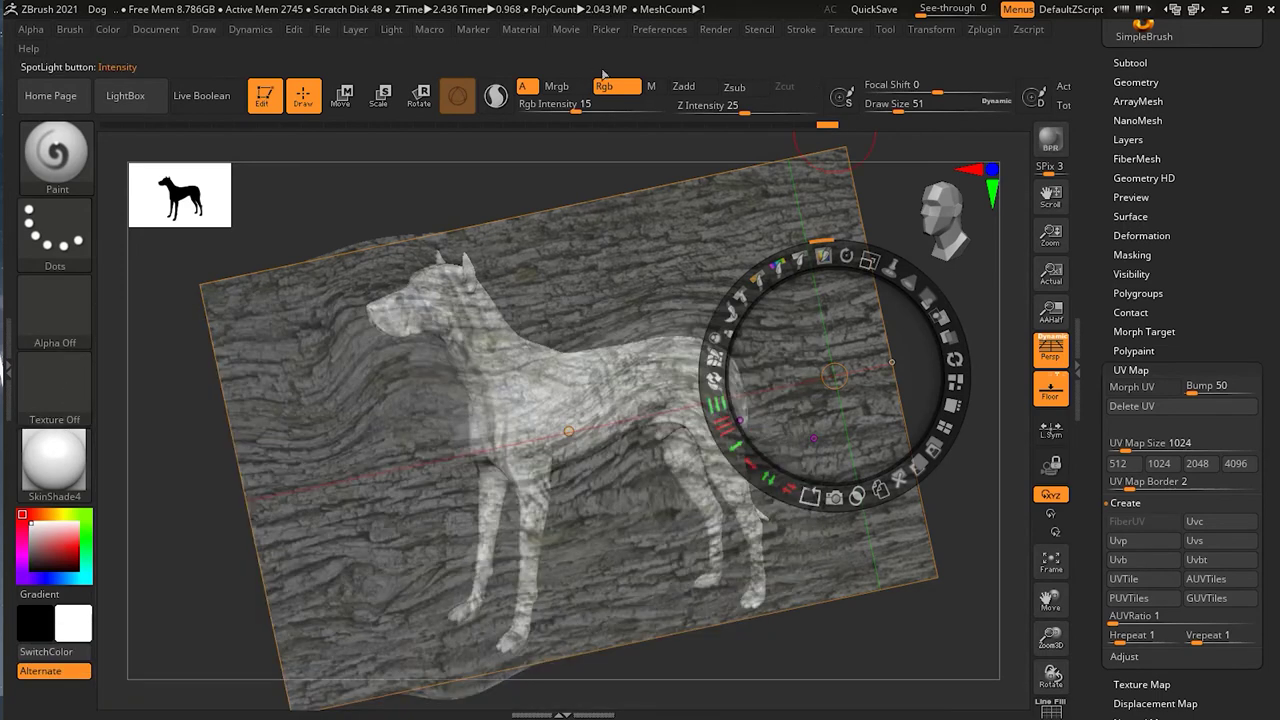
pyautogui.click(86, 402)
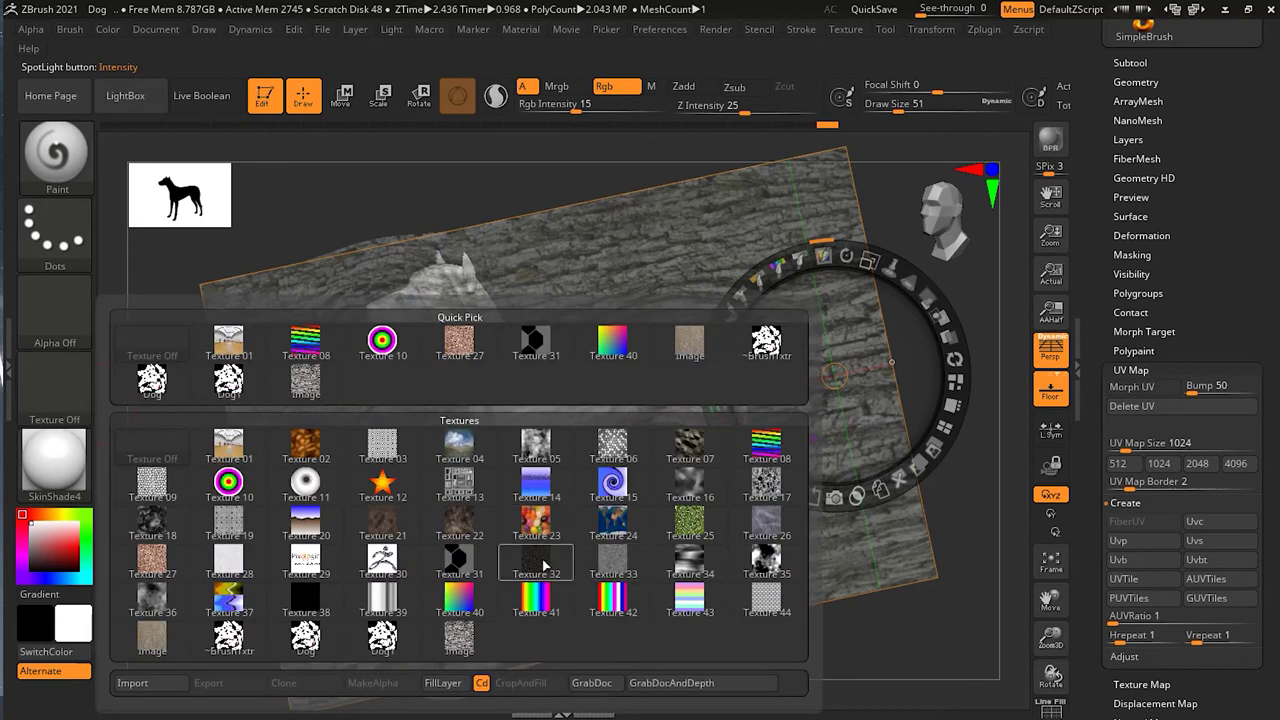
pyautogui.moveTo(463, 522)
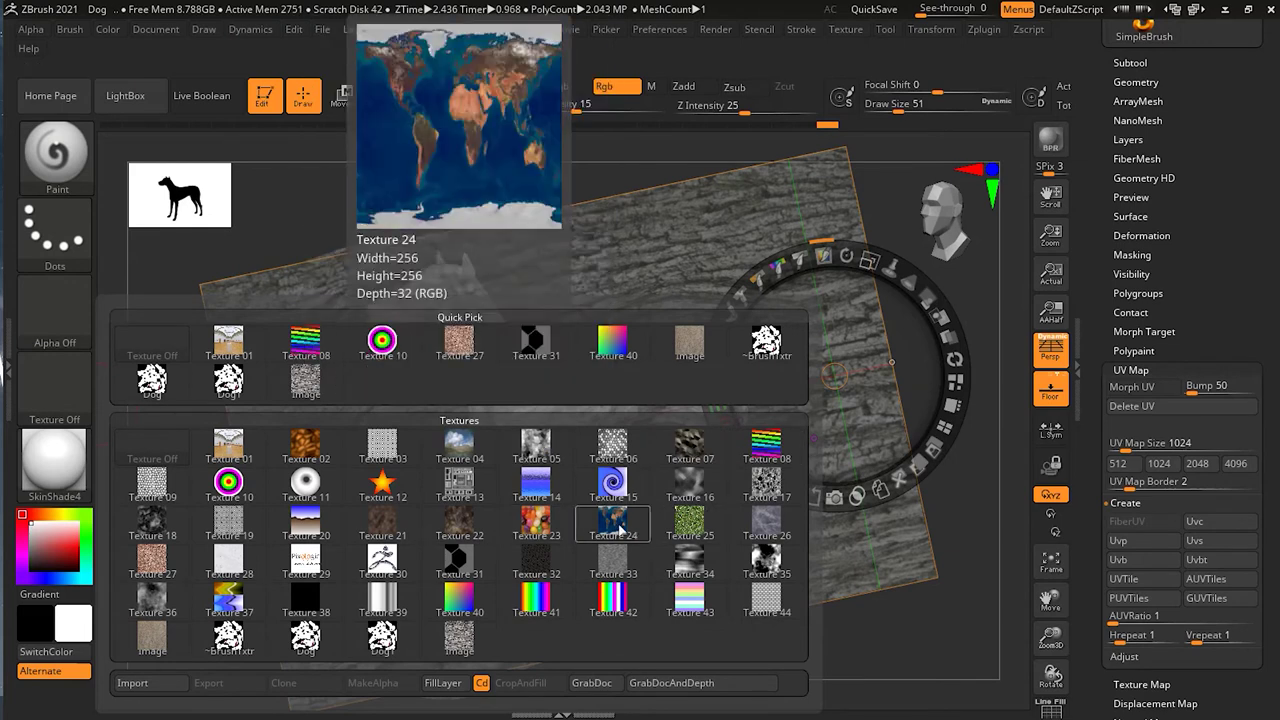
pyautogui.click(620, 528)
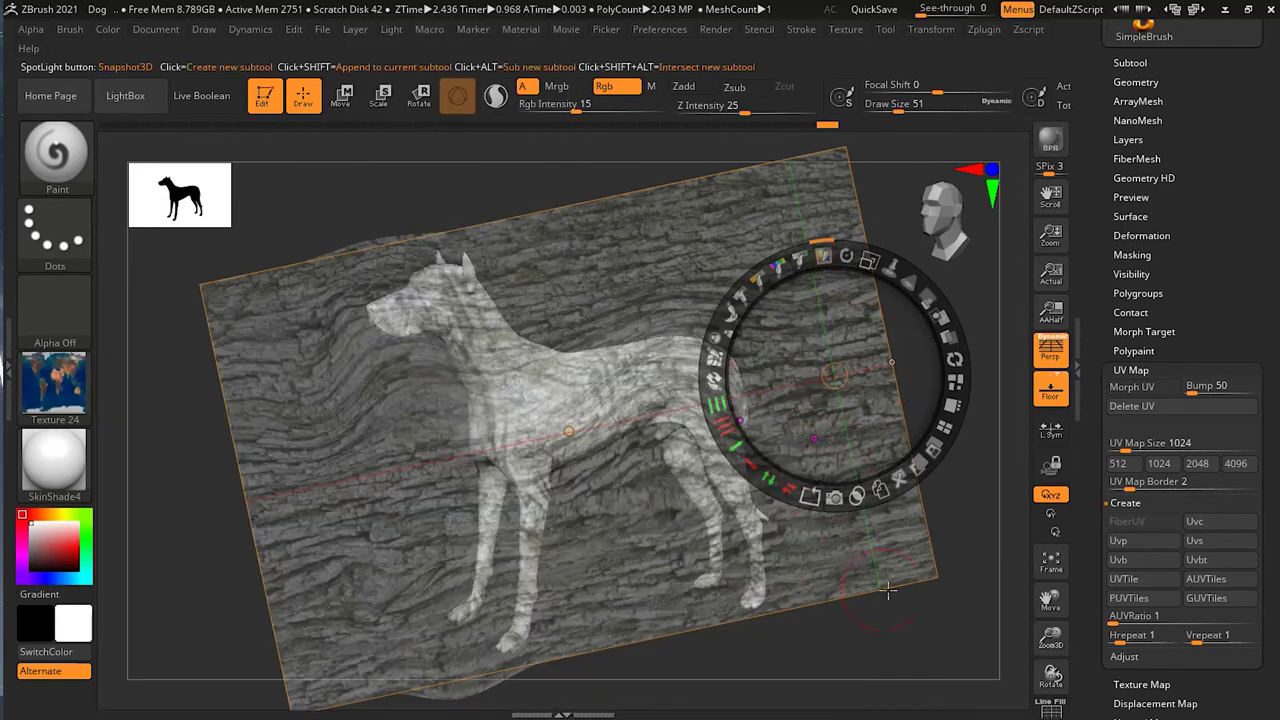
# Step: Add the Texture 24 world map to Spotlight alongside the bark image
pyautogui.moveTo(877, 617); pyautogui.dragTo(876, 618)
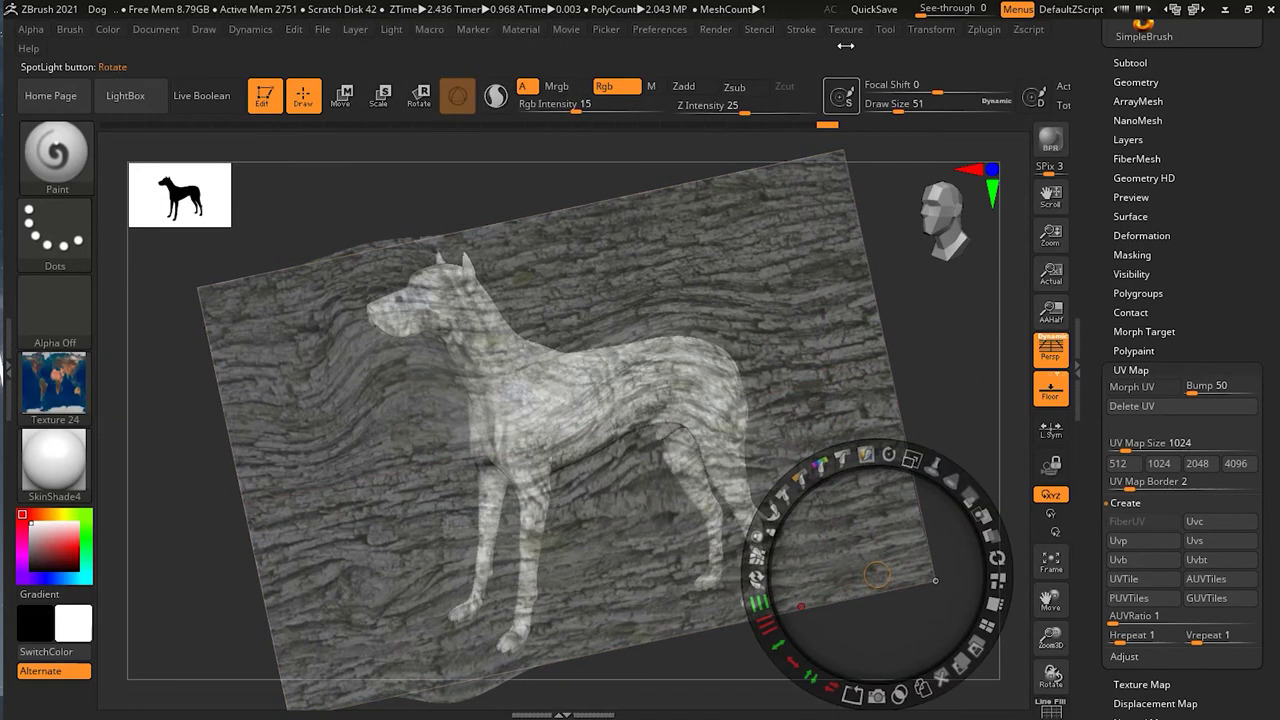
pyautogui.click(845, 29)
pyautogui.moveTo(884, 205)
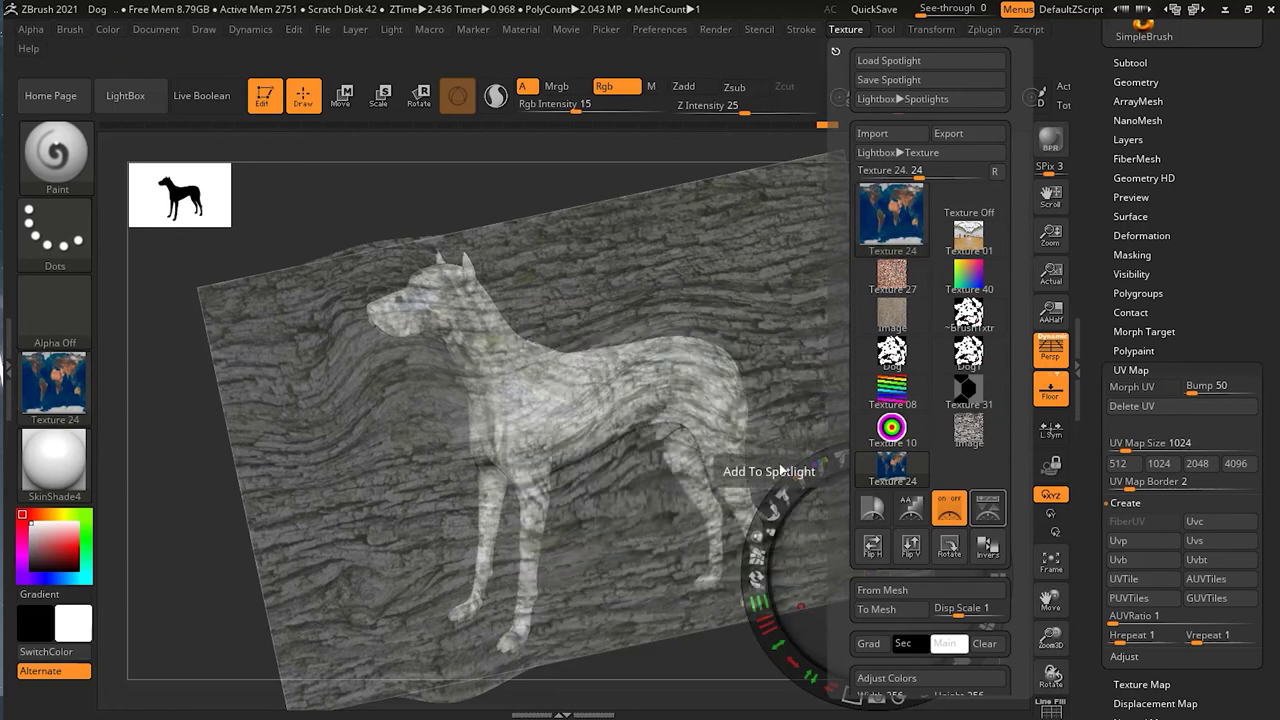
pyautogui.click(840, 29)
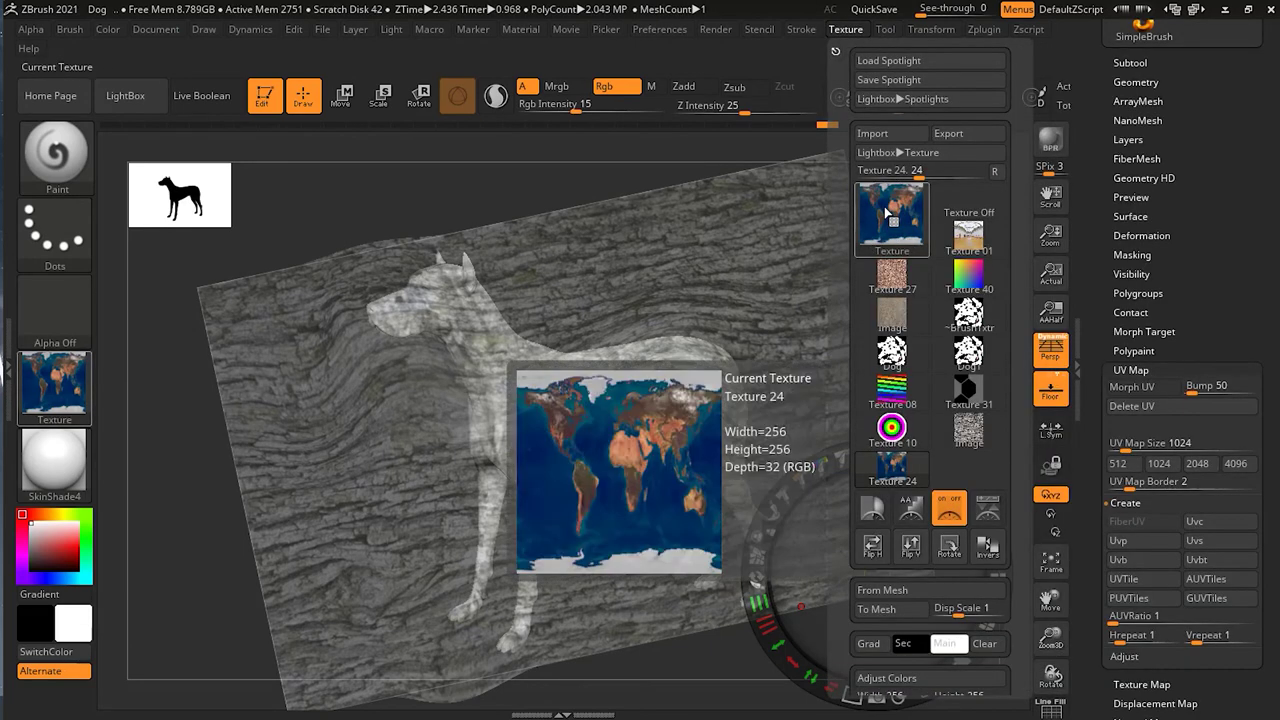
pyautogui.click(988, 512)
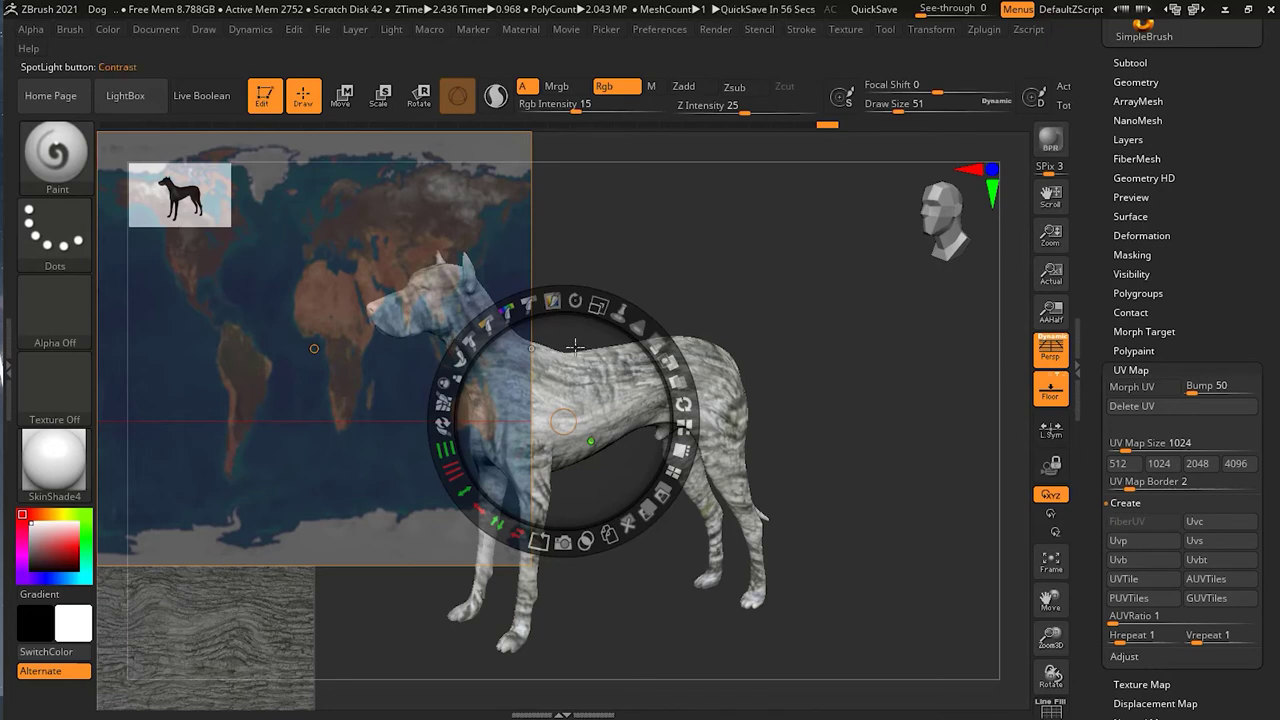
# Step: Move the bark image onto the dog's hindquarters and enlarge it to cover the whole body
pyautogui.click(254, 612)
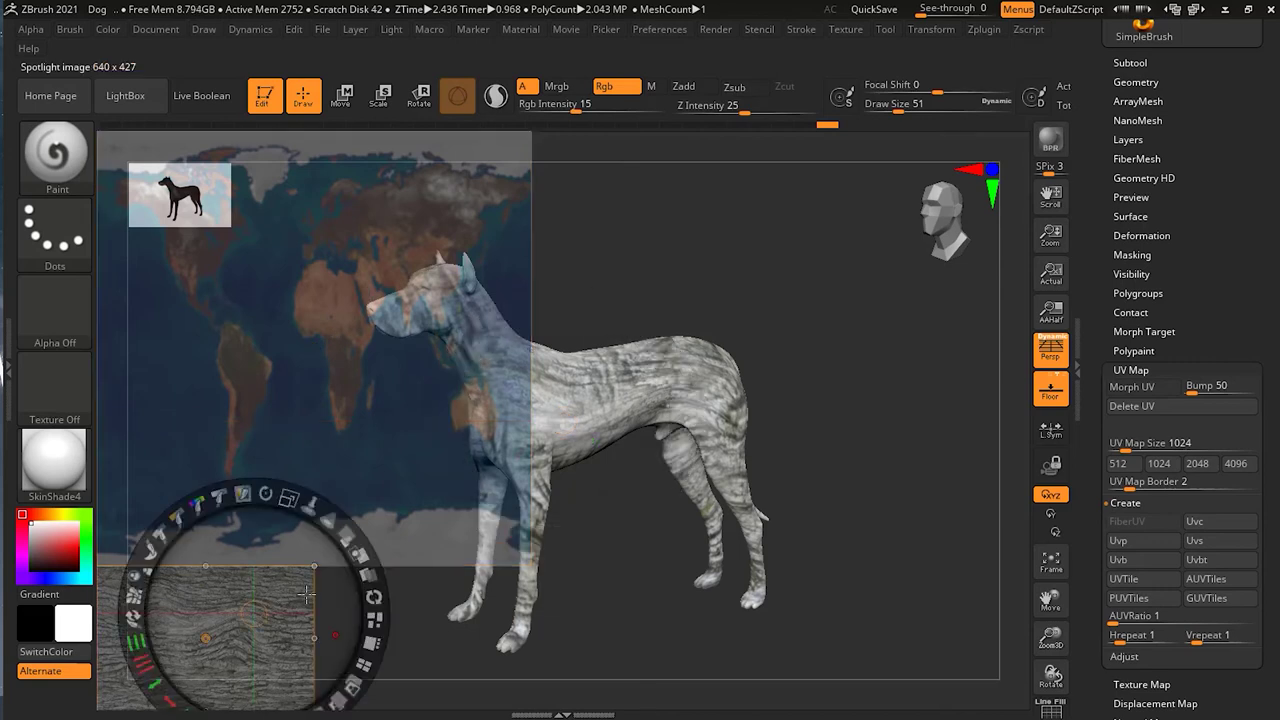
pyautogui.moveTo(290, 590); pyautogui.dragTo(698, 357)
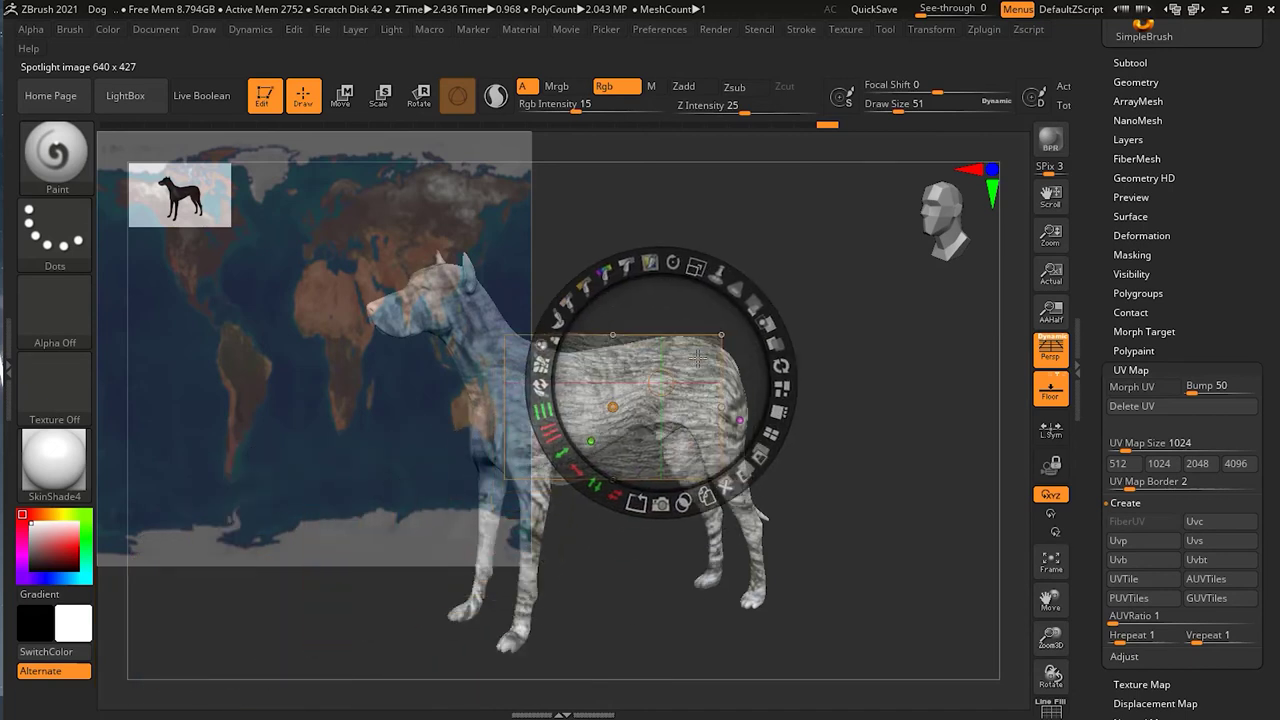
pyautogui.moveTo(783, 392); pyautogui.dragTo(840, 406)
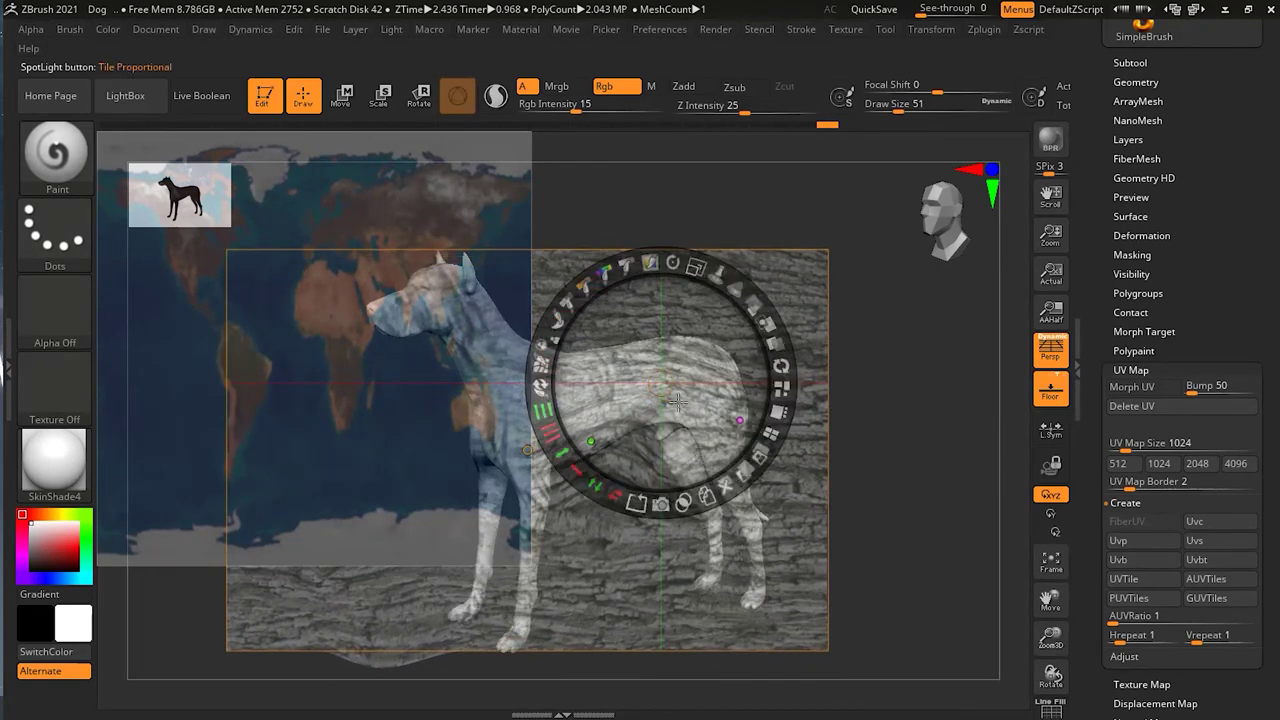
# Step: Hide the Spotlight images and paint the world map onto the dog's head, neck, chest and upper front legs
pyautogui.press('z')
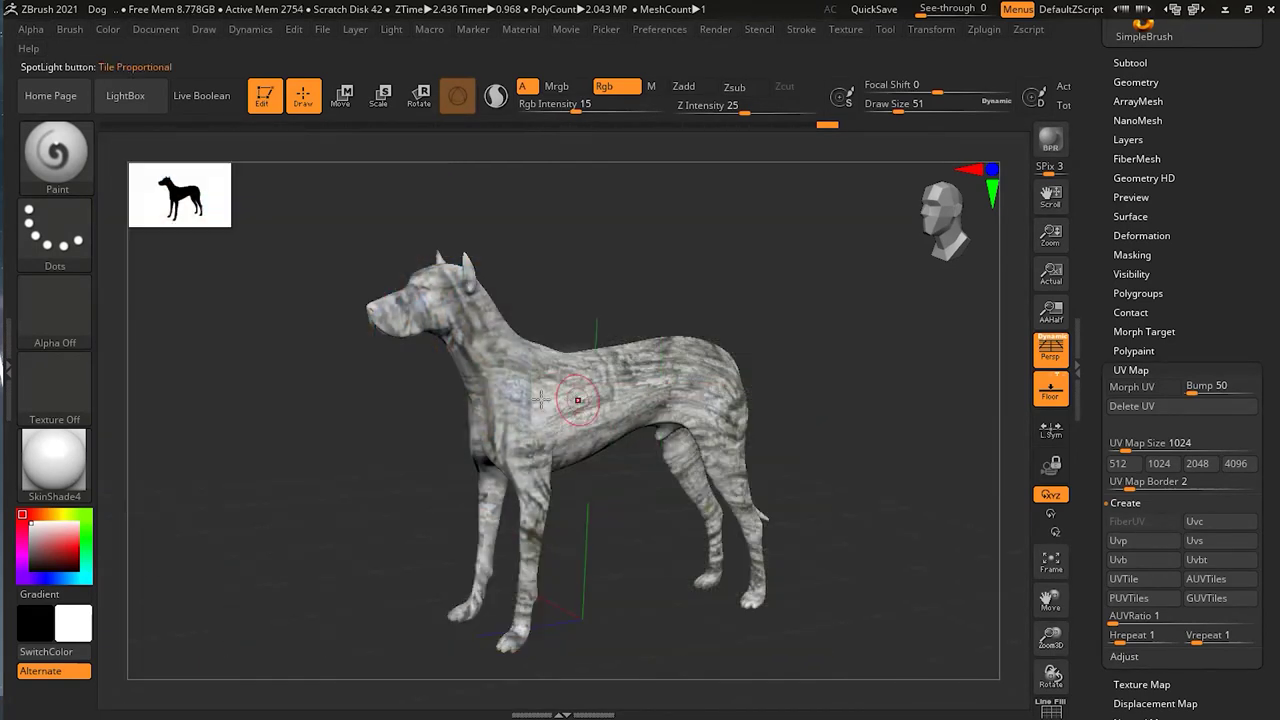
pyautogui.moveTo(494, 358)
pyautogui.mouseDown()
pyautogui.moveTo(522, 465)
pyautogui.moveTo(515, 620)
pyautogui.mouseUp()
pyautogui.moveTo(429, 312)
pyautogui.mouseDown()
pyautogui.moveTo(470, 300)
pyautogui.moveTo(390, 310)
pyautogui.moveTo(410, 300)
pyautogui.moveTo(421, 259)
pyautogui.moveTo(505, 390)
pyautogui.moveTo(520, 470)
pyautogui.moveTo(500, 450)
pyautogui.moveTo(488, 566)
pyautogui.mouseUp()
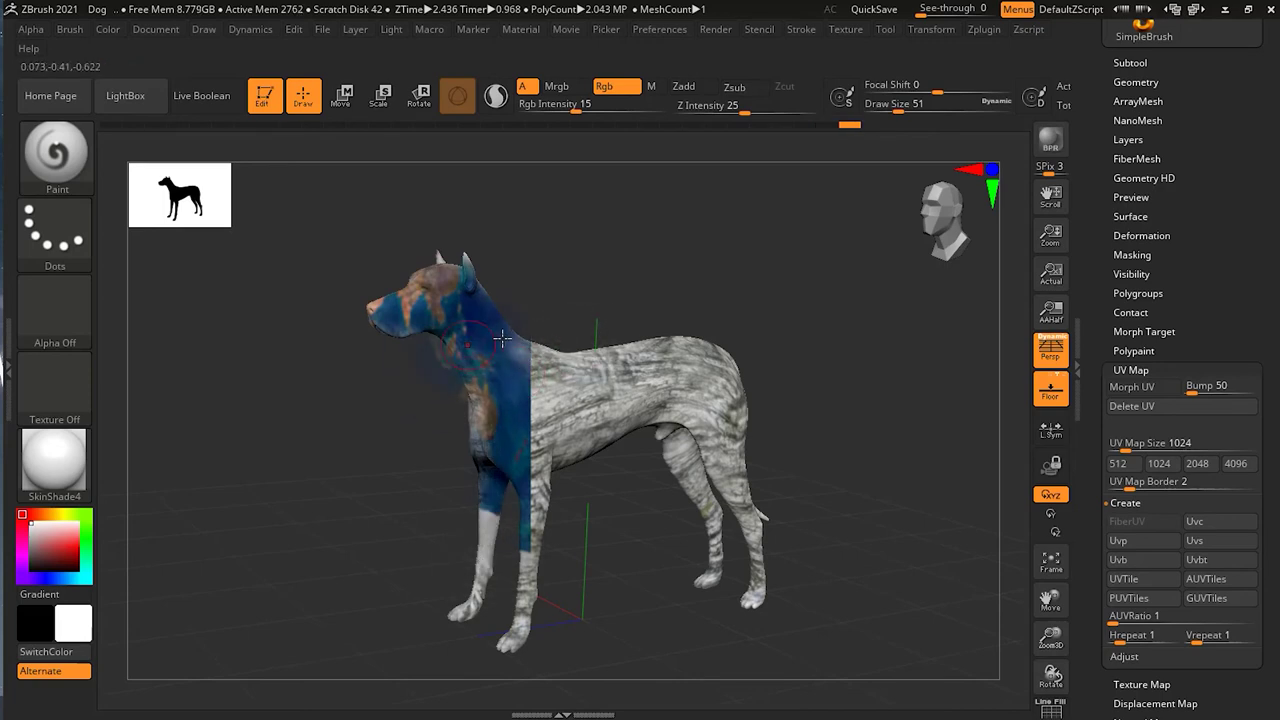
# Step: Show Spotlight, select and shift the world map image, and try the Tile Proportional, Tile Selected and Tile Unified arrangements
pyautogui.hotkey('shift', 'z')
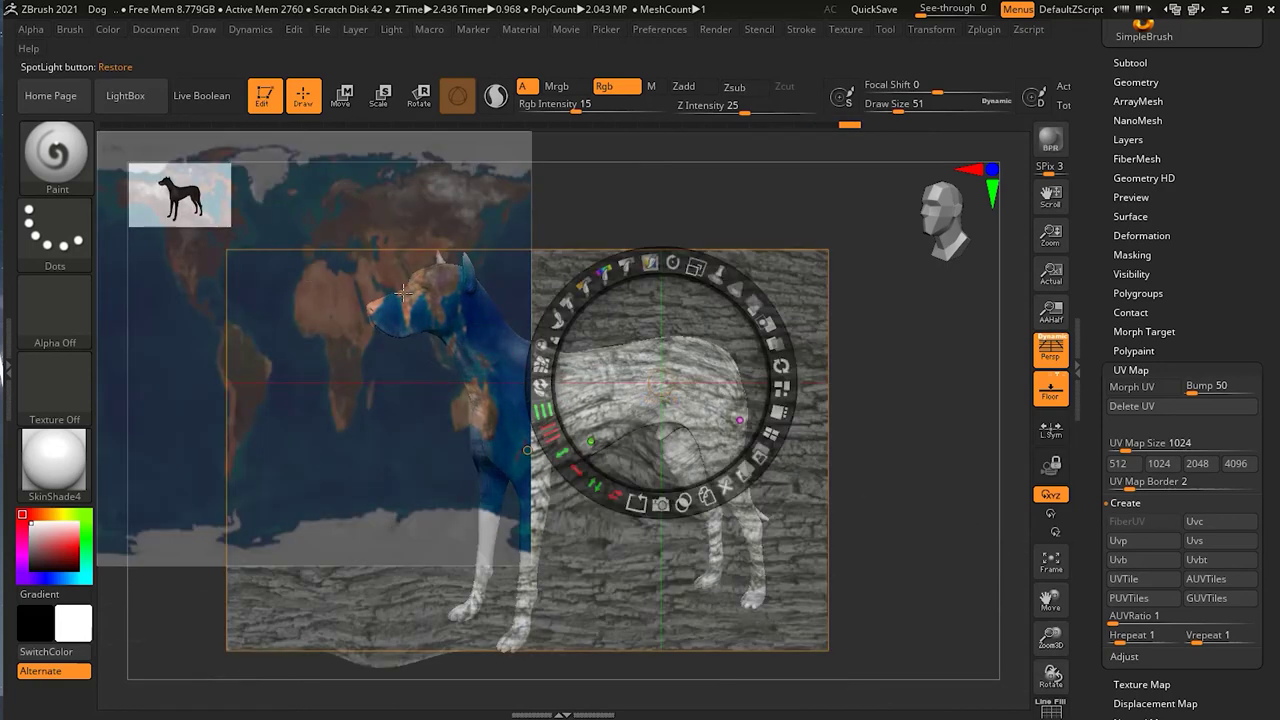
pyautogui.click(360, 203)
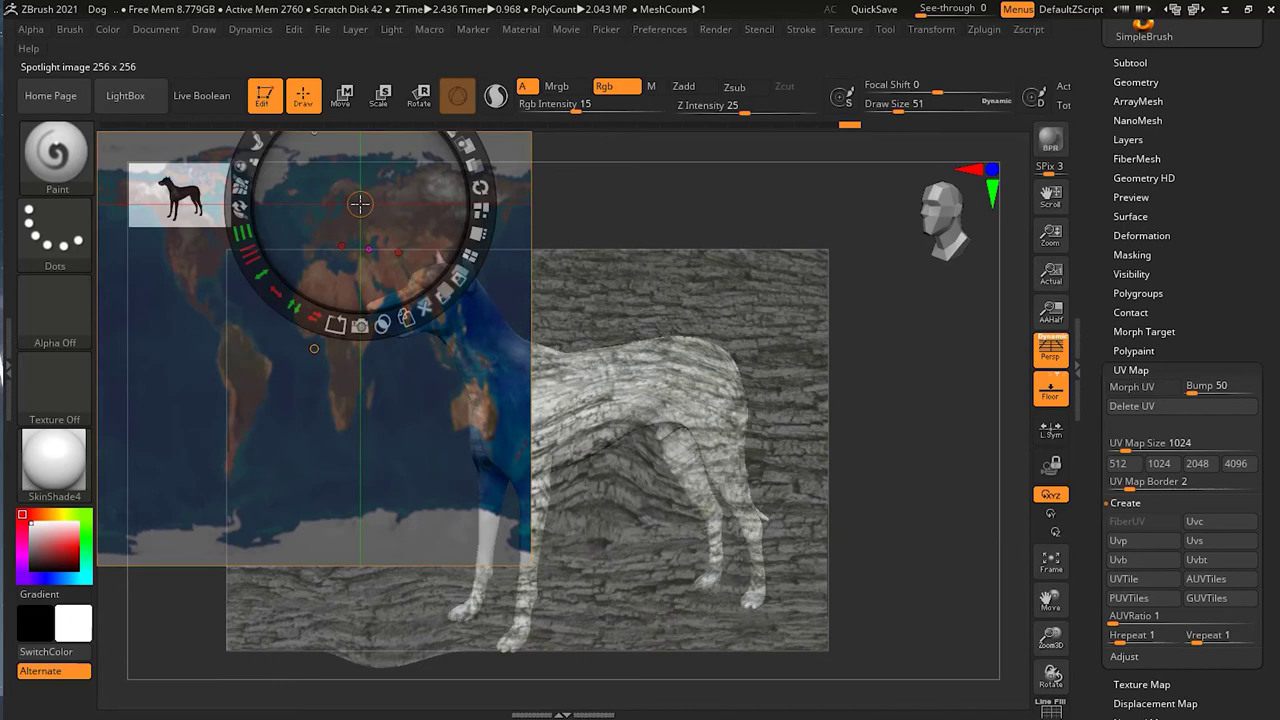
pyautogui.moveTo(343, 245); pyautogui.dragTo(440, 217)
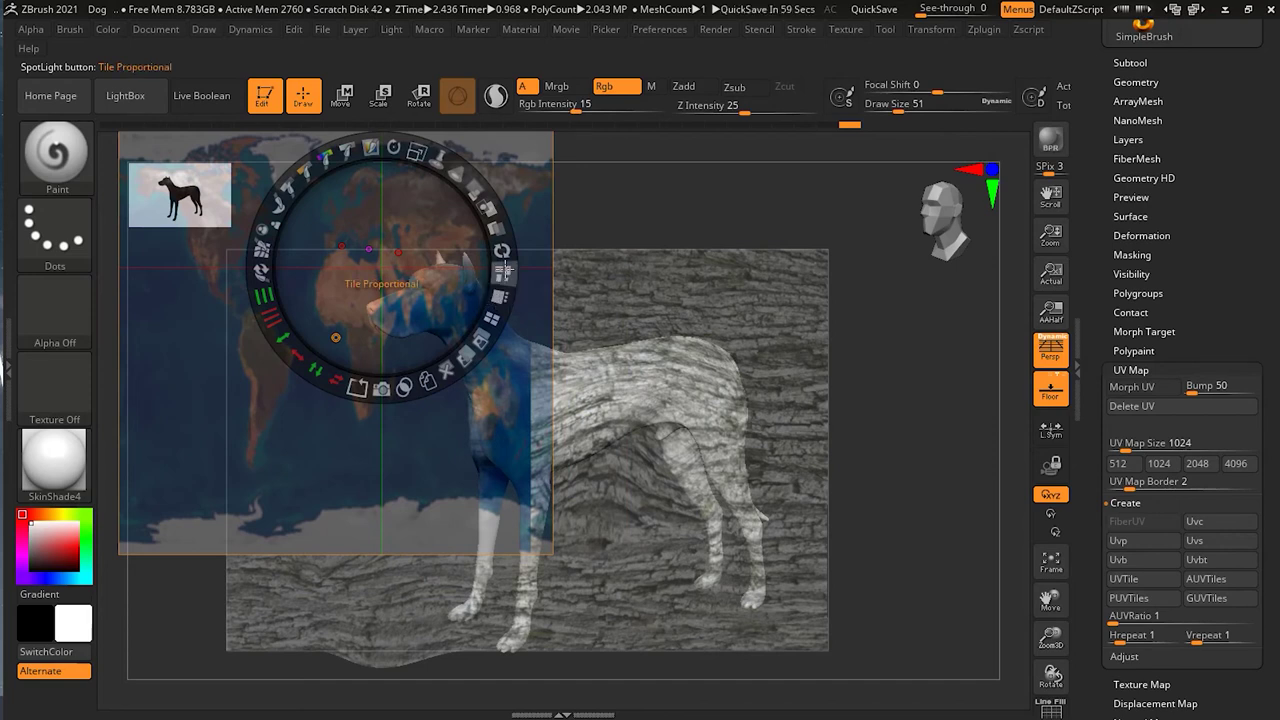
pyautogui.click(503, 270)
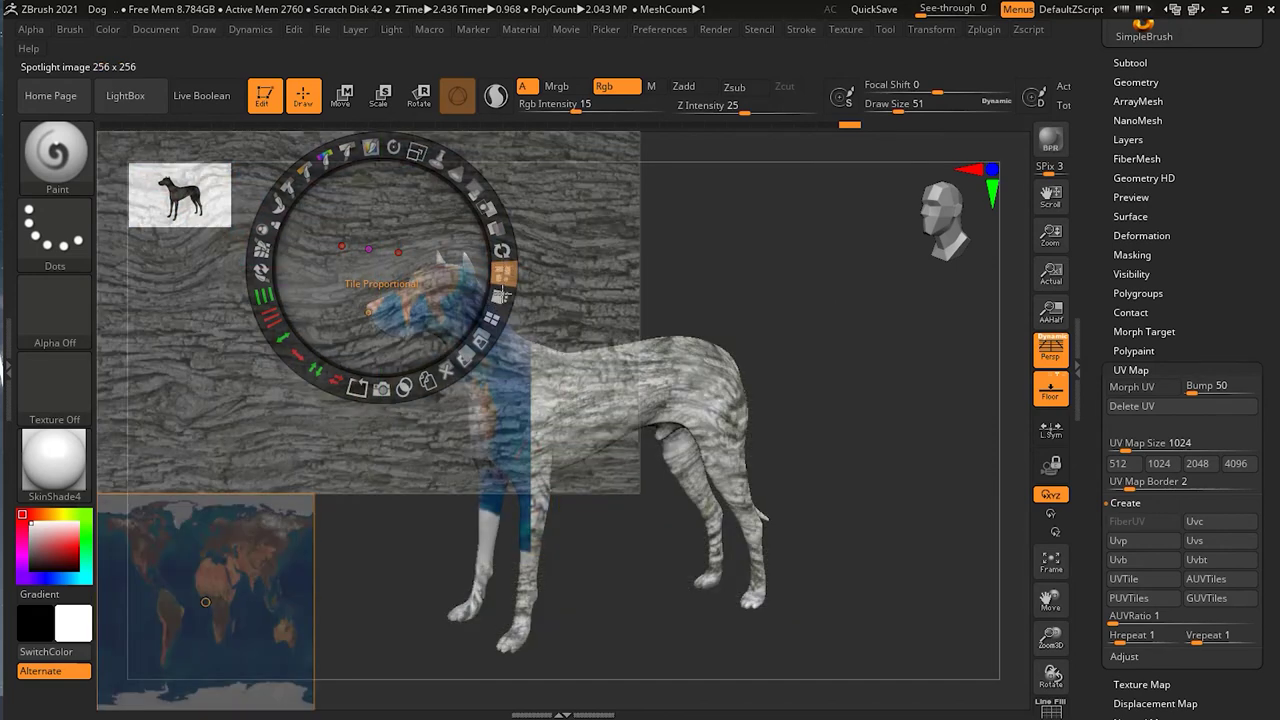
pyautogui.click(500, 296)
pyautogui.click(492, 319)
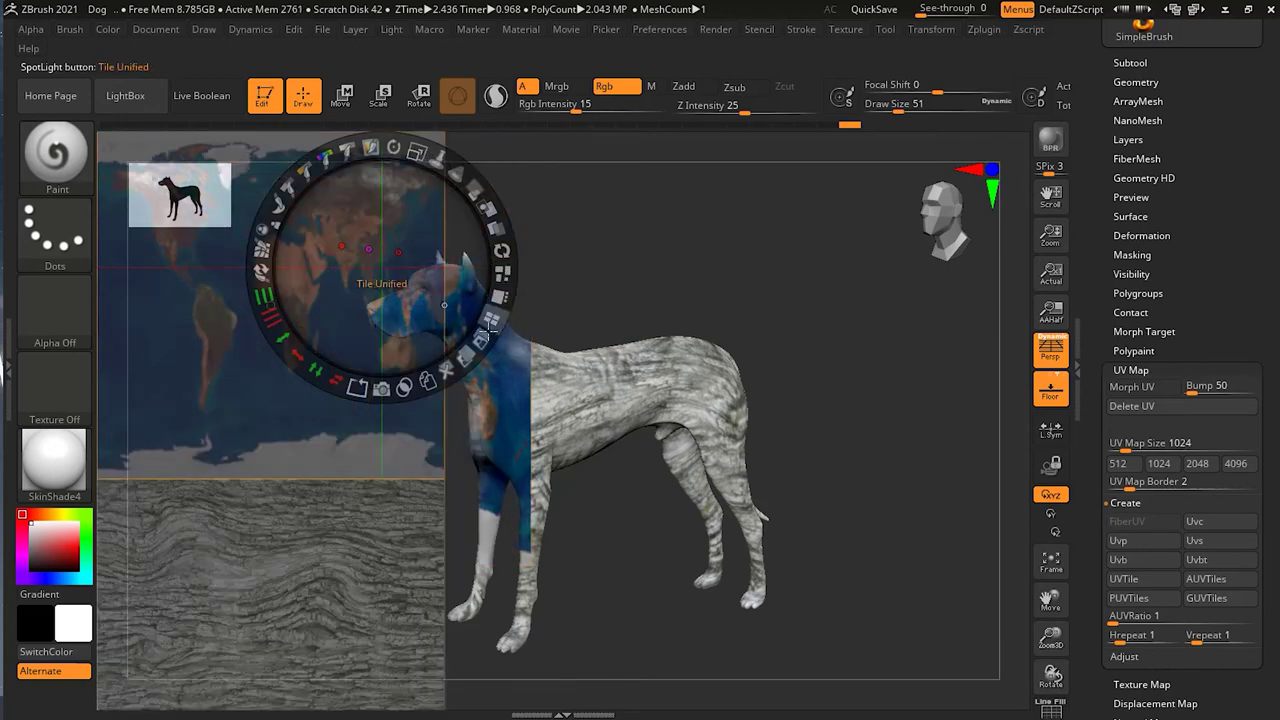
# Step: Adjust the Fade and opacity of the world map image in Spotlight
pyautogui.moveTo(497, 227)
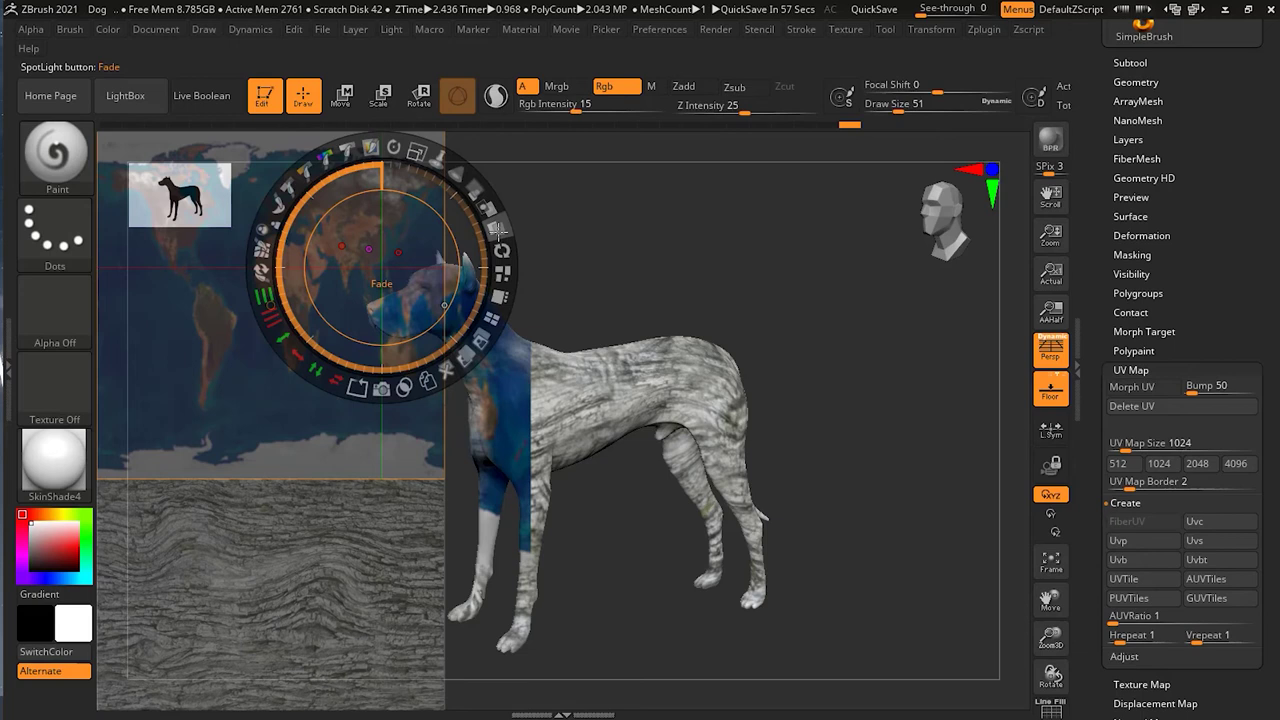
pyautogui.moveTo(497, 228); pyautogui.dragTo(482, 274)
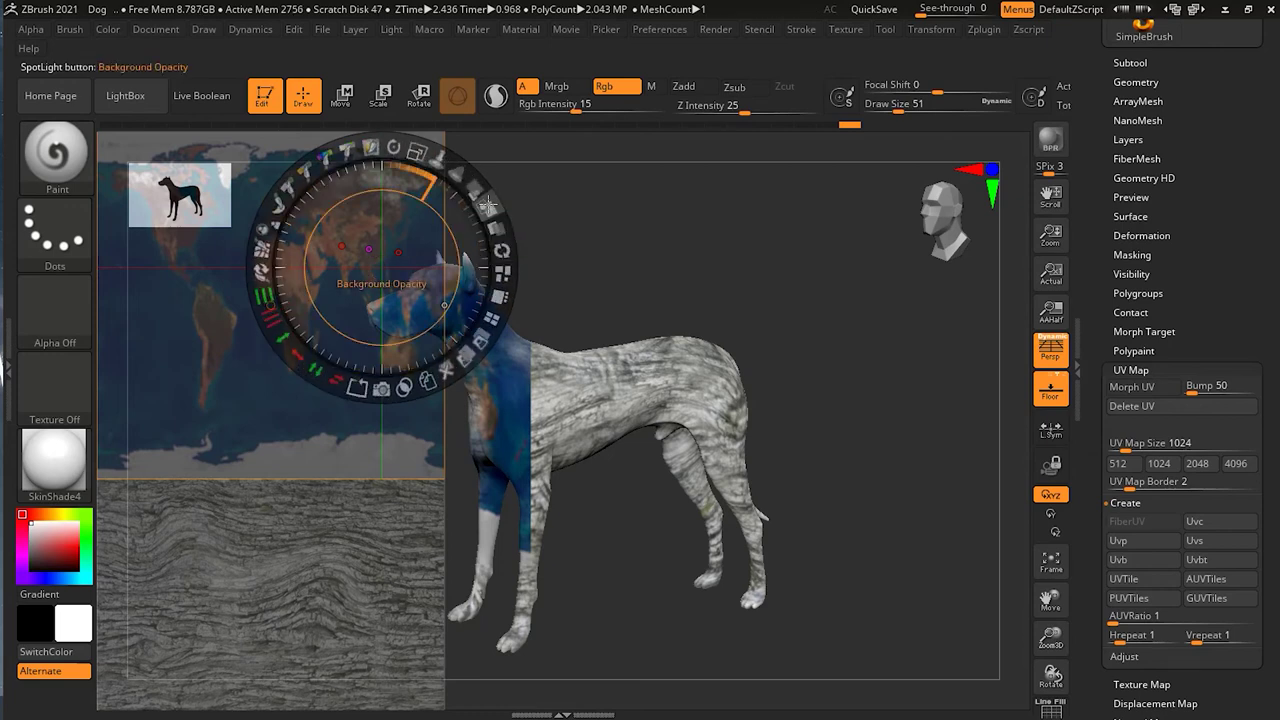
pyautogui.moveTo(474, 188); pyautogui.dragTo(470, 286)
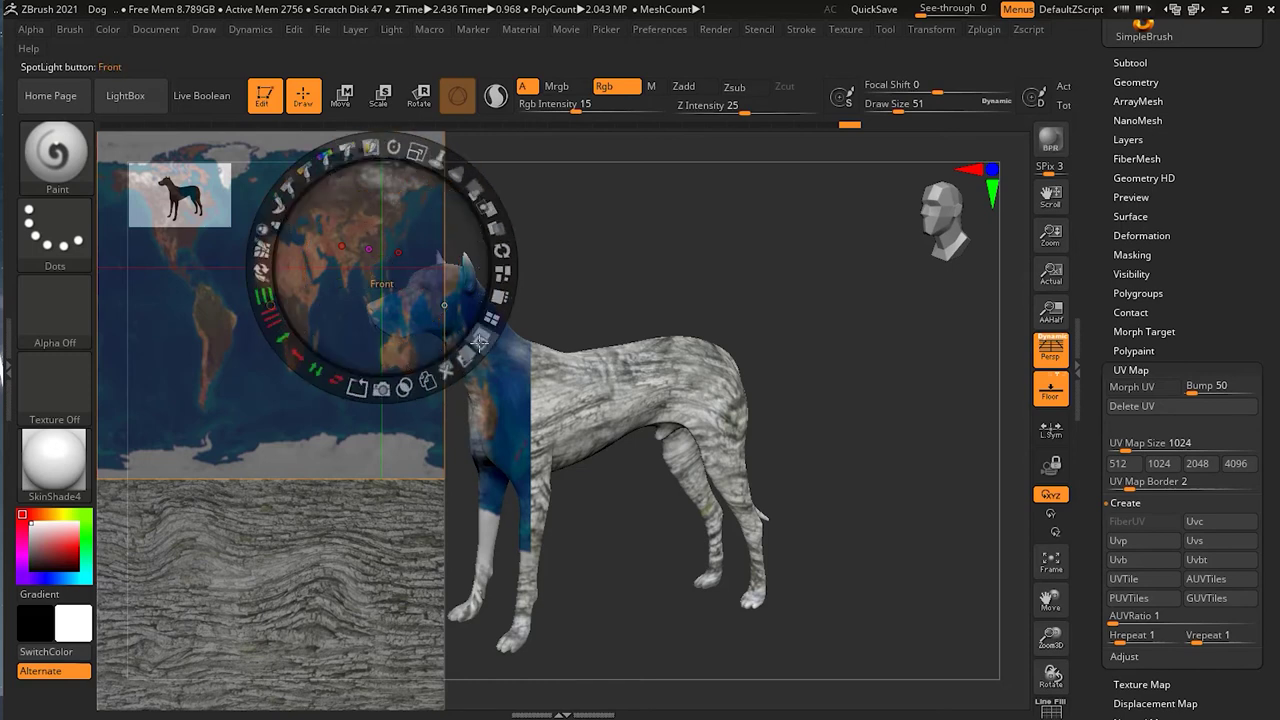
# Step: Move the world map image to overlap the bark, send it behind the bark image, and bring it to the front again
pyautogui.moveTo(261, 400); pyautogui.dragTo(317, 487)
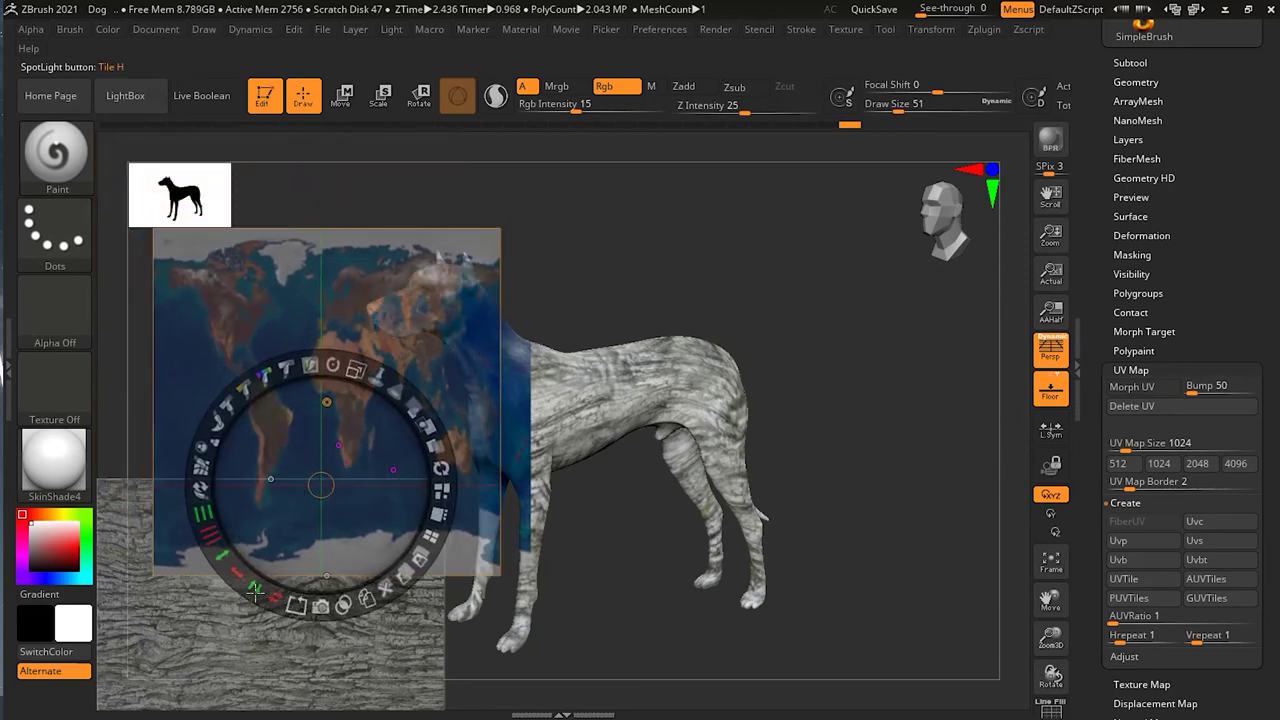
pyautogui.click(403, 577)
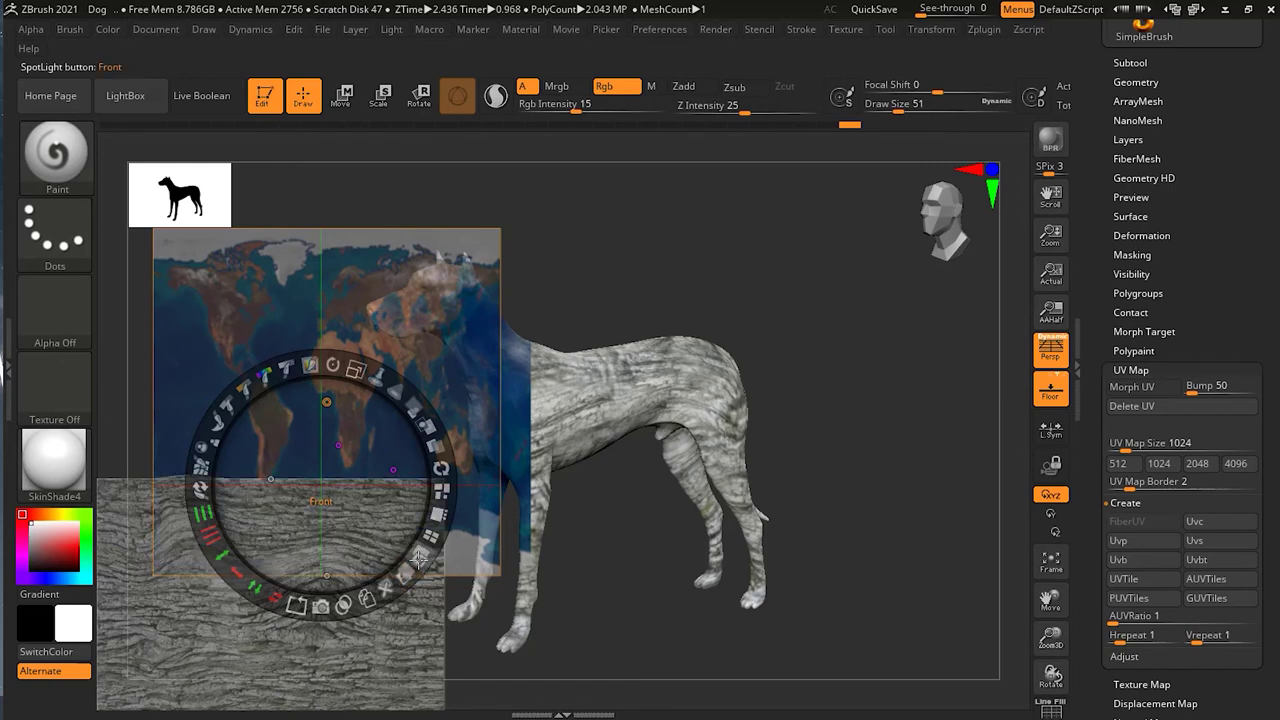
pyautogui.click(418, 560)
# Step: Move and tilt the world map over the dog's head and body, and the bark image over its hind legs
pyautogui.moveTo(380, 524); pyautogui.dragTo(566, 454)
pyautogui.moveTo(530, 295); pyautogui.dragTo(493, 298)
pyautogui.moveTo(333, 598); pyautogui.dragTo(759, 468)
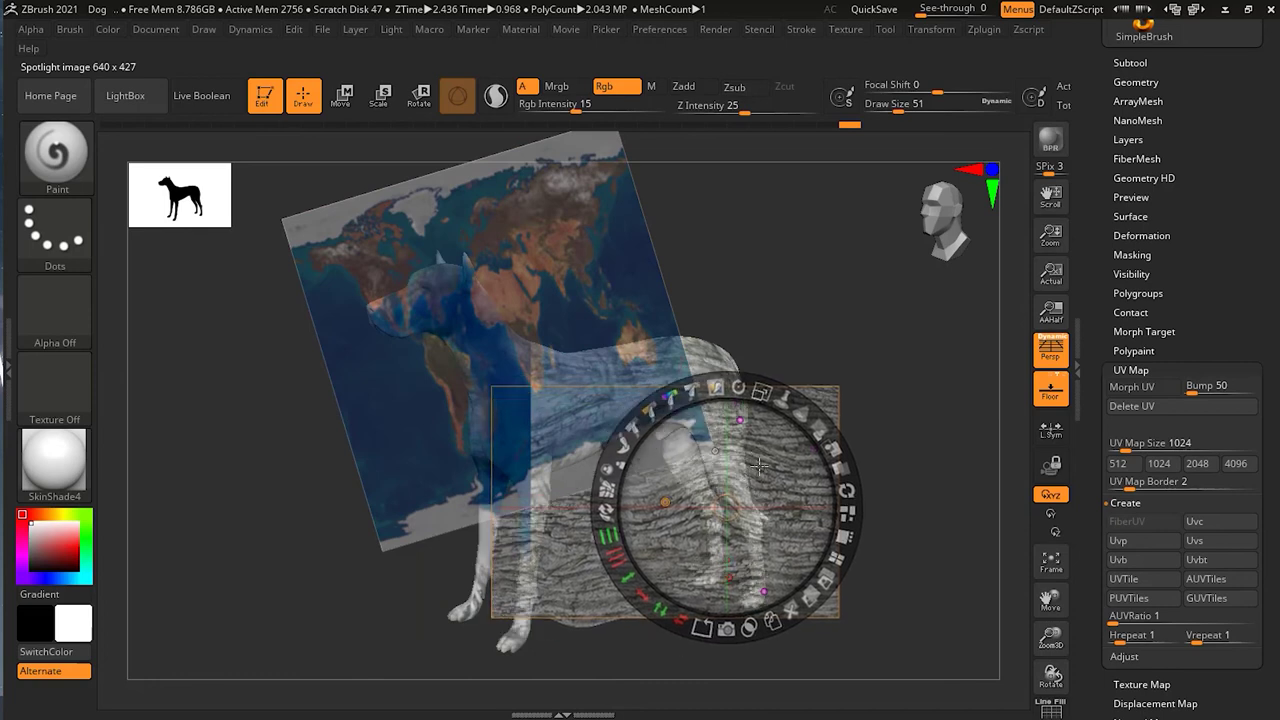
pyautogui.moveTo(738, 388); pyautogui.dragTo(695, 392)
# Step: Choose the reddish speckled Texture 27 as the current texture
pyautogui.click(55, 378)
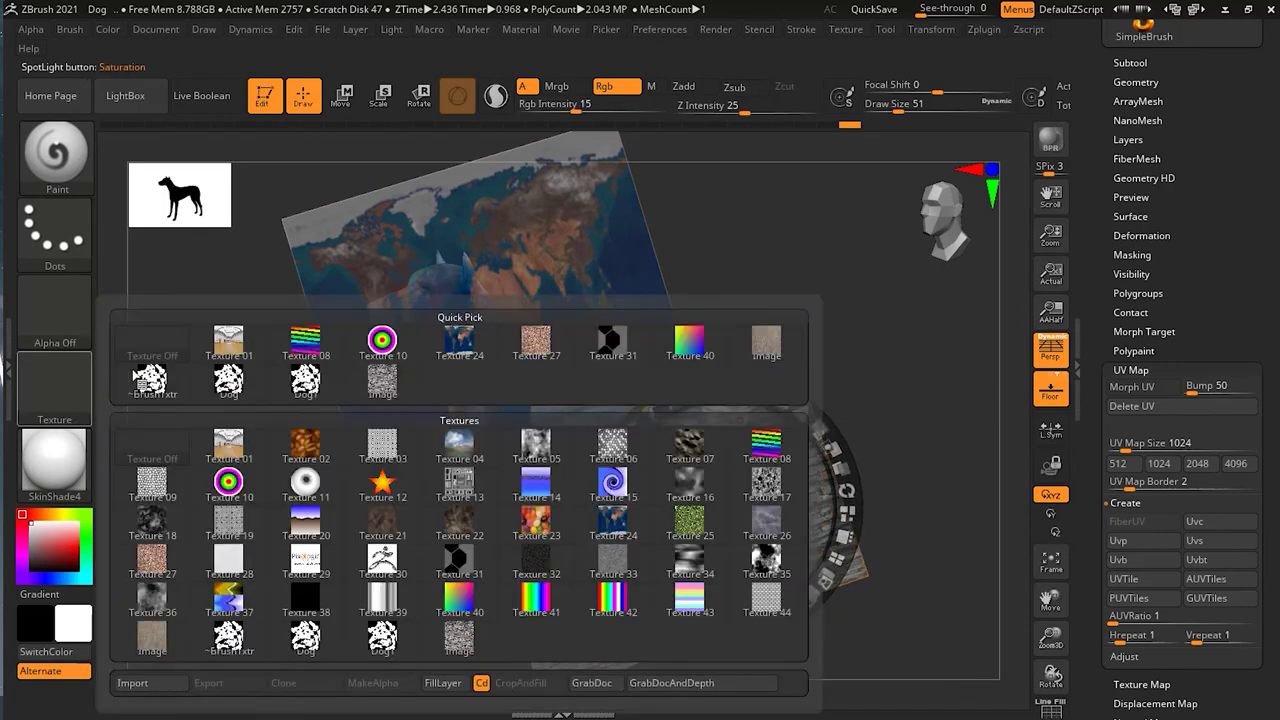
pyautogui.click(175, 548)
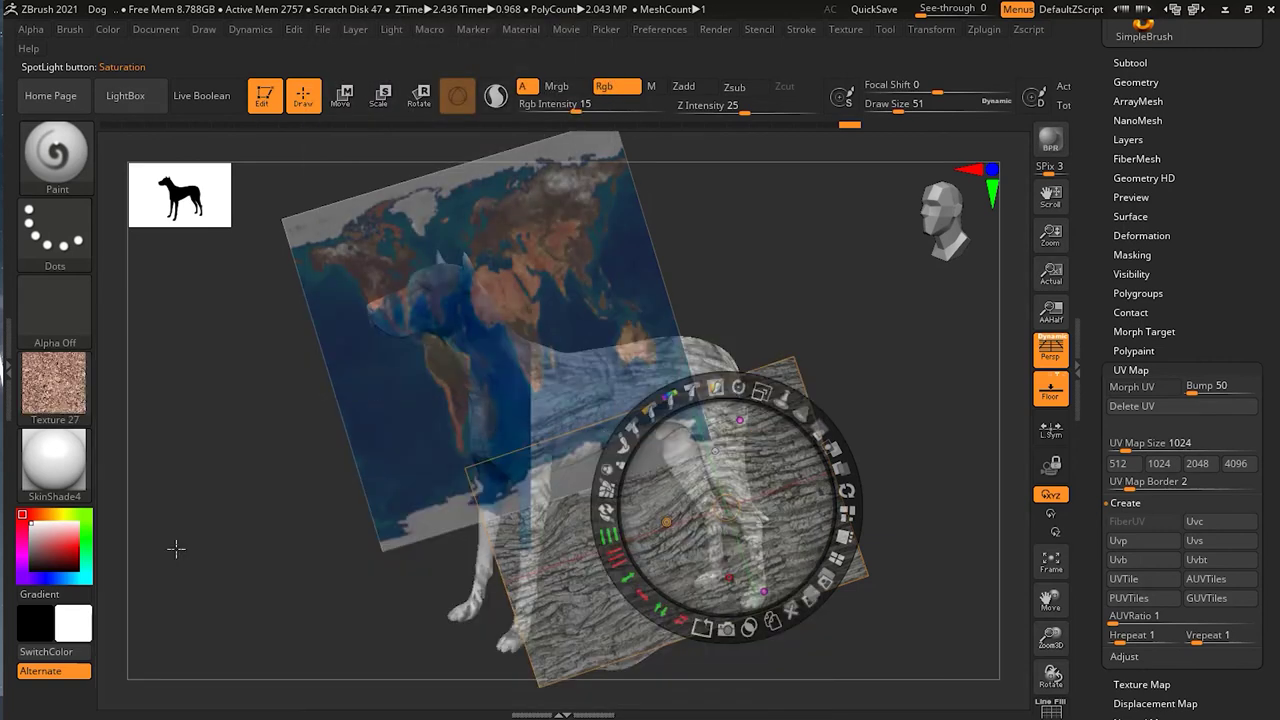
# Step: Add the reddish Texture 27 to Spotlight and tile it with the world map and bark images
pyautogui.click(845, 30)
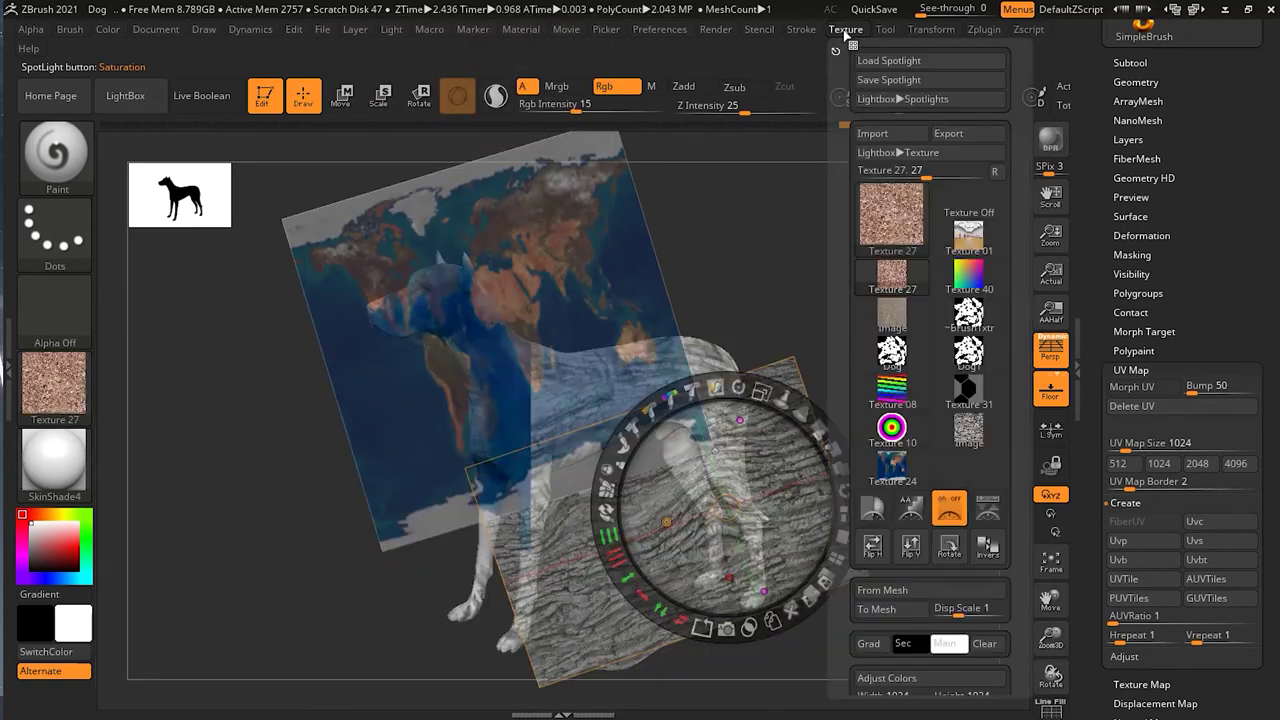
pyautogui.click(993, 514)
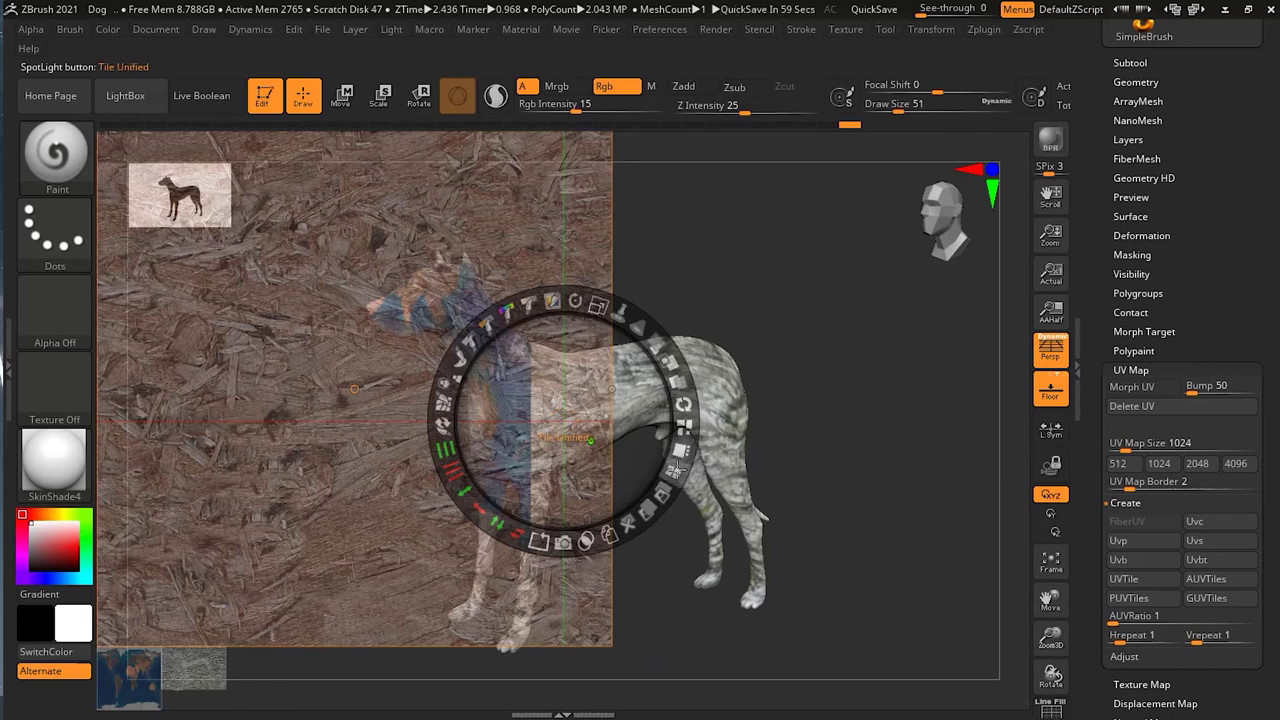
pyautogui.click(674, 474)
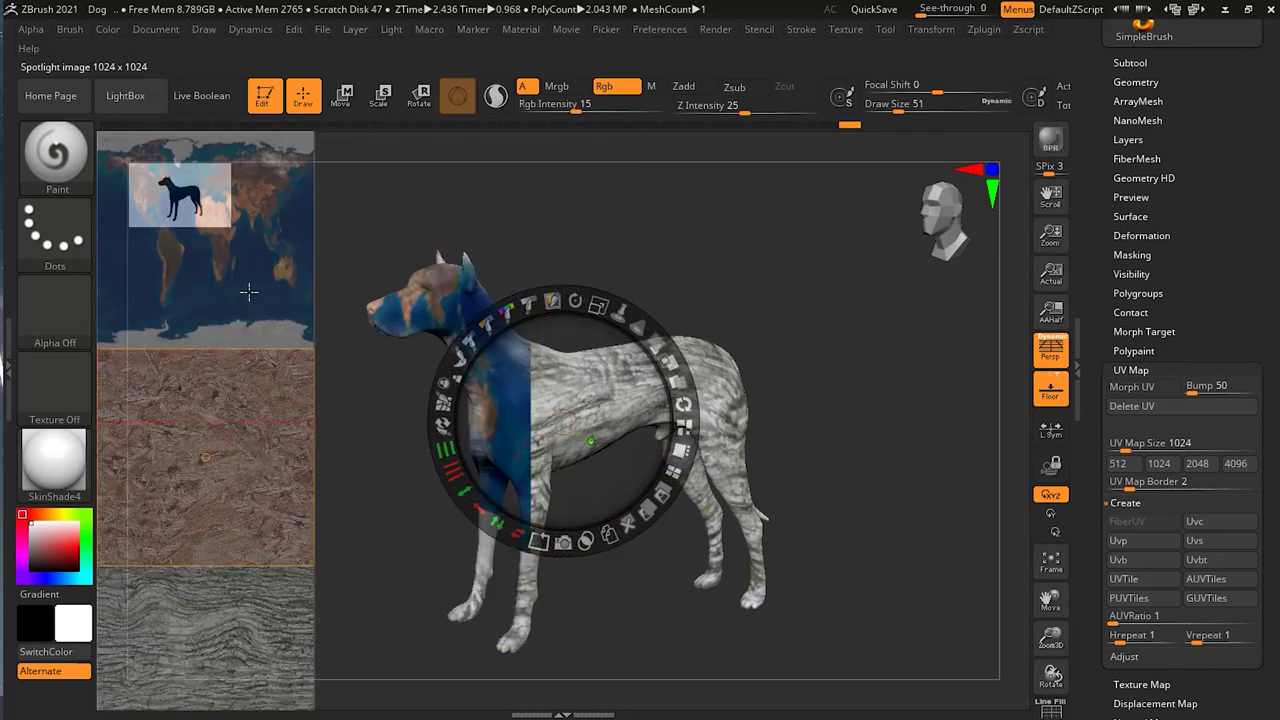
# Step: Move and tilt the world map over the dog's neck and chest, and the reddish texture over its hindquarters
pyautogui.moveTo(622, 425); pyautogui.dragTo(667, 410)
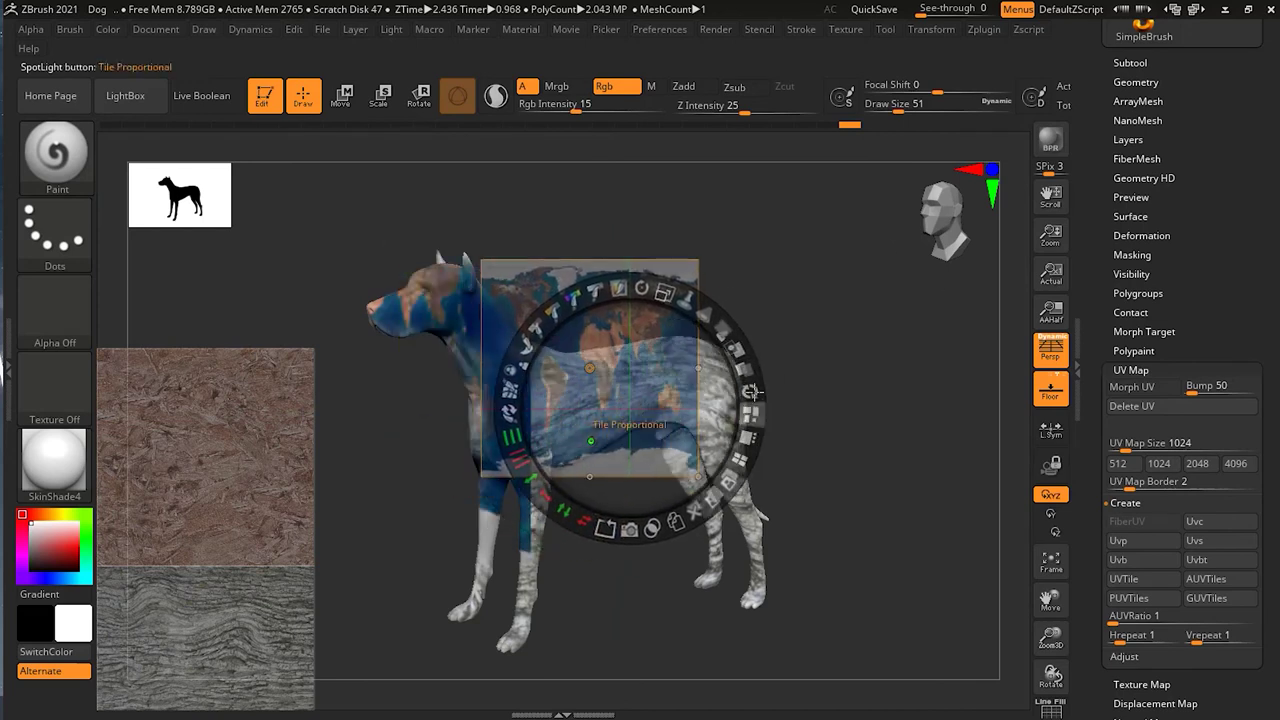
pyautogui.moveTo(642, 287); pyautogui.dragTo(583, 298)
pyautogui.moveTo(660, 375); pyautogui.dragTo(630, 364)
pyautogui.moveTo(244, 463); pyautogui.dragTo(753, 436)
pyautogui.moveTo(762, 312); pyautogui.dragTo(834, 364)
pyautogui.moveTo(781, 430); pyautogui.dragTo(756, 476)
# Step: Move the bark image over the dog's legs, tilt it, and enlarge it to cover them all
pyautogui.moveTo(230, 640); pyautogui.dragTo(573, 562)
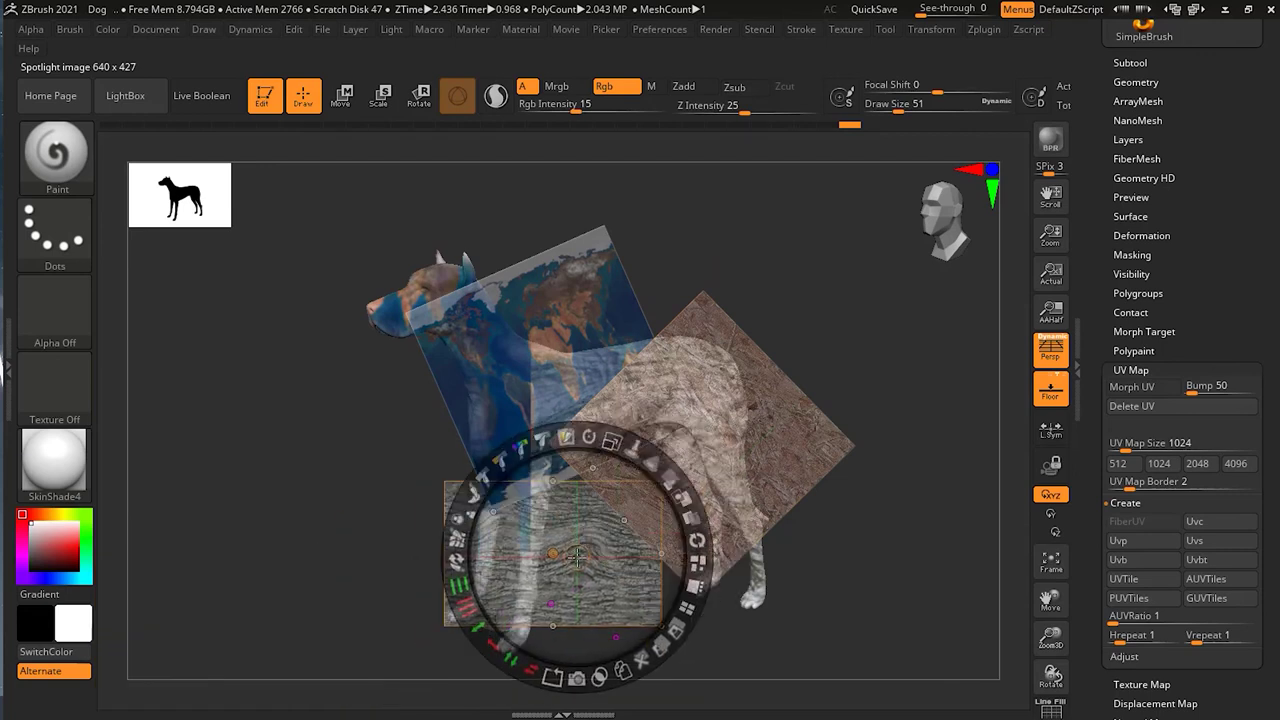
pyautogui.moveTo(583, 442); pyautogui.dragTo(698, 446)
pyautogui.moveTo(600, 538); pyautogui.dragTo(686, 525)
pyautogui.moveTo(694, 436); pyautogui.dragTo(716, 437)
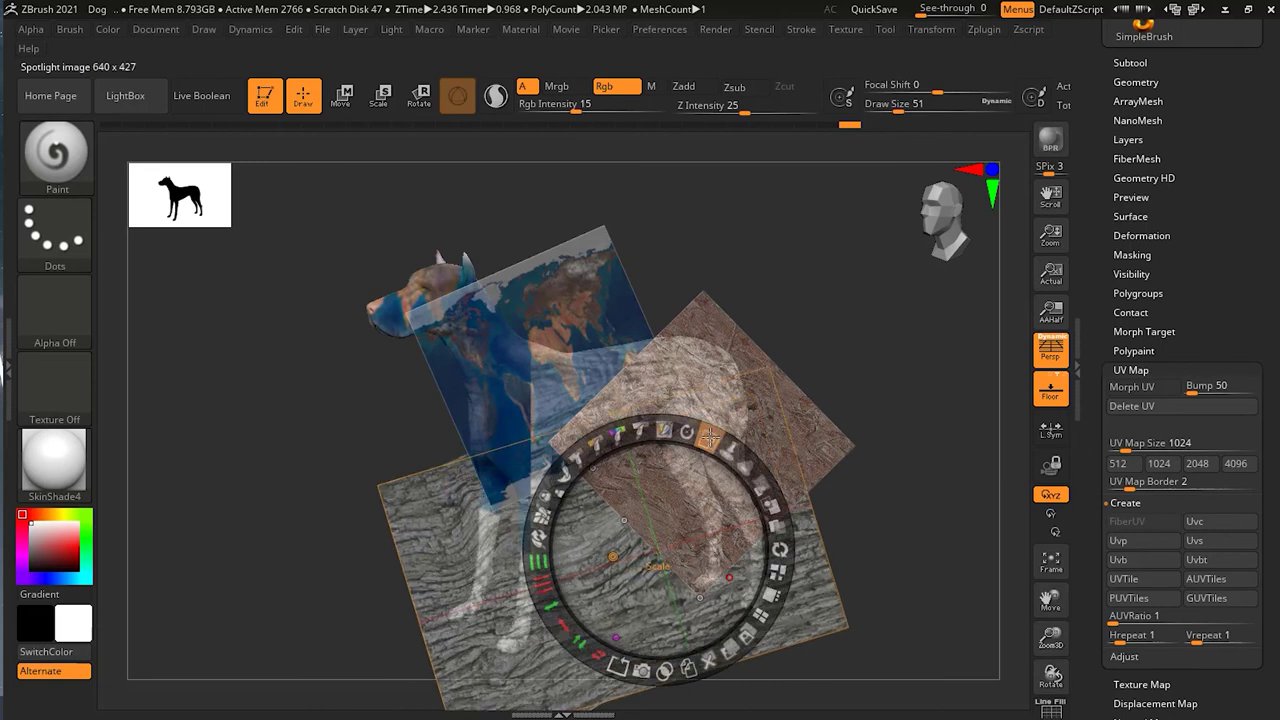
# Step: Leave Spotlight editing and paint the arranged images onto the dog's neck, body and hind legs
pyautogui.hotkey('shift', 'z')
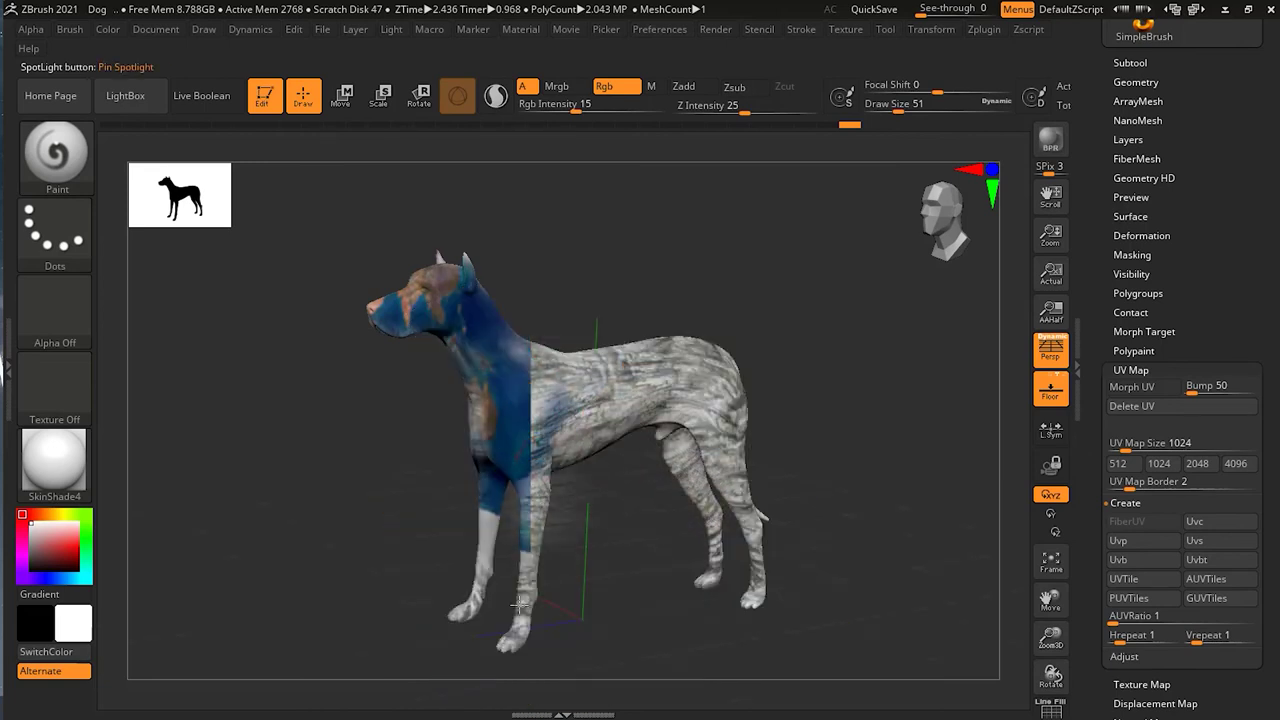
pyautogui.moveTo(511, 407)
pyautogui.mouseDown()
pyautogui.moveTo(525, 385)
pyautogui.moveTo(460, 292)
pyautogui.moveTo(420, 312)
pyautogui.moveTo(557, 420)
pyautogui.moveTo(610, 435)
pyautogui.moveTo(629, 317)
pyautogui.moveTo(670, 370)
pyautogui.moveTo(690, 445)
pyautogui.moveTo(668, 420)
pyautogui.moveTo(740, 600)
pyautogui.moveTo(654, 387)
pyautogui.mouseUp()
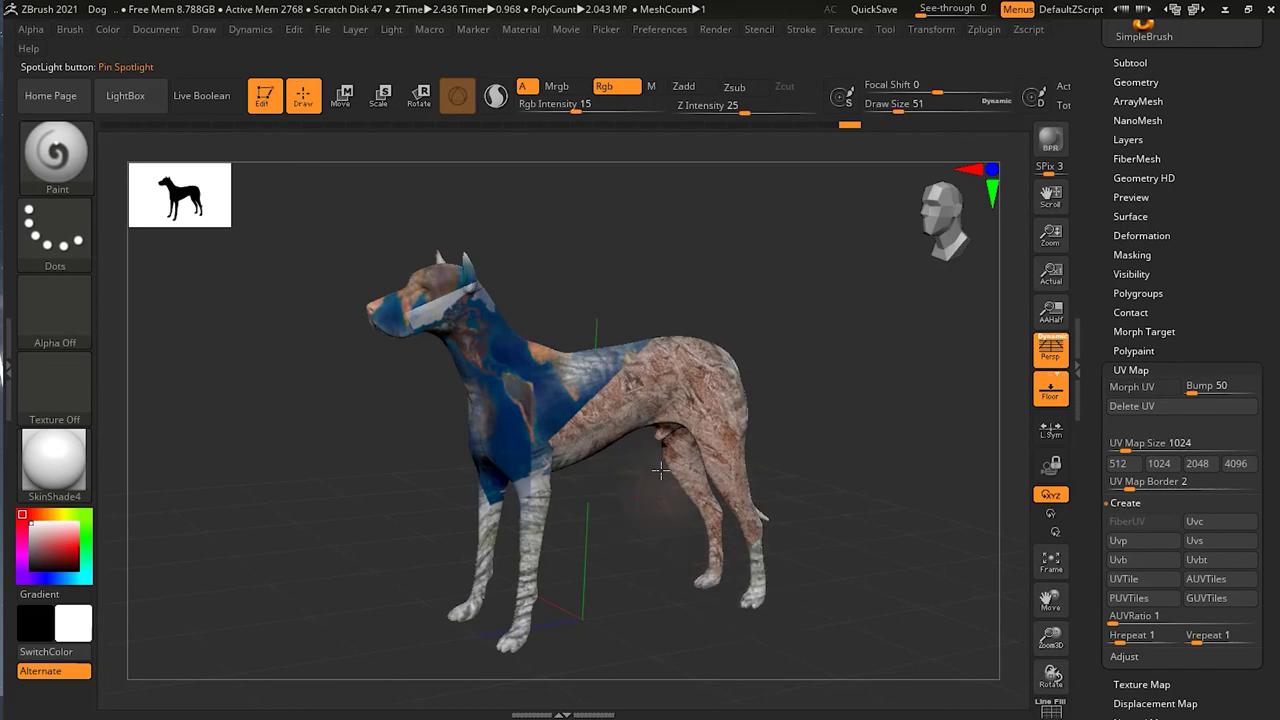
pyautogui.moveTo(612, 584)
pyautogui.mouseDown()
pyautogui.moveTo(672, 582)
pyautogui.moveTo(600, 583)
pyautogui.moveTo(634, 582)
pyautogui.mouseUp()
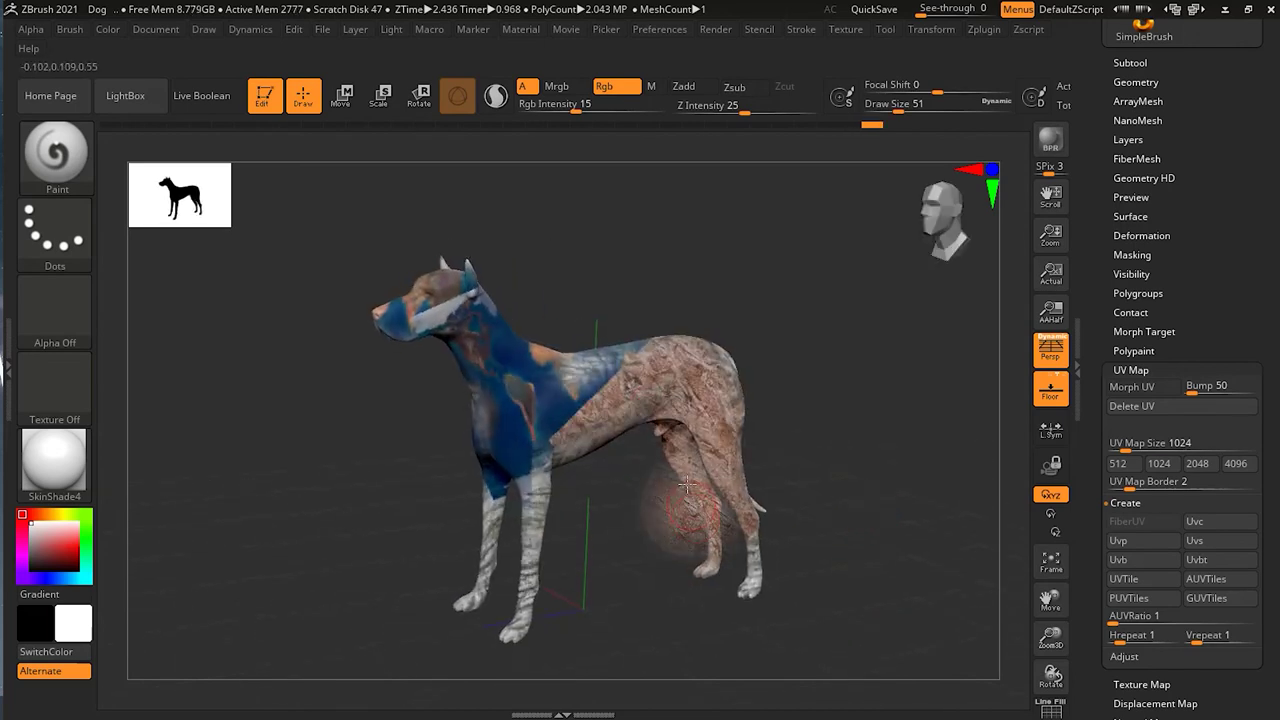
# Step: Return to Spotlight editing and delete the world map and reddish texture images
pyautogui.hotkey('shift', 'z')
pyautogui.moveTo(661, 547); pyautogui.dragTo(765, 392)
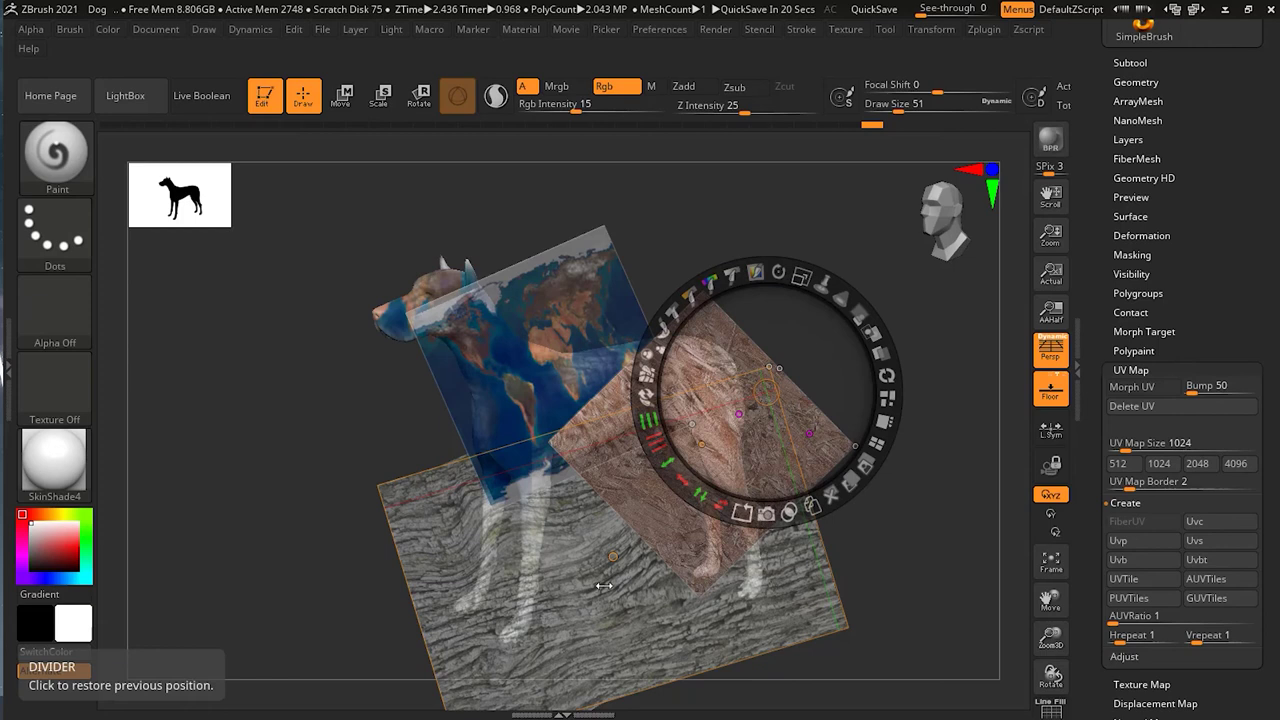
pyautogui.click(534, 545)
pyautogui.moveTo(534, 545); pyautogui.dragTo(768, 398)
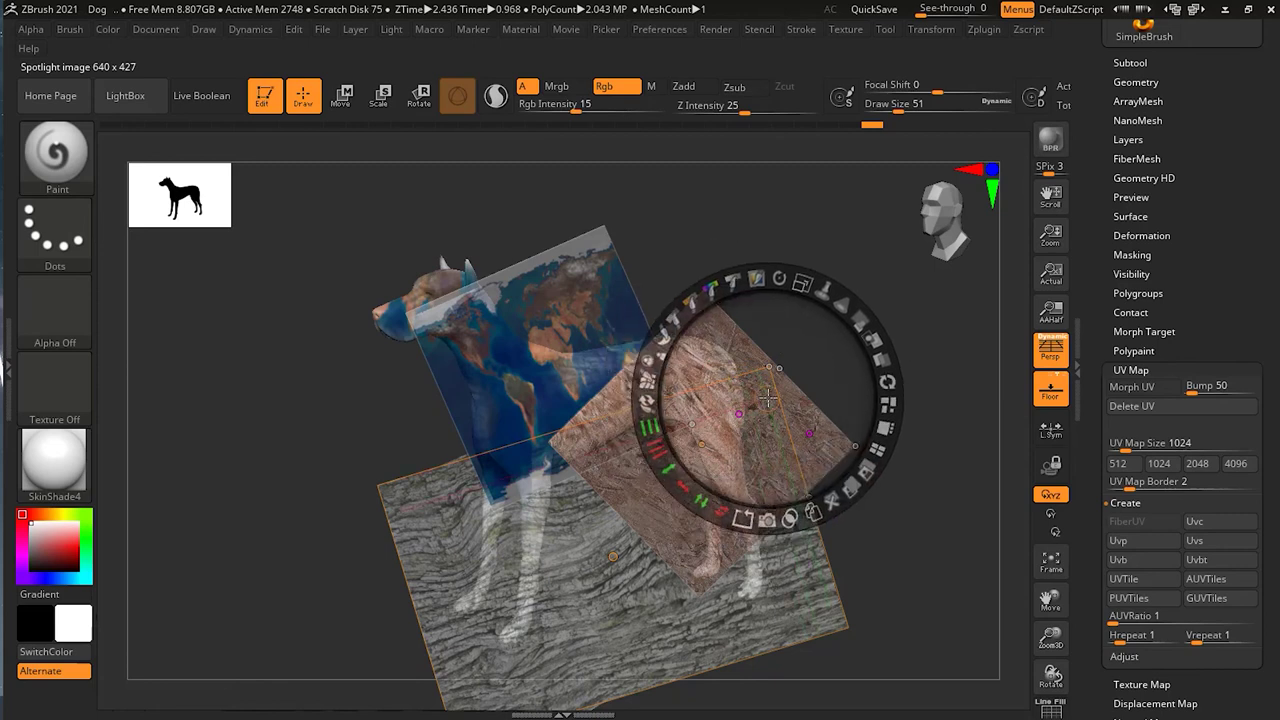
pyautogui.click(567, 560)
pyautogui.click(797, 385)
pyautogui.click(480, 370)
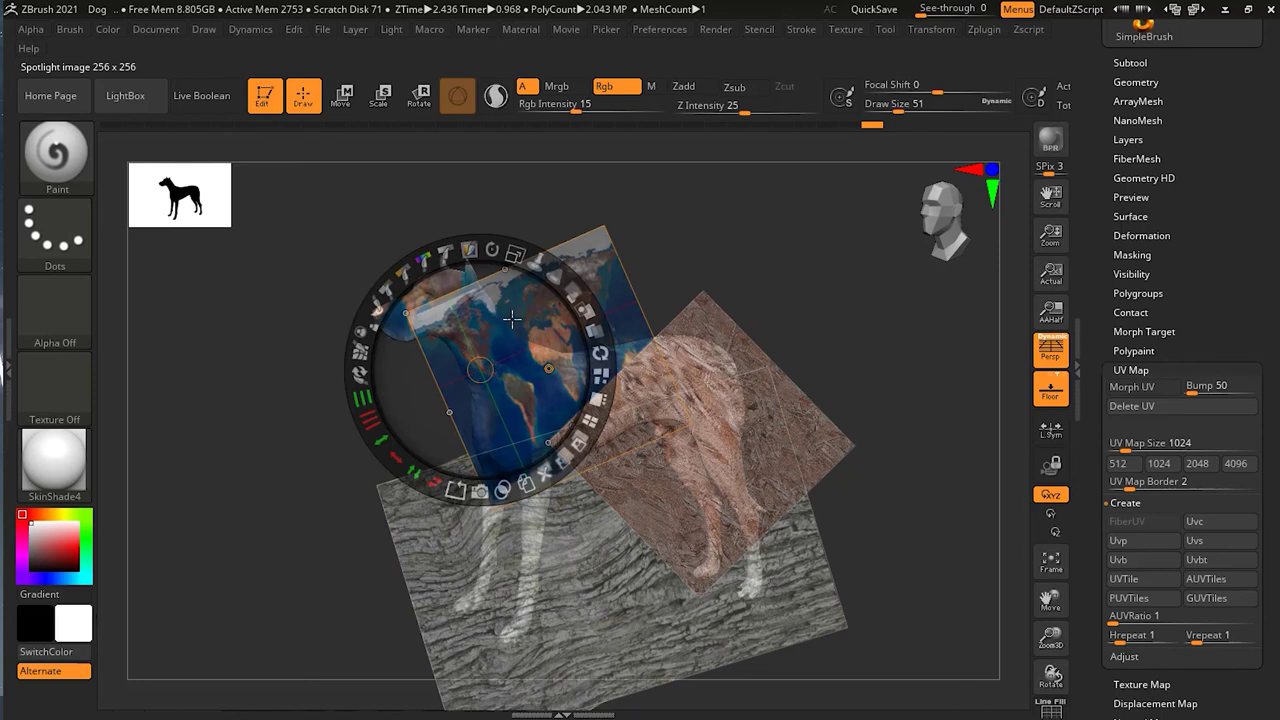
pyautogui.click(546, 474)
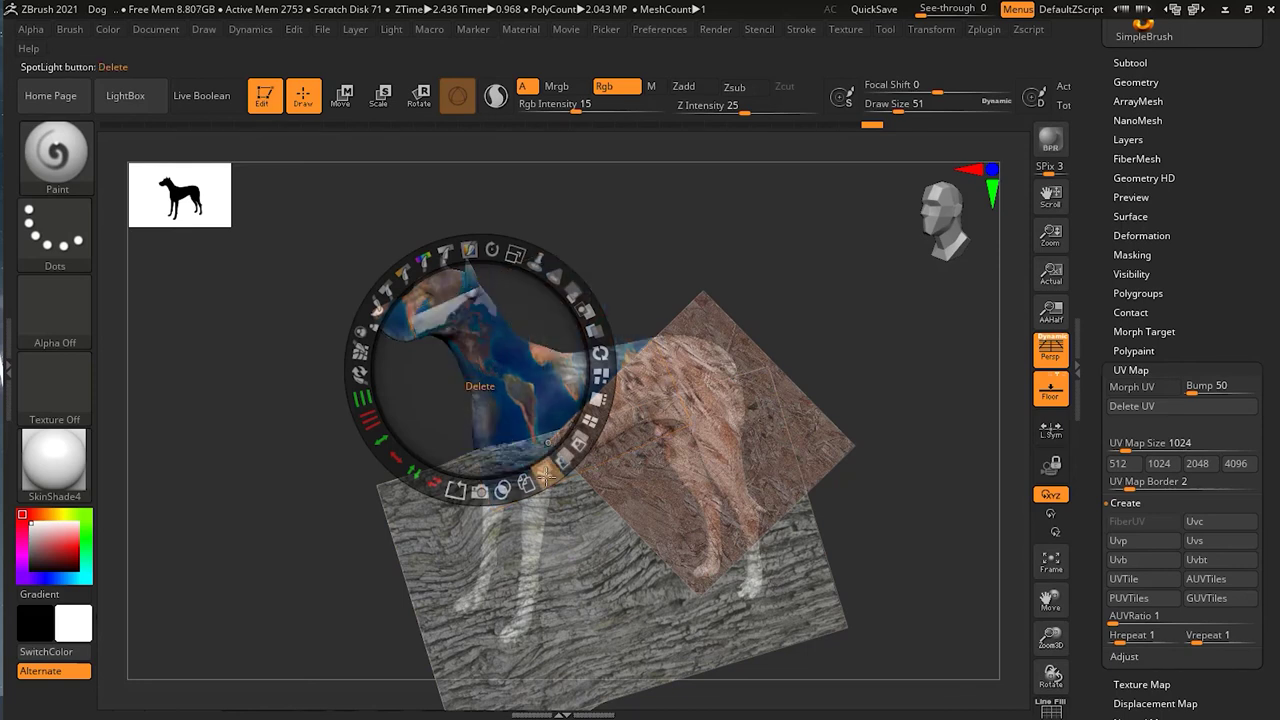
pyautogui.click(817, 434)
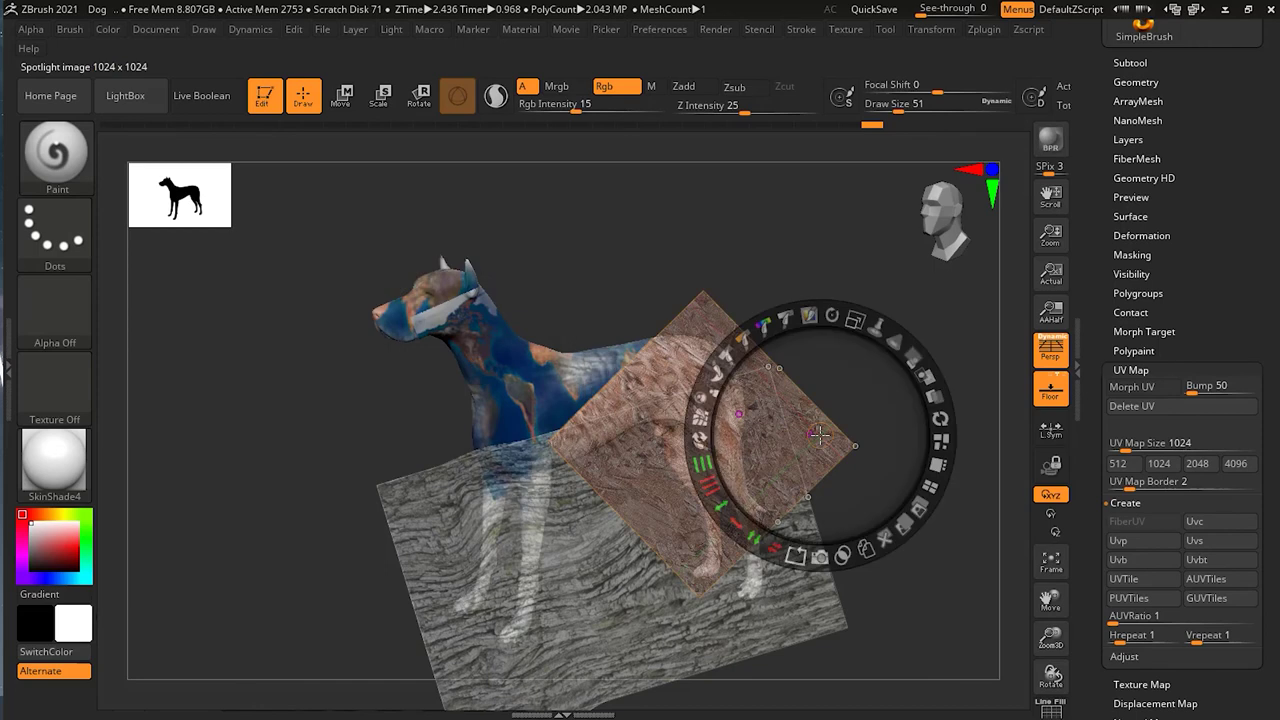
pyautogui.click(888, 540)
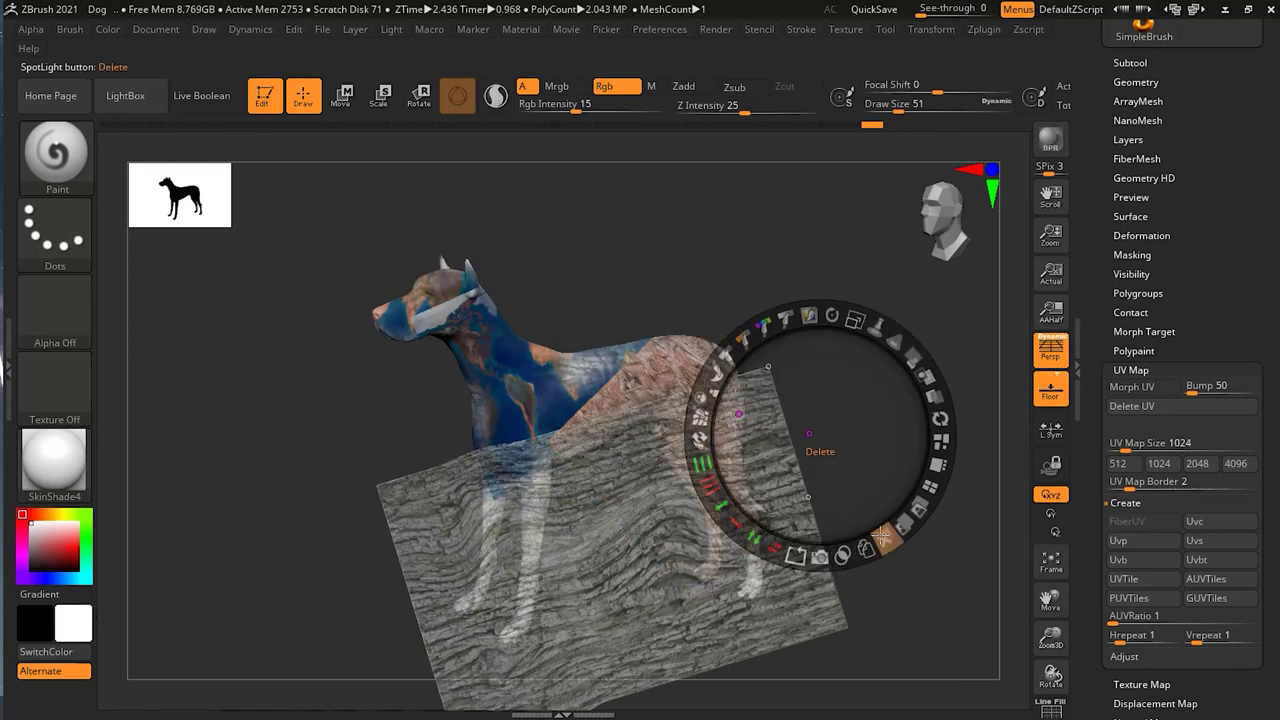
# Step: Enlarge the bark image and position it to cover the whole dog
pyautogui.moveTo(775, 486); pyautogui.dragTo(718, 370)
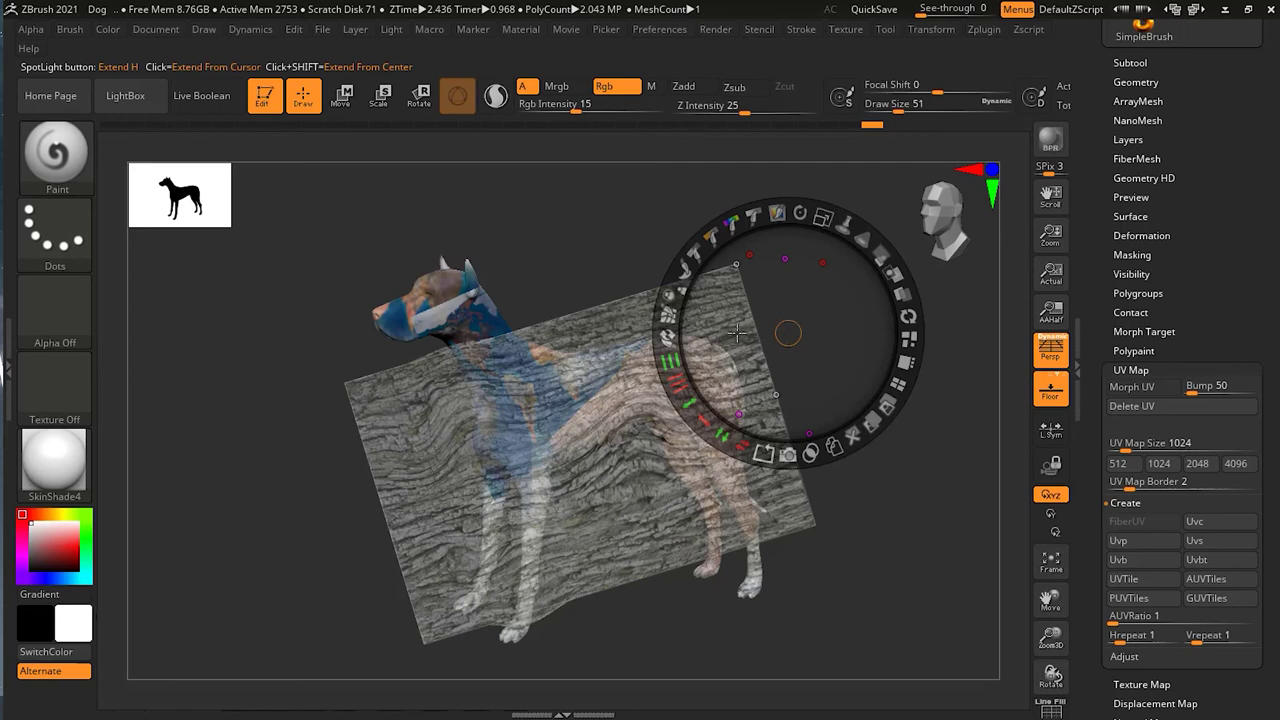
pyautogui.moveTo(822, 220); pyautogui.dragTo(857, 271)
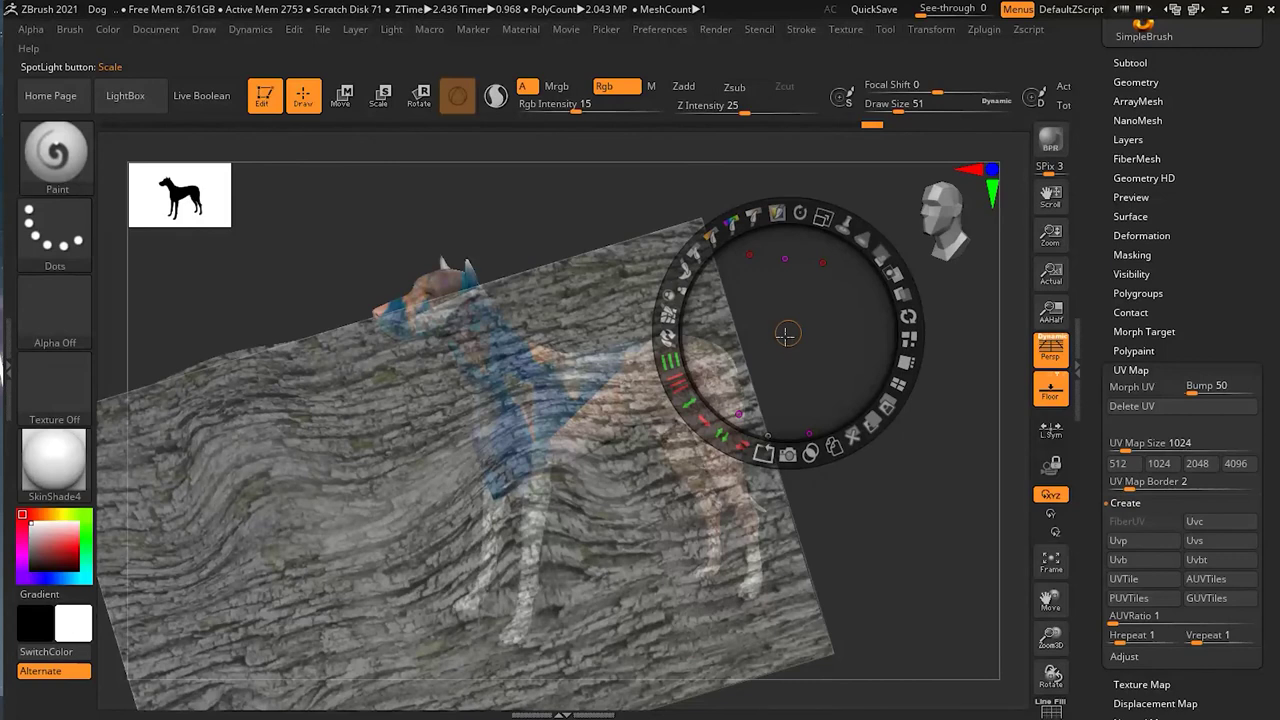
pyautogui.moveTo(729, 350); pyautogui.dragTo(677, 445)
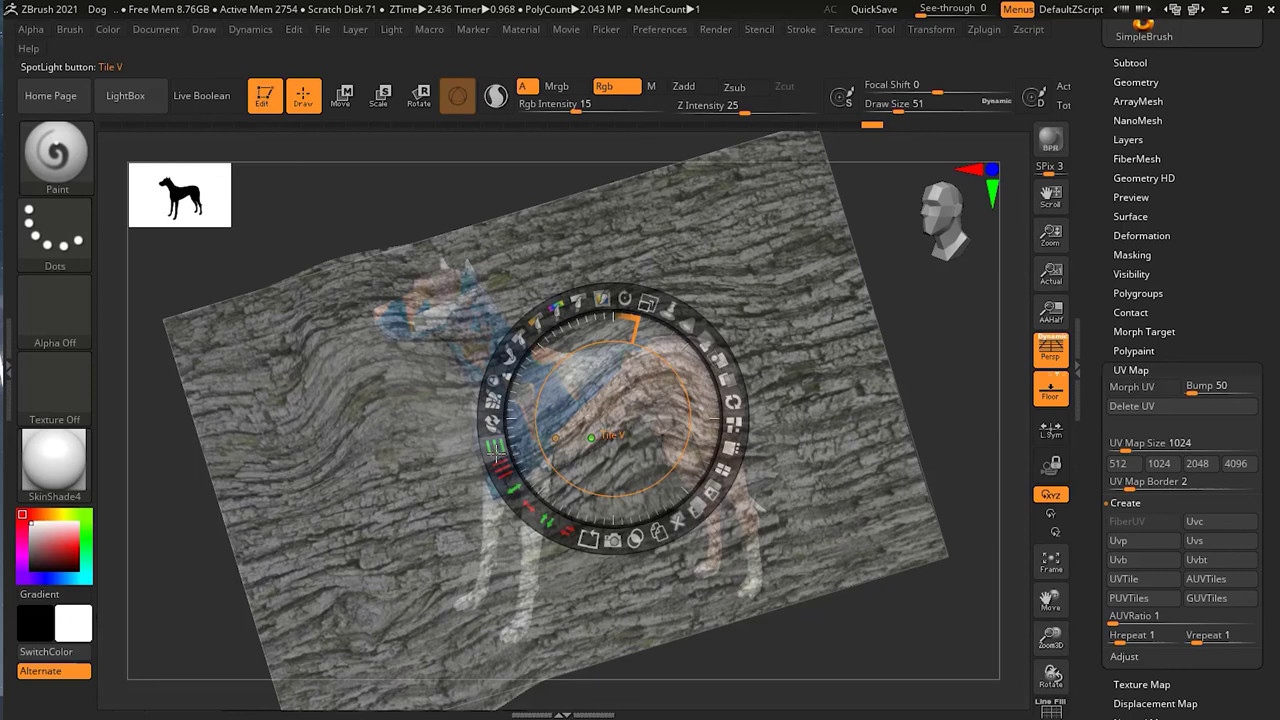
# Step: Try Tile V and Tile H on the bark image, and scale it down around the dog's body
pyautogui.moveTo(496, 451); pyautogui.dragTo(522, 384)
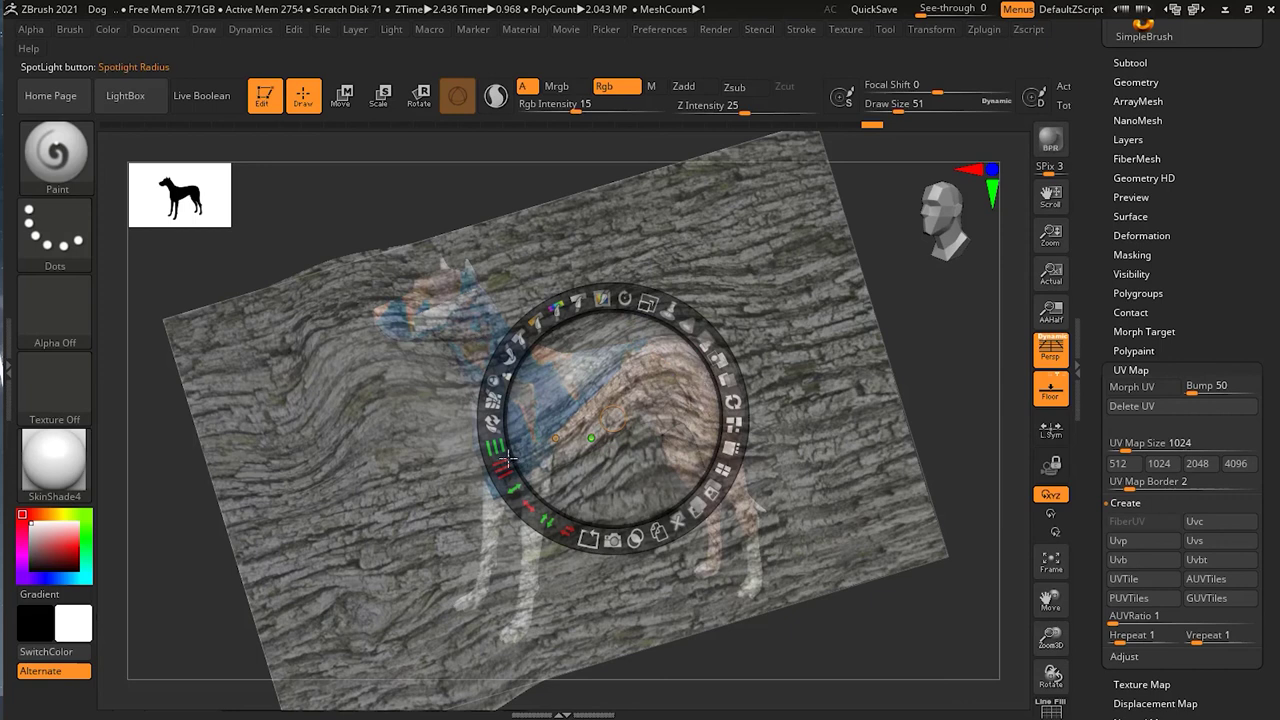
pyautogui.moveTo(505, 465); pyautogui.dragTo(530, 495)
pyautogui.moveTo(647, 305); pyautogui.dragTo(522, 488)
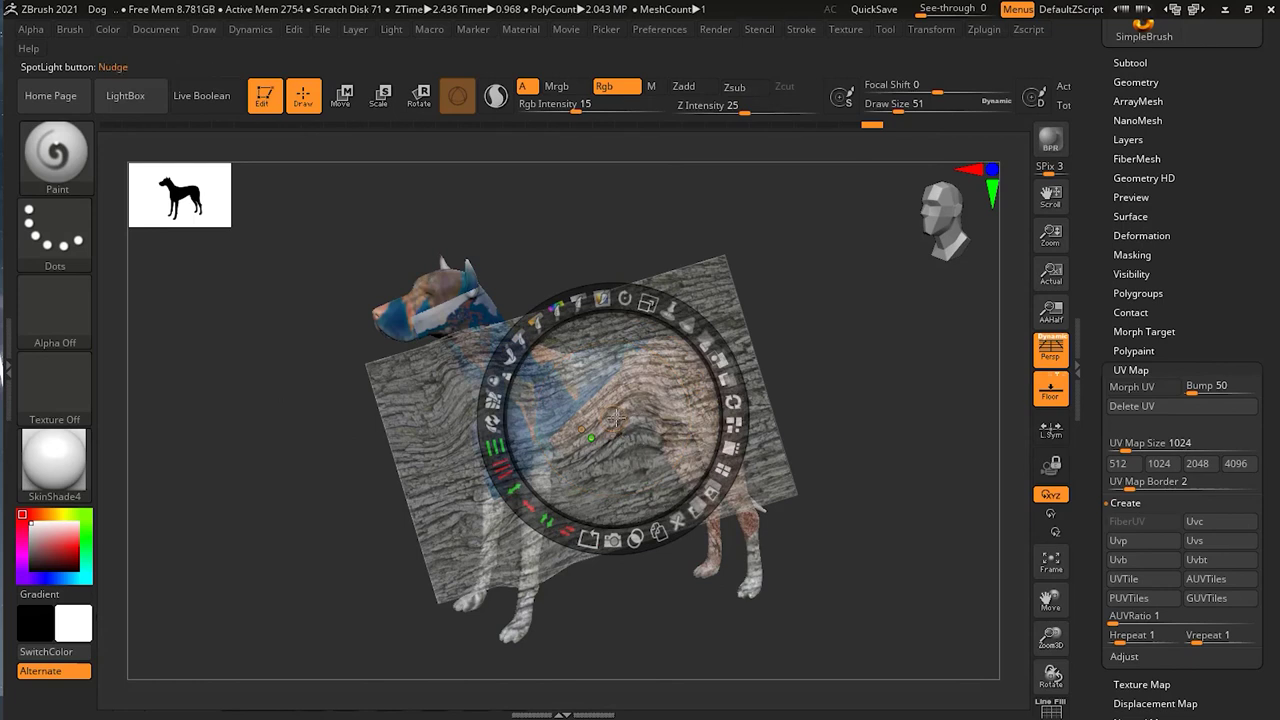
# Step: Add Texture 27 to Spotlight and center its image over the dog in place of the bark
pyautogui.click(62, 396)
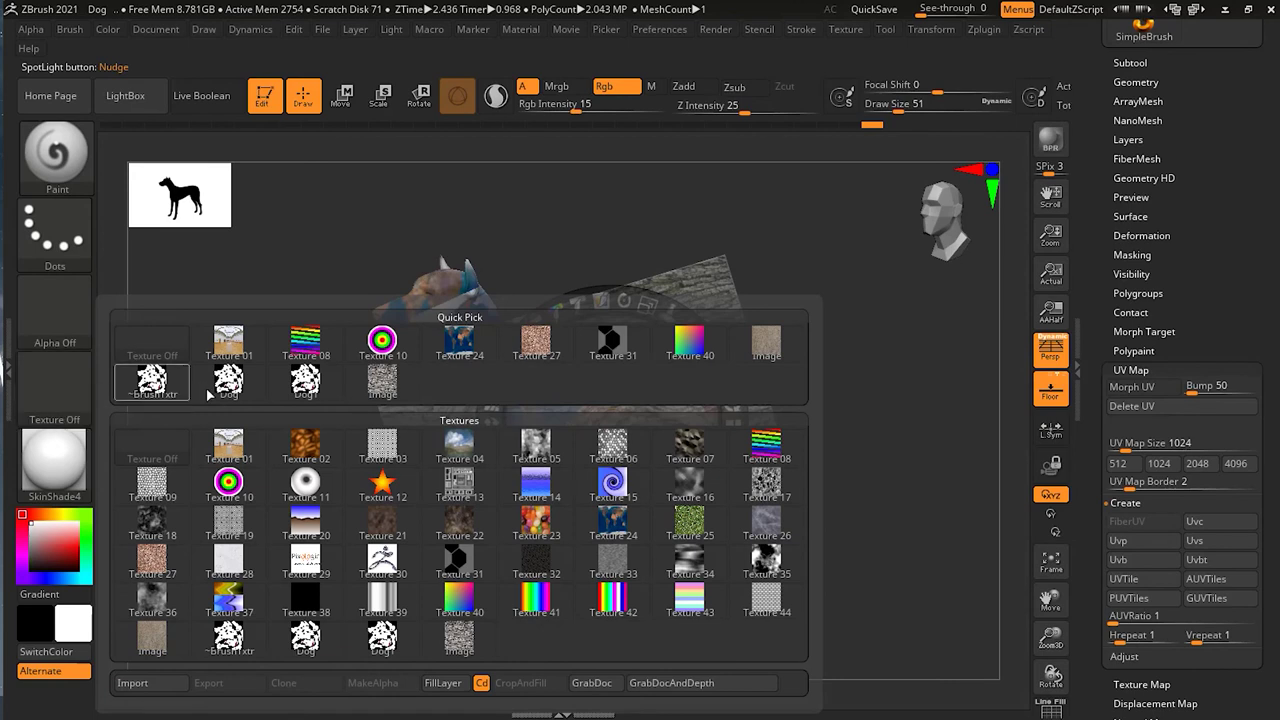
pyautogui.click(536, 341)
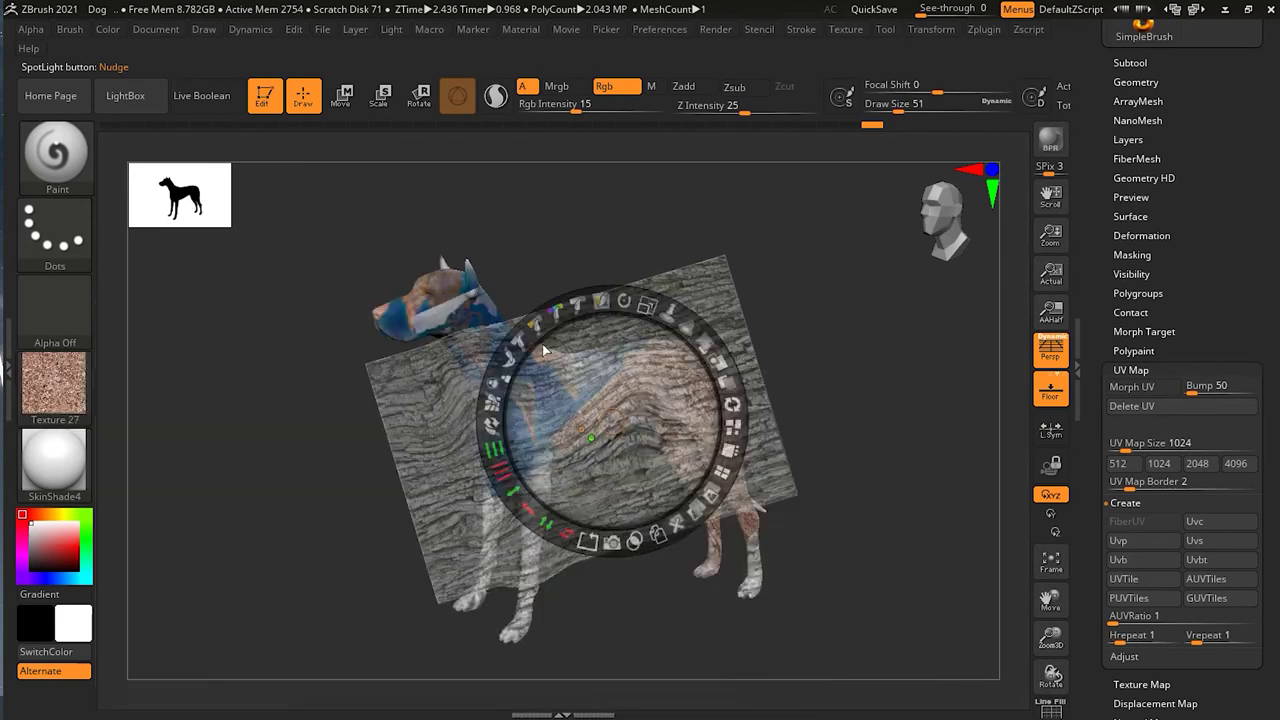
pyautogui.click(801, 31)
pyautogui.click(845, 29)
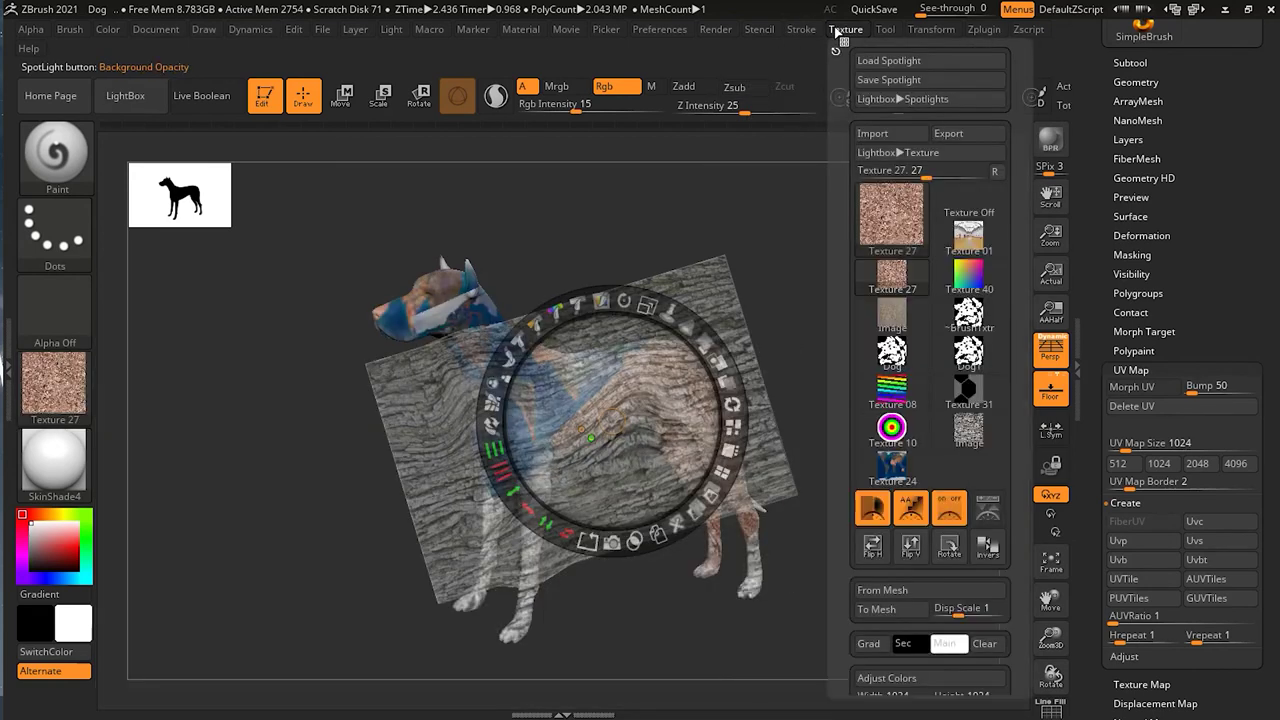
pyautogui.click(992, 512)
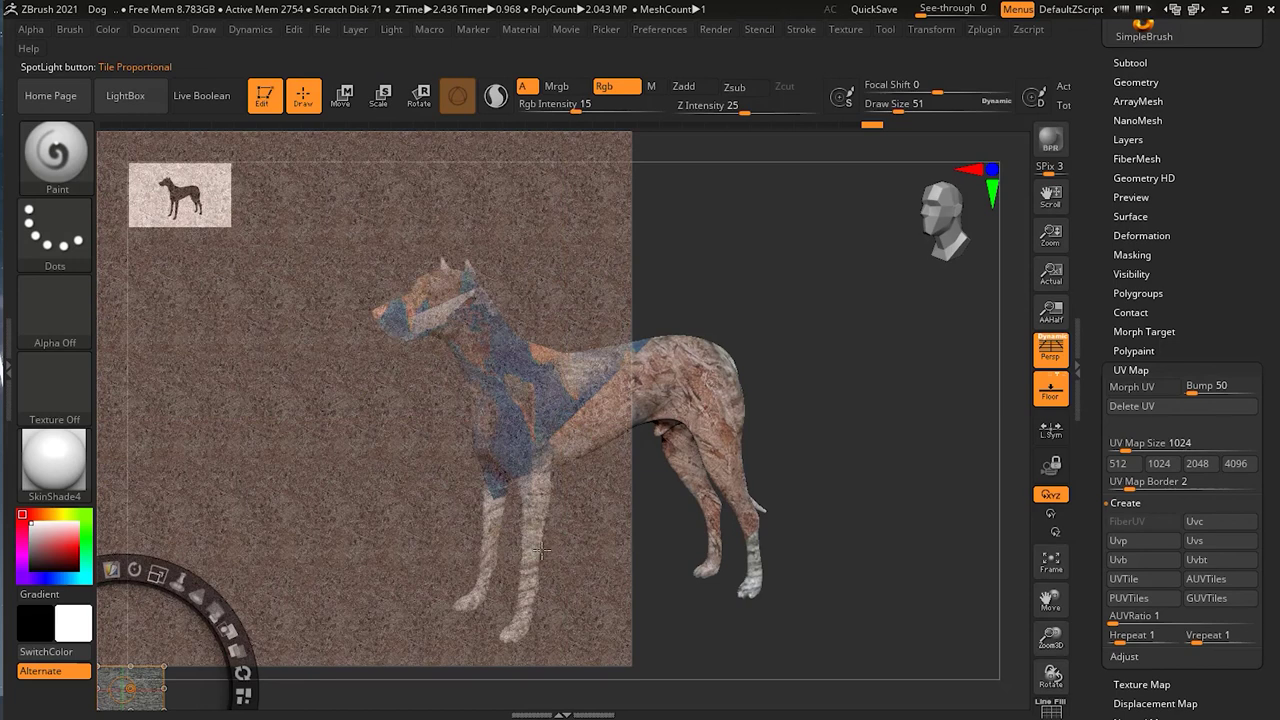
pyautogui.moveTo(147, 680); pyautogui.dragTo(636, 520)
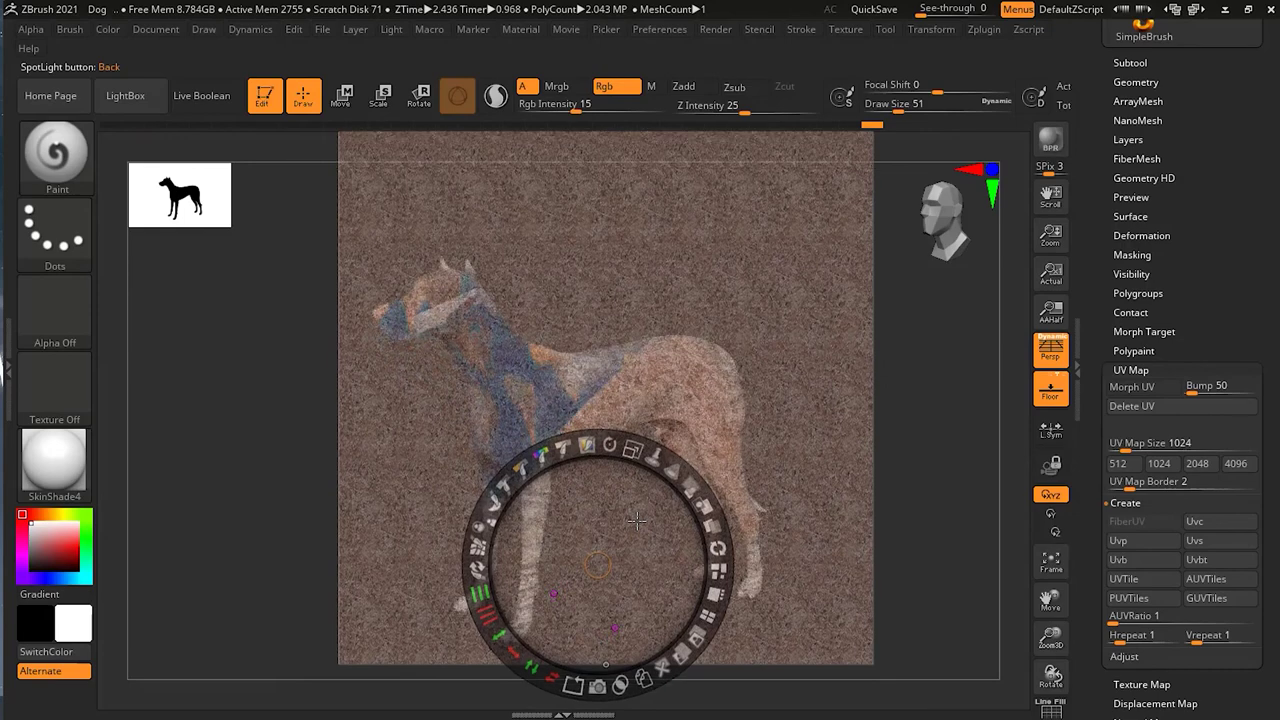
# Step: Adjust the horizontal and vertical tiling of the reddish image with Tile H and Tile V
pyautogui.moveTo(488, 620); pyautogui.dragTo(508, 598)
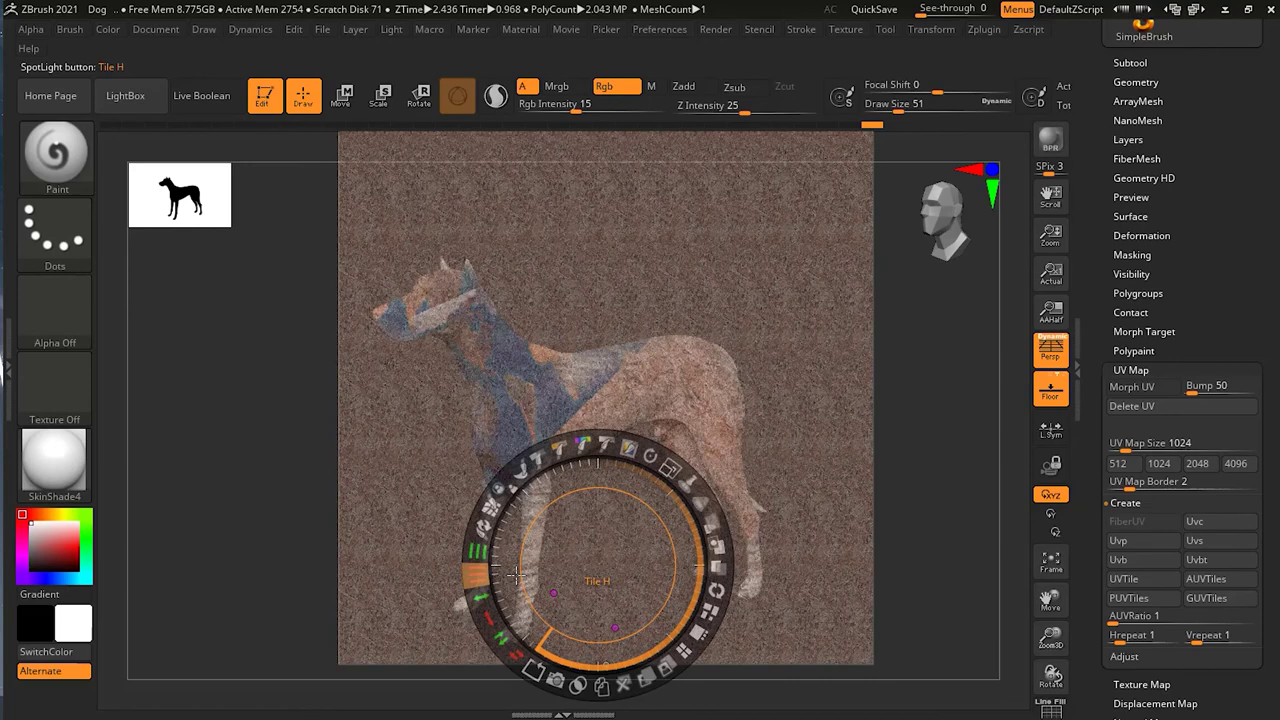
pyautogui.moveTo(516, 573); pyautogui.dragTo(519, 588)
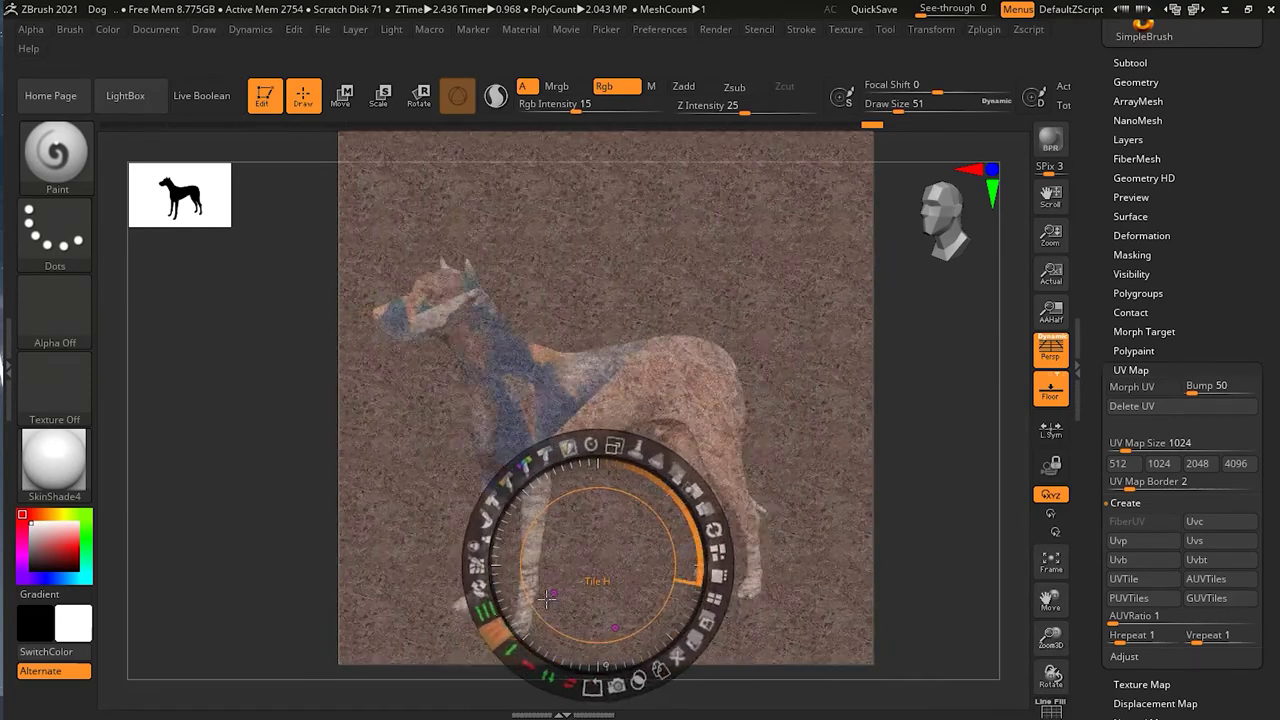
pyautogui.moveTo(553, 619); pyautogui.dragTo(550, 618)
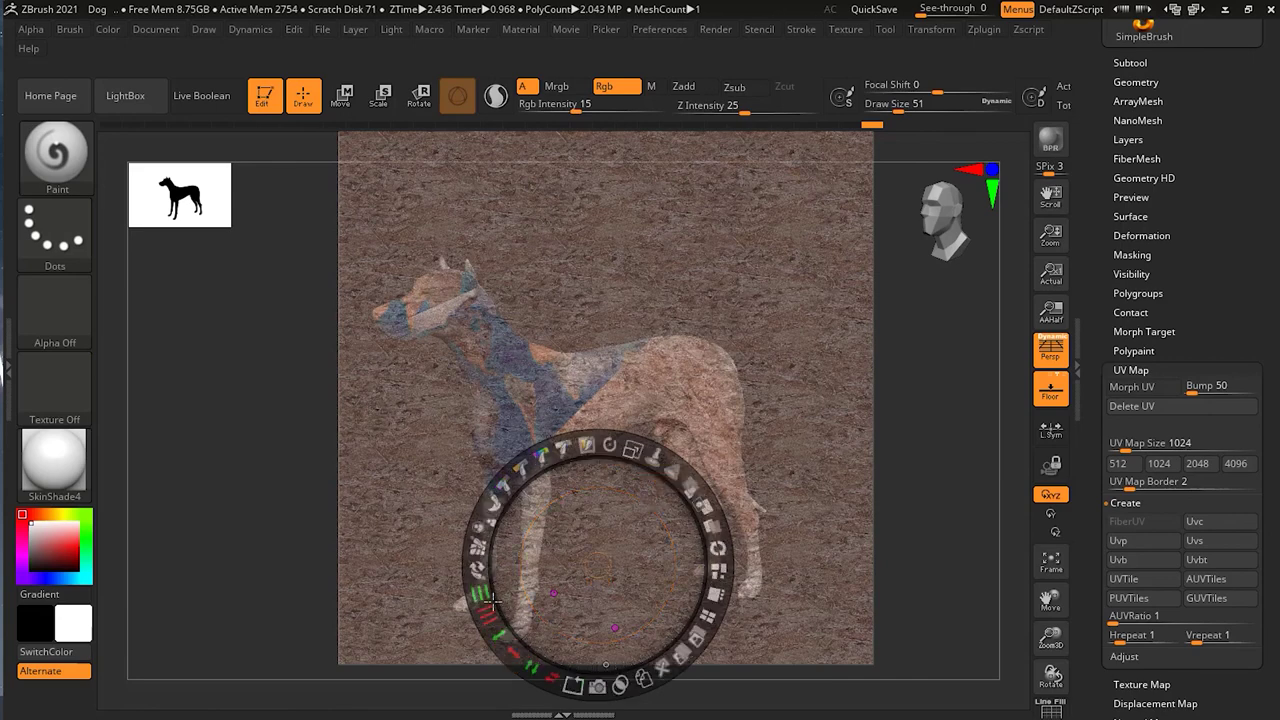
pyautogui.moveTo(480, 548); pyautogui.dragTo(498, 614)
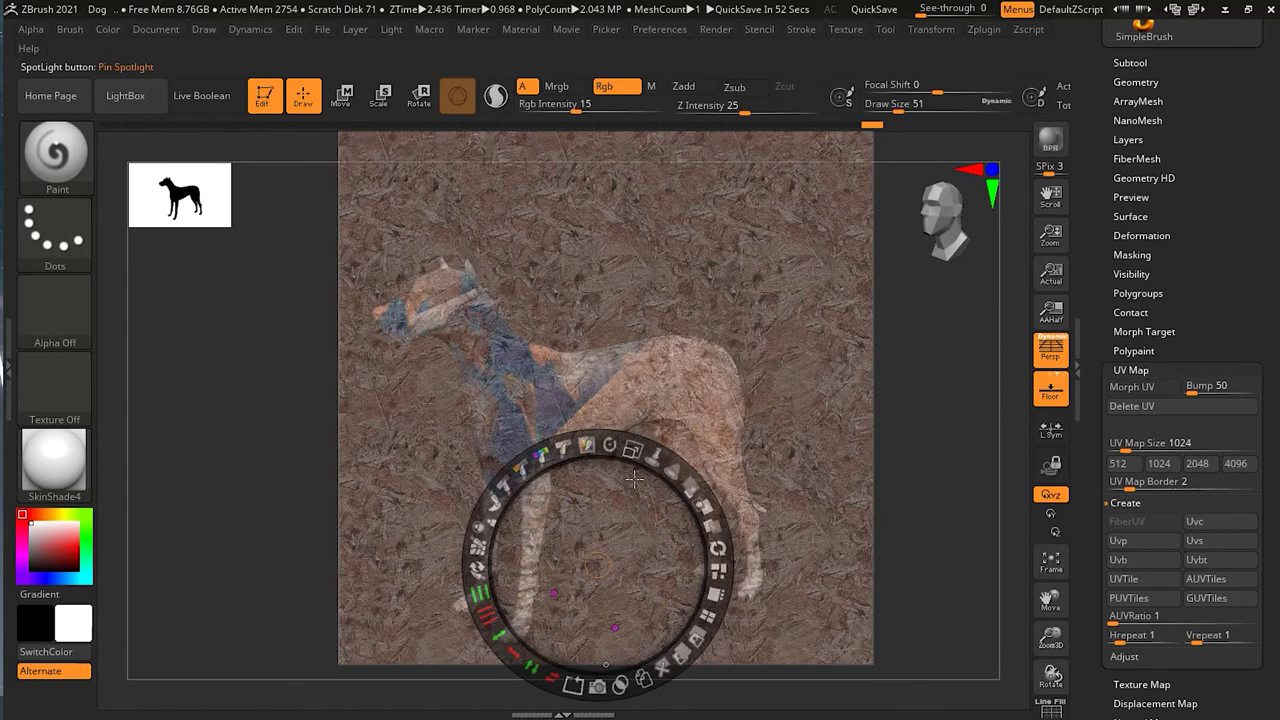
# Step: Use Extend H and Extend V on the reddish image, and scale it down to about the dog's size
pyautogui.click(517, 651)
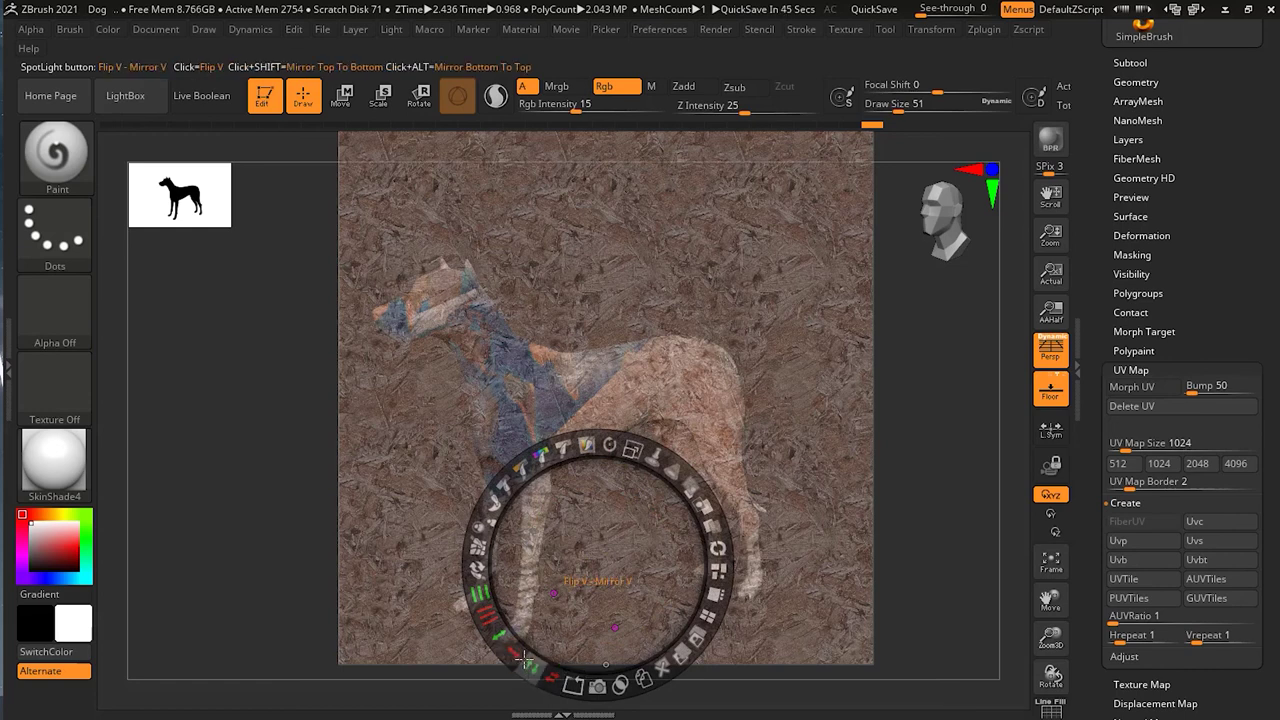
pyautogui.moveTo(597, 578); pyautogui.dragTo(763, 447)
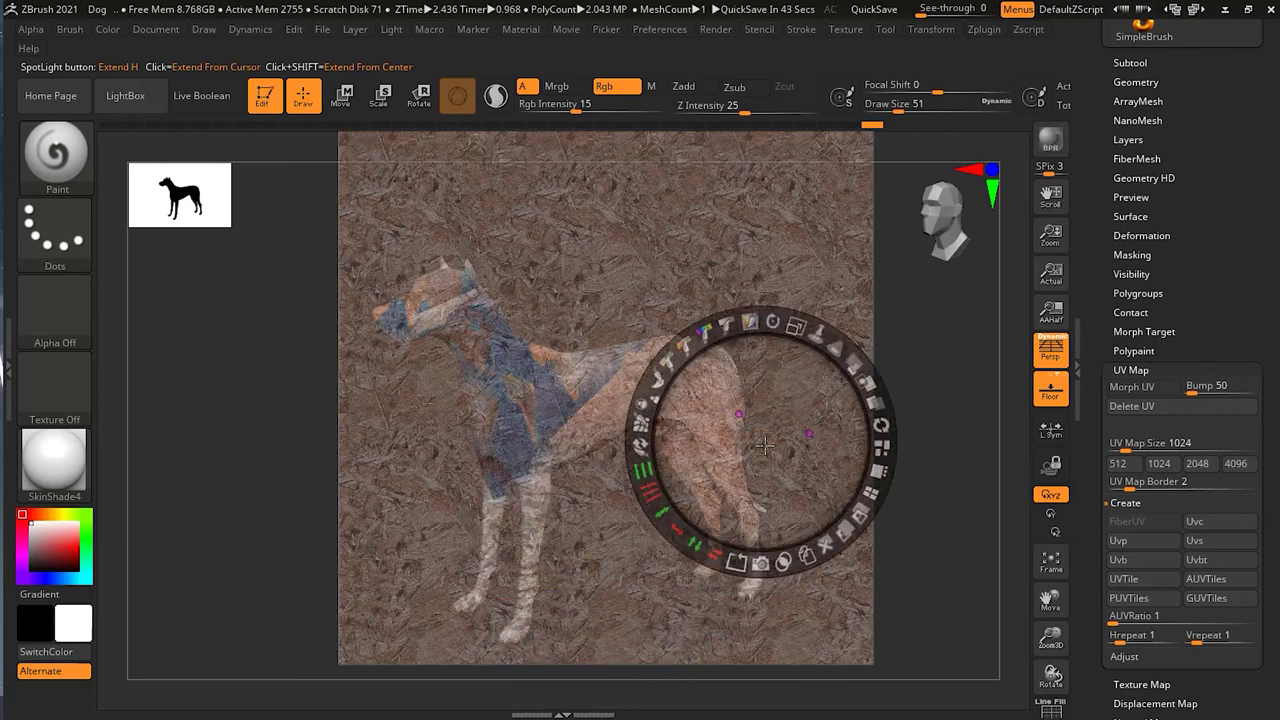
pyautogui.click(659, 512)
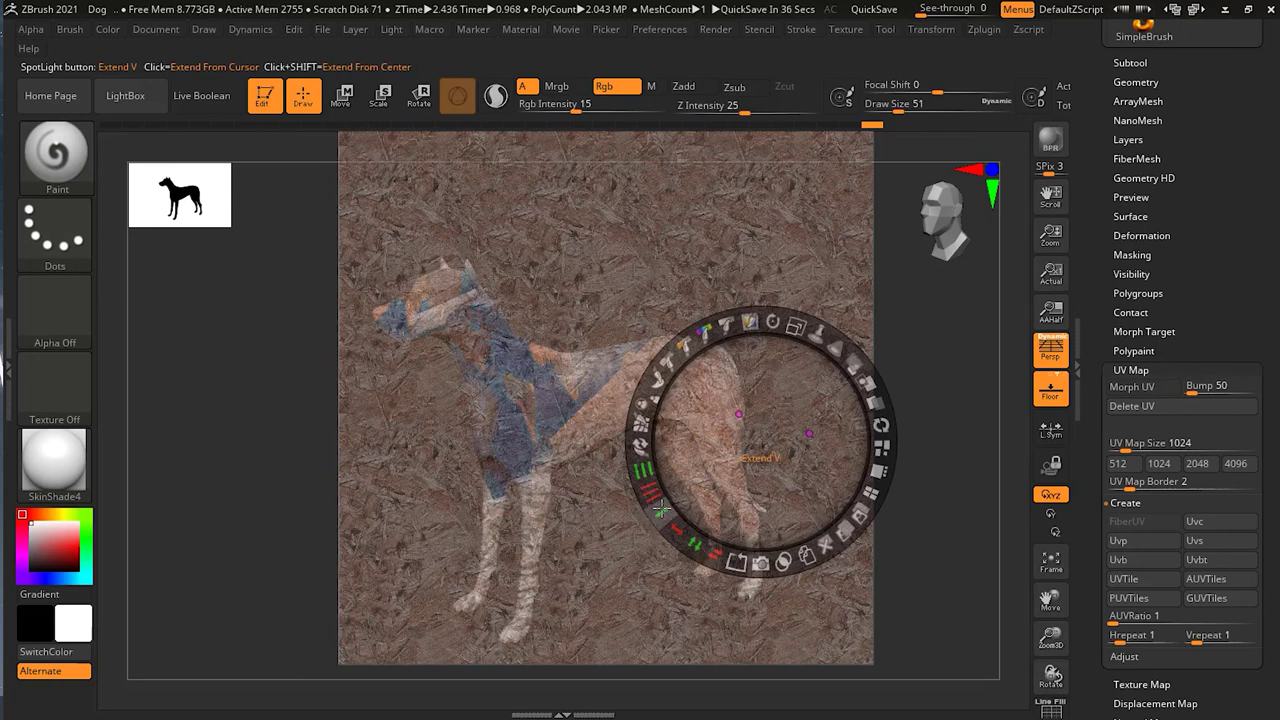
pyautogui.moveTo(796, 326); pyautogui.dragTo(694, 342)
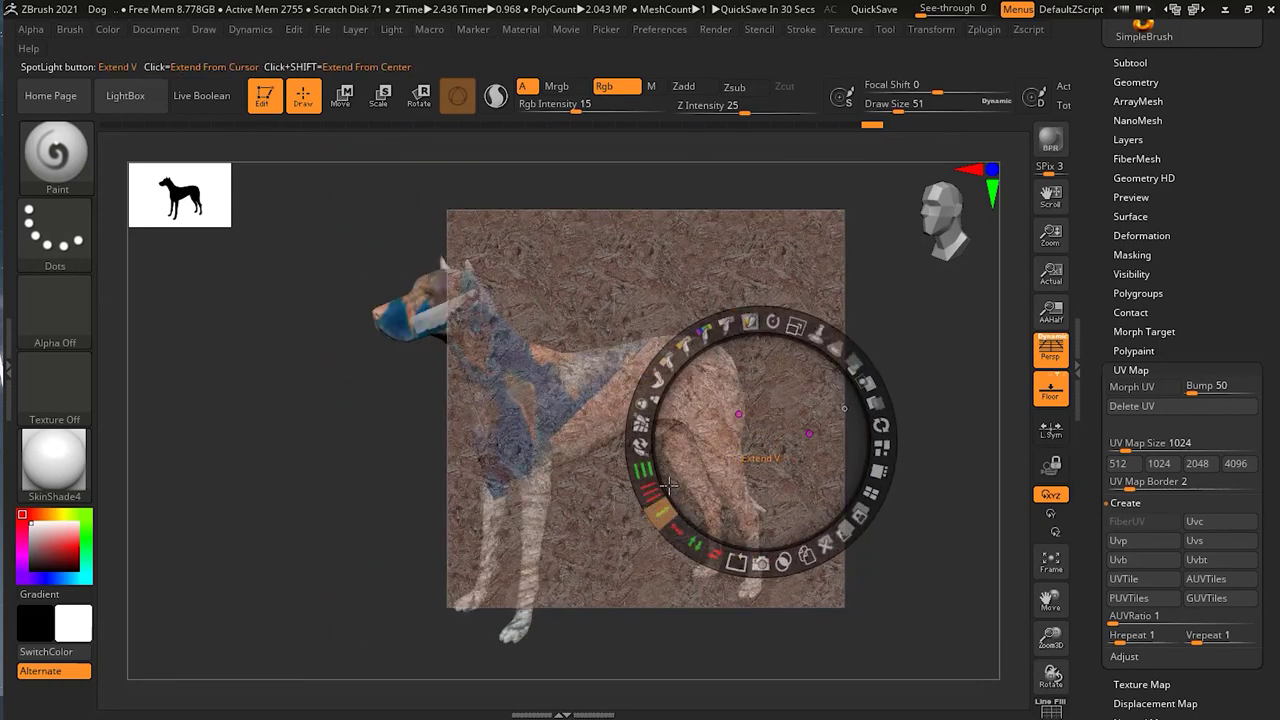
# Step: Center the reddish image over the dog's body, and flip it back and forth with Flip H and Flip V
pyautogui.click(690, 553)
pyautogui.moveTo(635, 484); pyautogui.dragTo(611, 467)
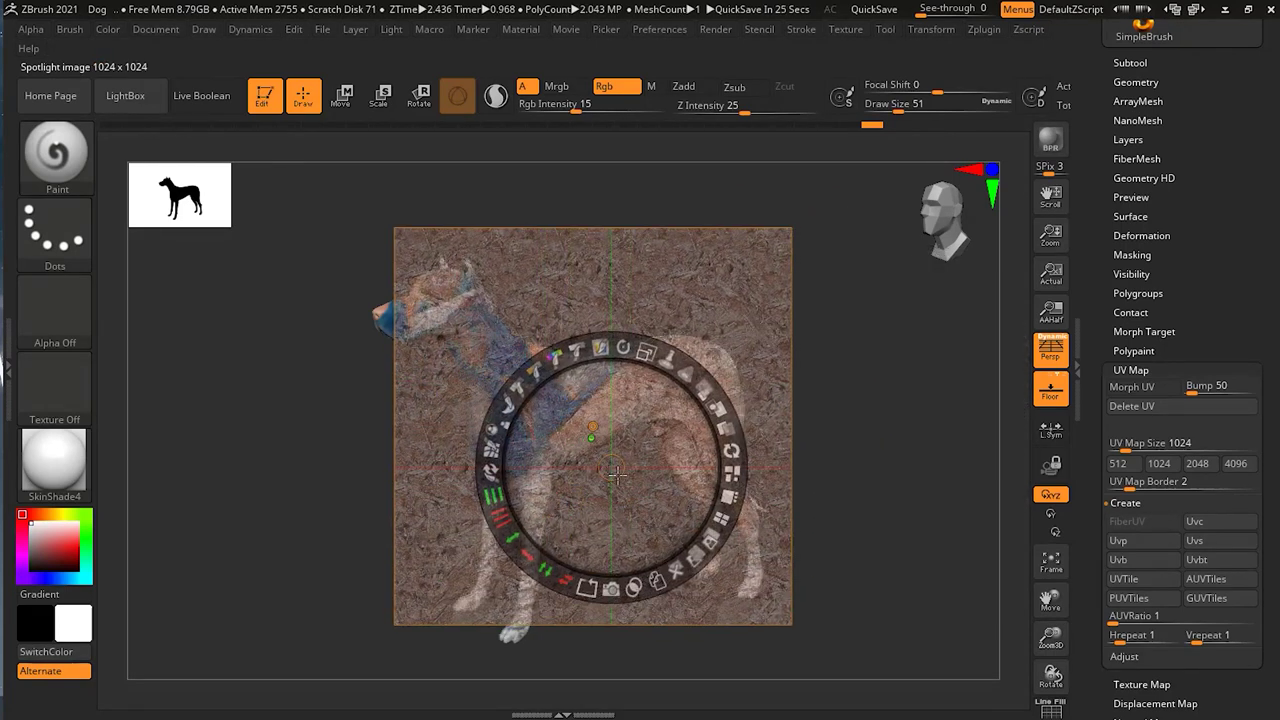
pyautogui.click(562, 578)
pyautogui.click(562, 578)
pyautogui.click(544, 572)
pyautogui.click(544, 572)
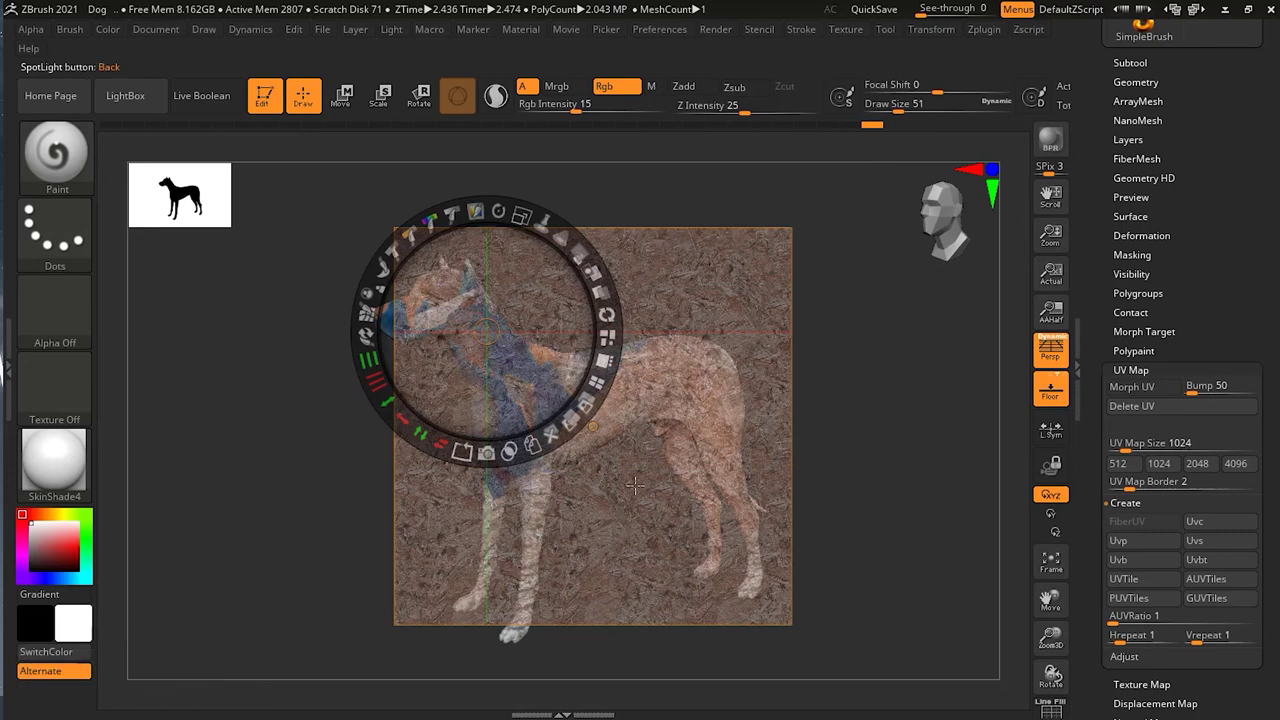
# Step: Paint the reddish Spotlight image onto the dog's shoulder, chest and near front leg with the Spotlight dial hidden
pyautogui.hotkey('shift', 'z')
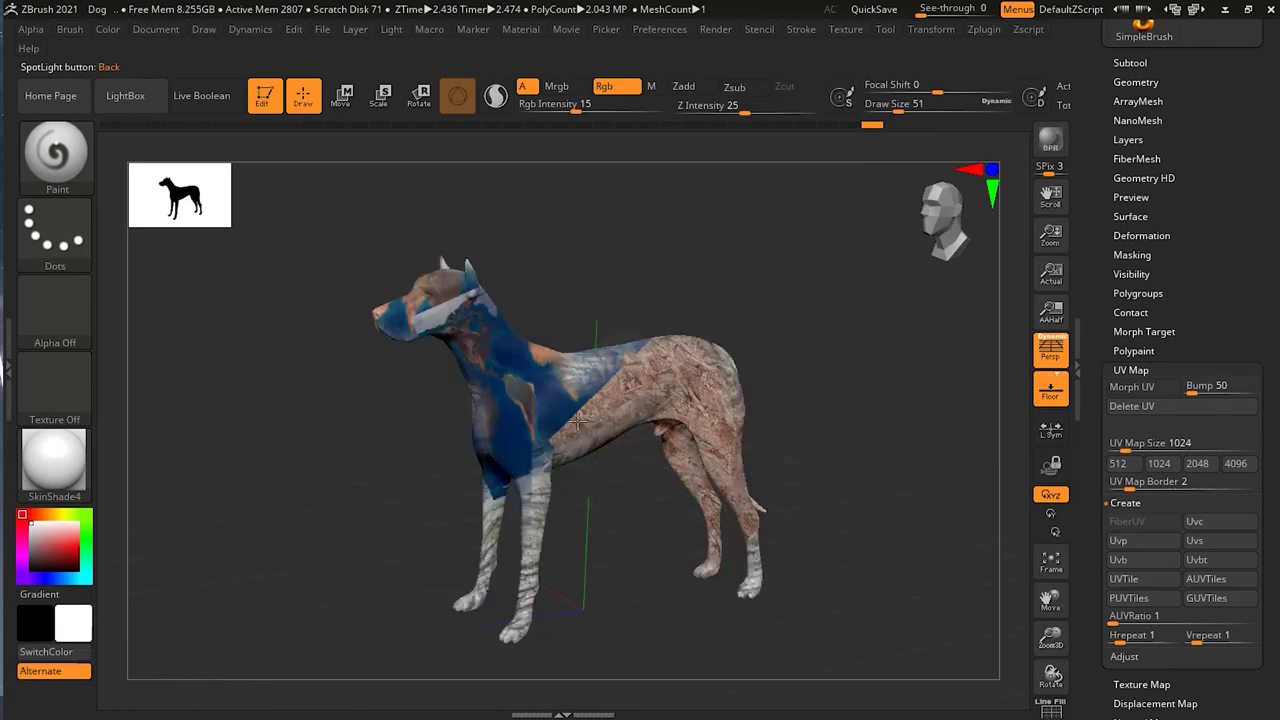
pyautogui.moveTo(533, 402)
pyautogui.mouseDown()
pyautogui.moveTo(560, 418)
pyautogui.moveTo(462, 335)
pyautogui.moveTo(640, 398)
pyautogui.mouseUp()
pyautogui.hotkey('shift', 'z')
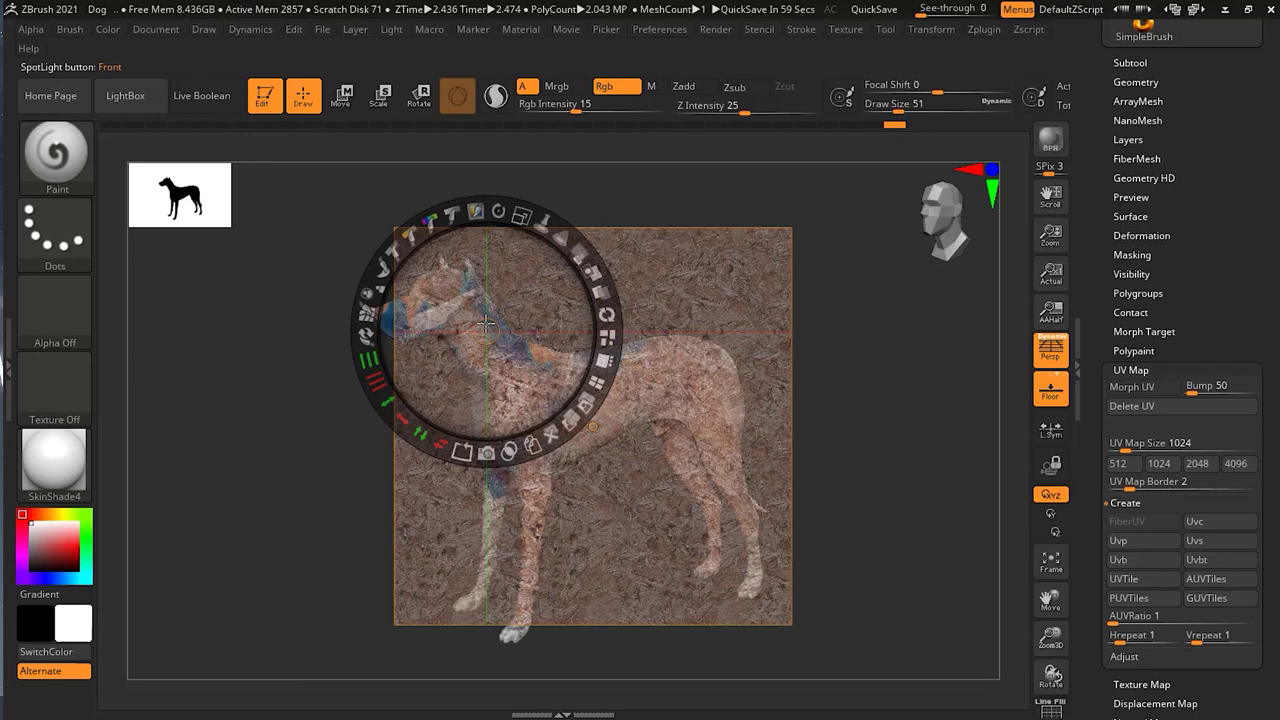
pyautogui.hotkey('shift', 'z')
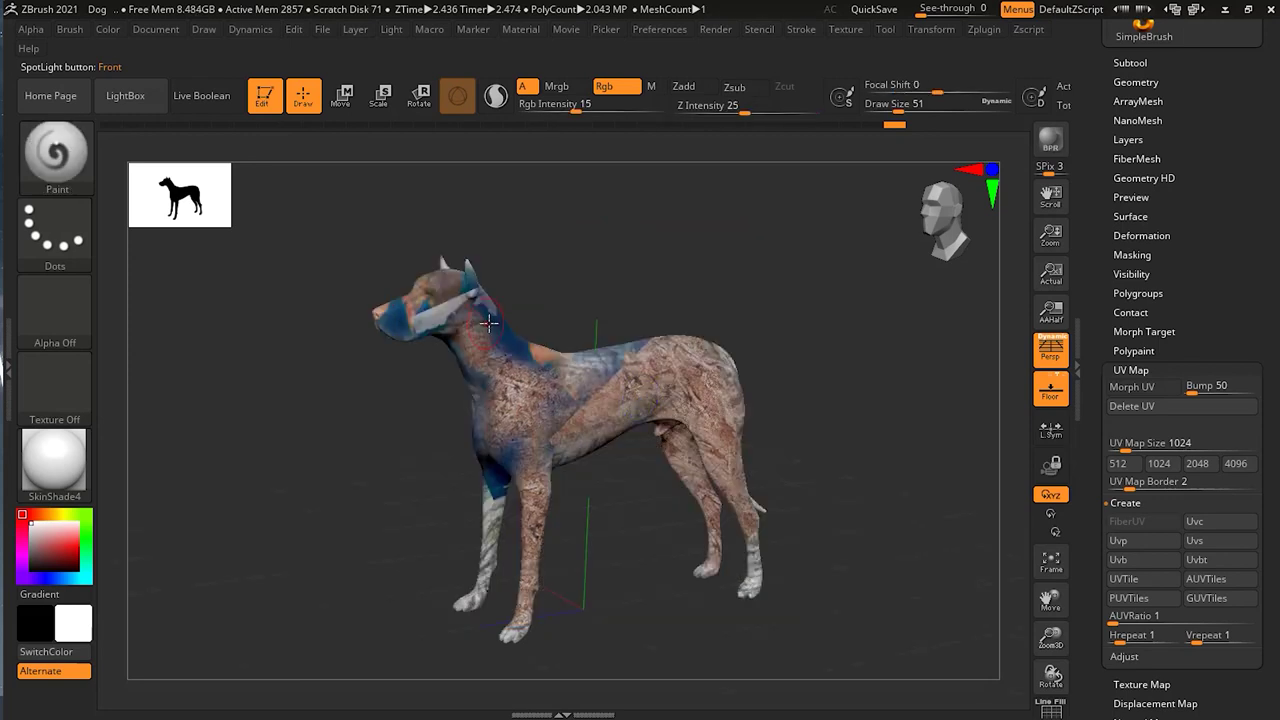
# Step: Sculpt several raised strokes across the dog's shoulder, flank and thigh with the ClayBuildup brush
pyautogui.moveTo(858, 380); pyautogui.dragTo(848, 371)
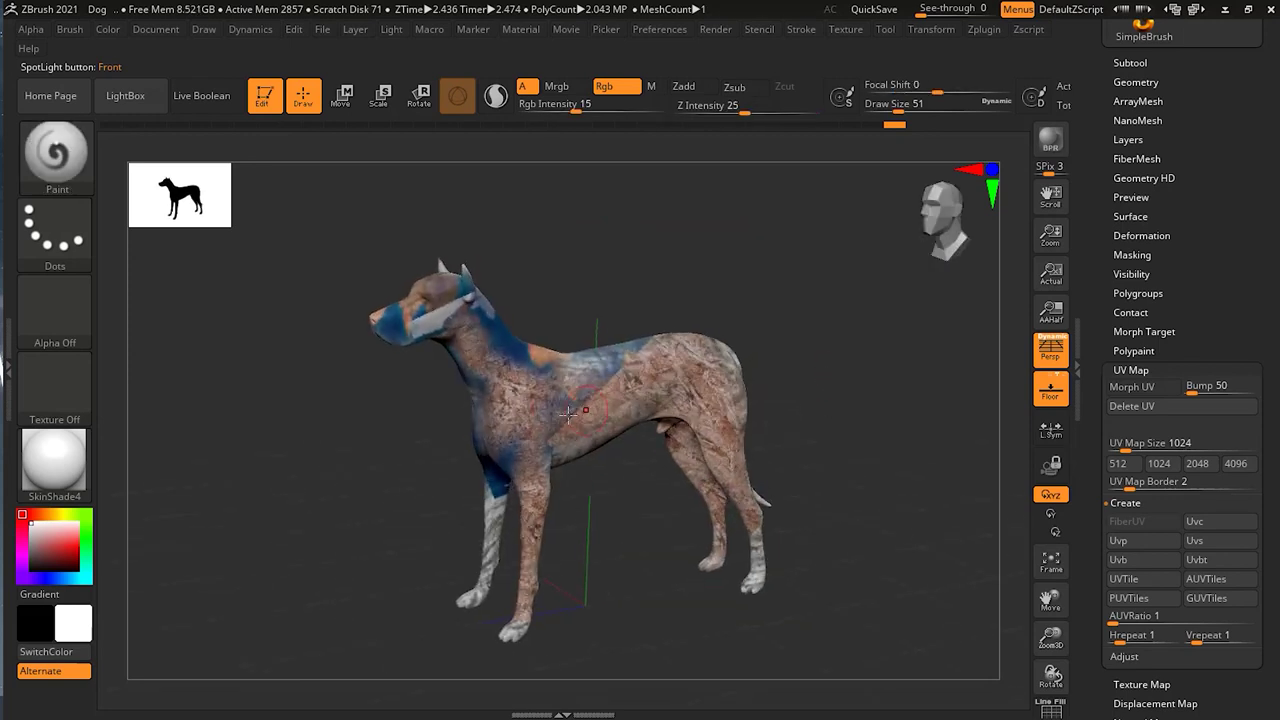
pyautogui.click(60, 166)
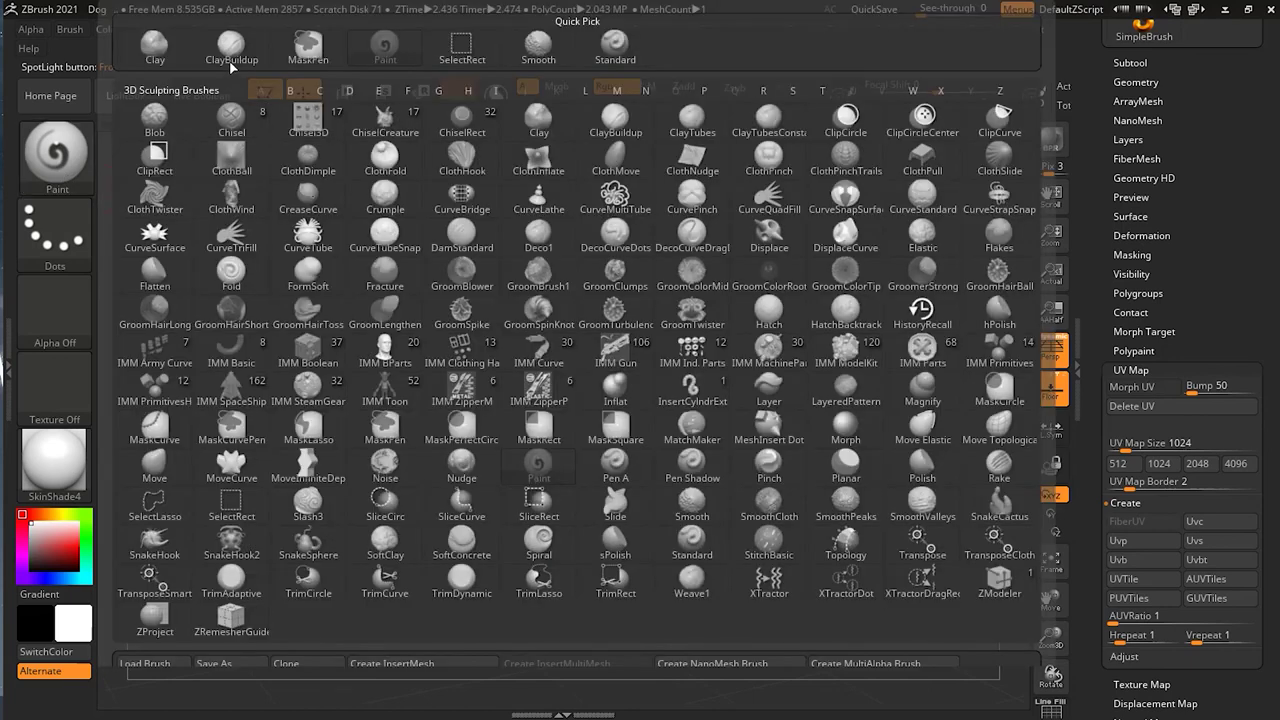
pyautogui.click(232, 65)
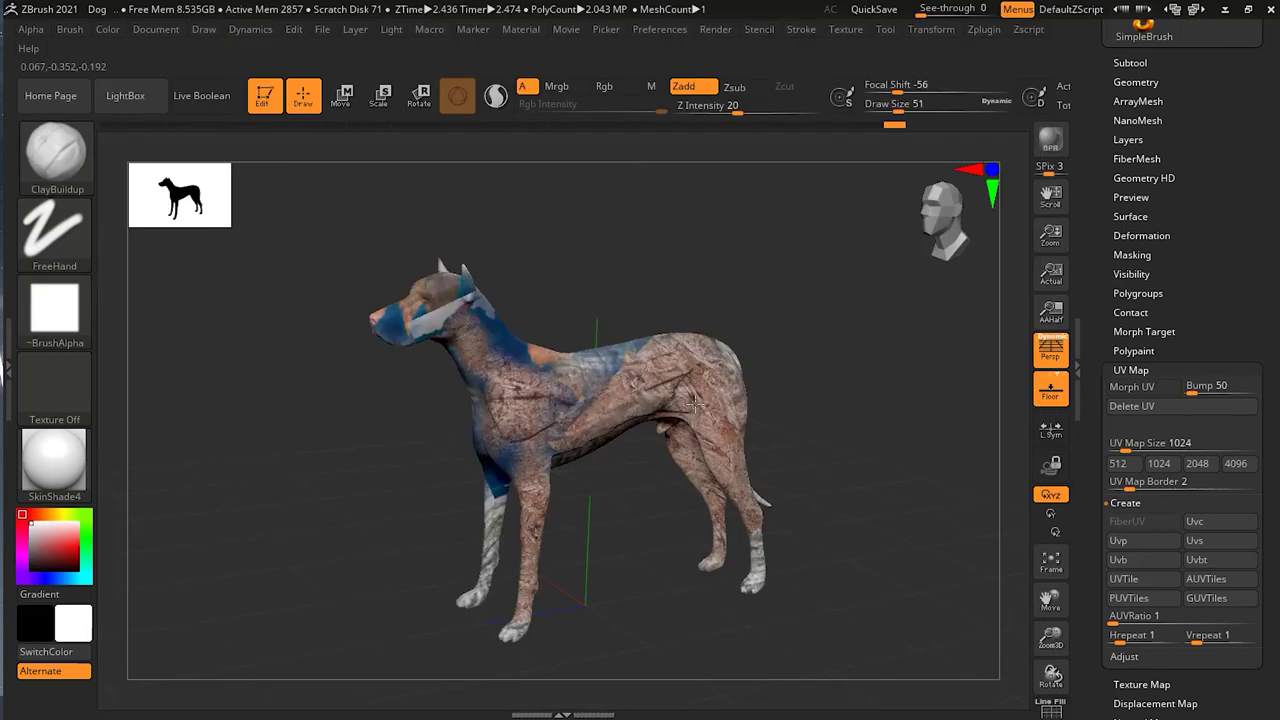
pyautogui.moveTo(814, 380); pyautogui.dragTo(1000, 365)
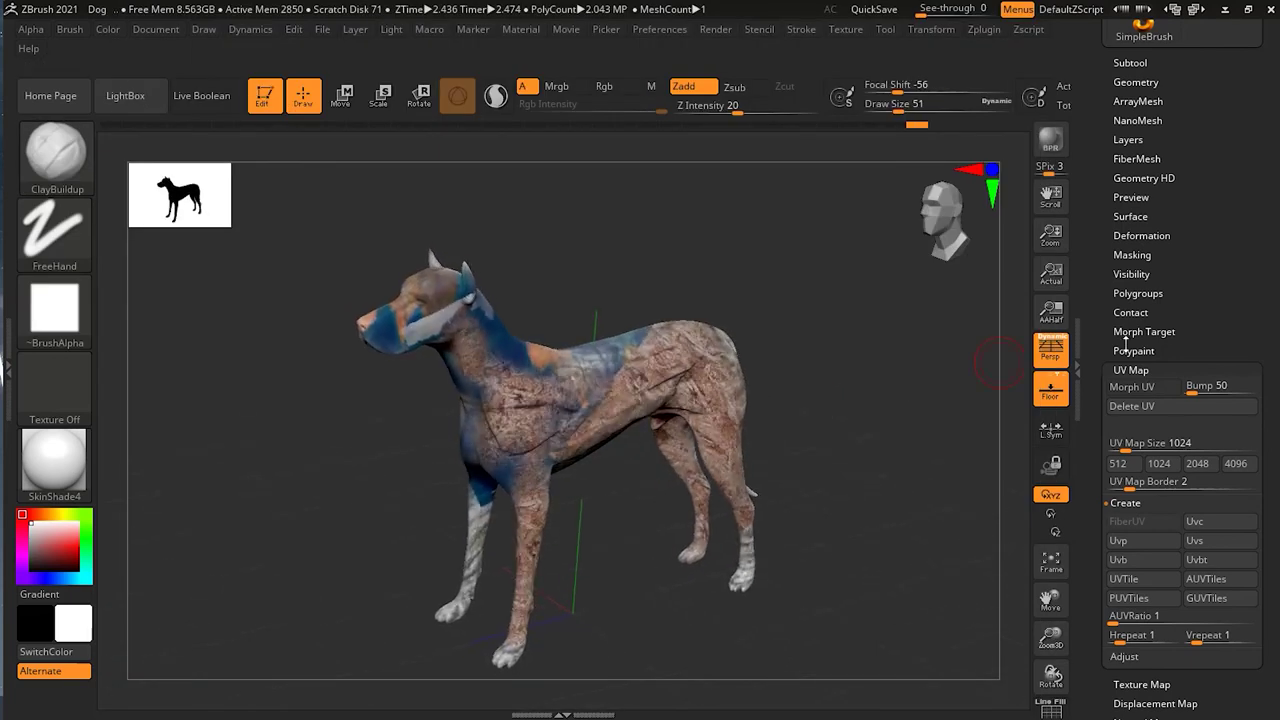
# Step: Create a new texture map for the dog, generate it from the polypaint, and preview the resulting map
pyautogui.click(1130, 369)
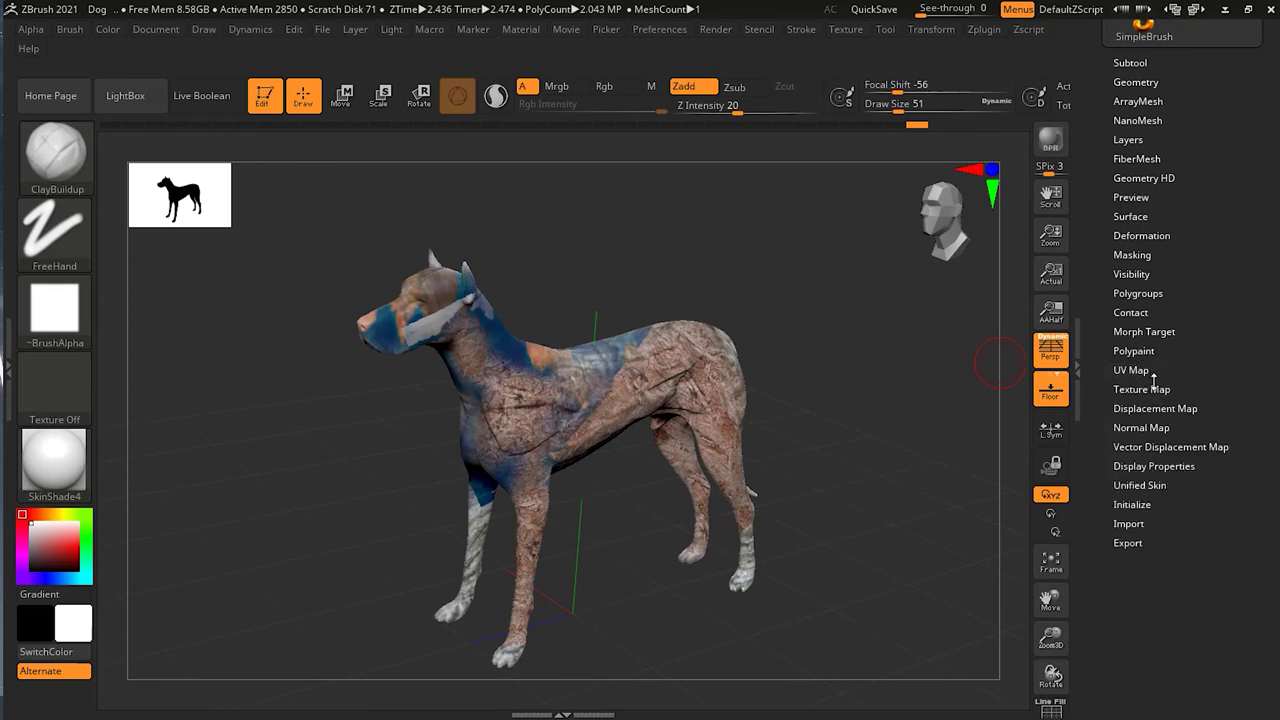
pyautogui.click(1148, 389)
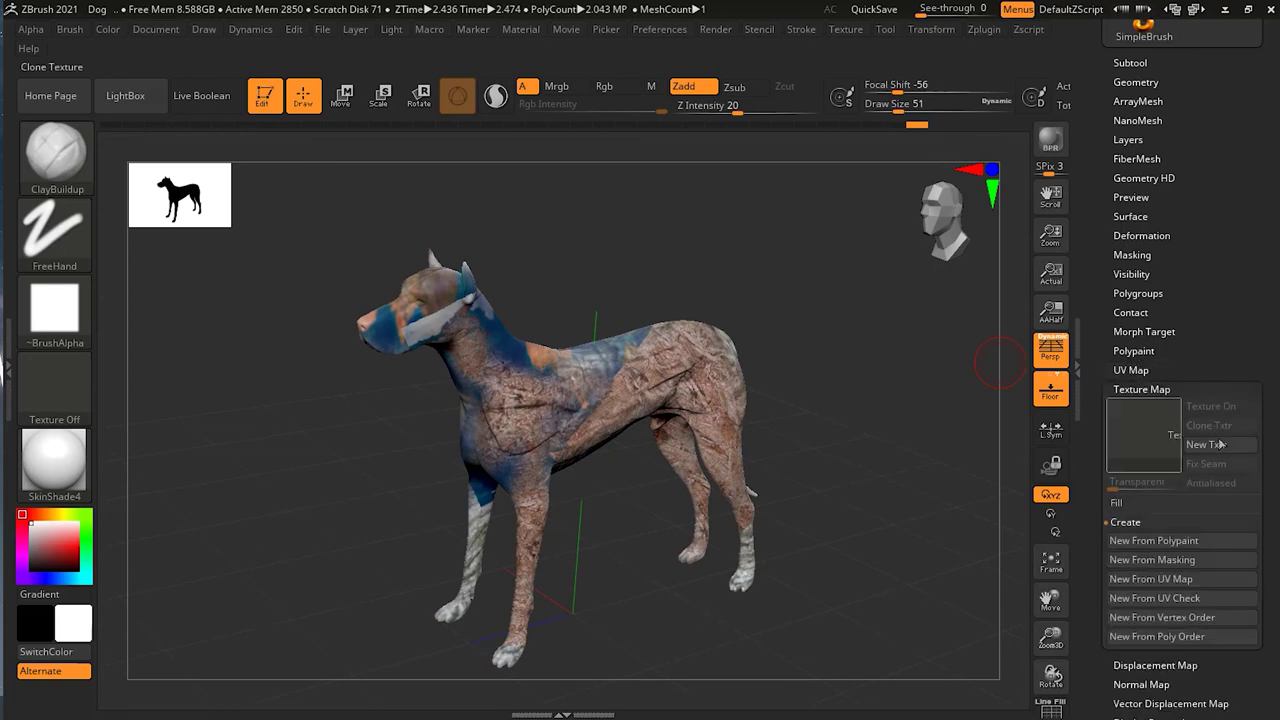
pyautogui.click(1214, 446)
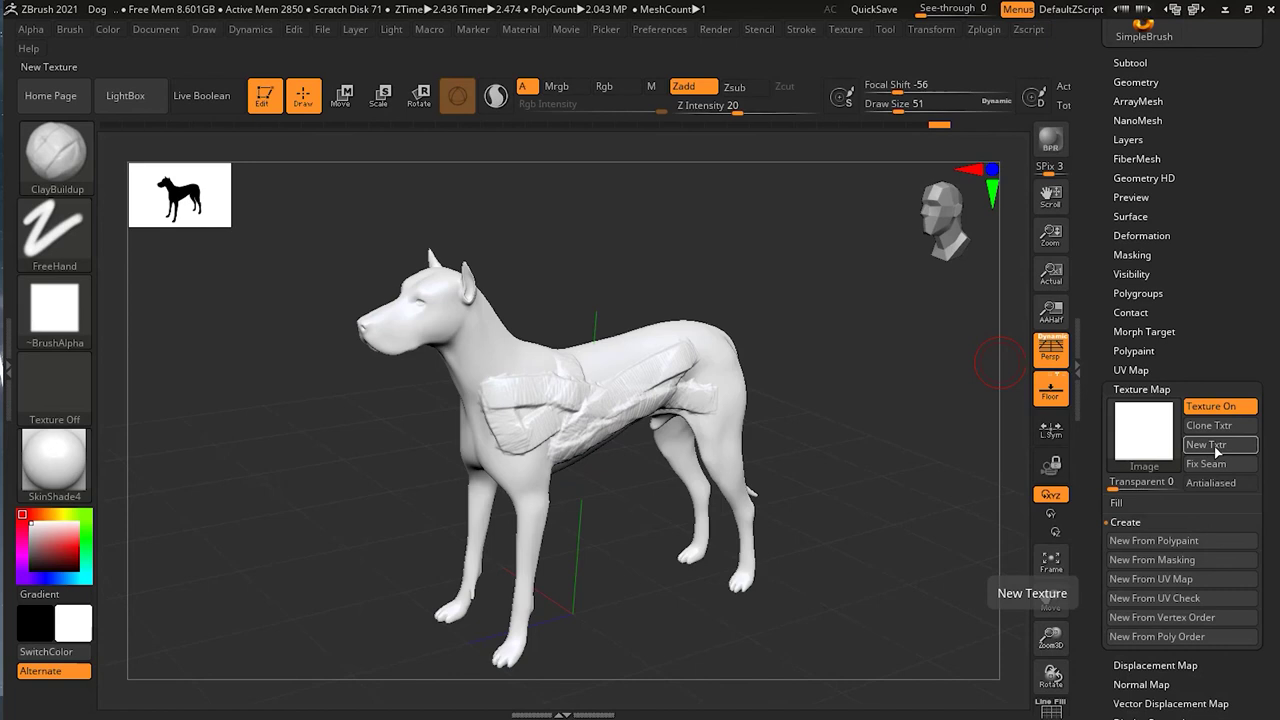
pyautogui.click(1166, 542)
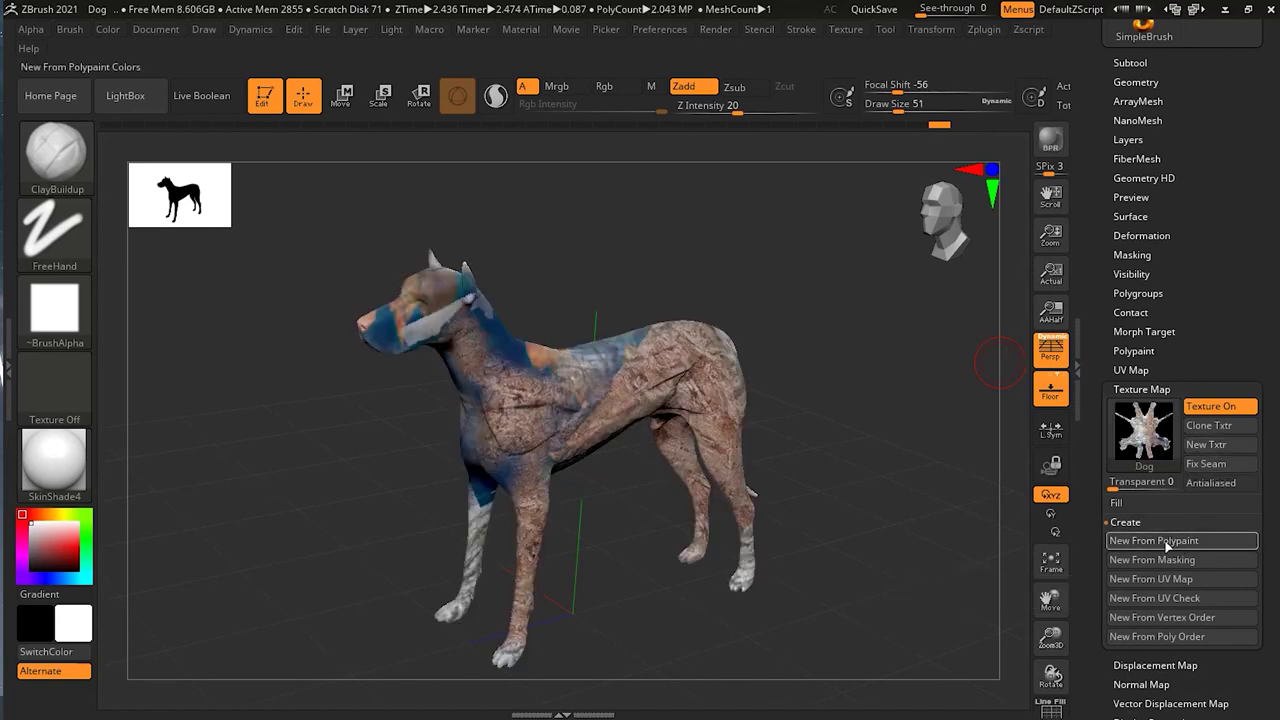
pyautogui.moveTo(1155, 425)
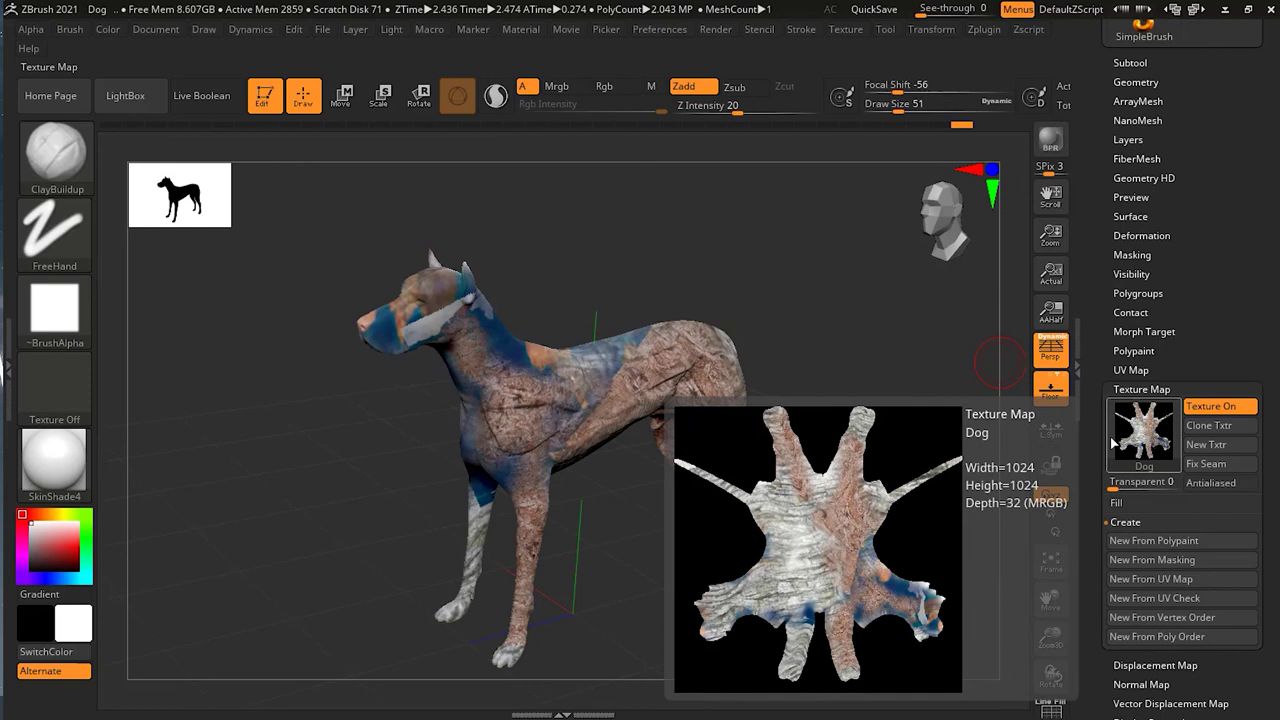